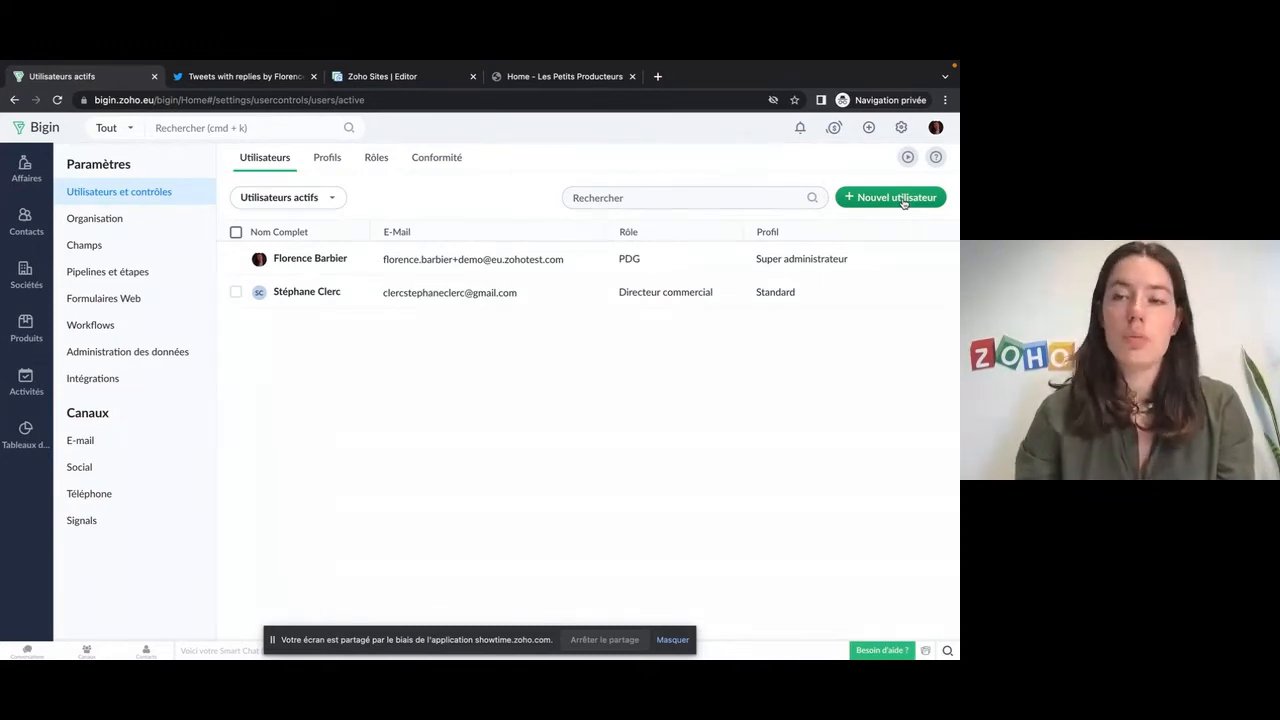
Open the invitation form for a new user to view its fields, and close it without inviting anyone.
click(900, 198)
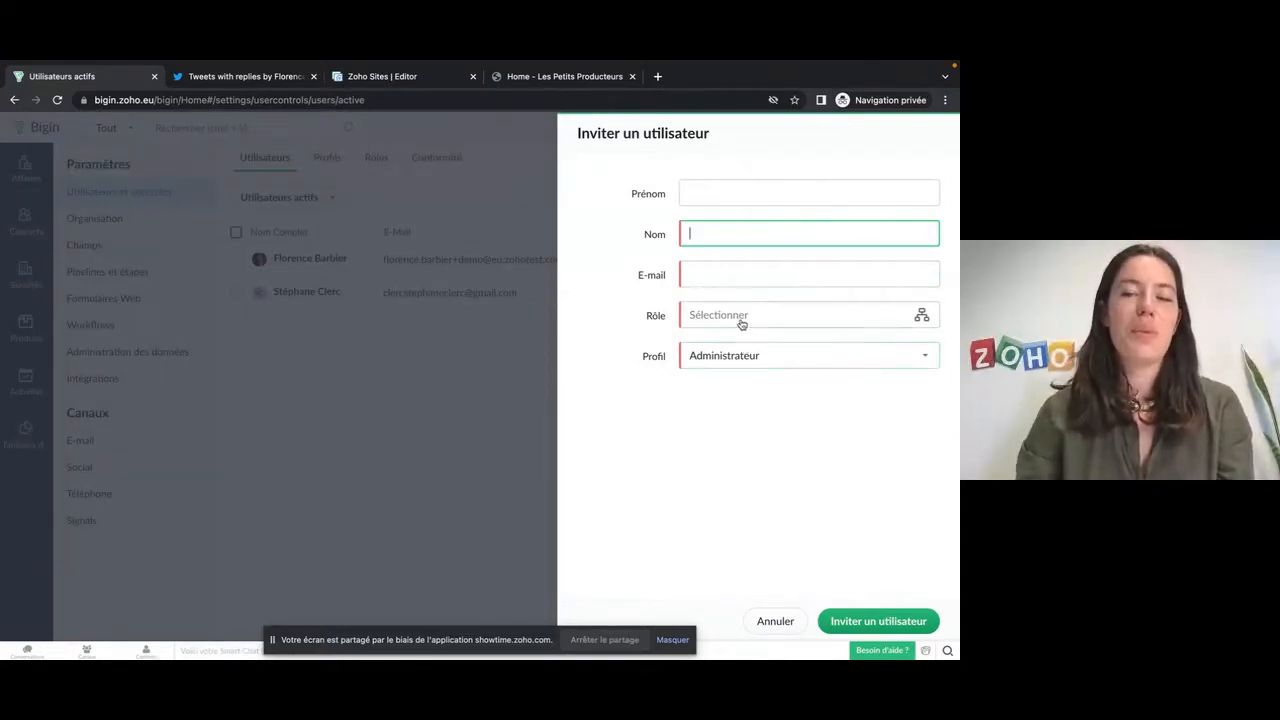
click(776, 622)
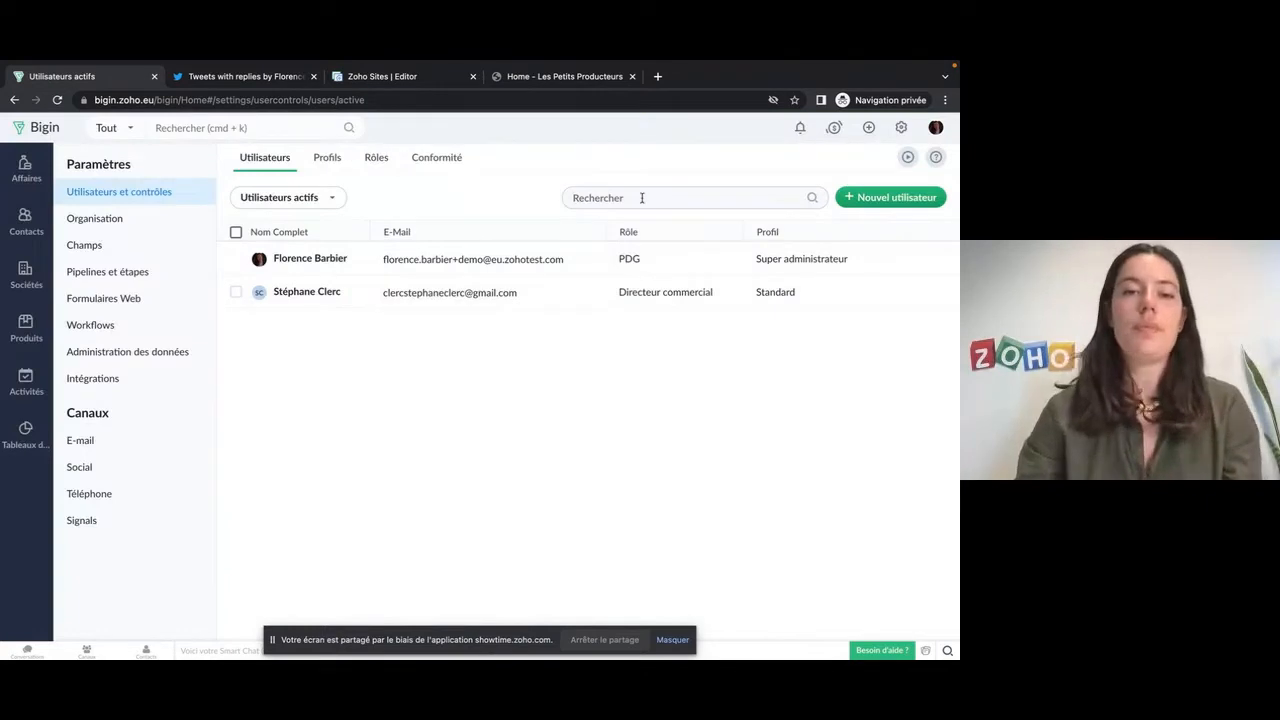
Create a new user profile named Stagiaire, cloned from the Standard profile.
click(324, 161)
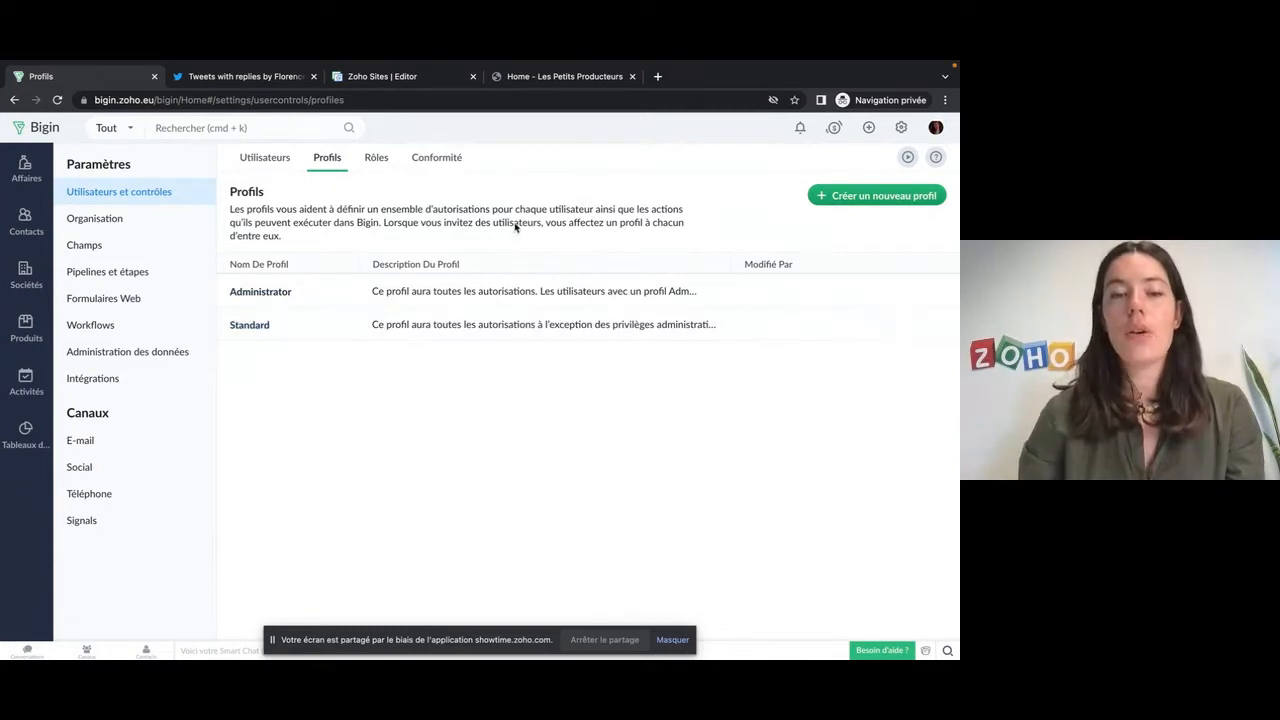
click(860, 196)
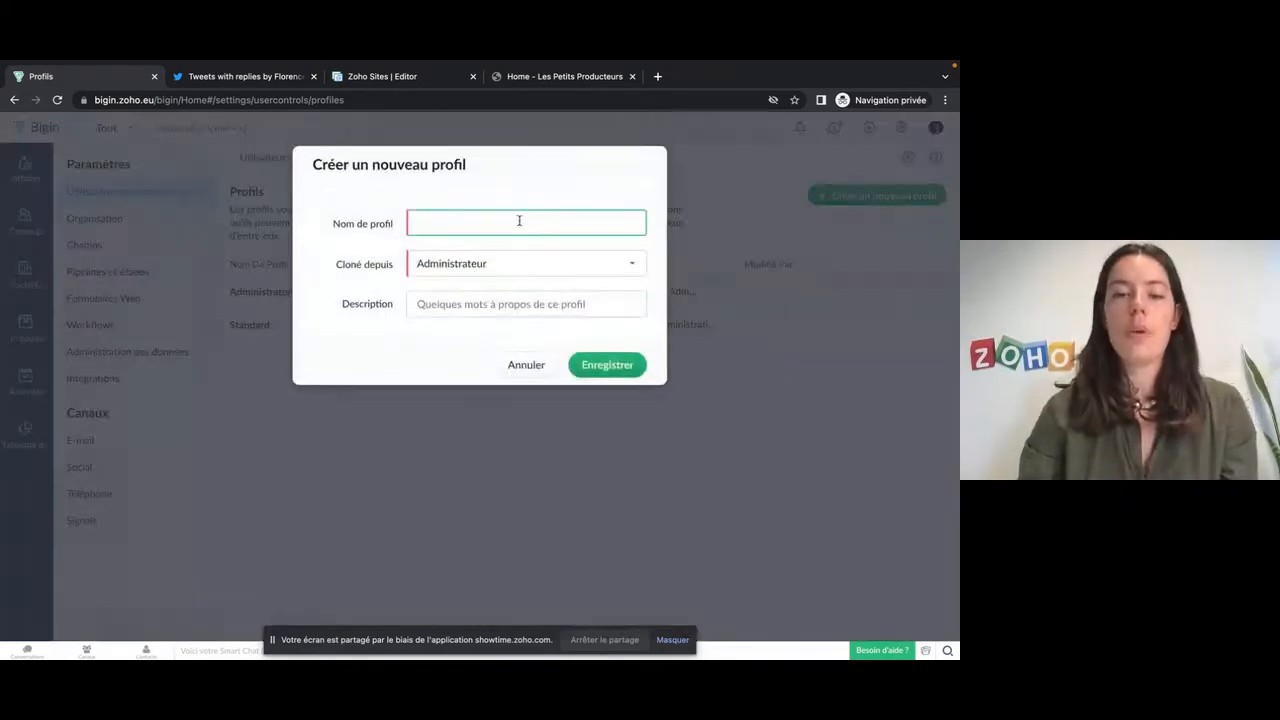
text(Staga)
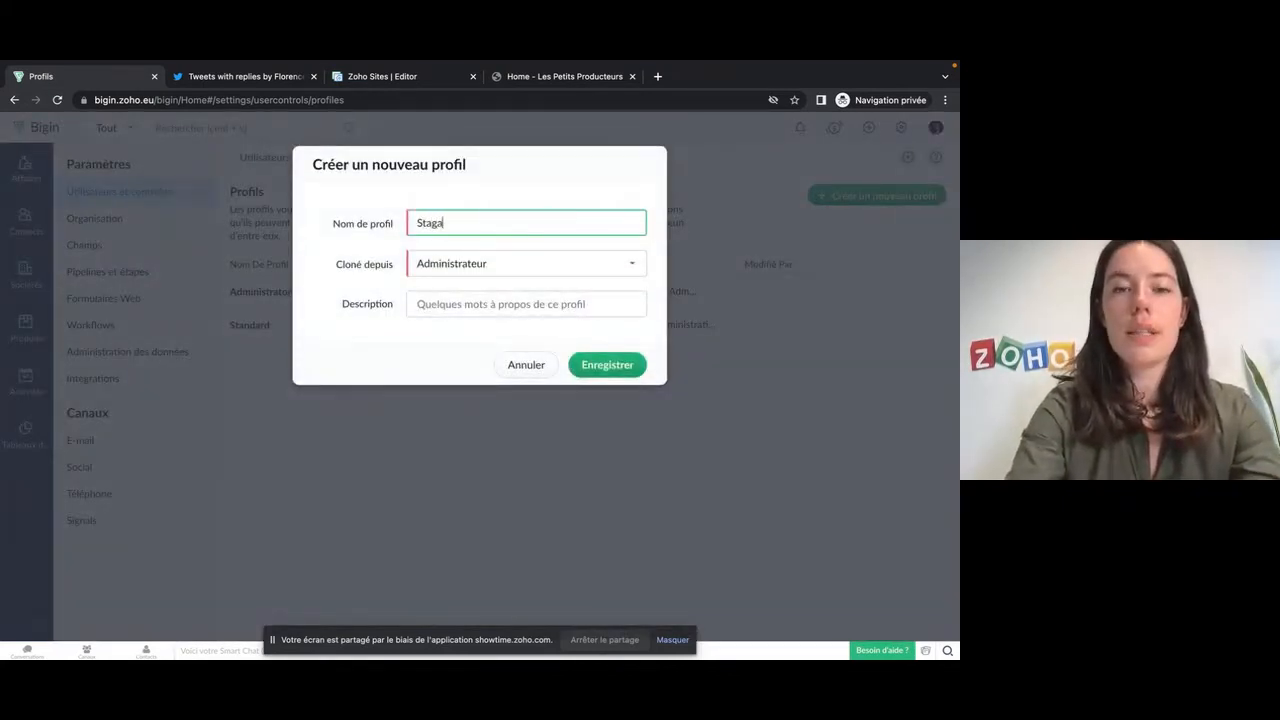
key(BackSpace)
text(iare)
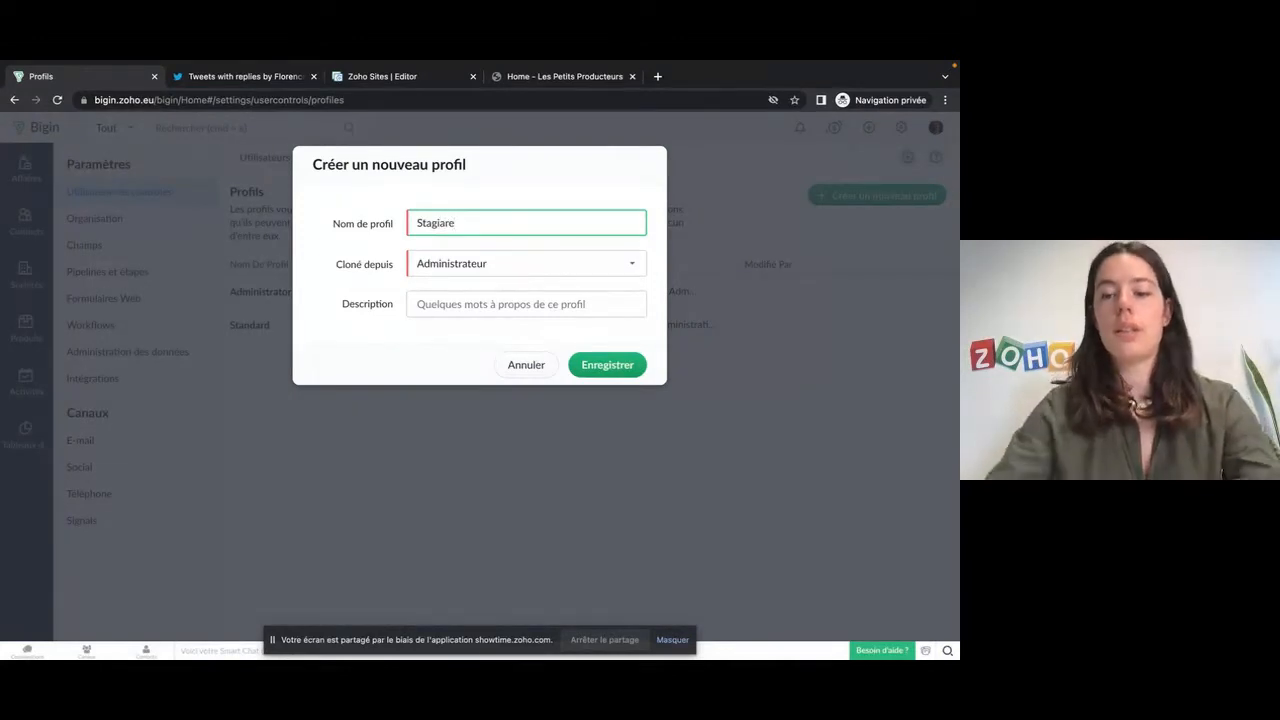
key(BackSpace)
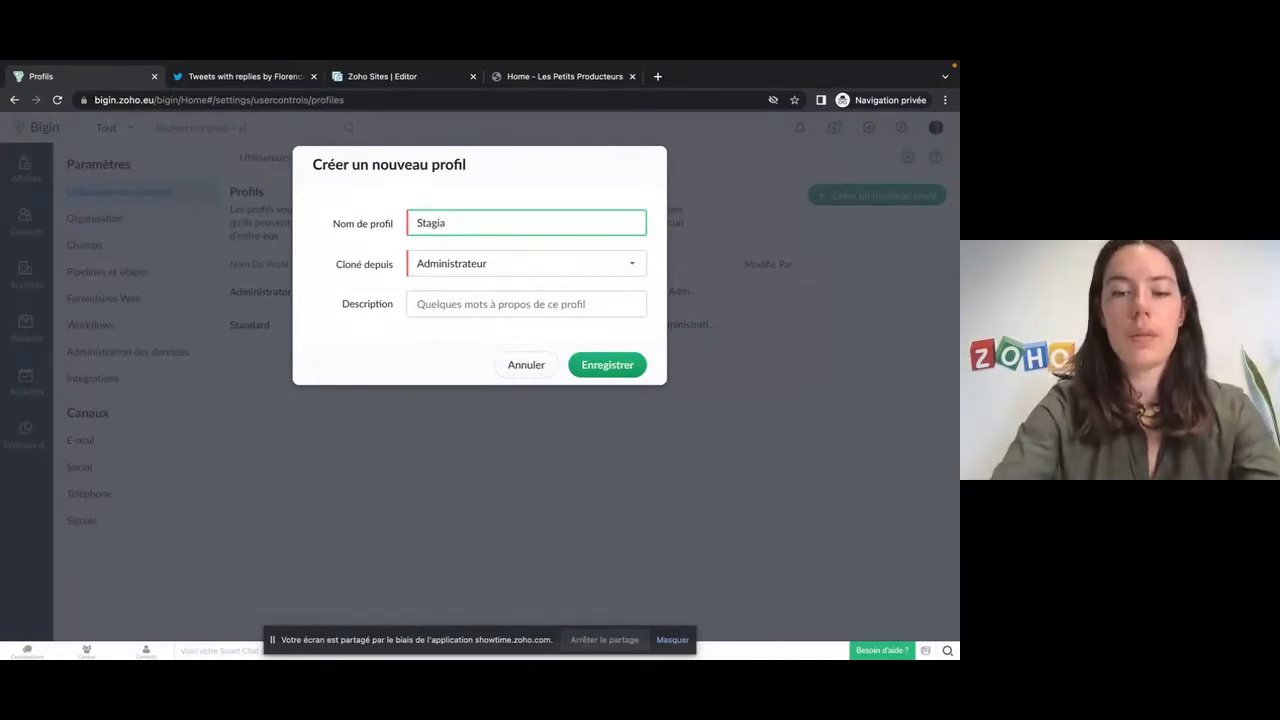
text(aire)
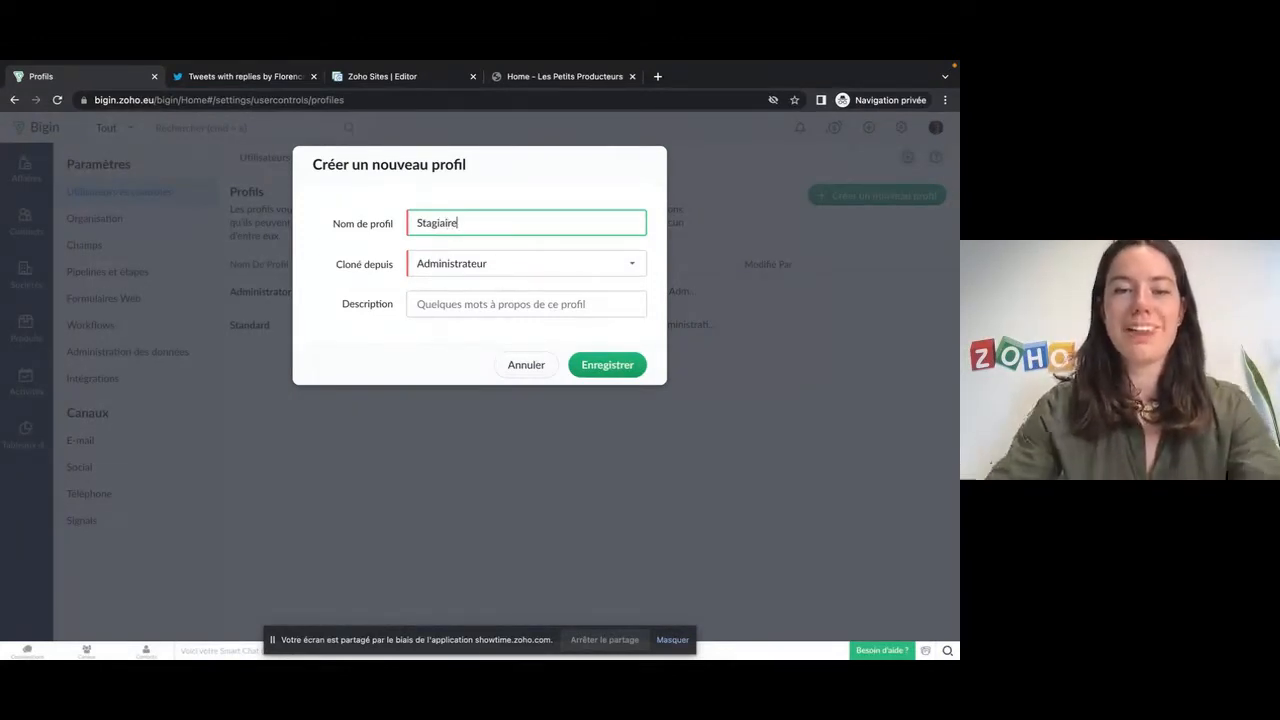
click(500, 273)
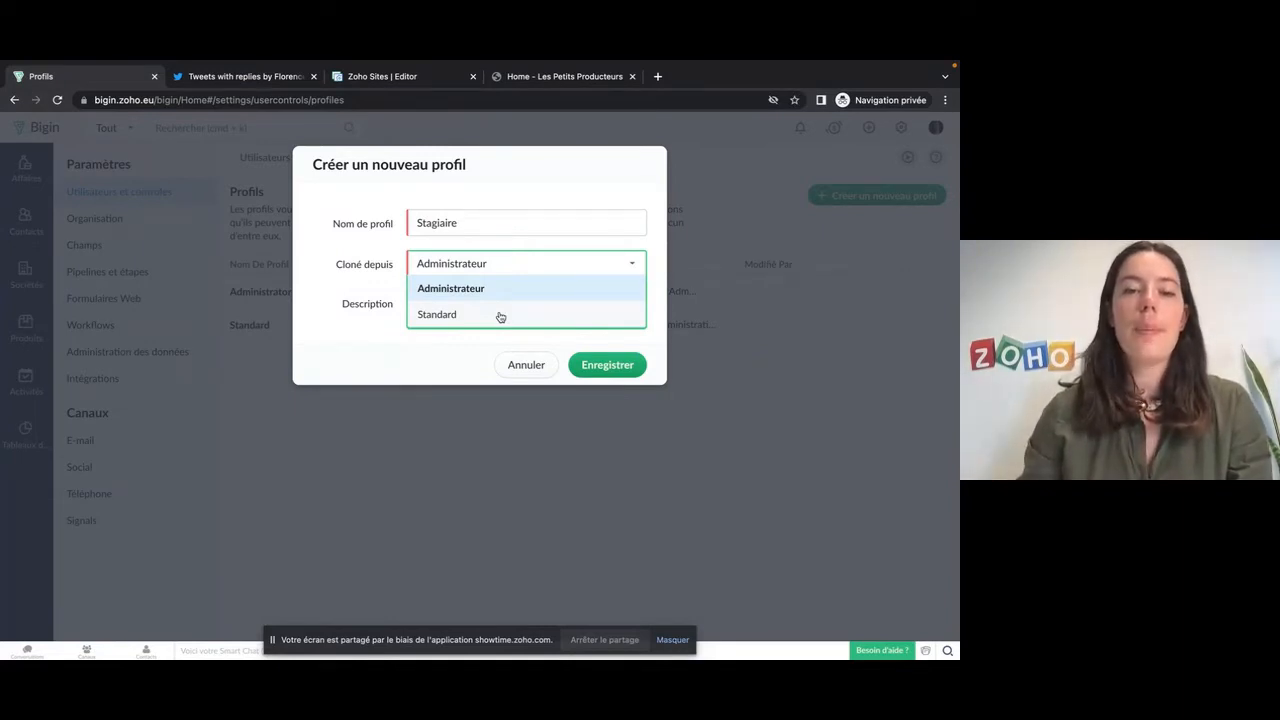
click(500, 317)
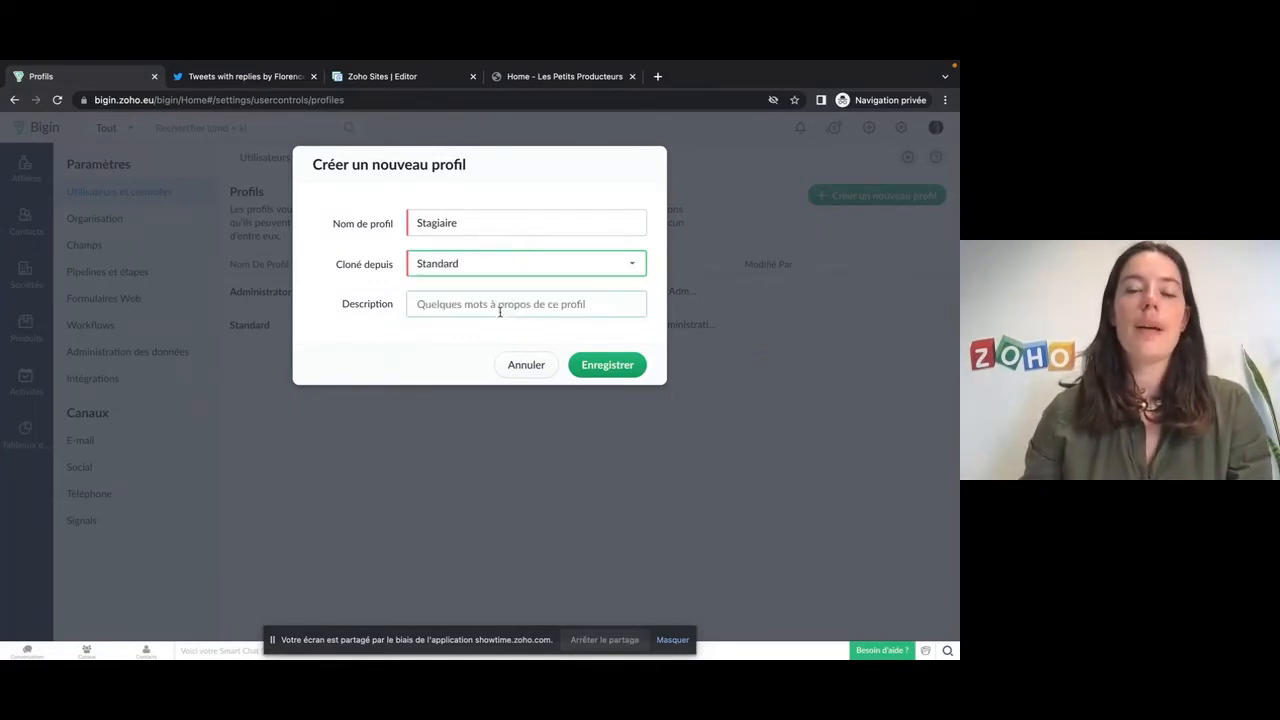
click(600, 368)
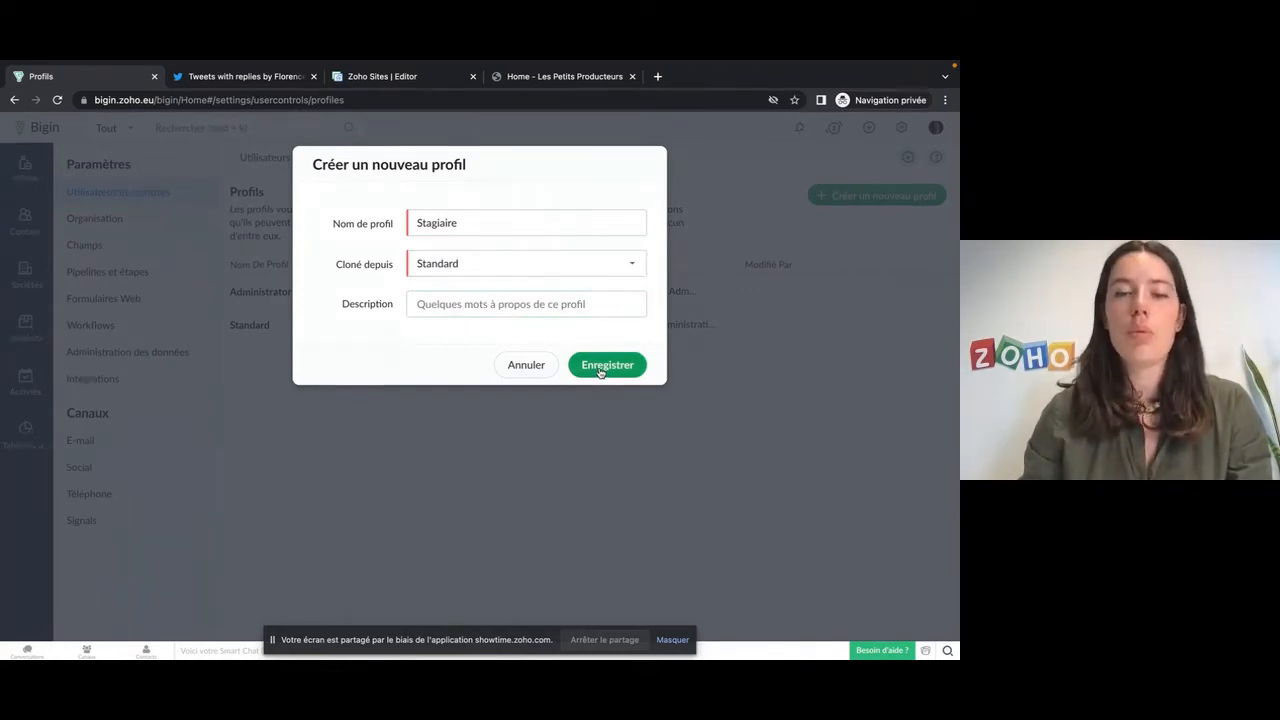
click(600, 370)
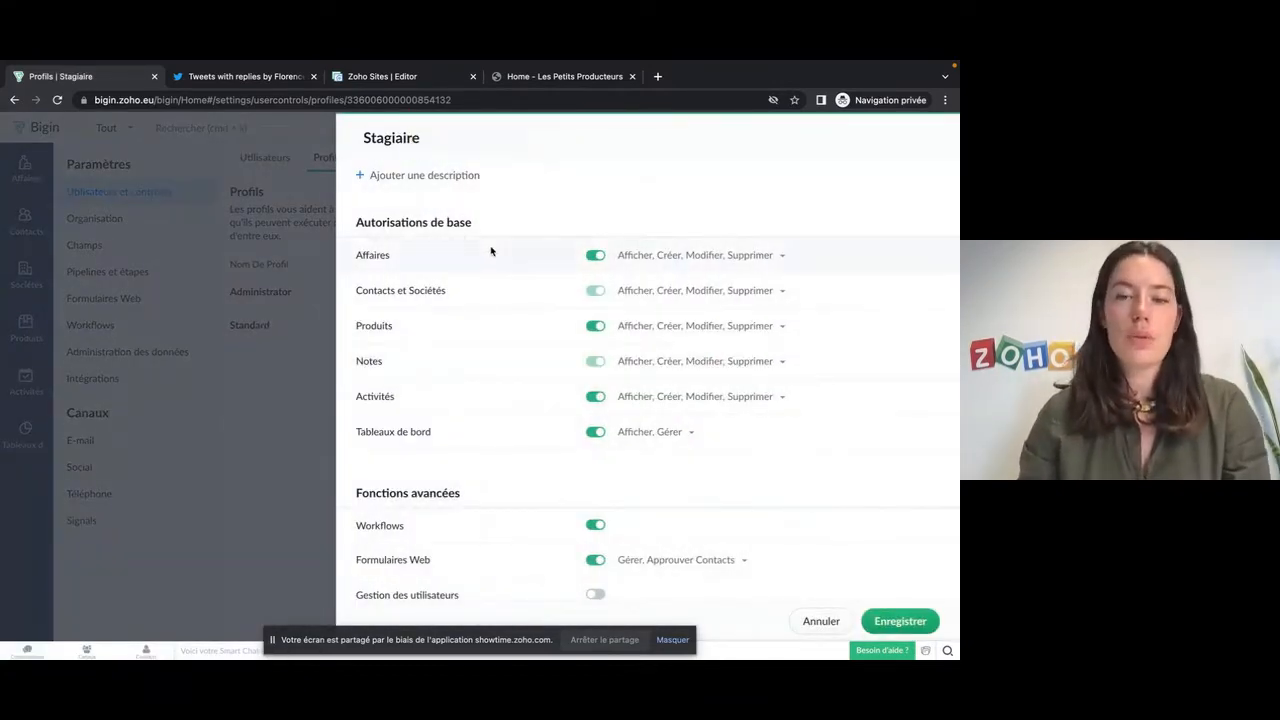
Remove the Supprimer permission for Affaires from the Stagiaire profile, keeping Afficher, Créer and Modifier.
scroll(489, 251, down, 1)
scroll(489, 251, up, 1)
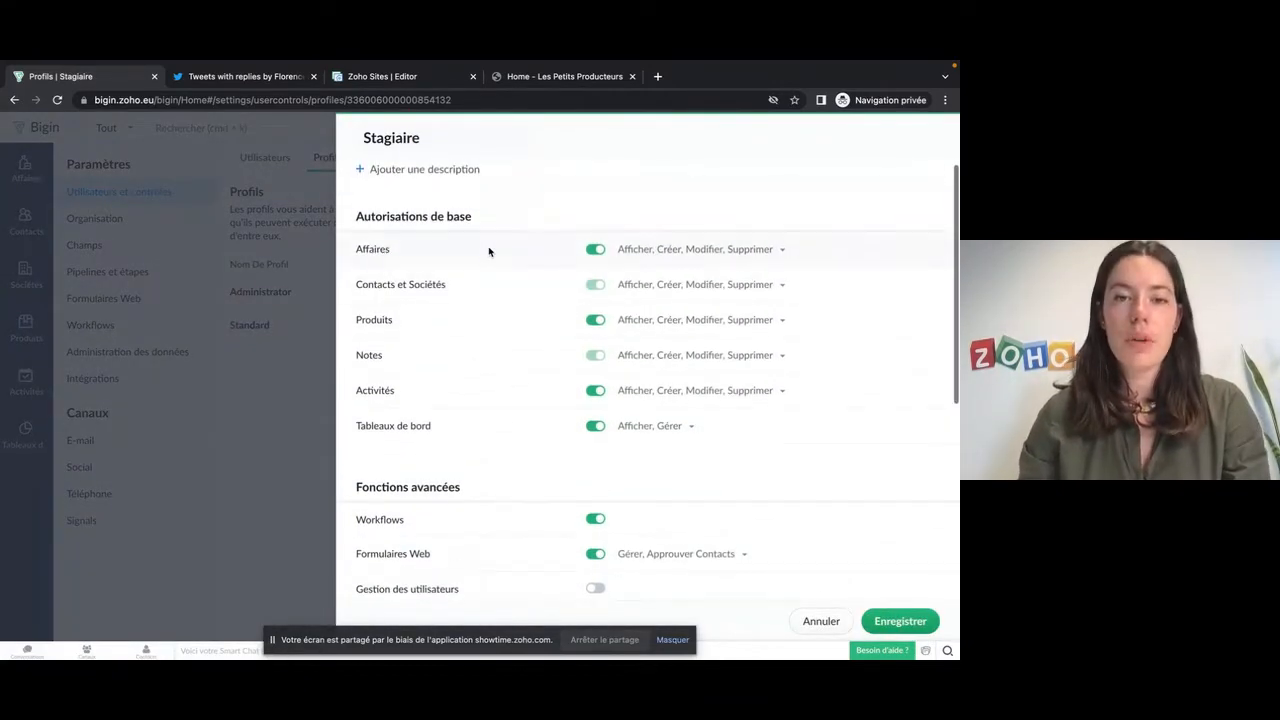
click(596, 250)
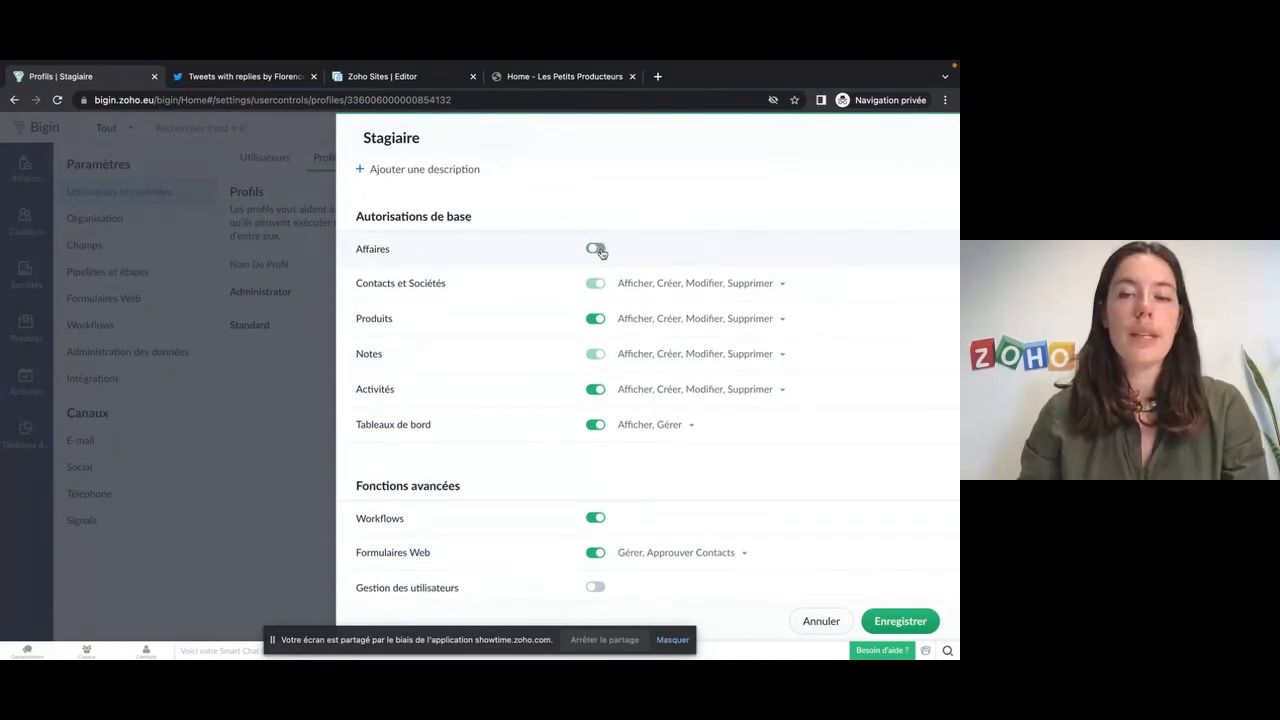
click(596, 250)
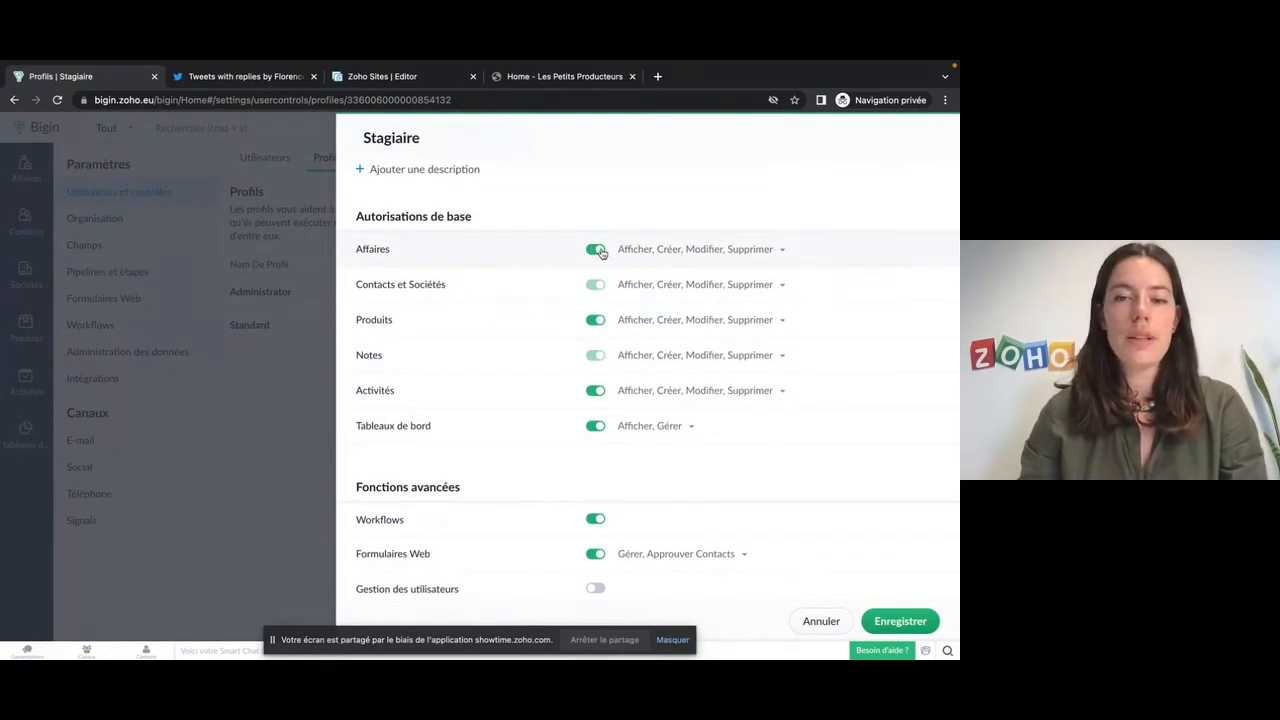
click(725, 257)
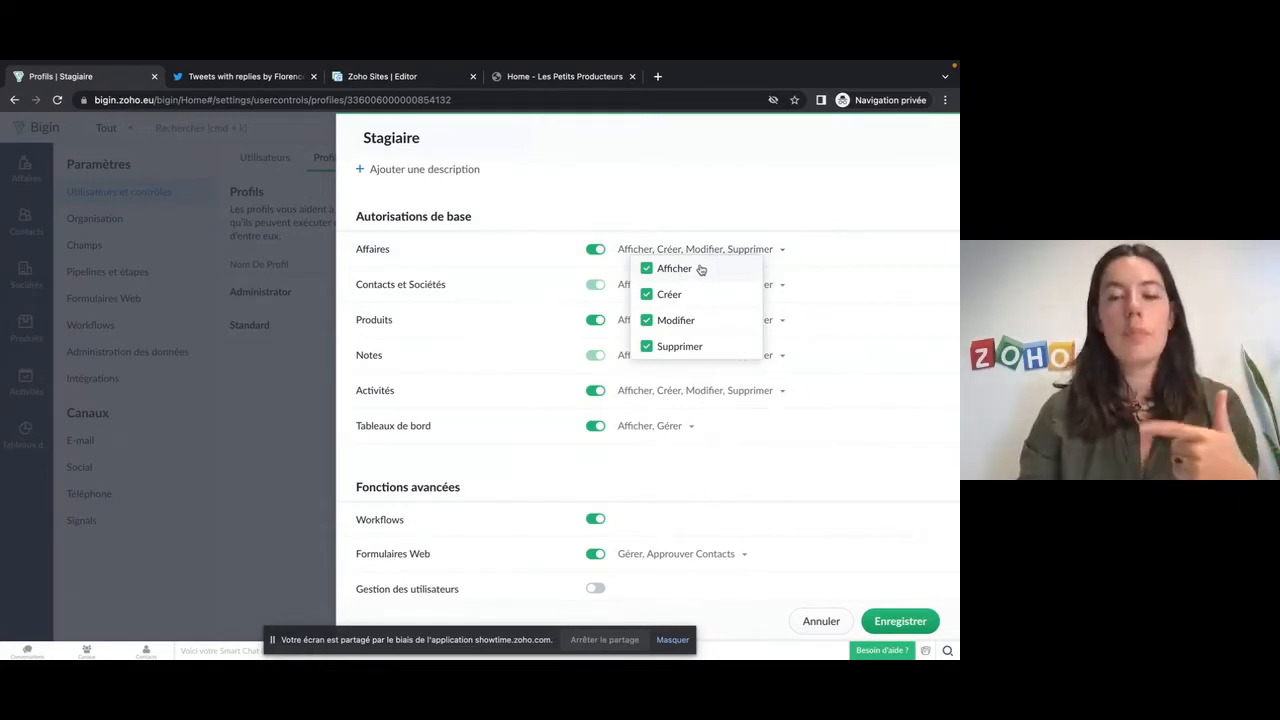
click(679, 348)
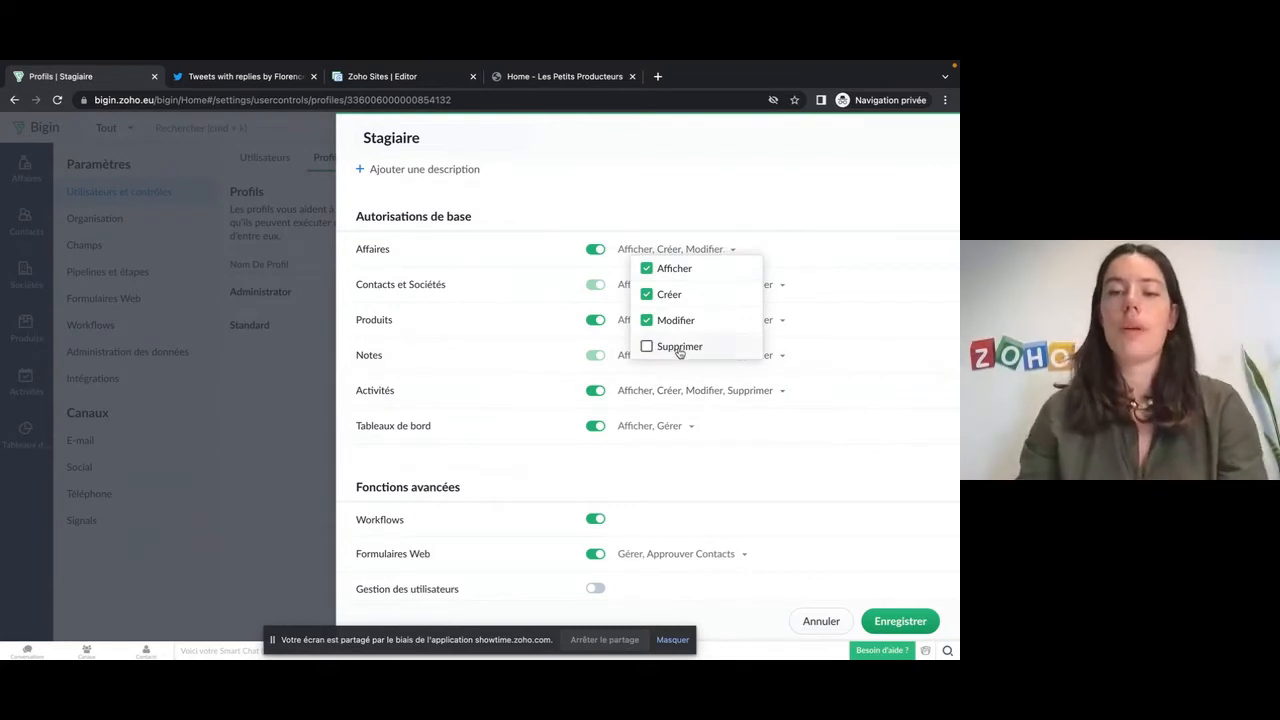
click(700, 169)
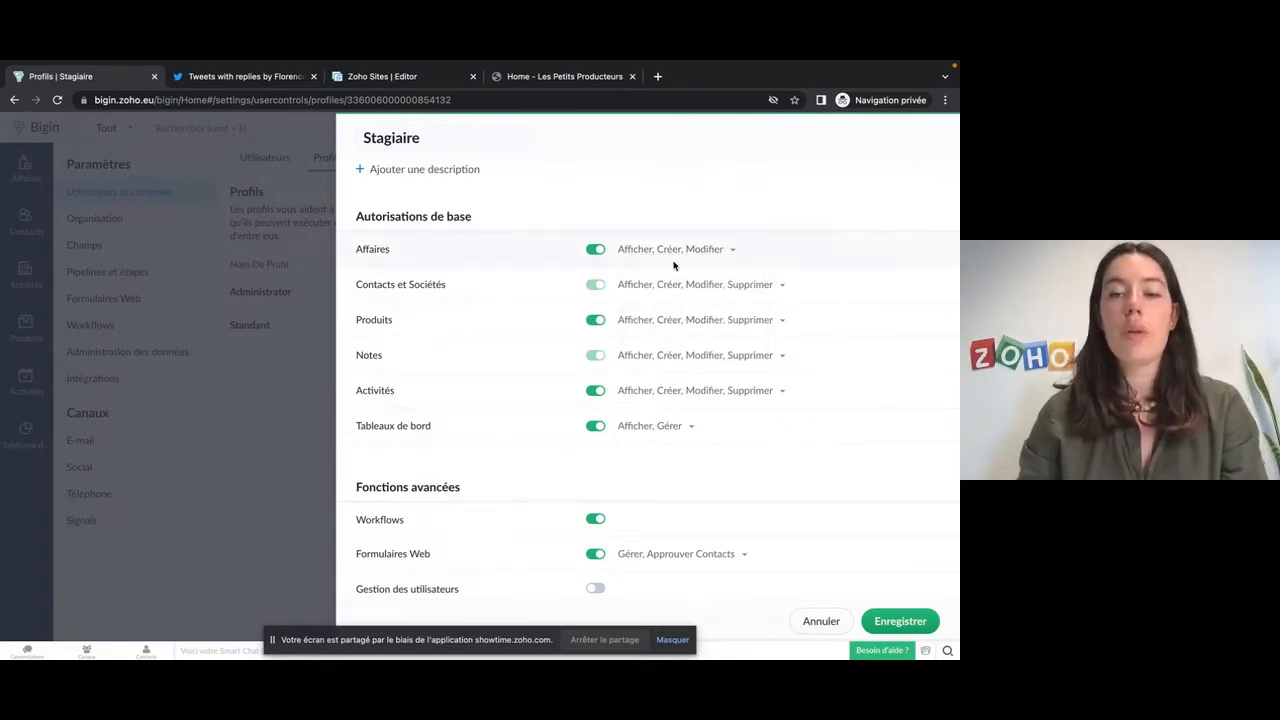
Review the Stagiaire profile's remaining permissions, including the Divers options, and save the profile.
scroll(690, 250, down, 3)
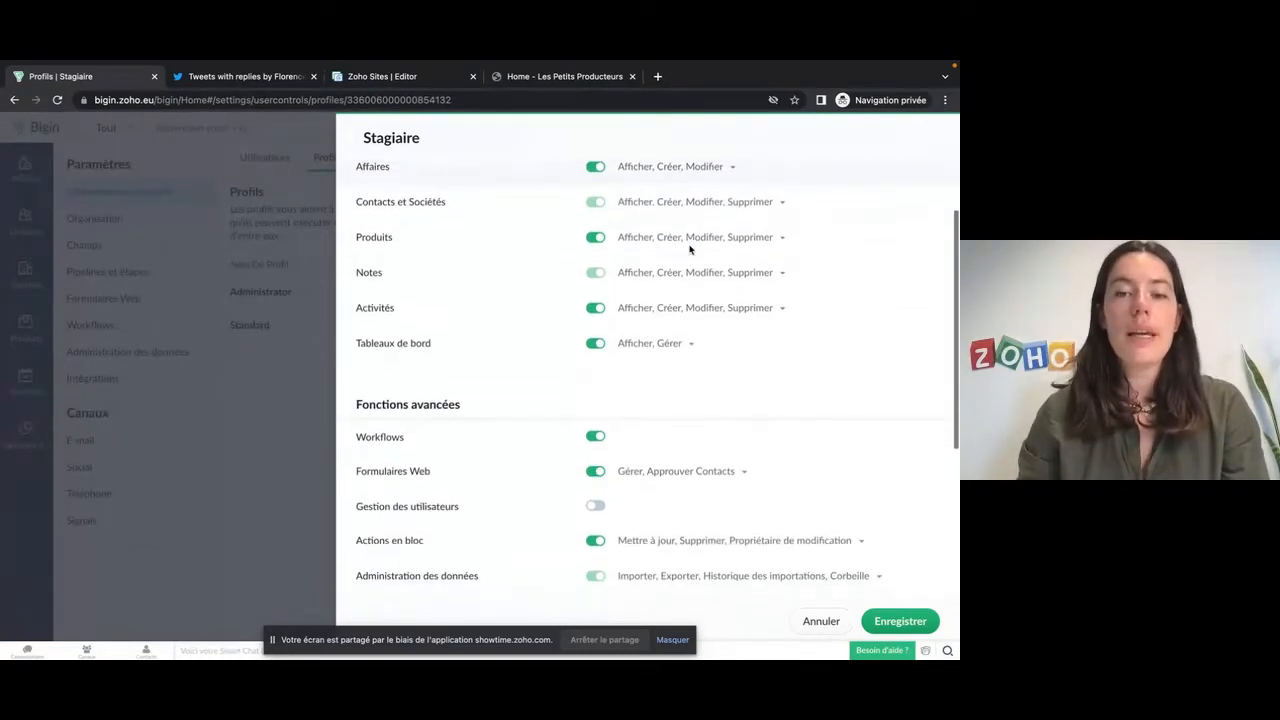
scroll(689, 249, down, 1)
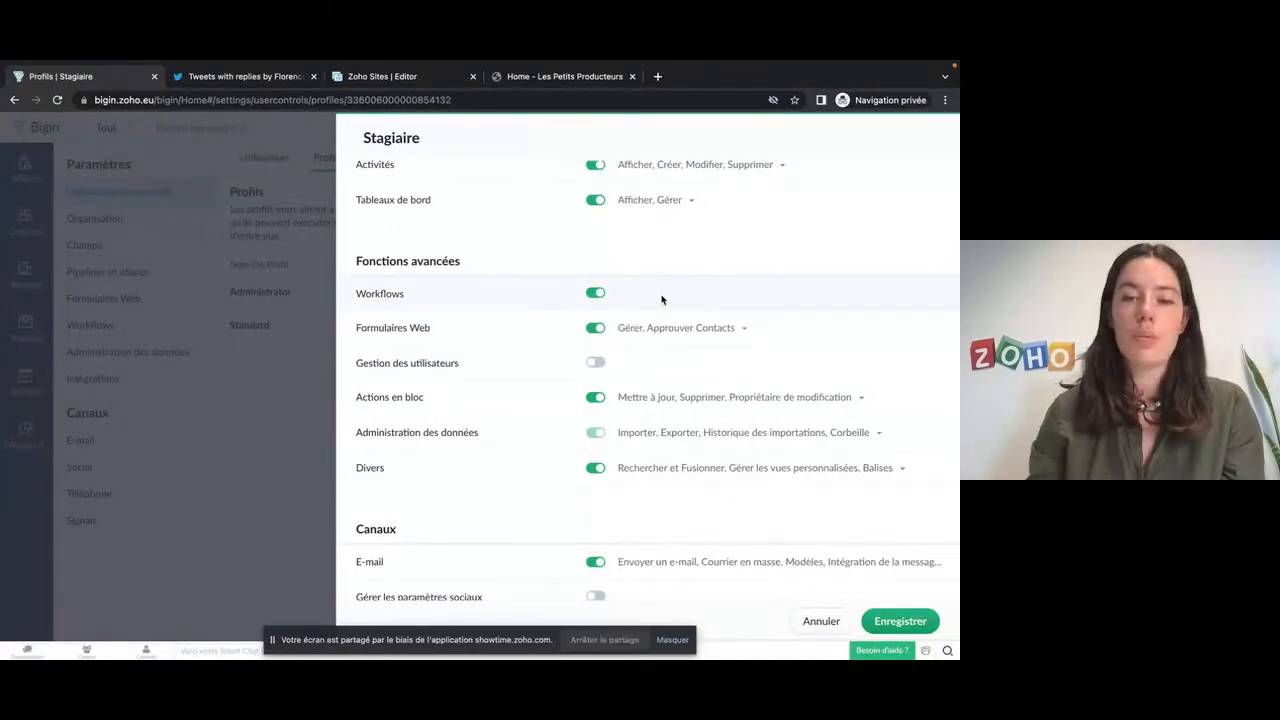
scroll(670, 310, down, 2)
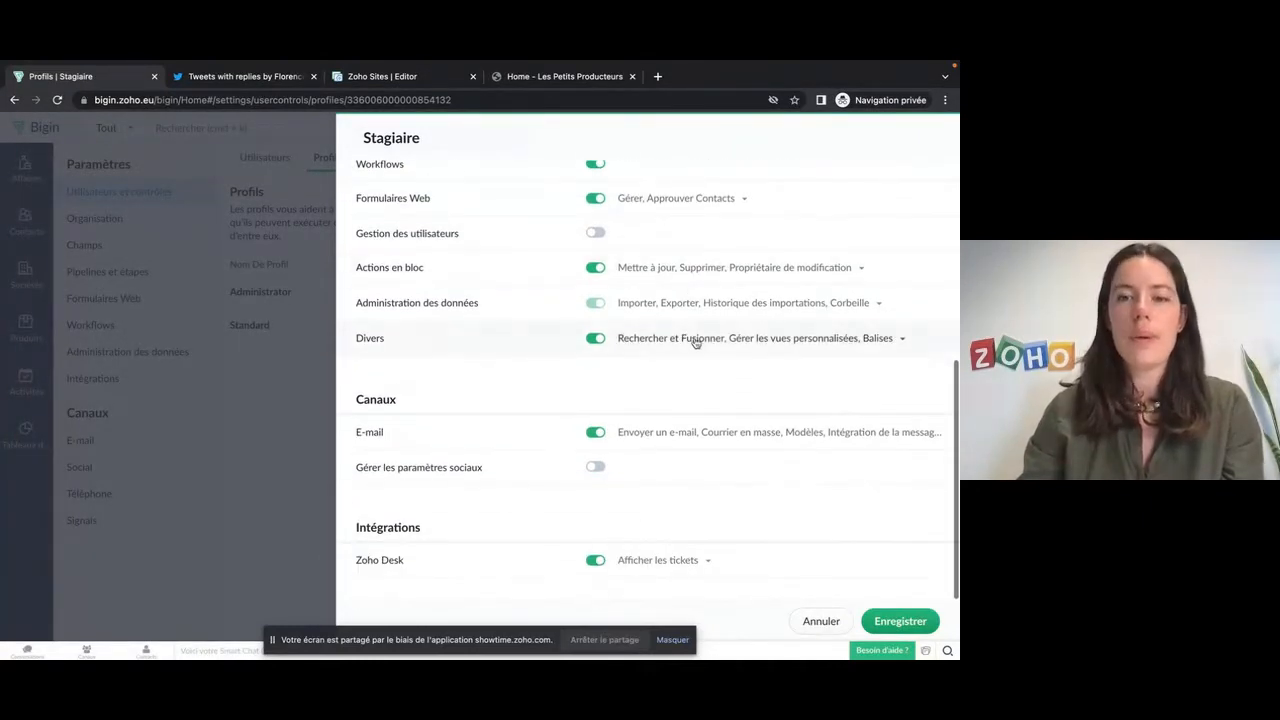
click(716, 340)
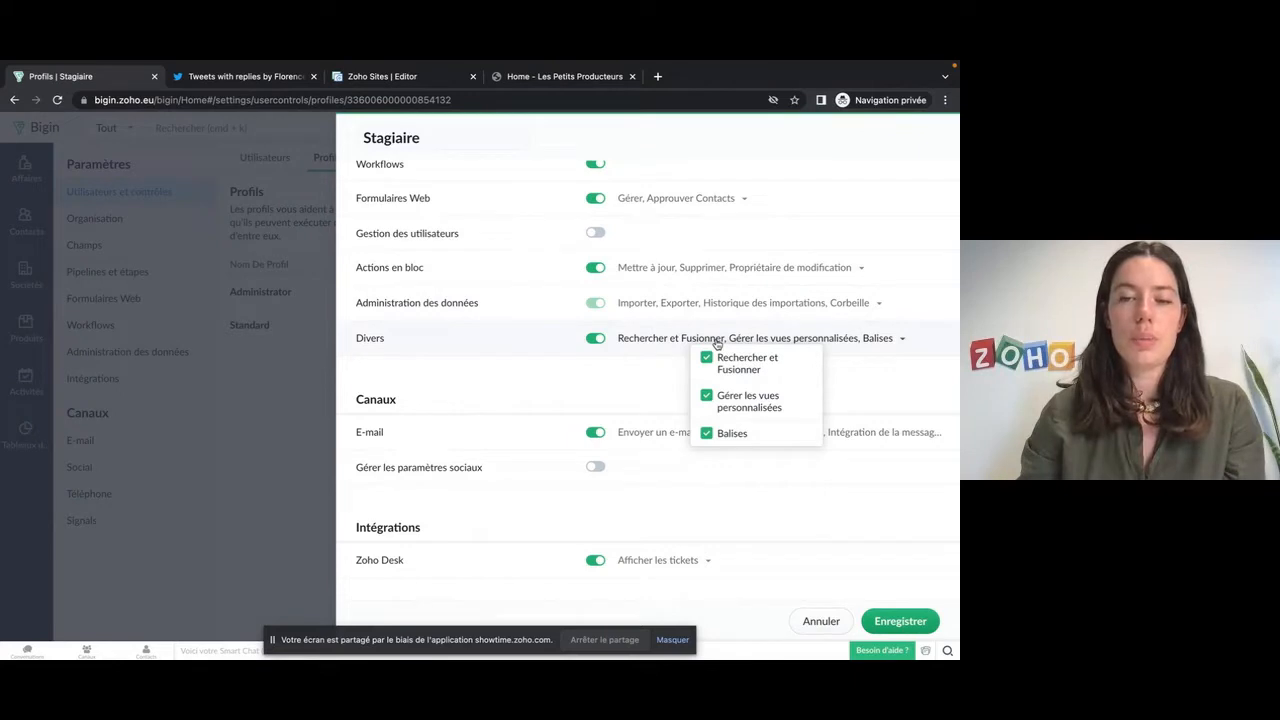
click(716, 340)
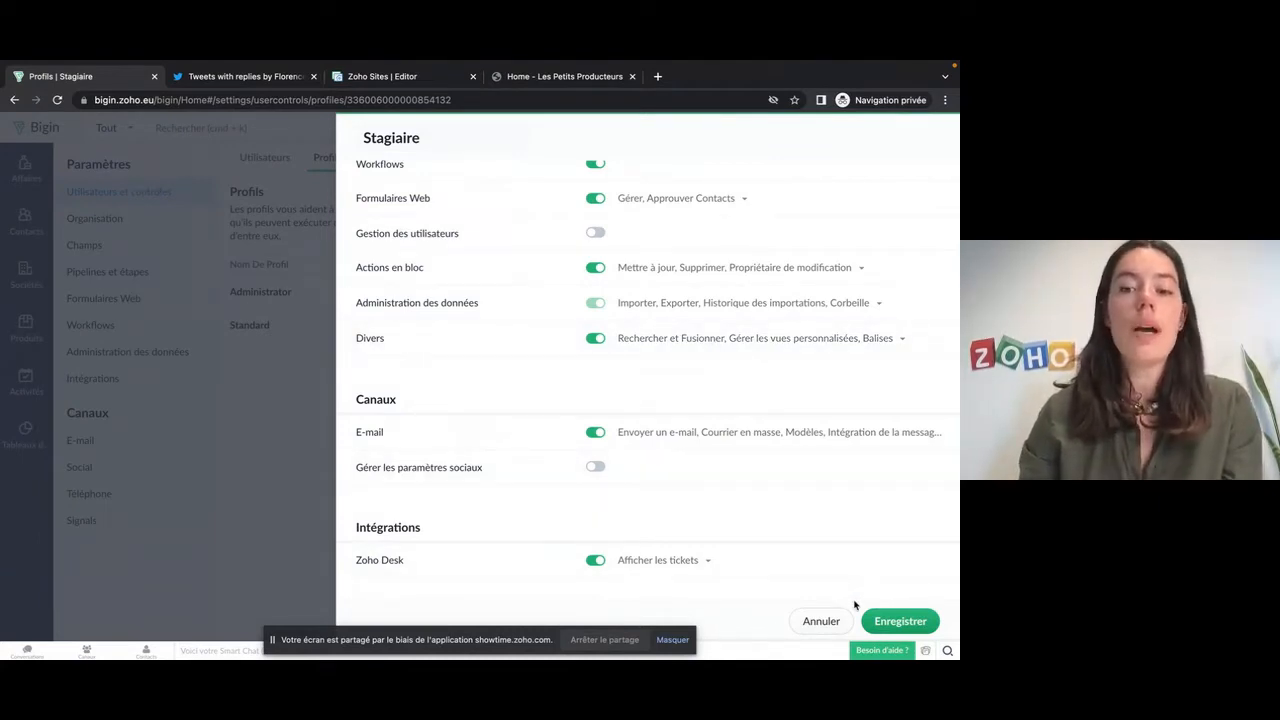
click(900, 622)
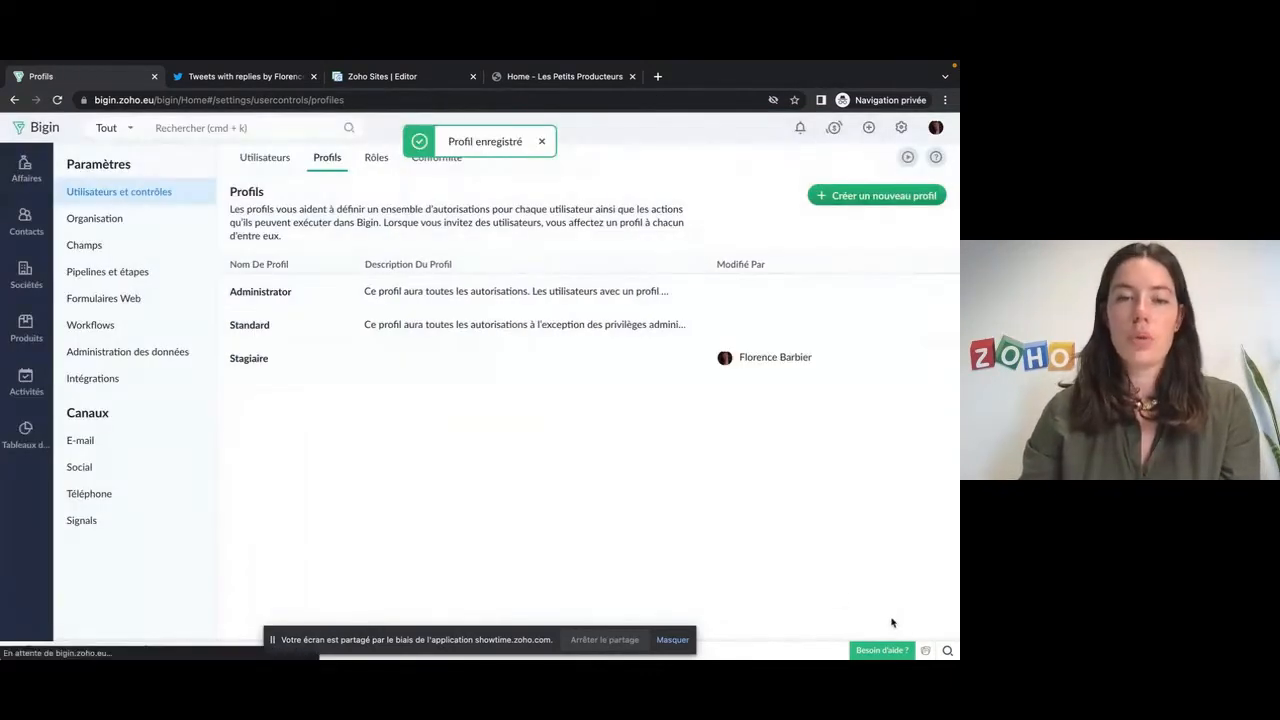
Create a role named Commercial that reports to Directeur commercial and allows its users to view each other's data.
click(376, 162)
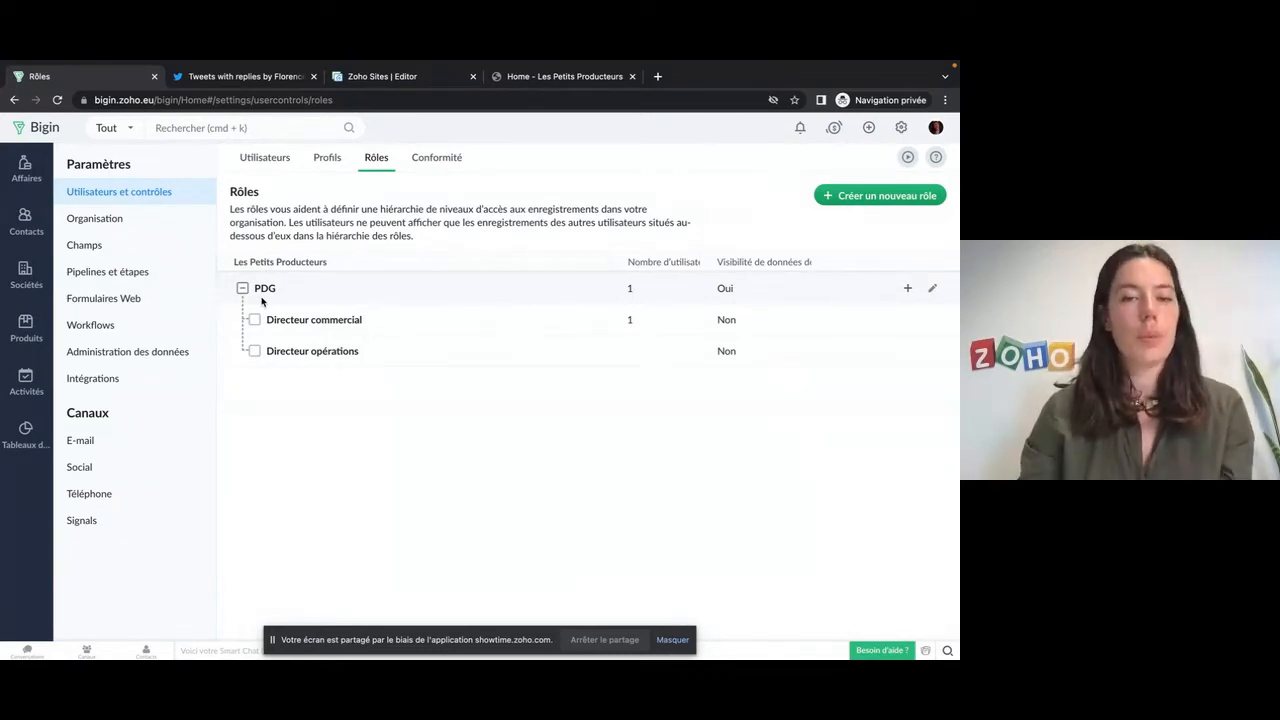
click(883, 196)
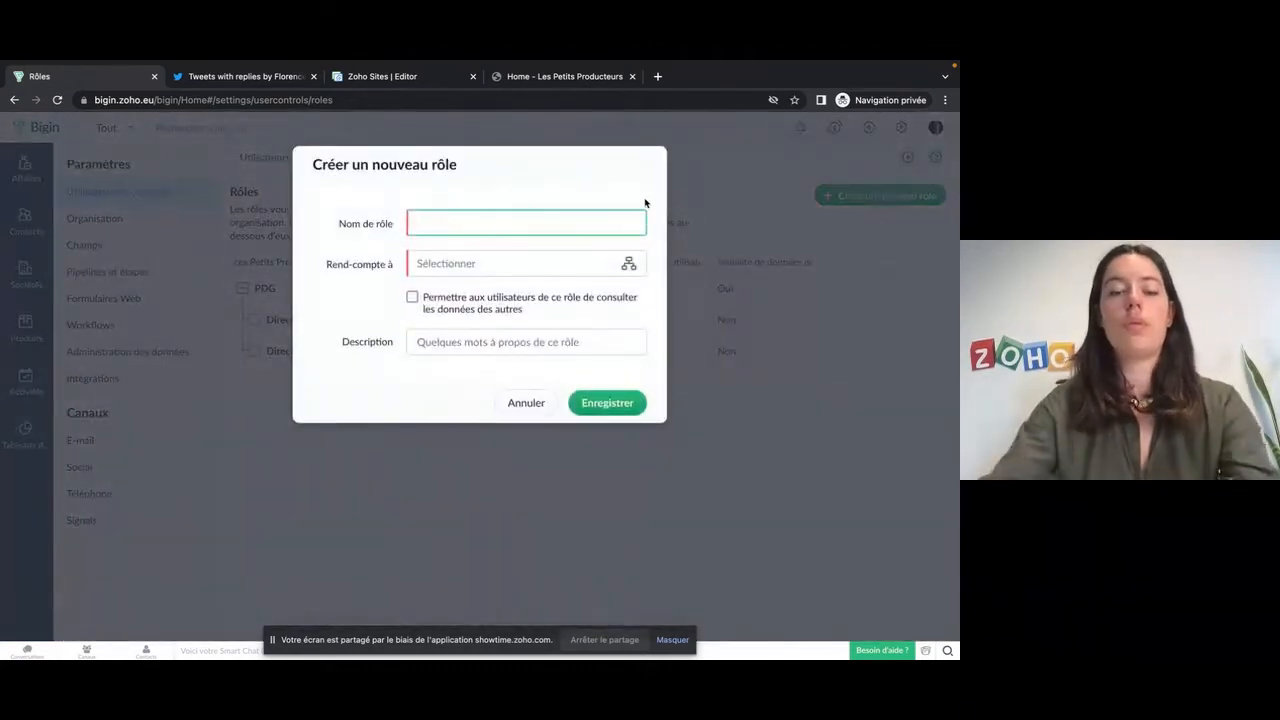
text(Commercia)
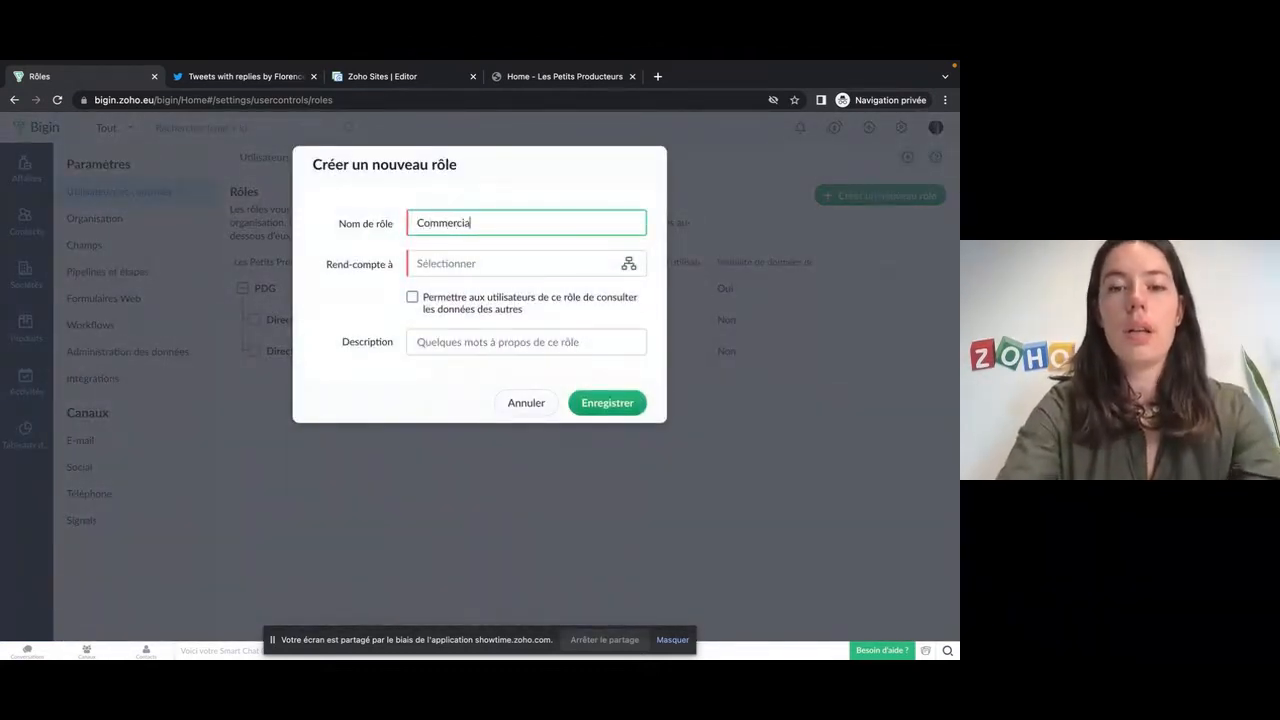
text(l)
click(560, 274)
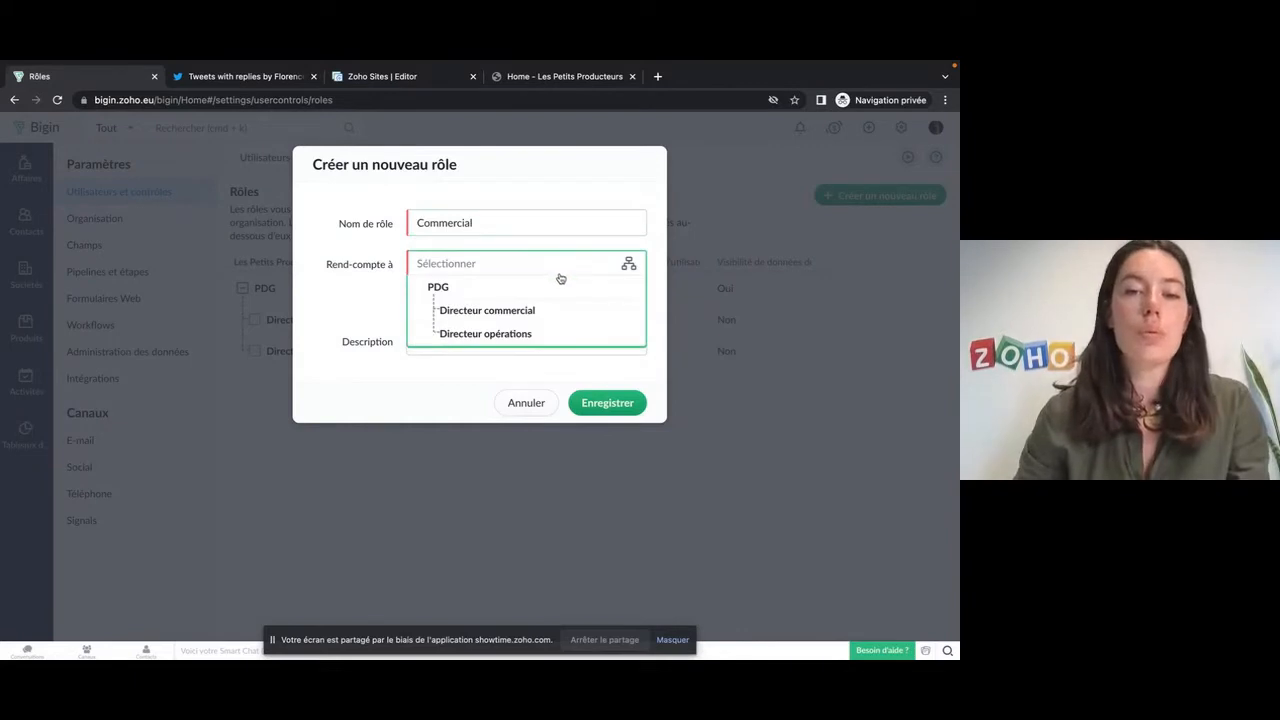
click(520, 312)
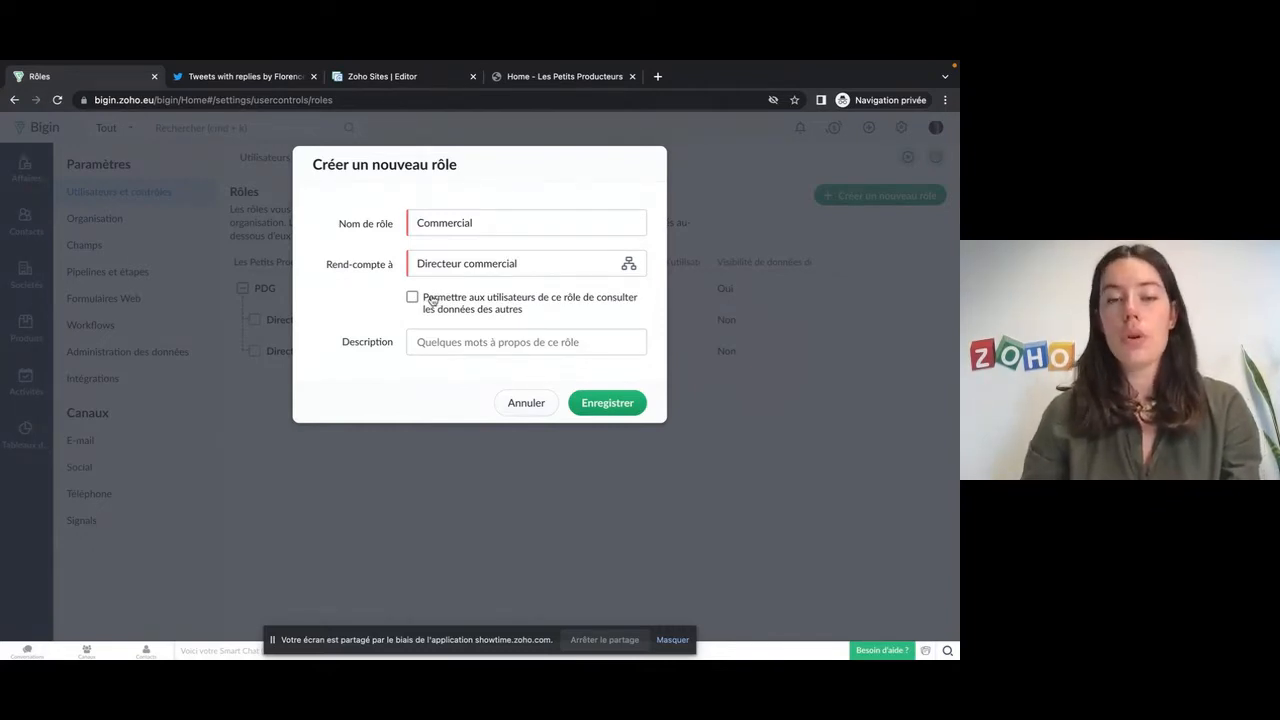
click(412, 297)
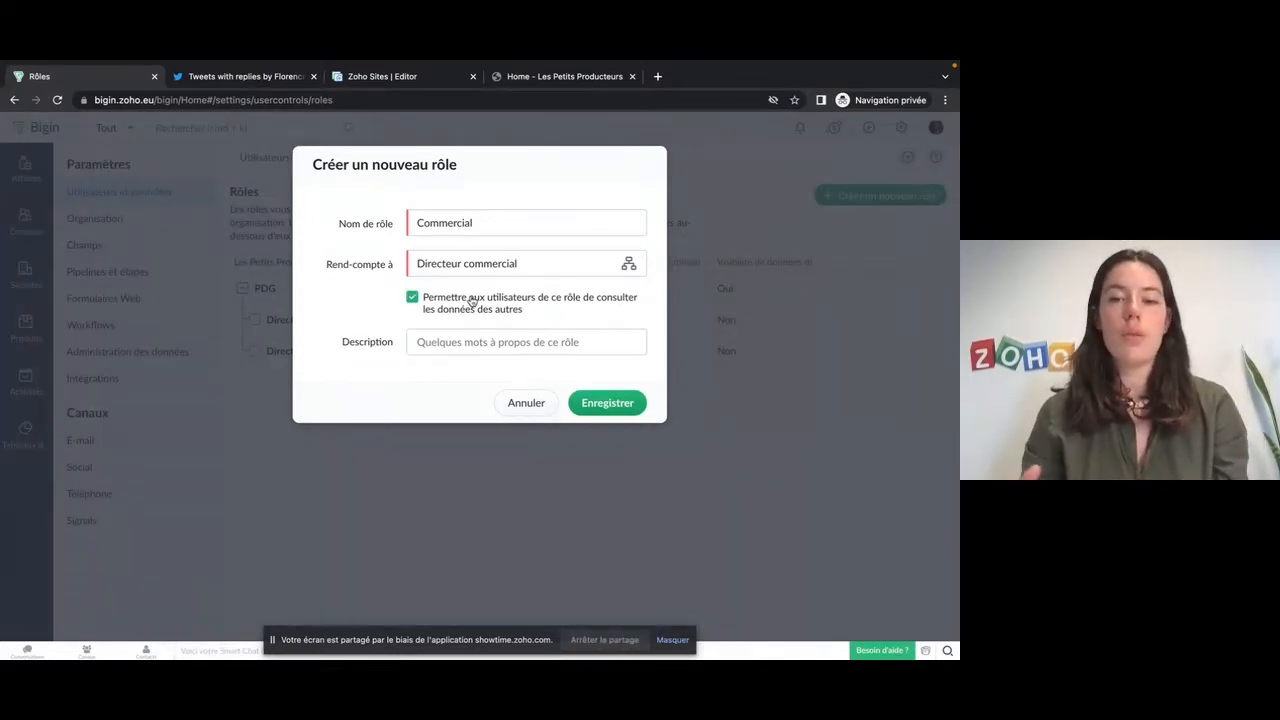
click(620, 404)
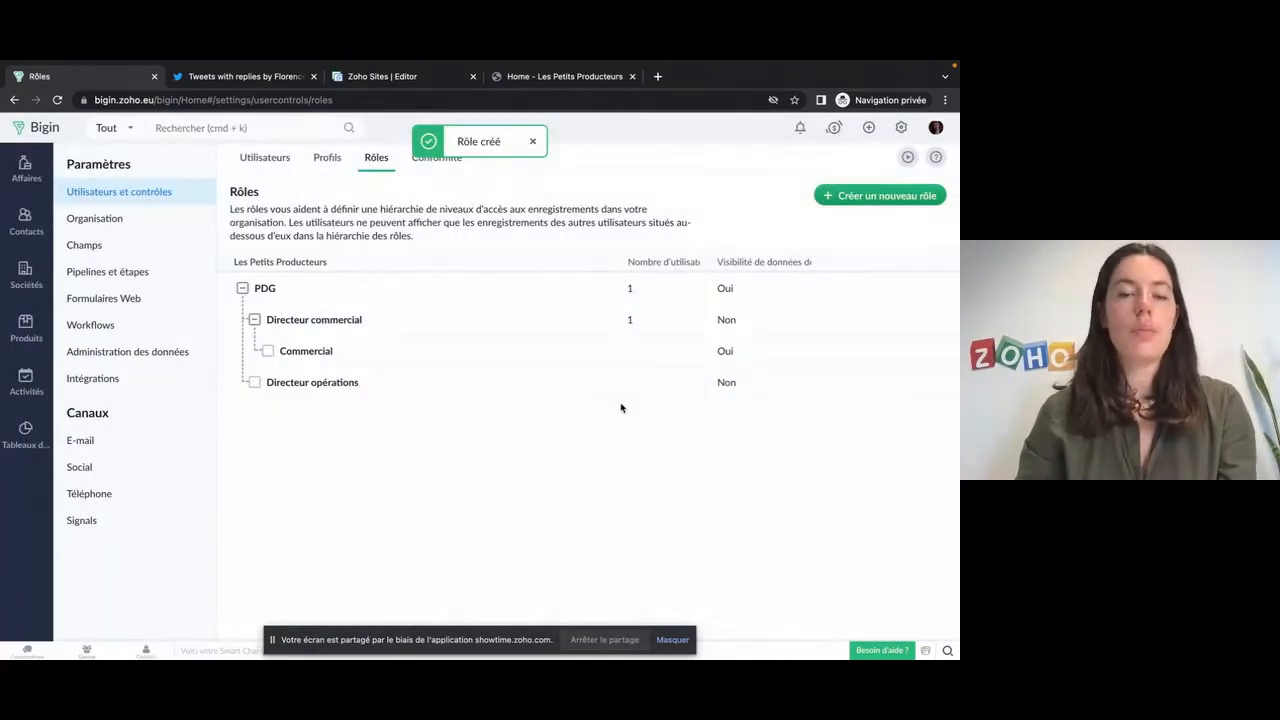
click(532, 141)
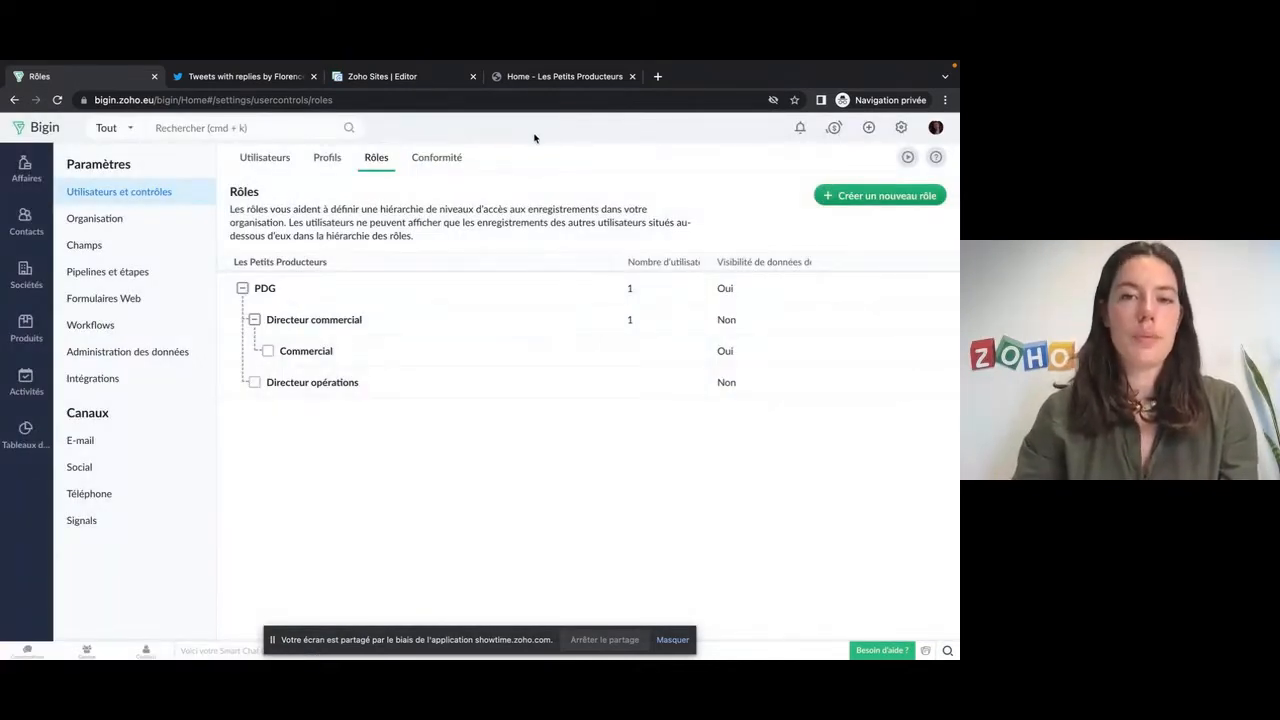
Review the RGPD consent form's communication preferences, consent statement and privacy statement under Conformité, and save the form.
click(437, 159)
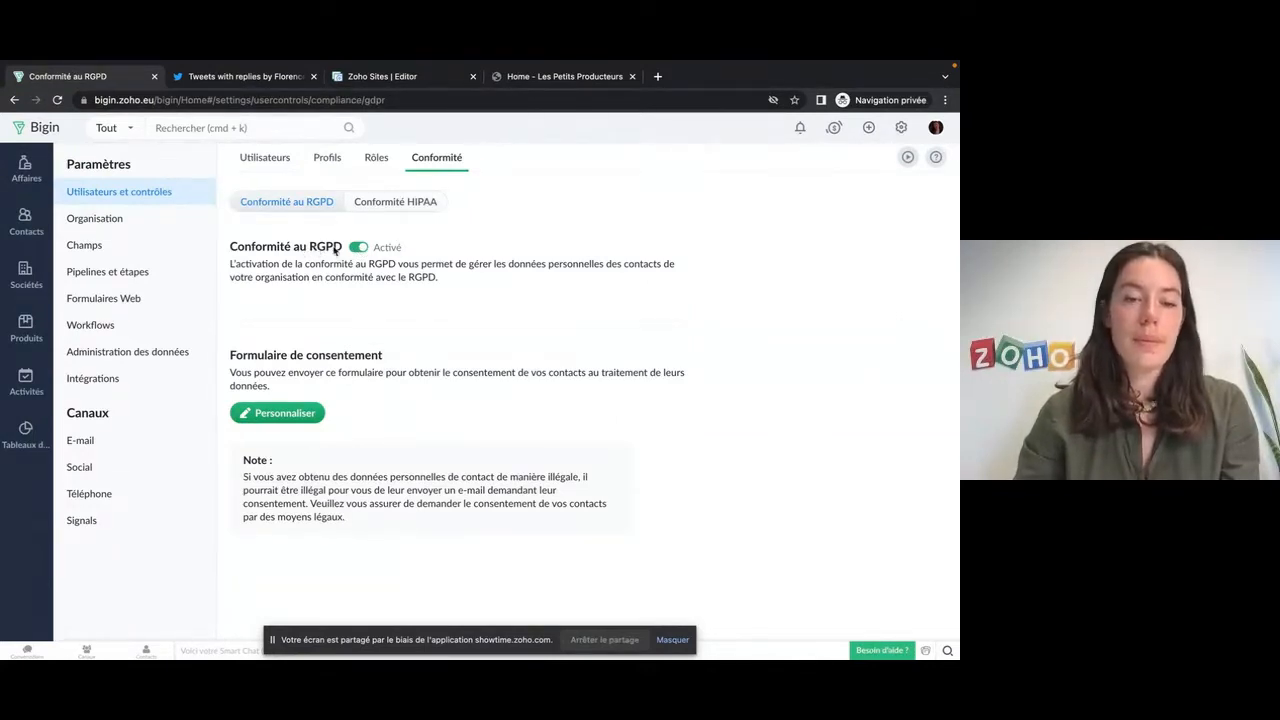
click(294, 416)
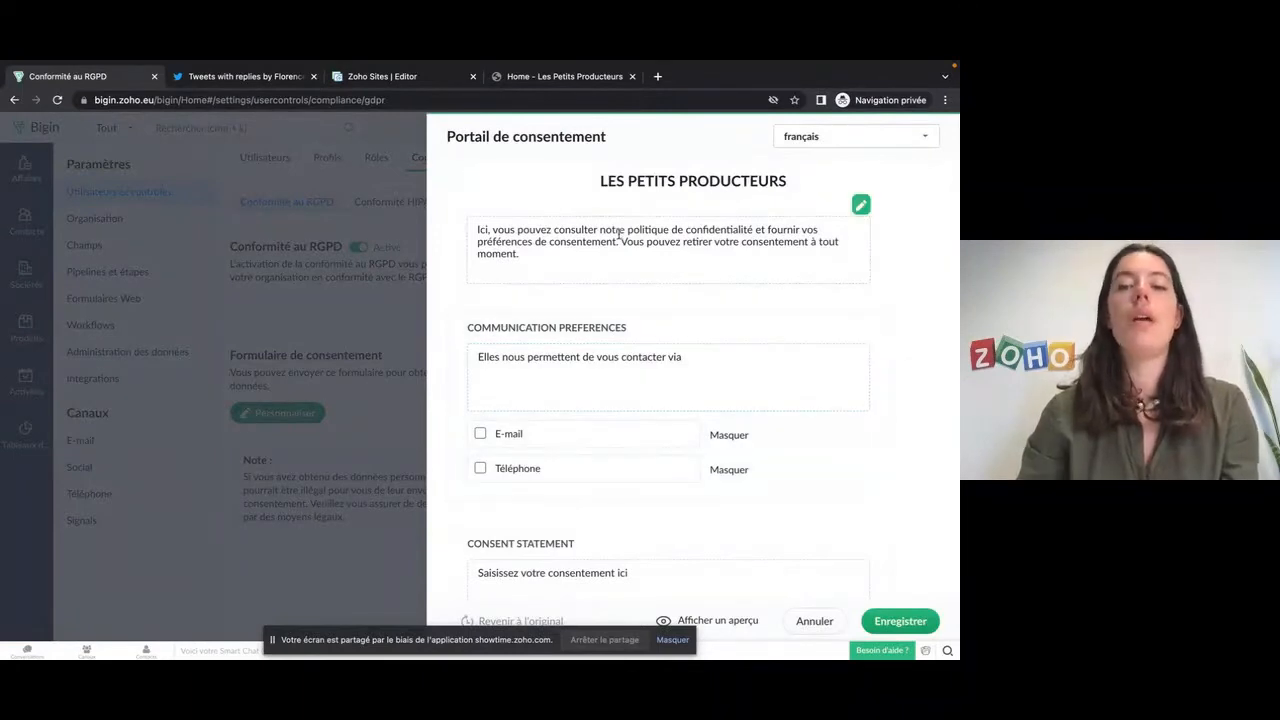
scroll(617, 240, down, 3)
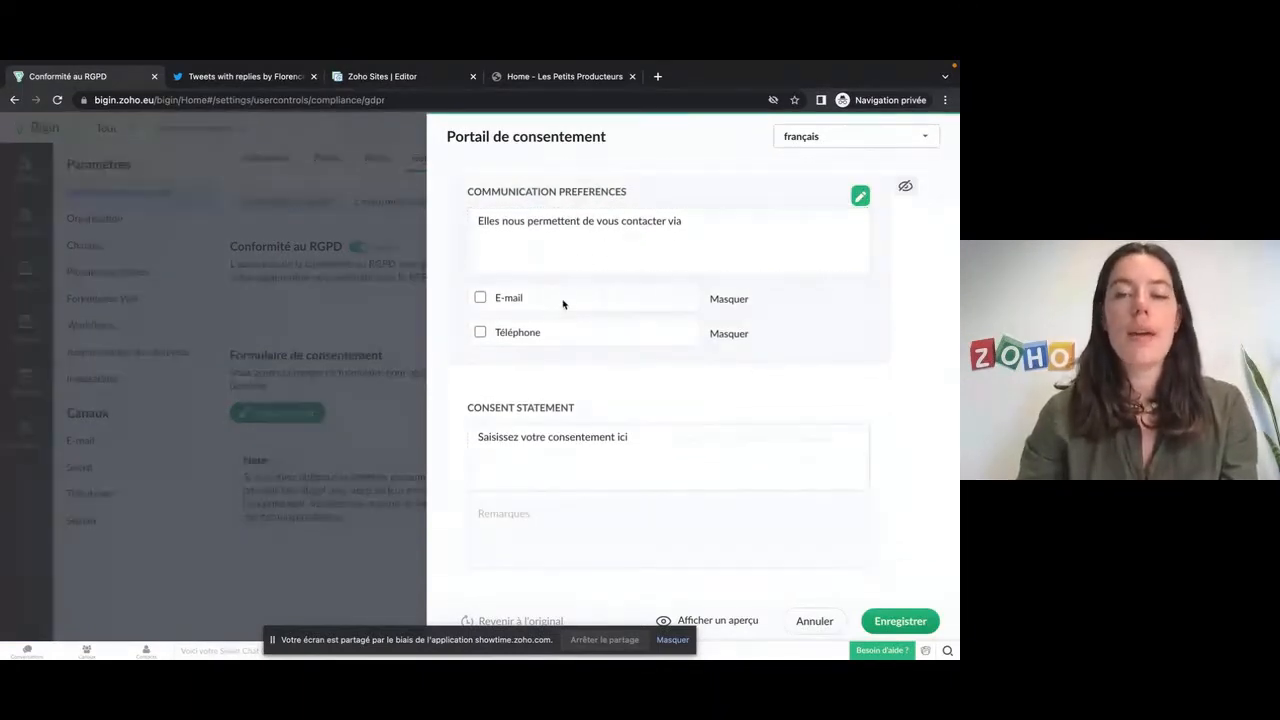
scroll(596, 338, down, 3)
scroll(593, 328, down, 3)
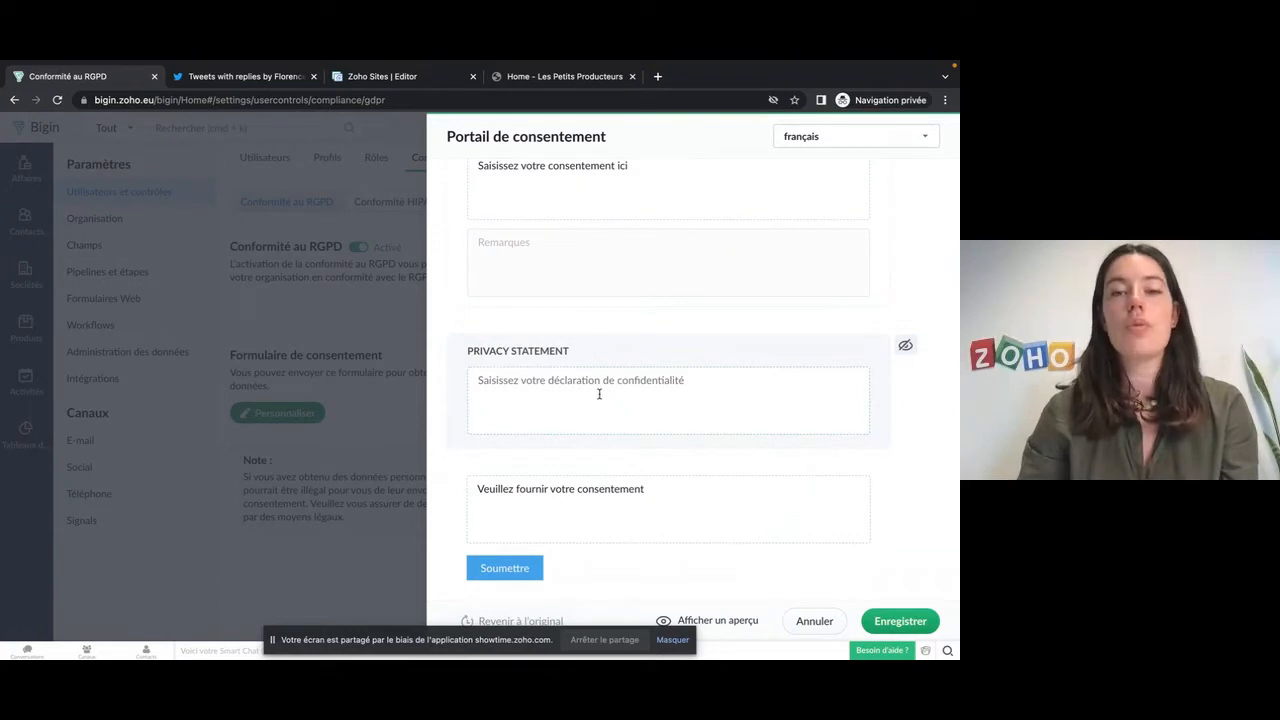
click(892, 622)
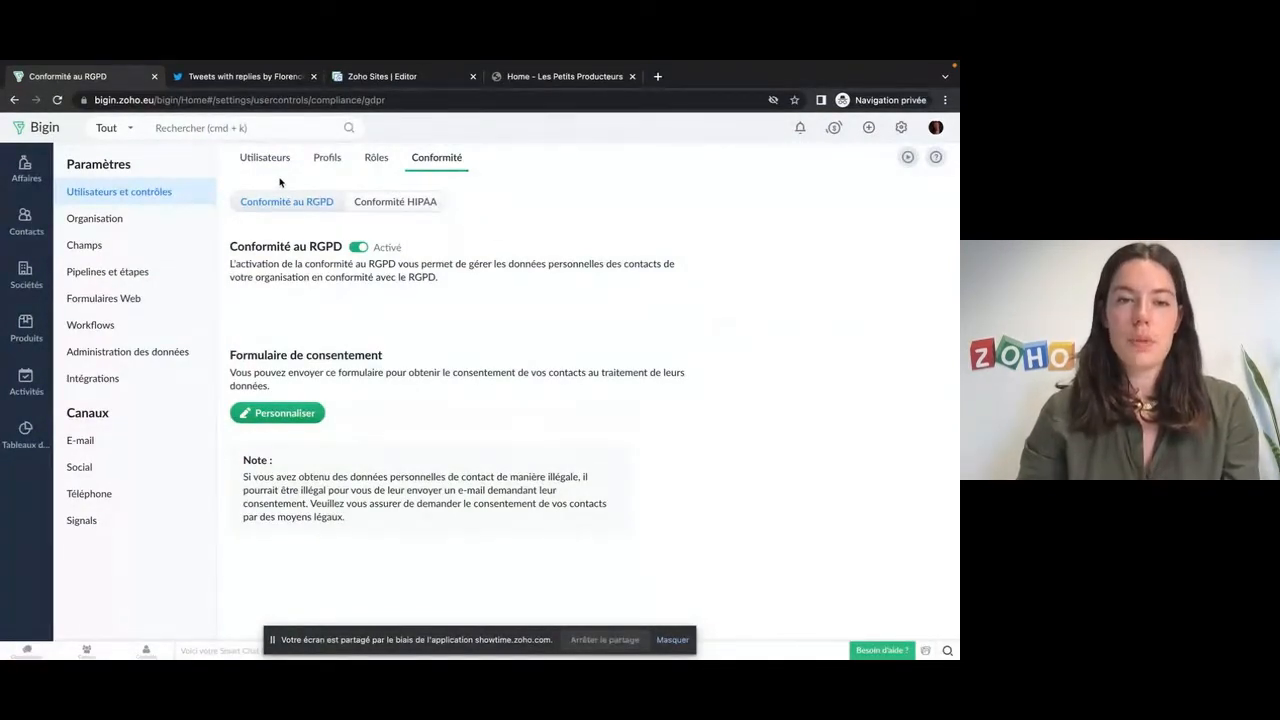
key(ctrl+Left)
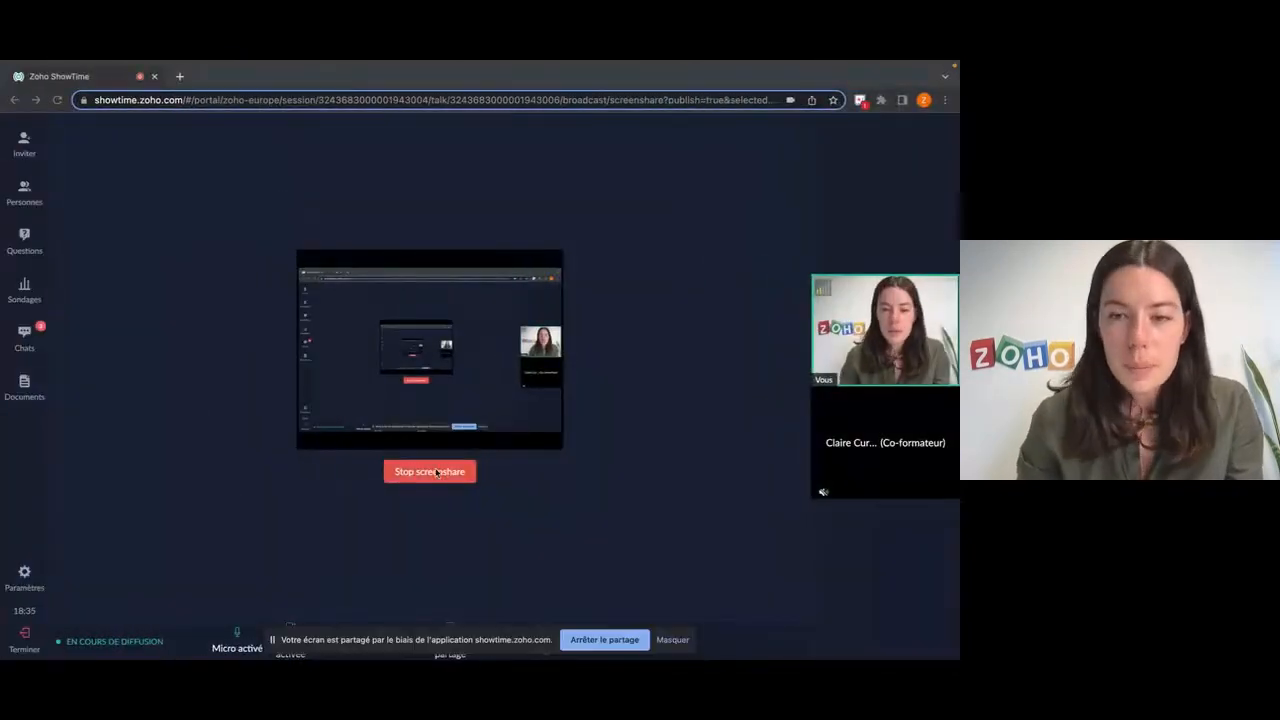
click(434, 472)
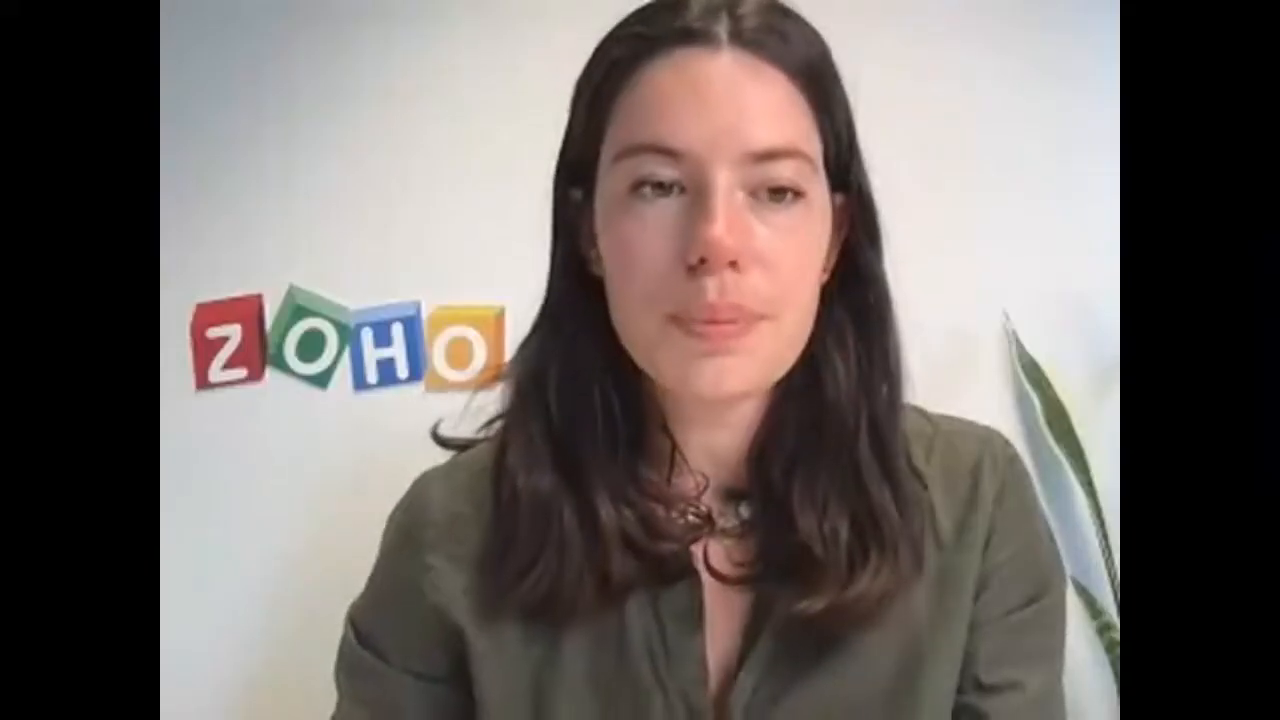
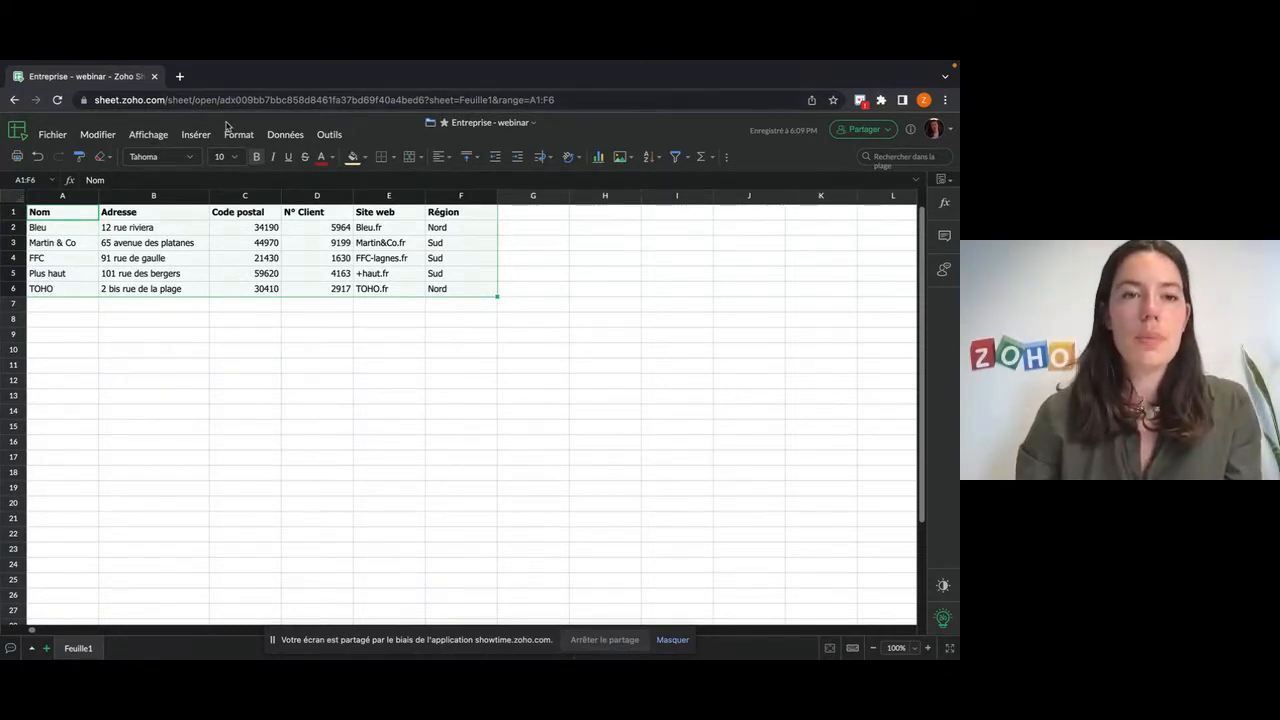
Download the Entreprise - webinar spreadsheet as an MS Excel workbook (.xlsx).
click(47, 135)
mouse_move(119, 257)
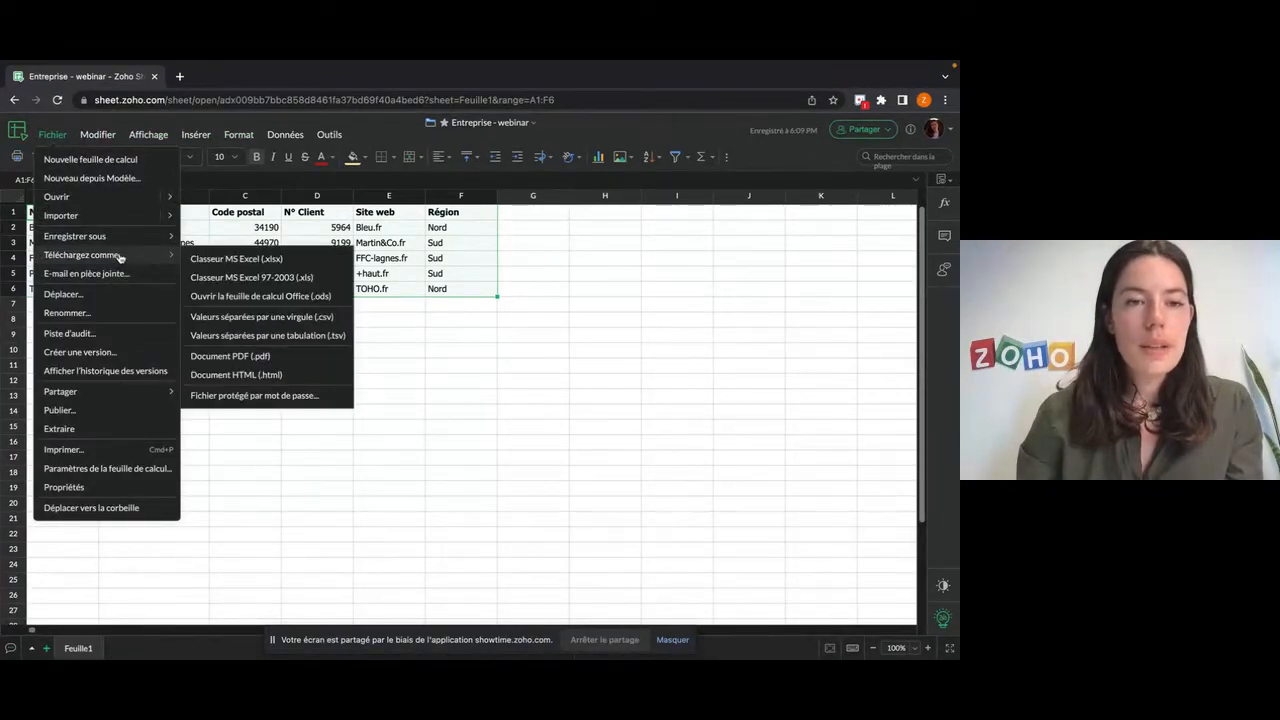
click(242, 260)
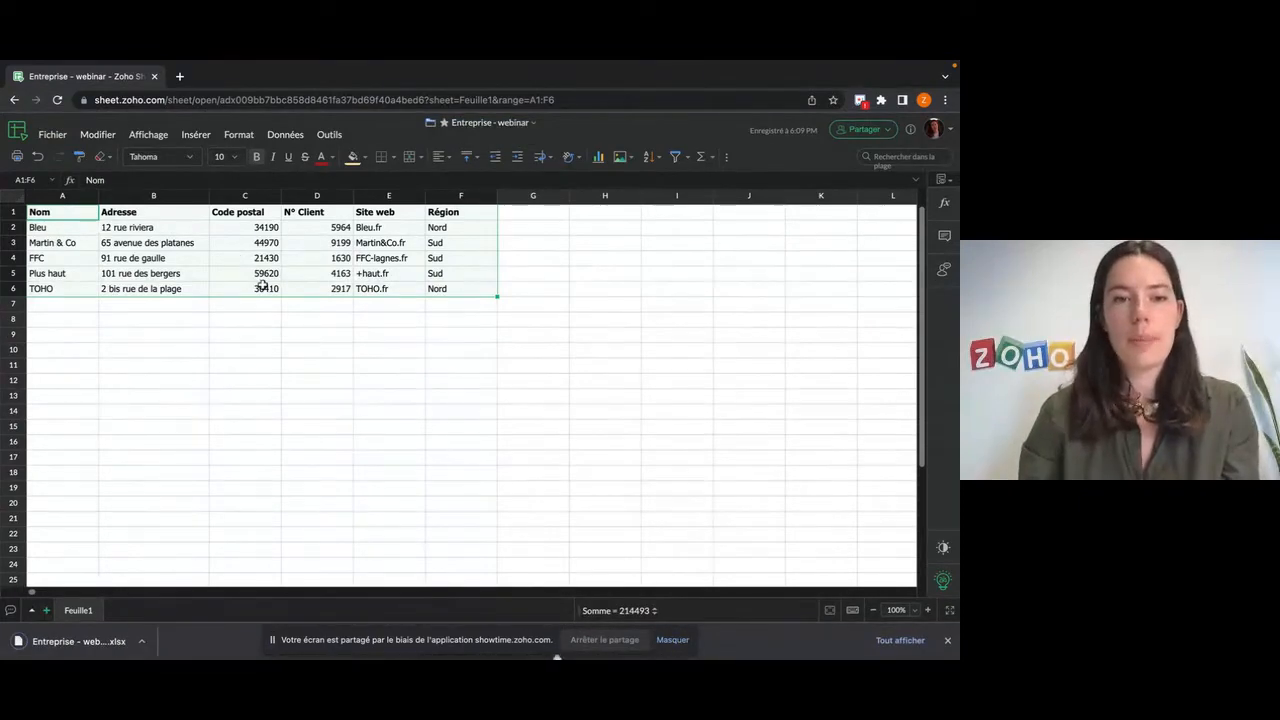
Switch to Bigin, view the Sociétés list and open the Champs settings.
key(ctrl+Left)
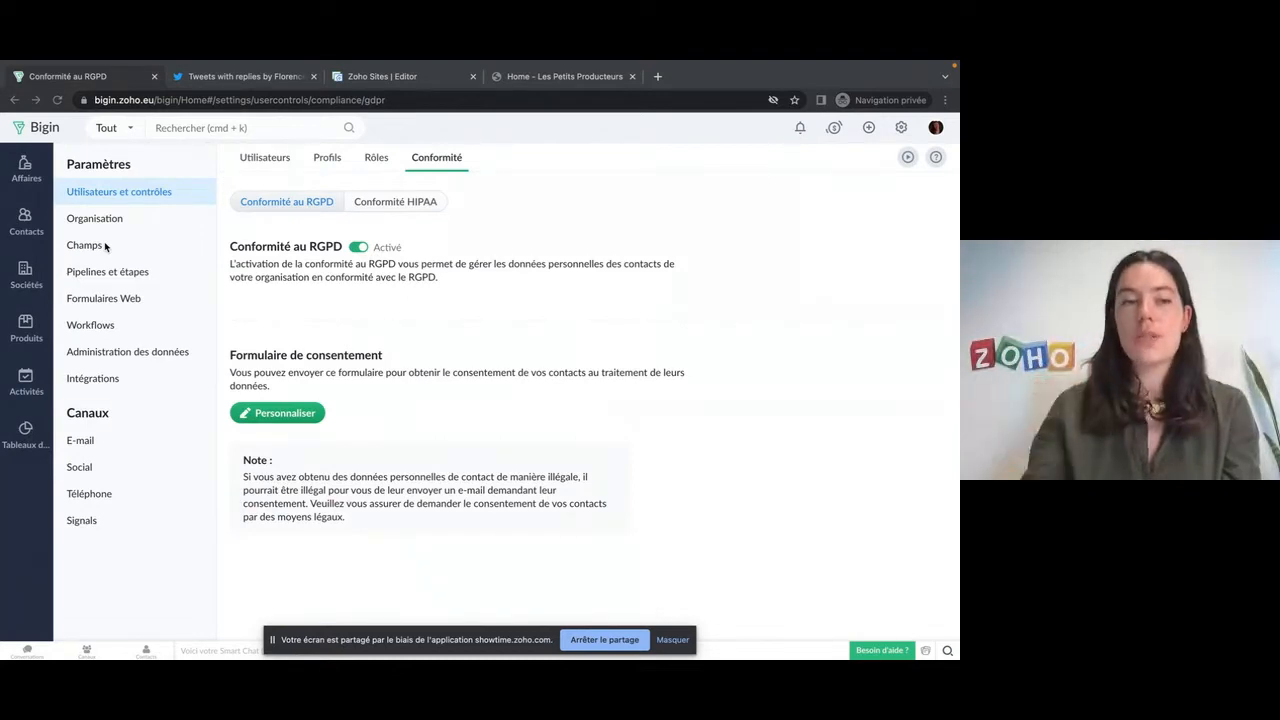
click(23, 279)
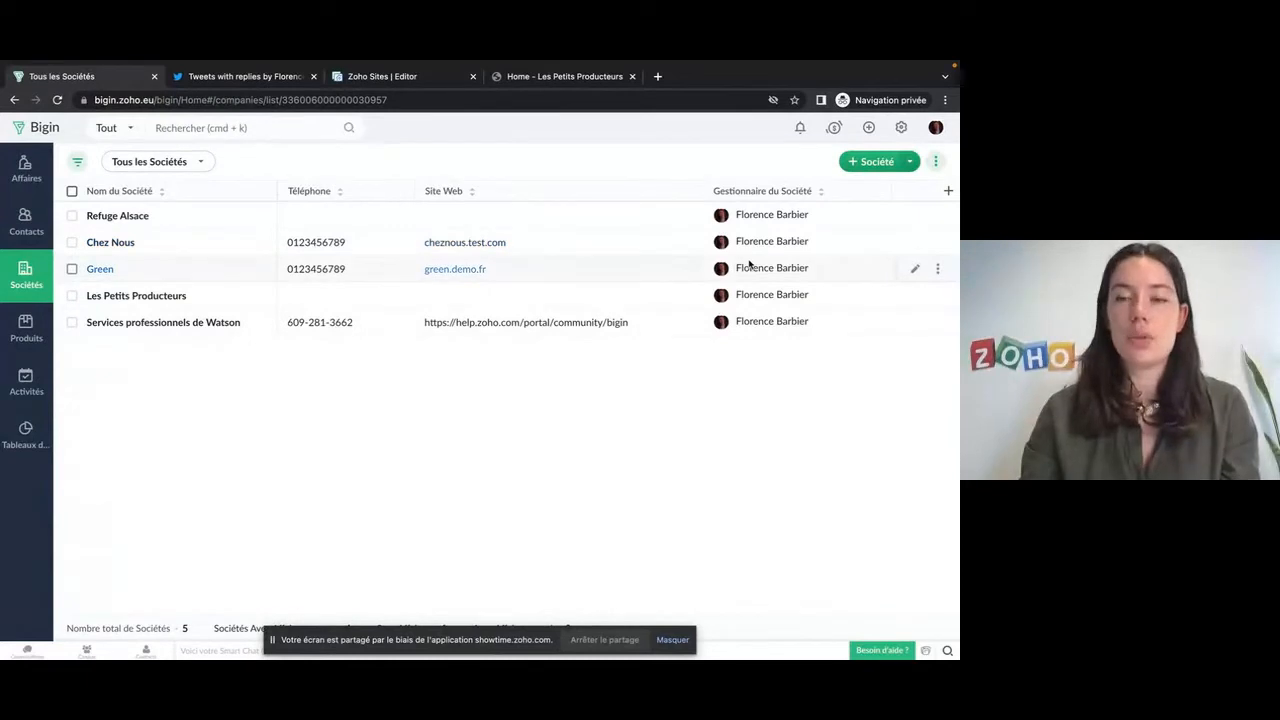
click(901, 127)
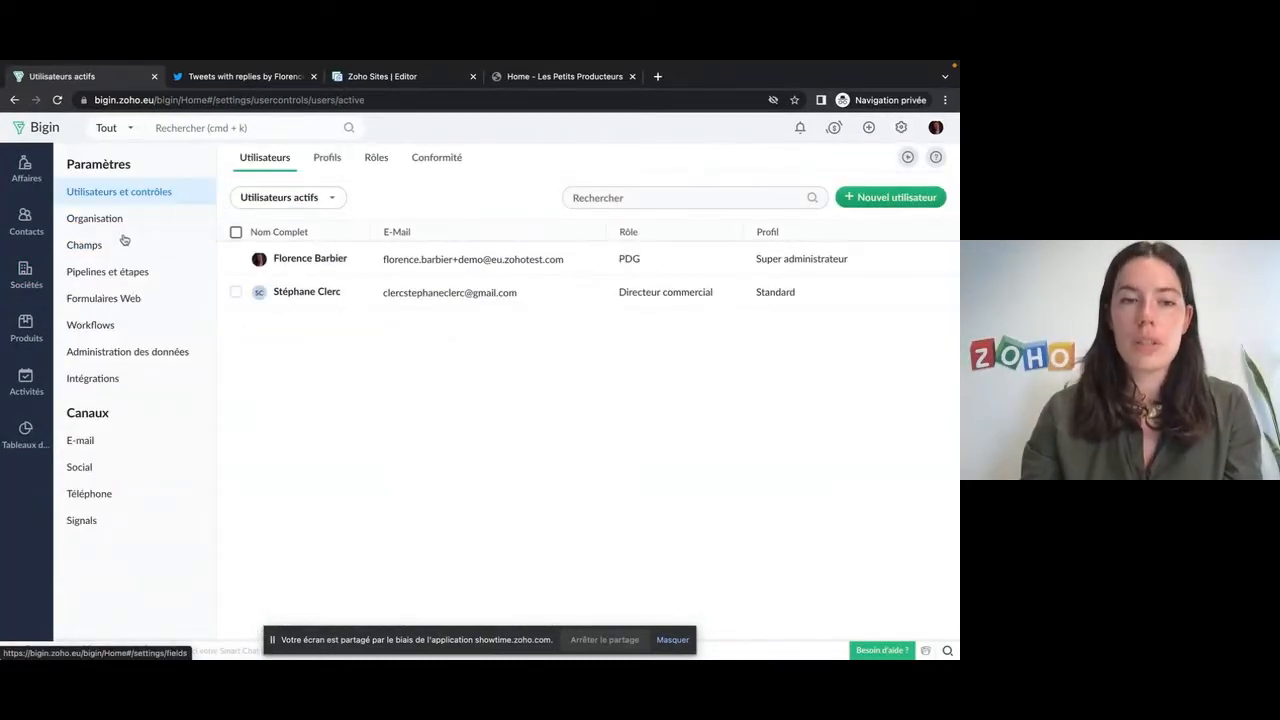
click(88, 251)
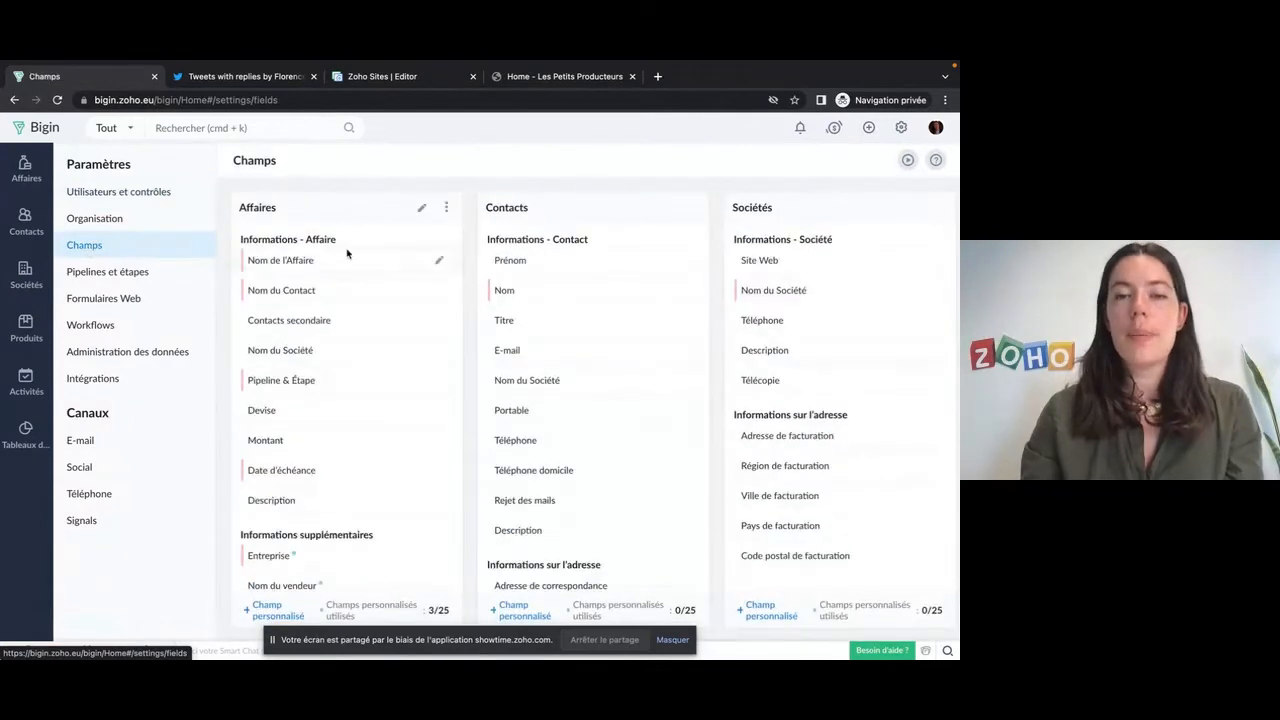
Try reordering the Sociétés fields, moving Site Web below Télécopie and Ville de facturation below Téléphone.
scroll(353, 252, right, 3)
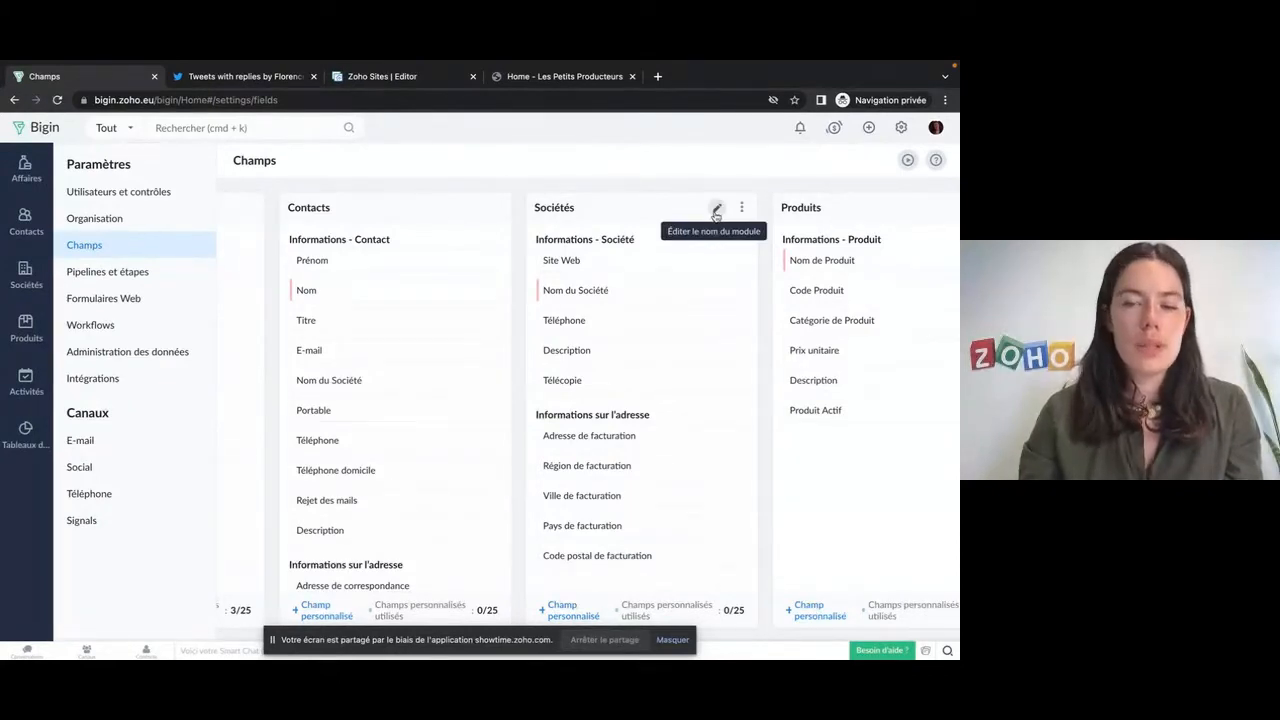
click(741, 208)
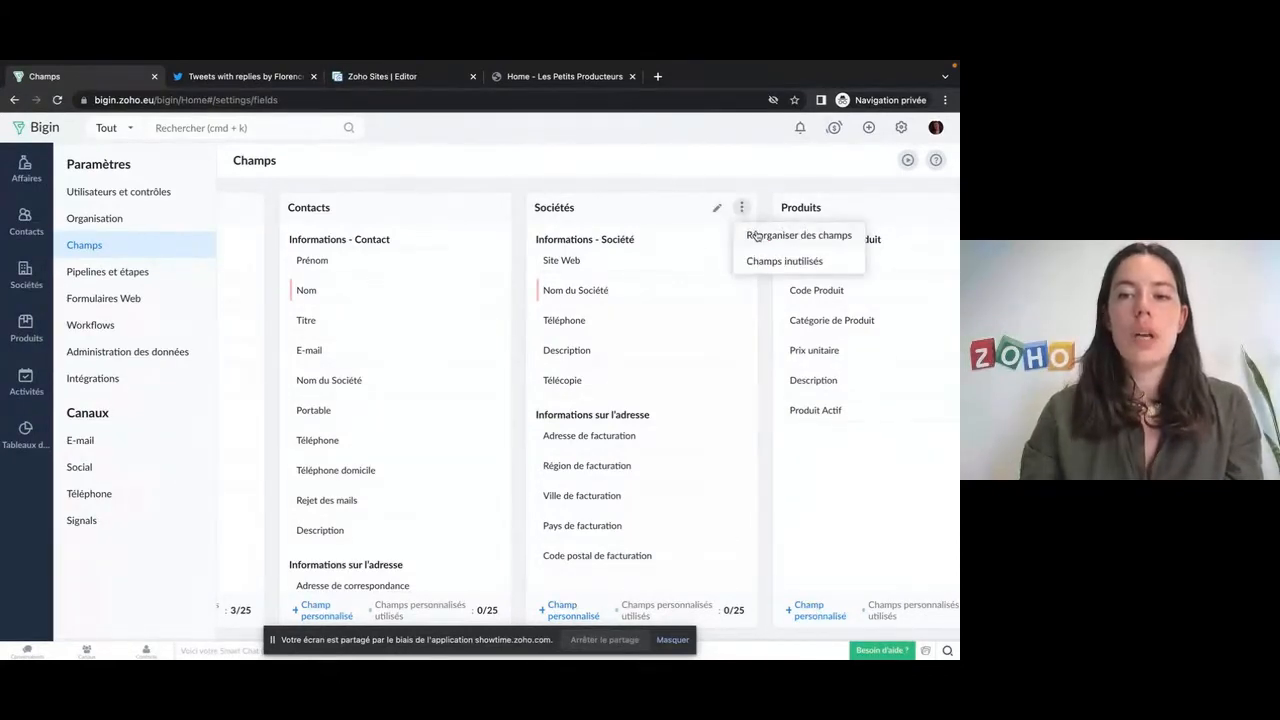
click(756, 234)
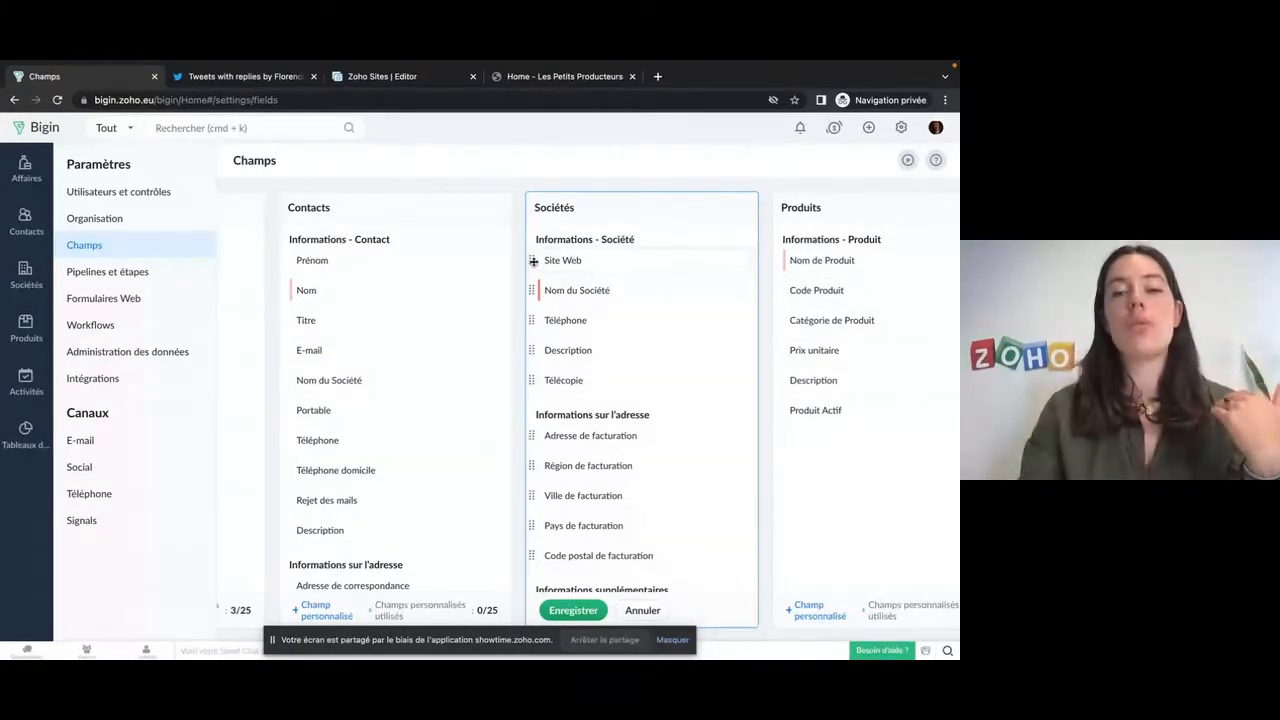
drag(533, 261, 546, 393)
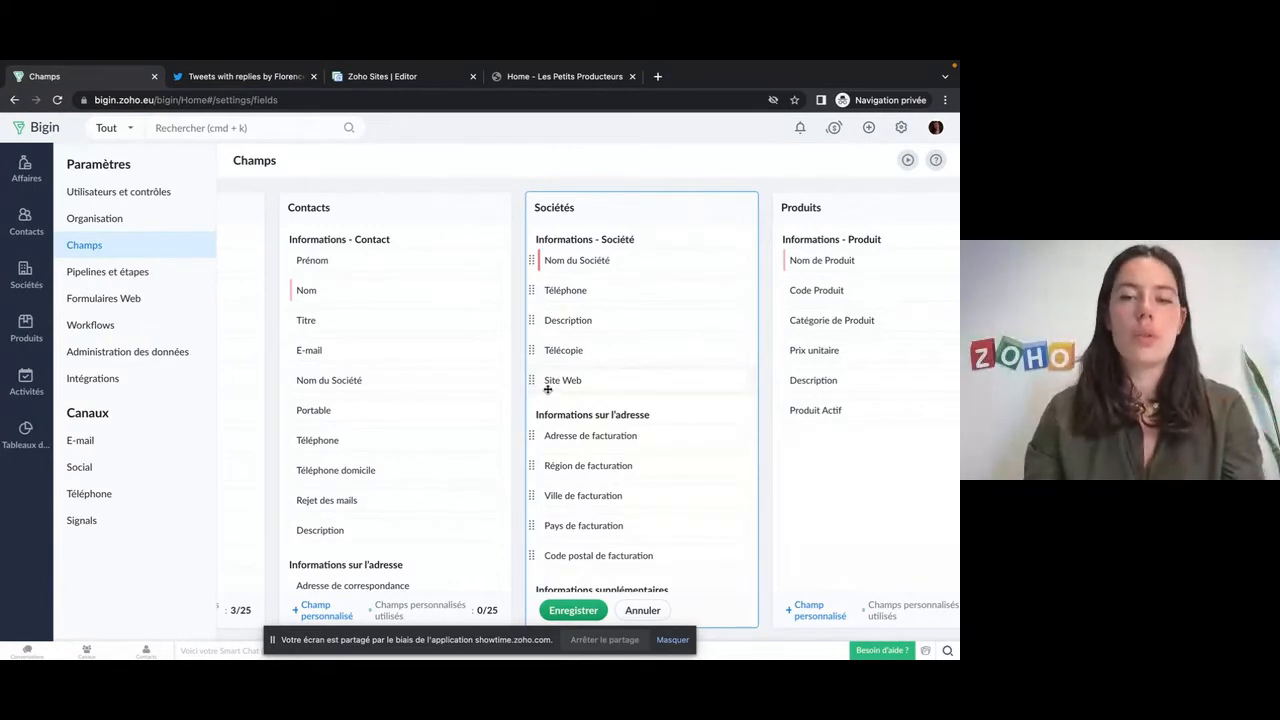
drag(534, 495, 543, 321)
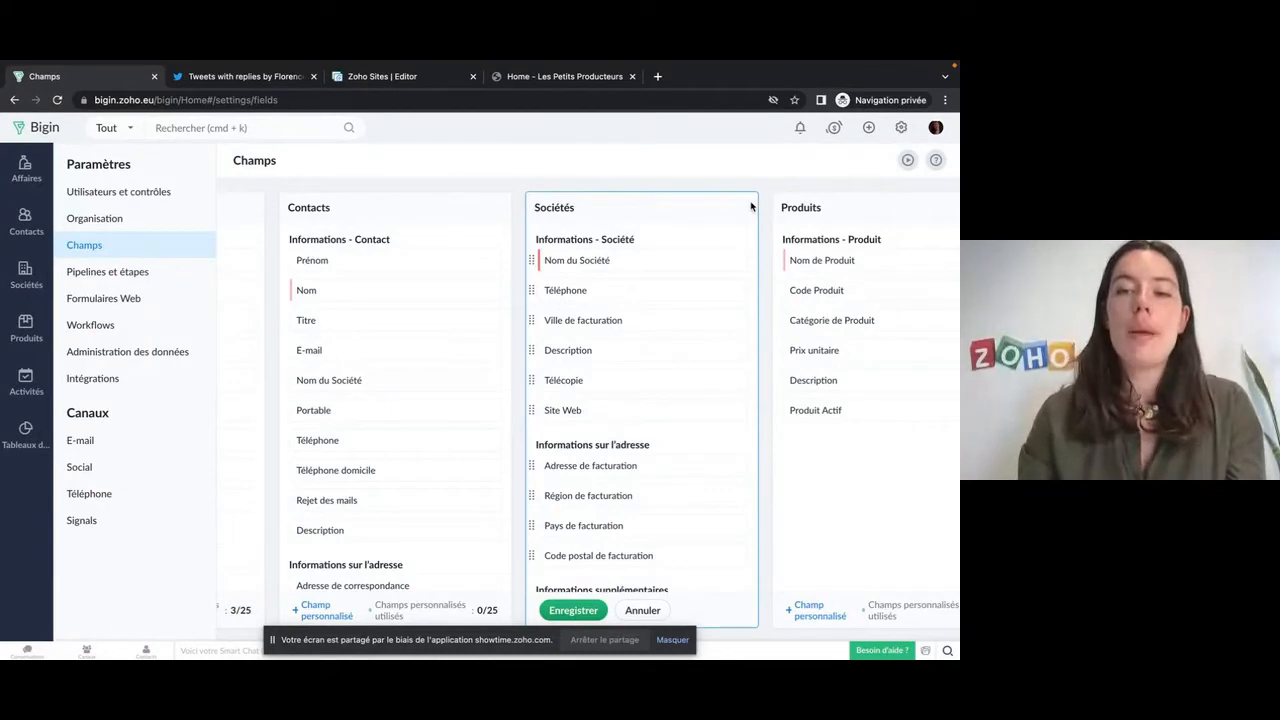
click(645, 610)
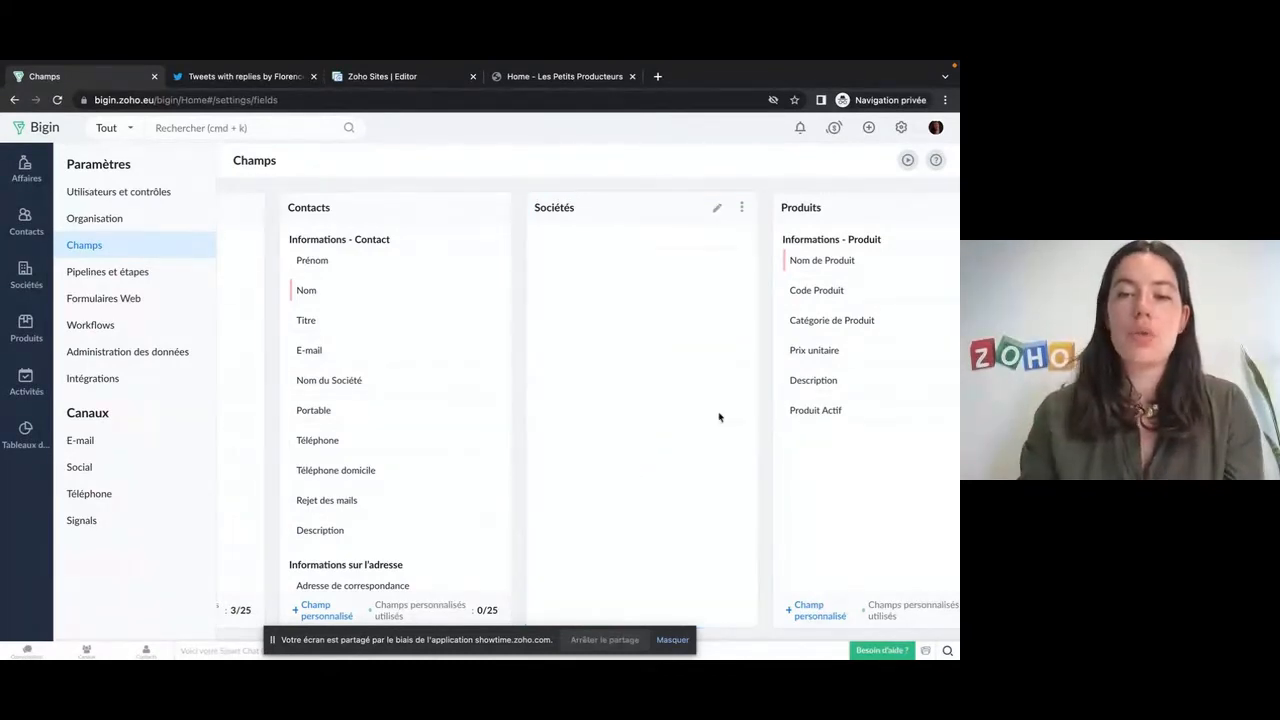
Examine the unused fields available for Sociétés and their types, hiding the screen-sharing notice.
click(741, 208)
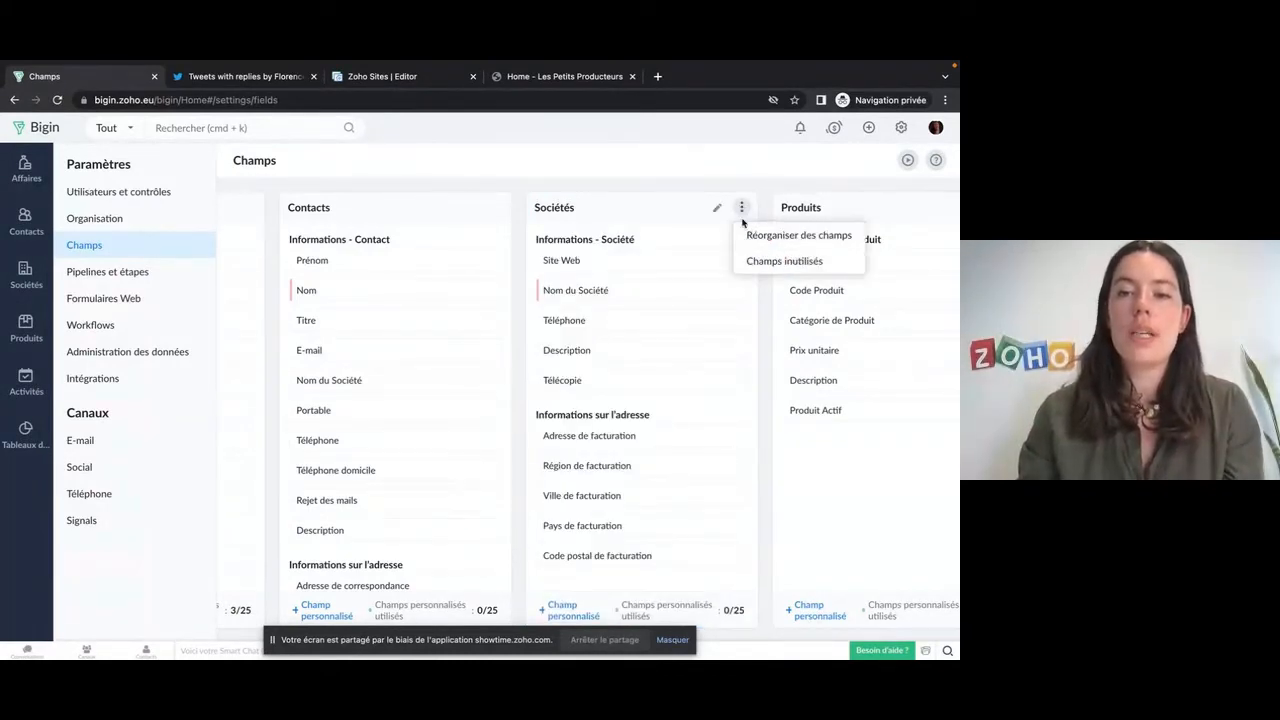
click(761, 262)
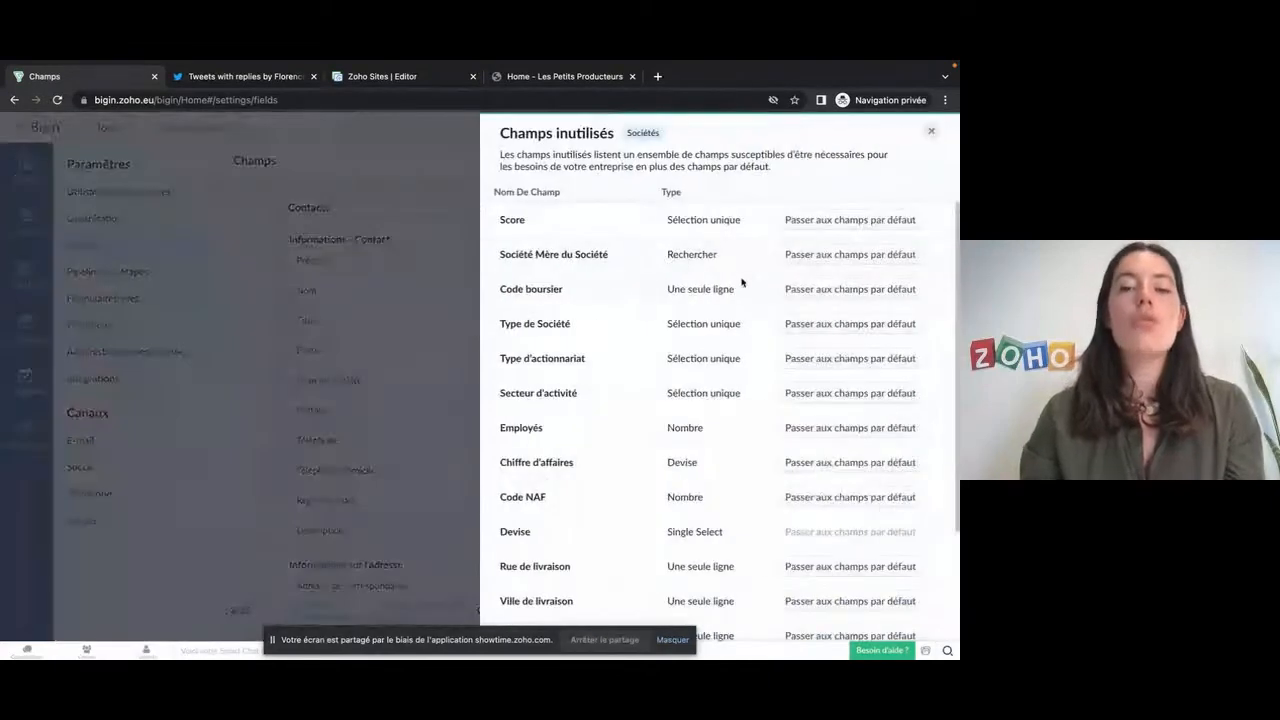
scroll(726, 292, down, 3)
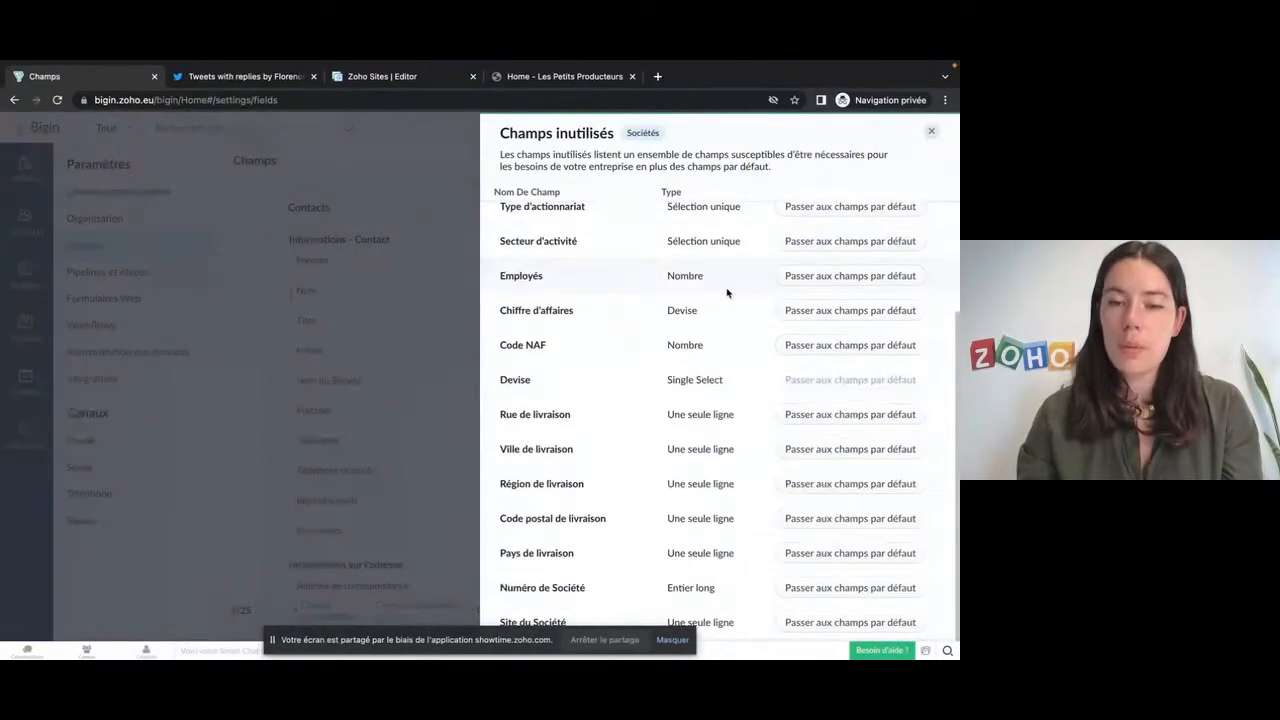
scroll(726, 292, up, 3)
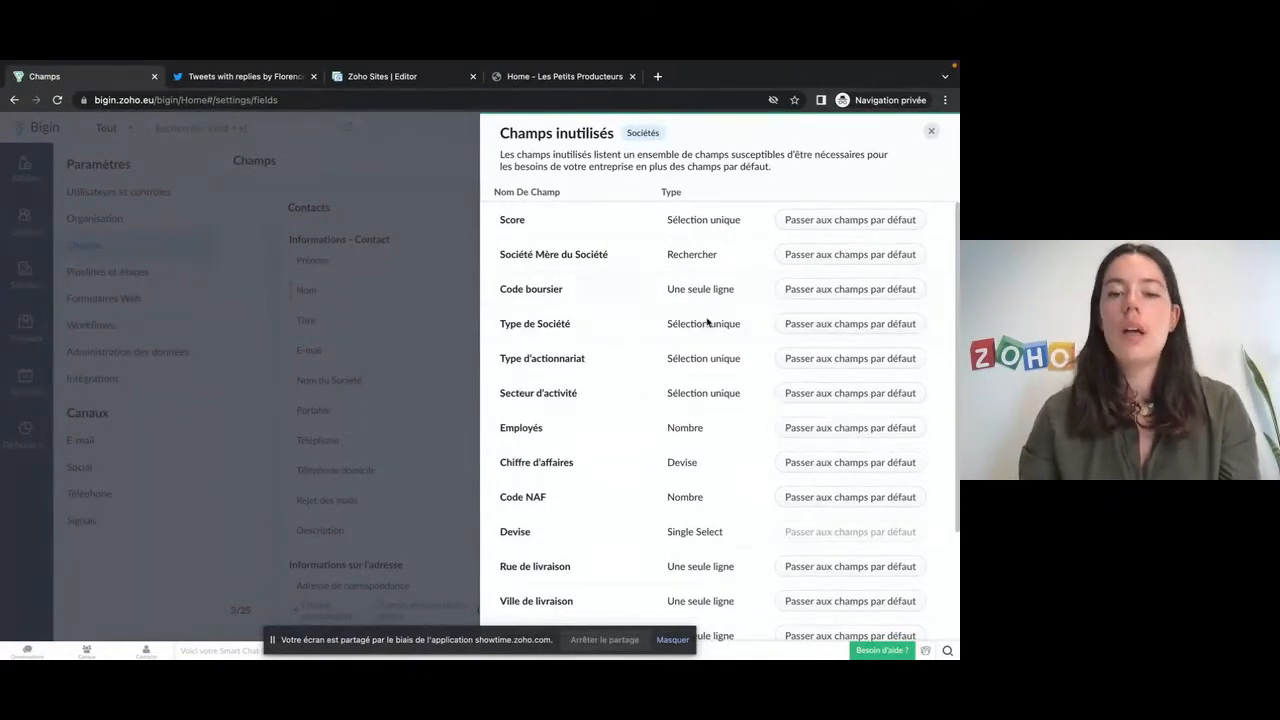
scroll(706, 528, down, 3)
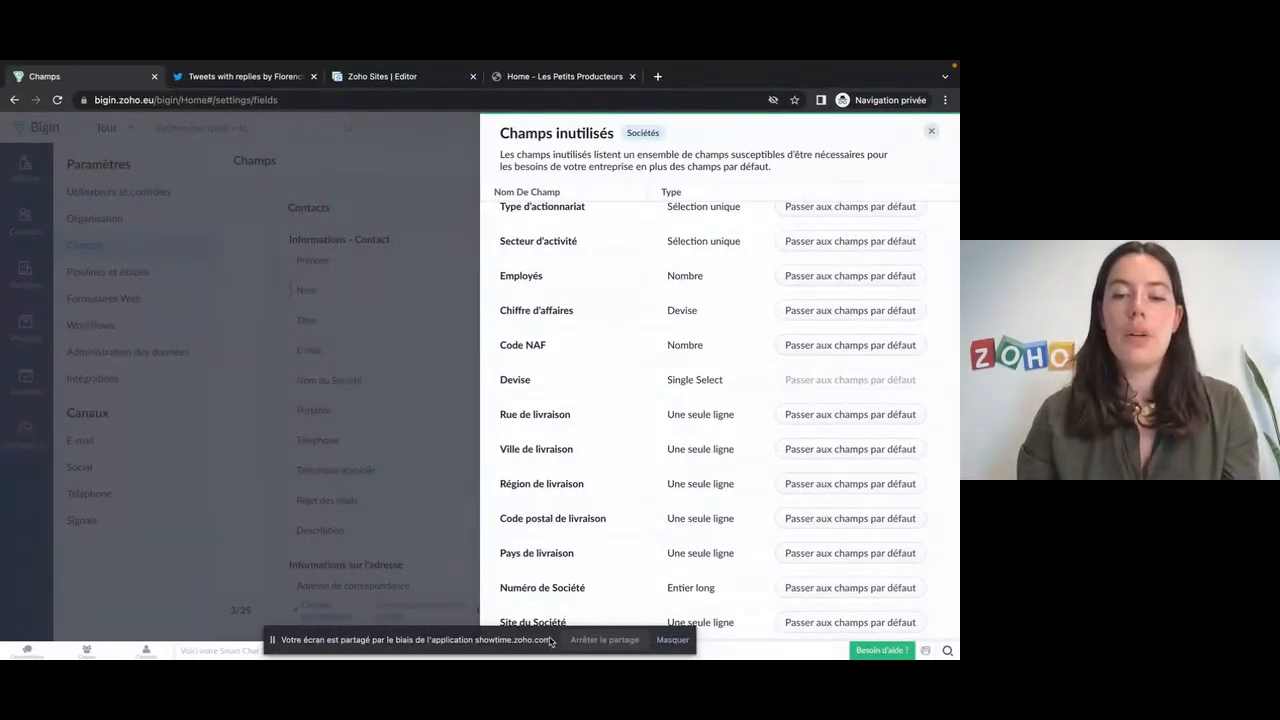
click(673, 643)
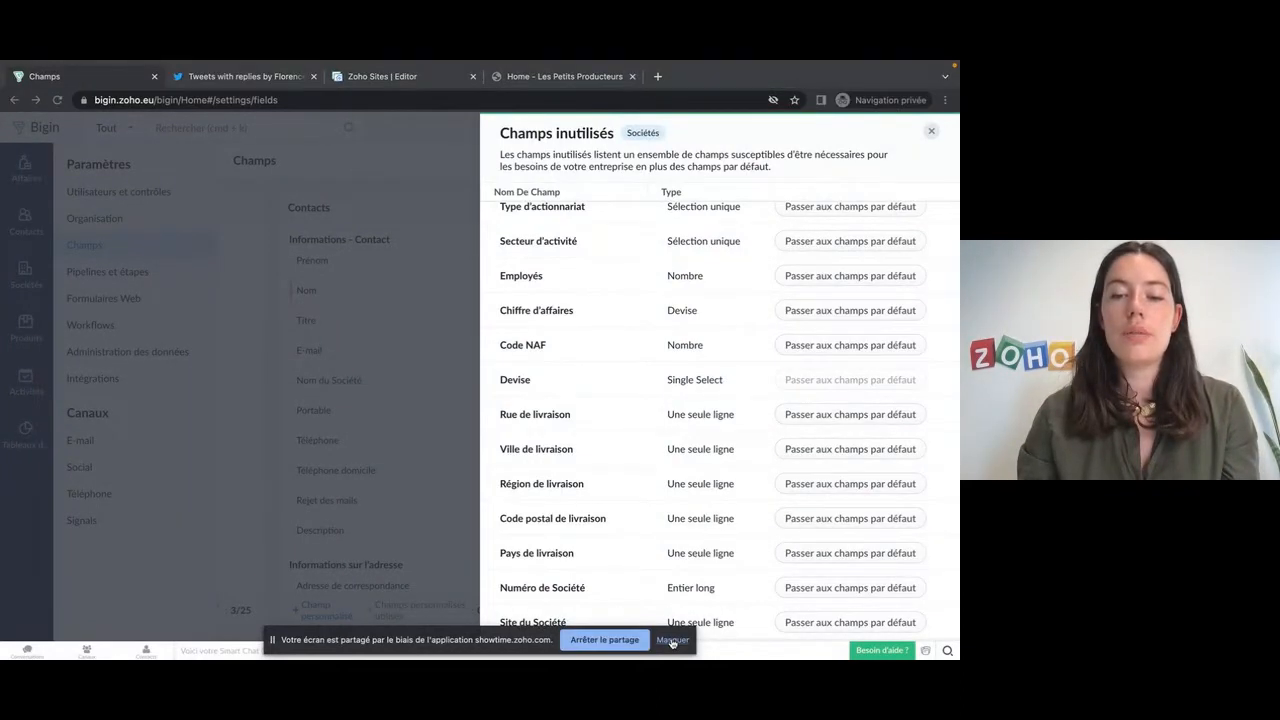
click(673, 640)
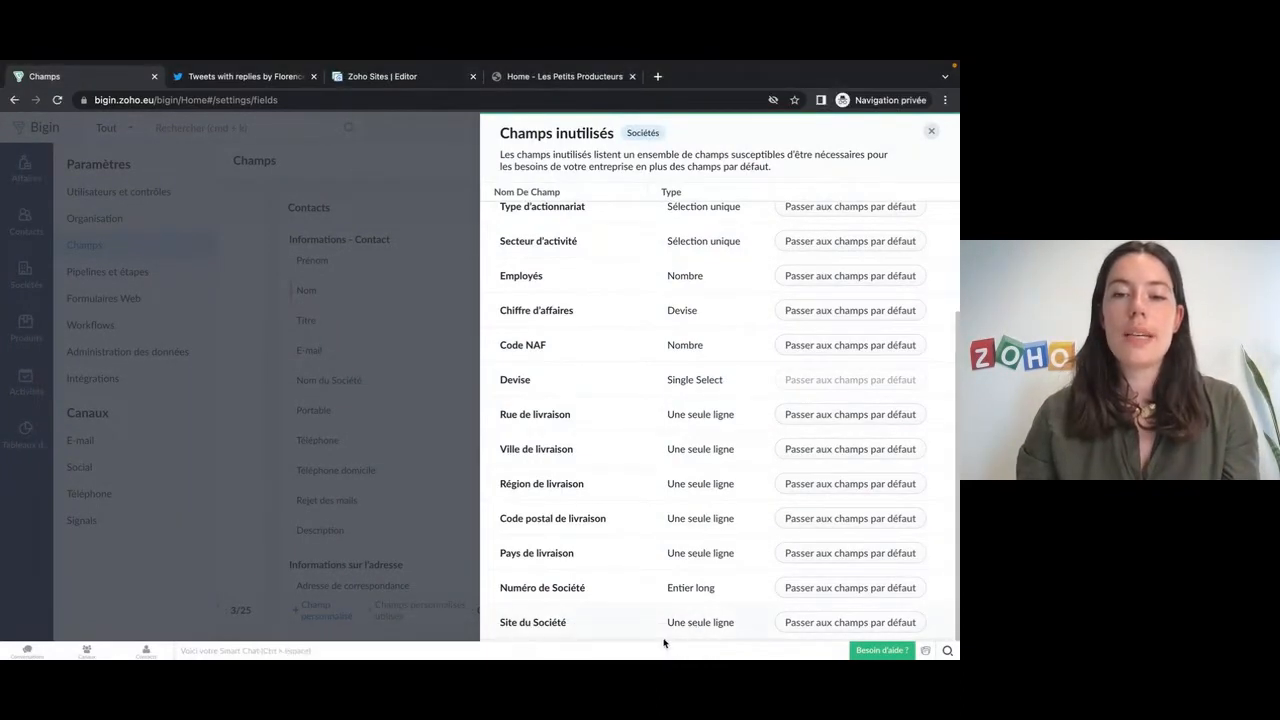
click(929, 133)
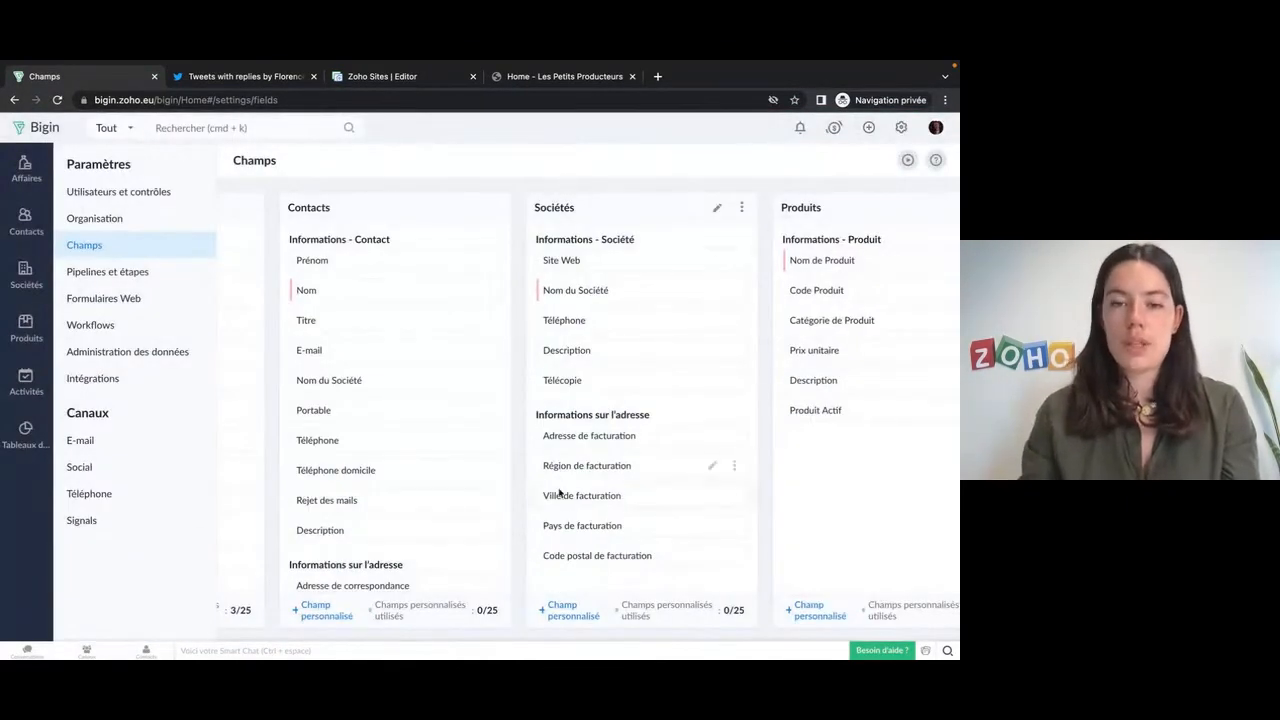
Start a custom field for Sociétés labelled N° Client.
click(569, 612)
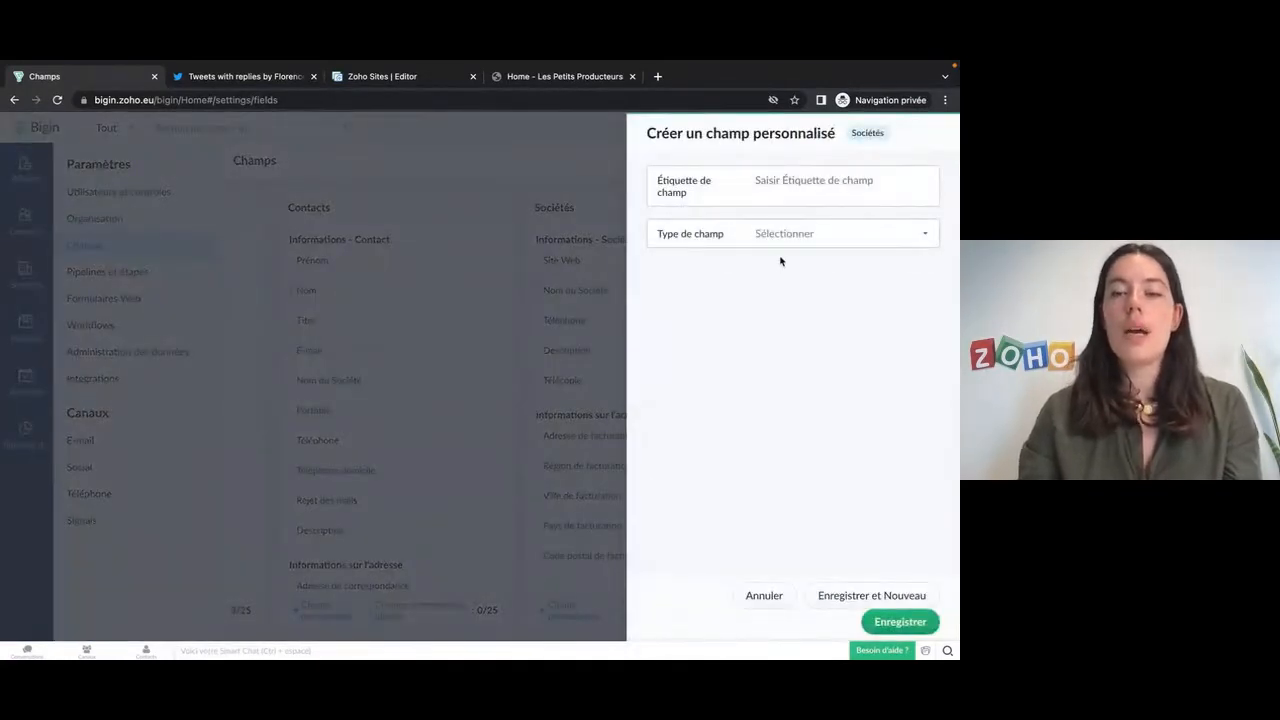
click(773, 181)
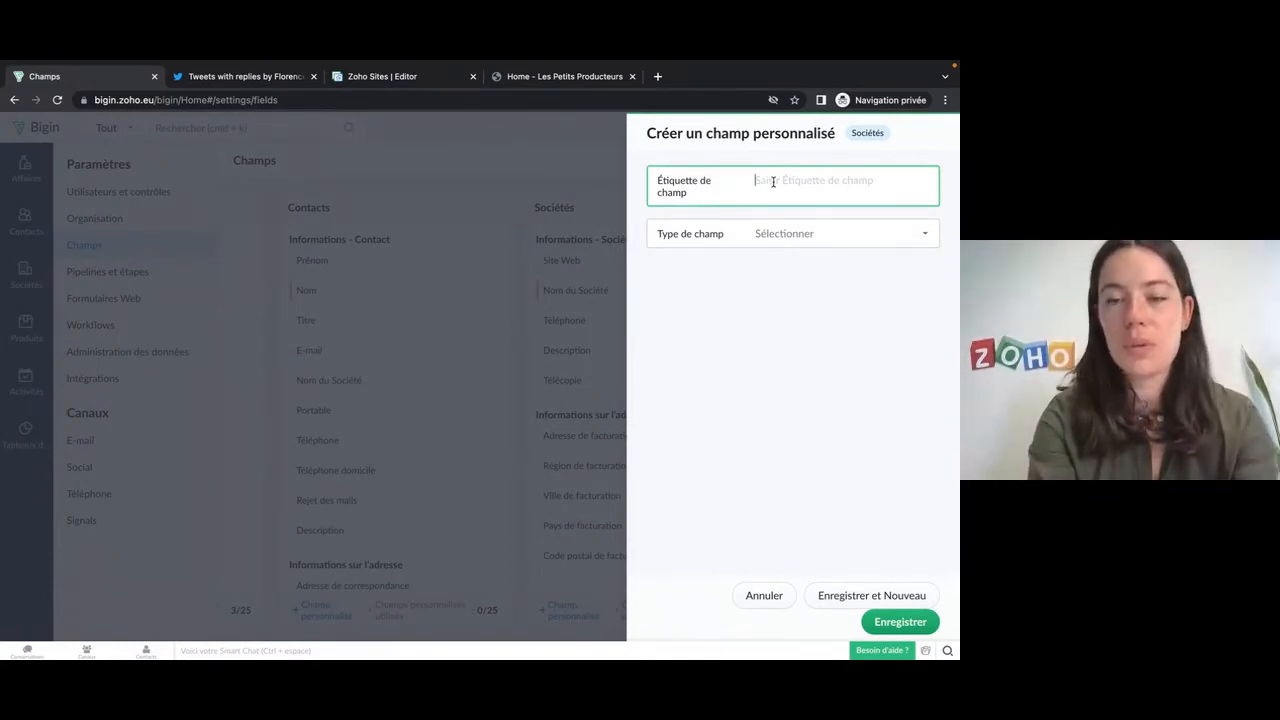
text(C)
key(BackSpace)
text(N° Client)
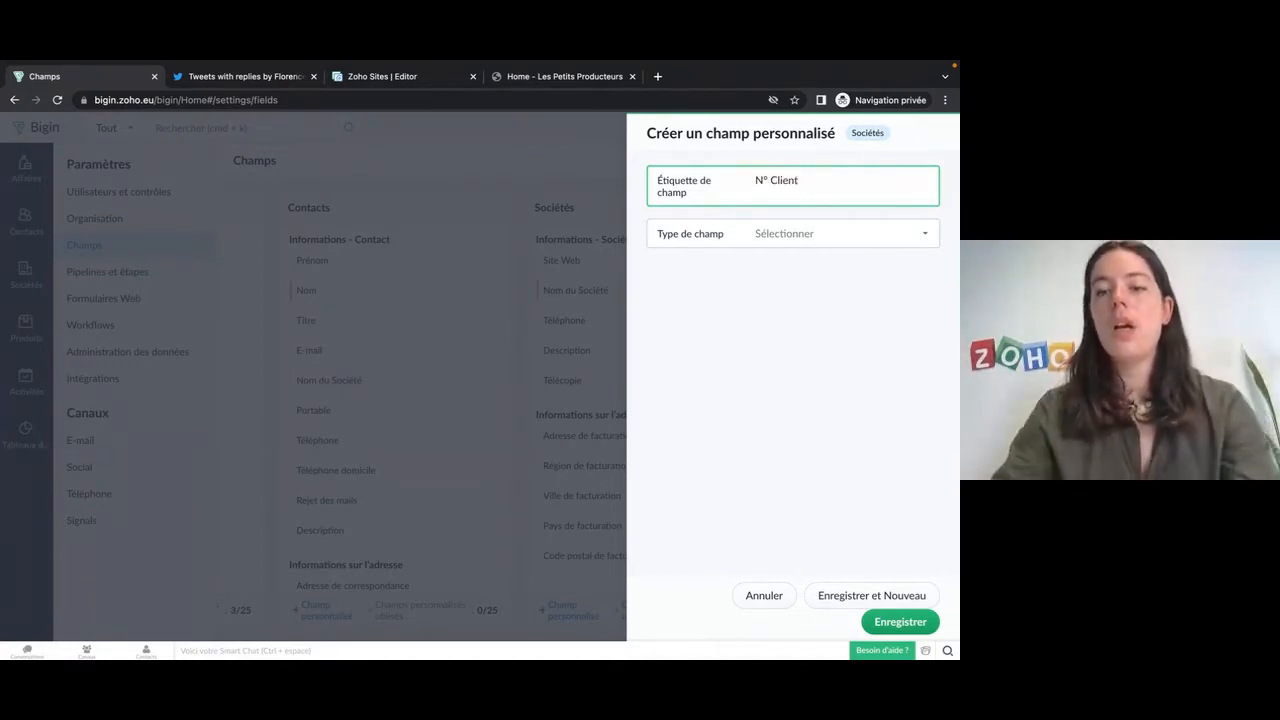
Set the N° Client field's type to Texte with the sub-type Une seule ligne.
click(786, 238)
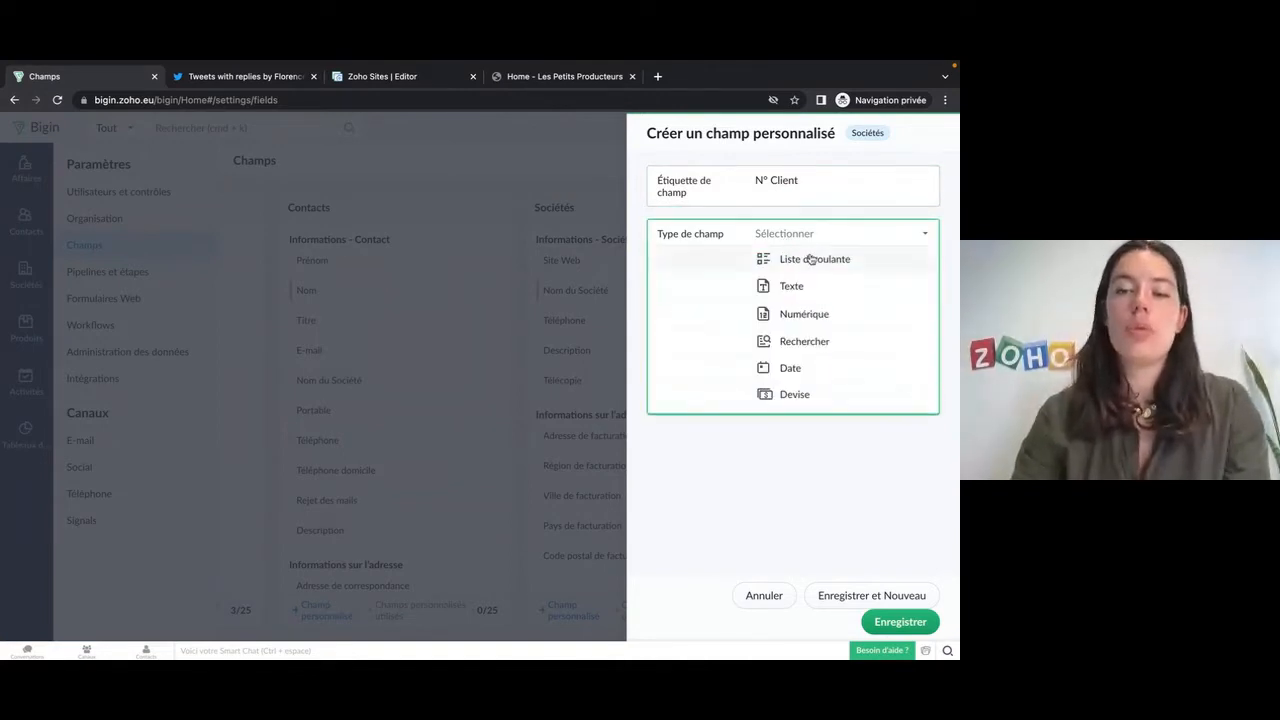
scroll(823, 309, down, 3)
scroll(822, 313, up, 3)
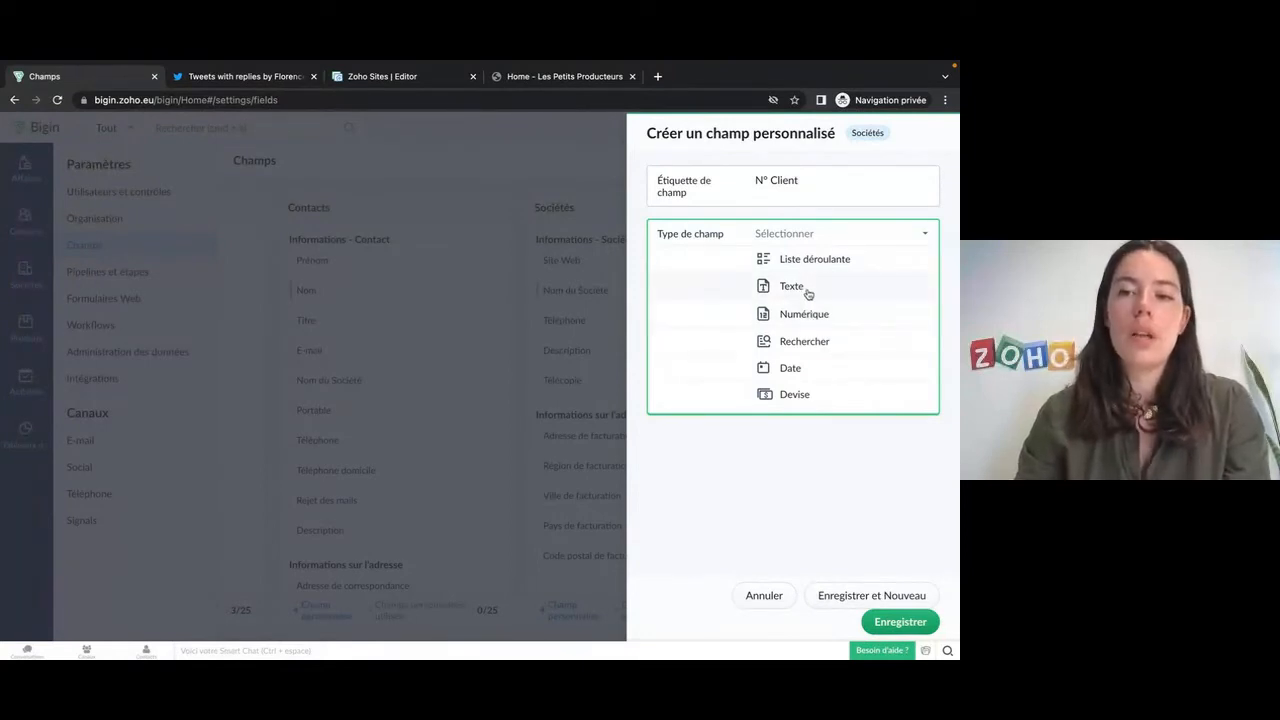
click(808, 290)
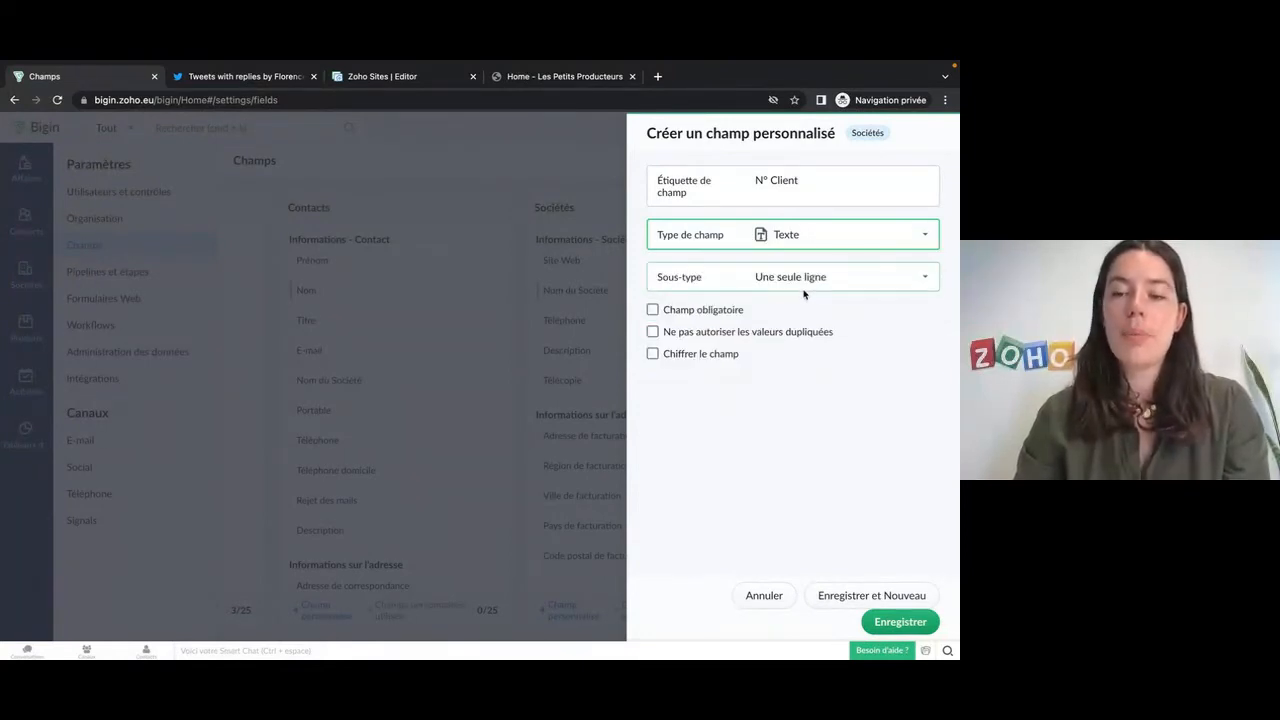
click(811, 282)
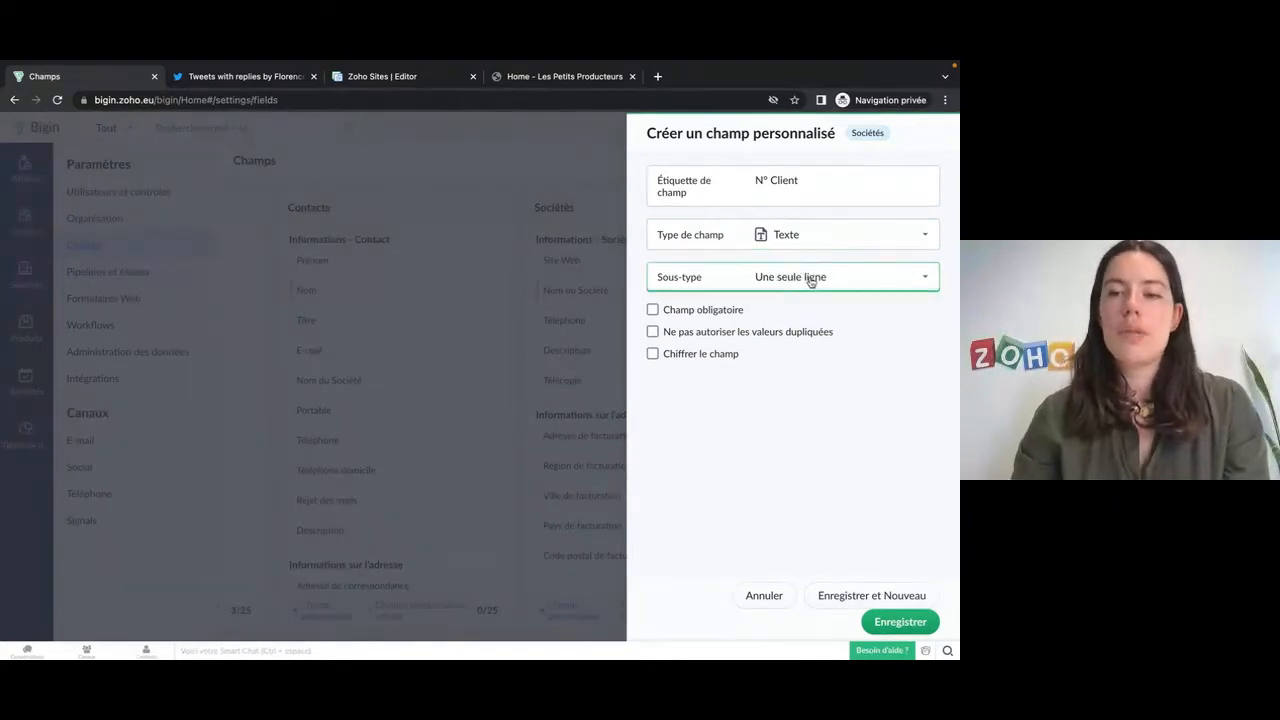
click(811, 282)
click(811, 281)
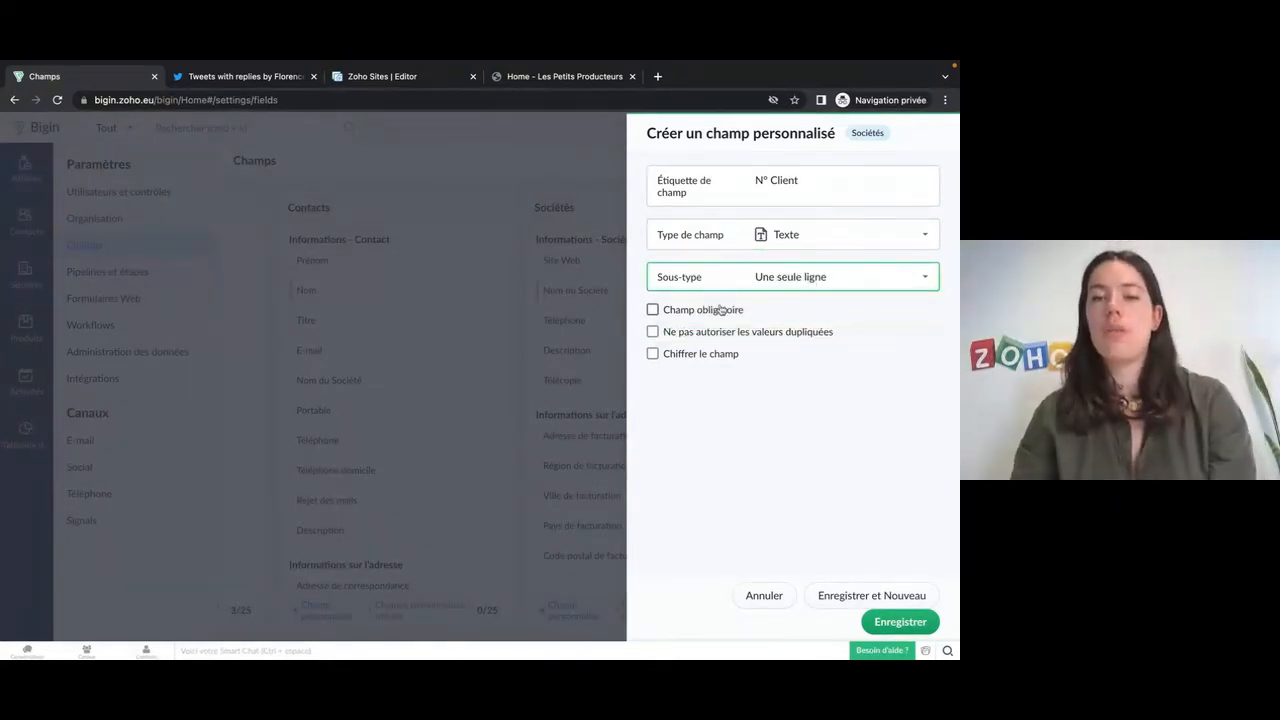
Make the N° Client field mandatory, disallow duplicate values and save it.
click(684, 315)
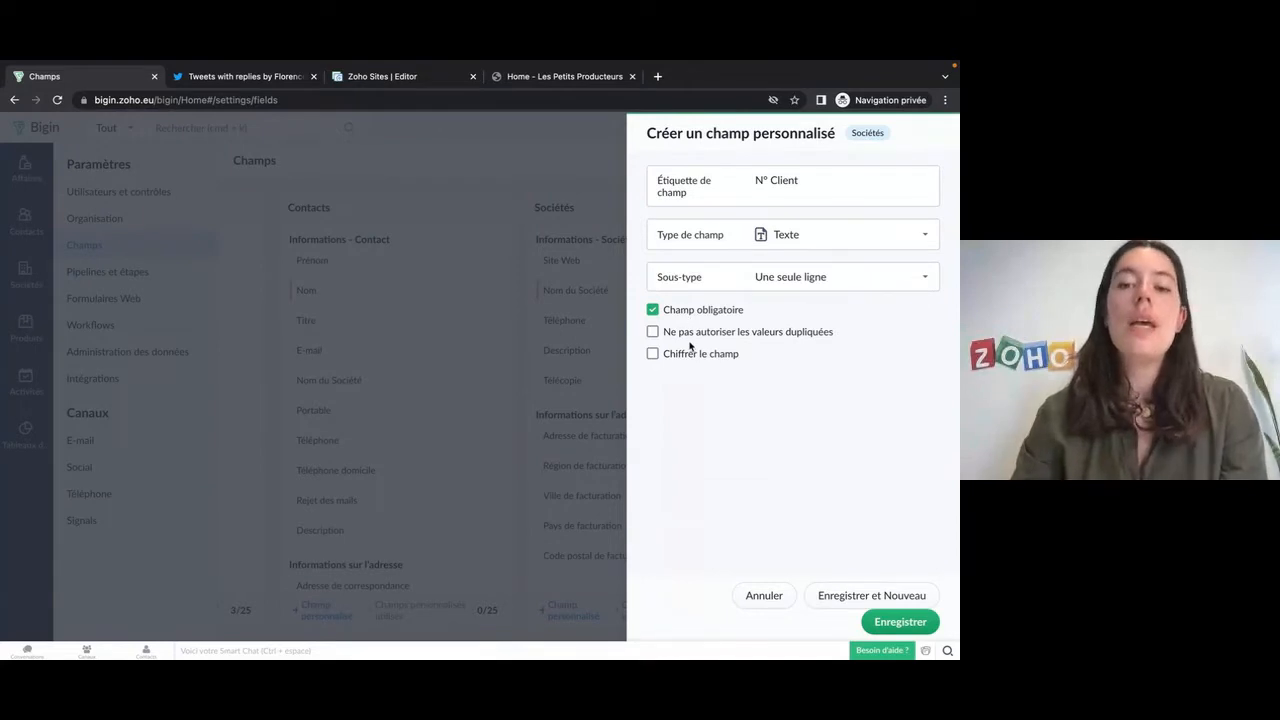
click(712, 334)
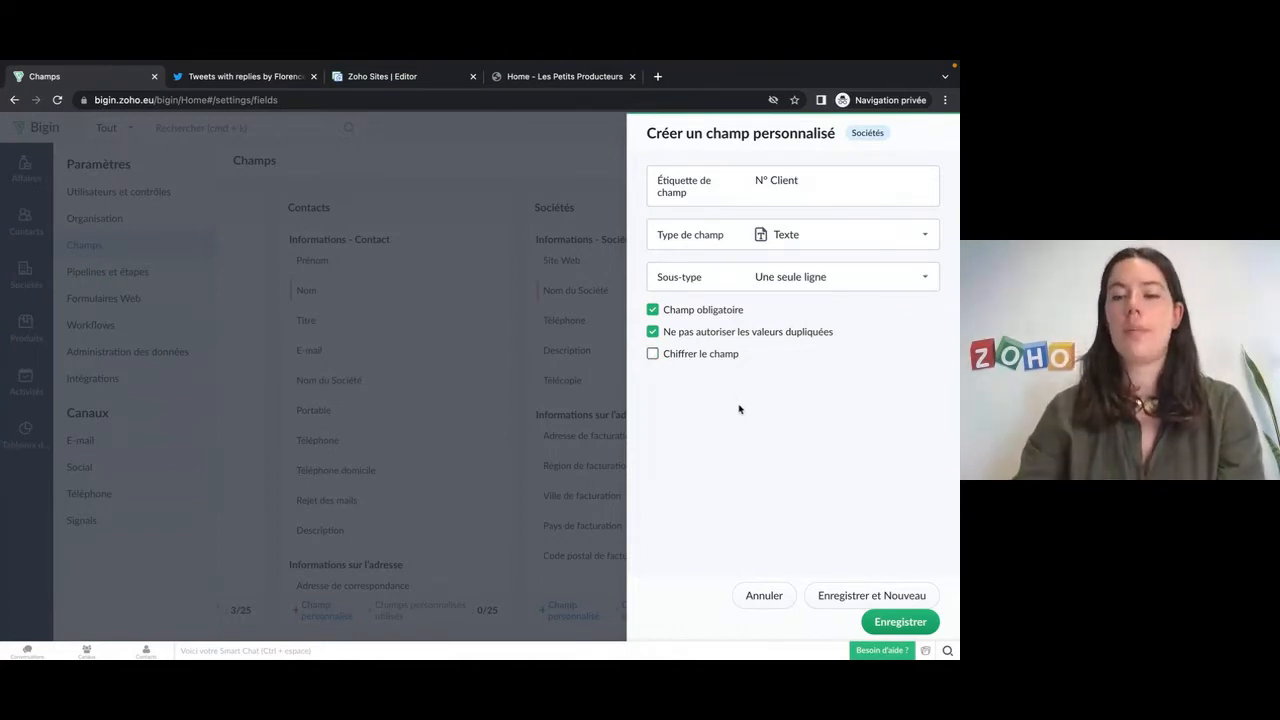
click(910, 628)
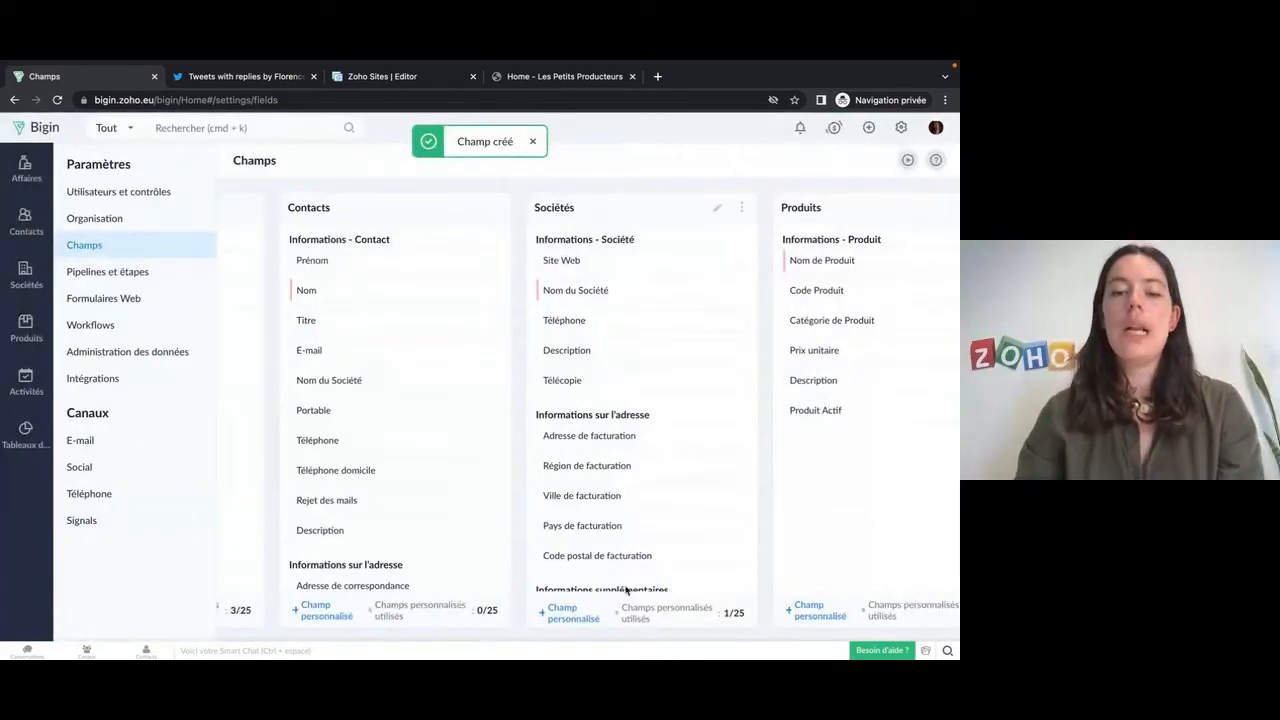
scroll(600, 563, down, 1)
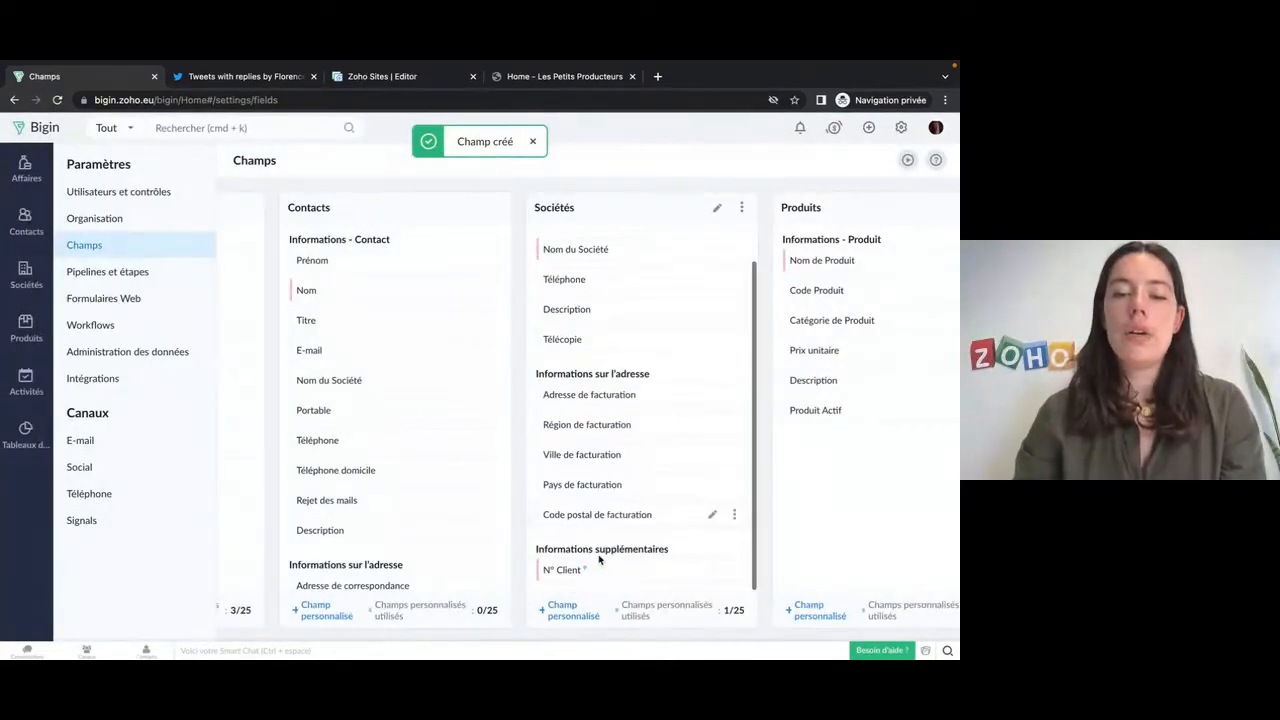
Start another custom field for Sociétés labelled Région, of type Liste déroulante.
click(572, 610)
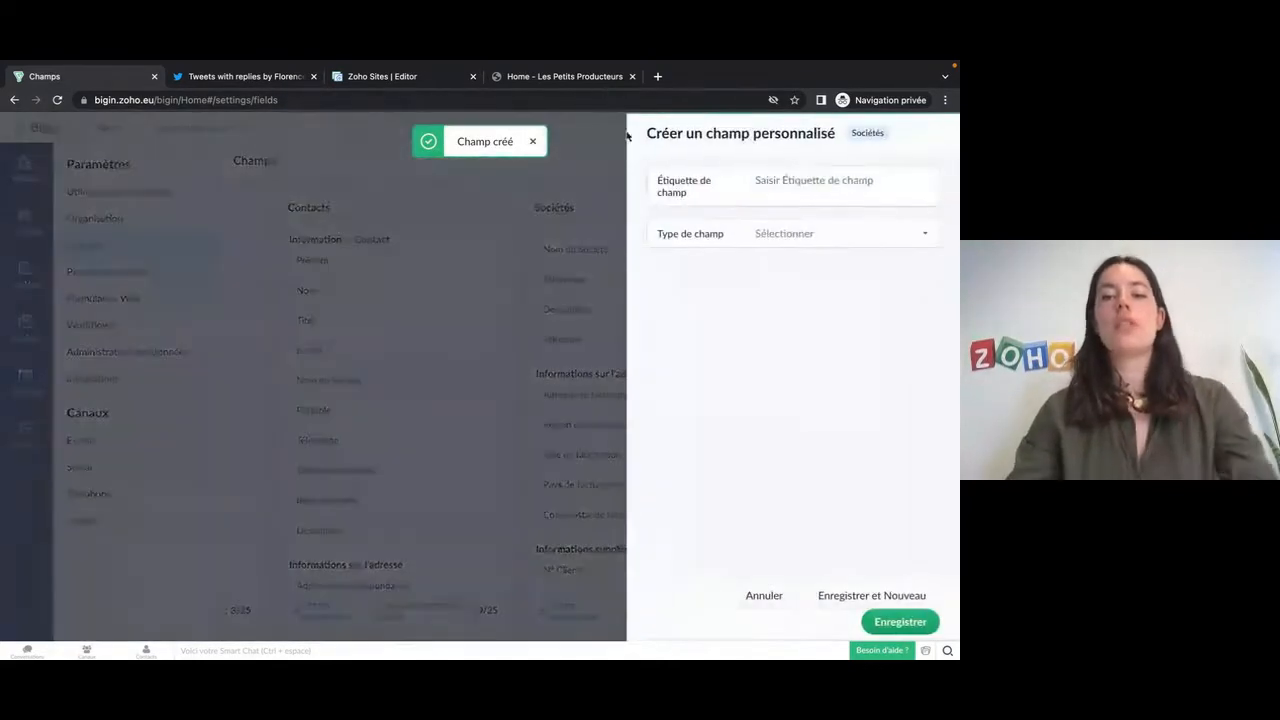
click(815, 180)
text(Région)
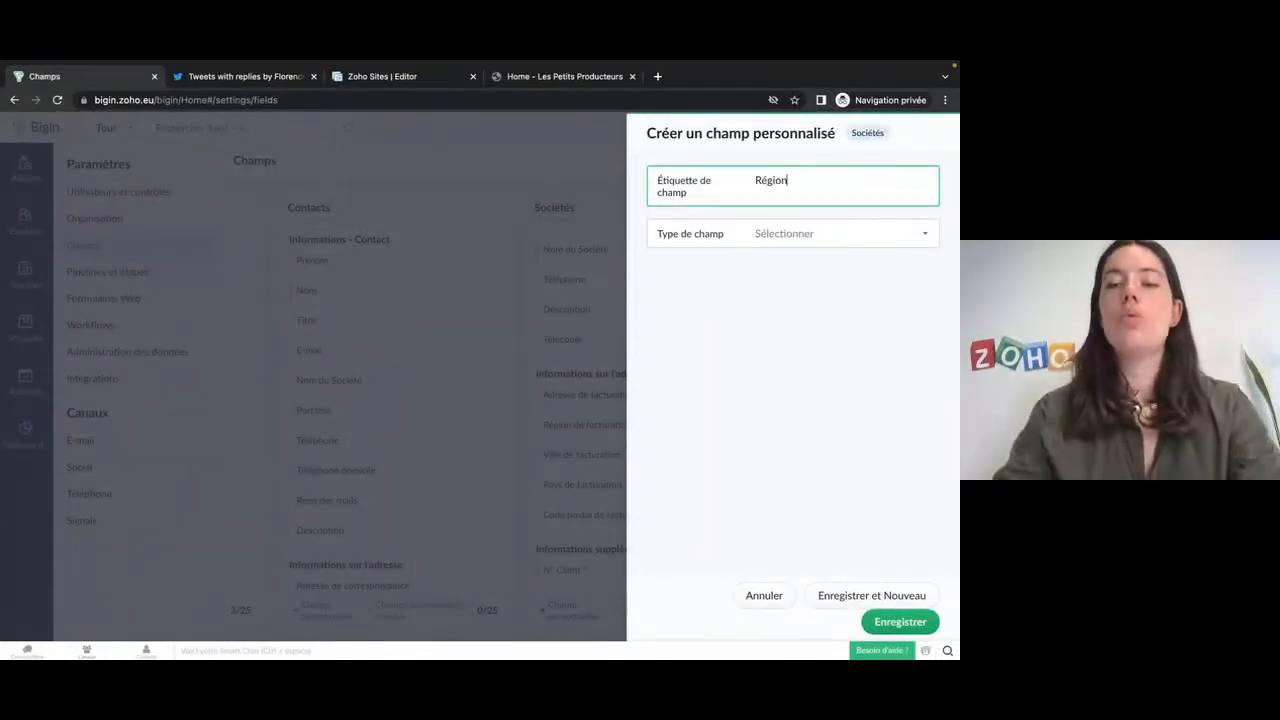
click(783, 236)
click(804, 264)
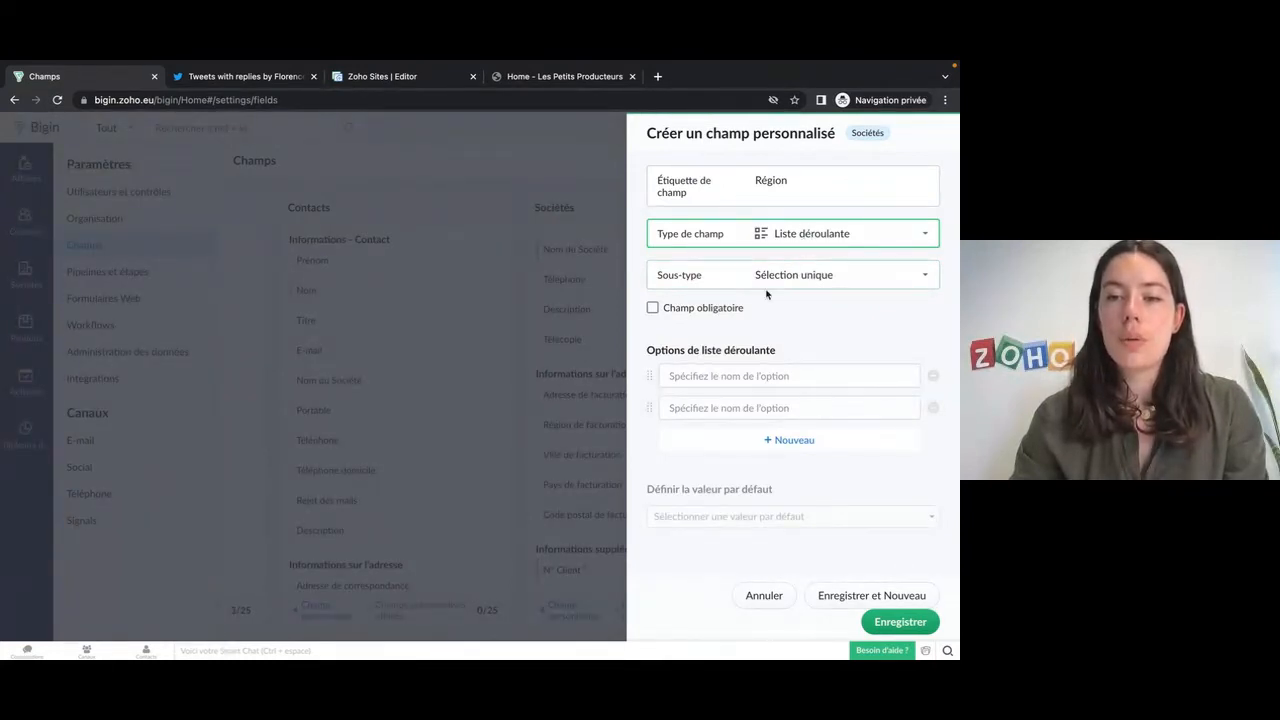
Add the dropdown options Nord and Sud to the Région field and save it.
click(700, 372)
text(Nord)
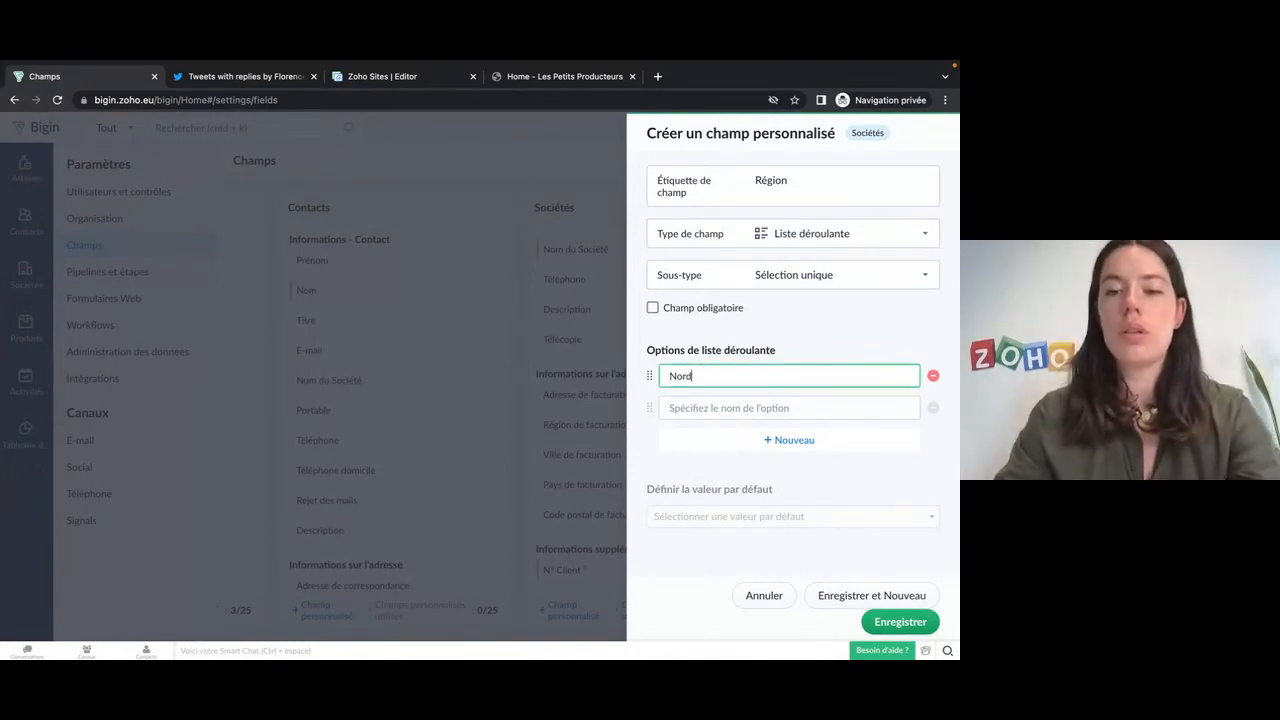
click(705, 403)
text(Sud)
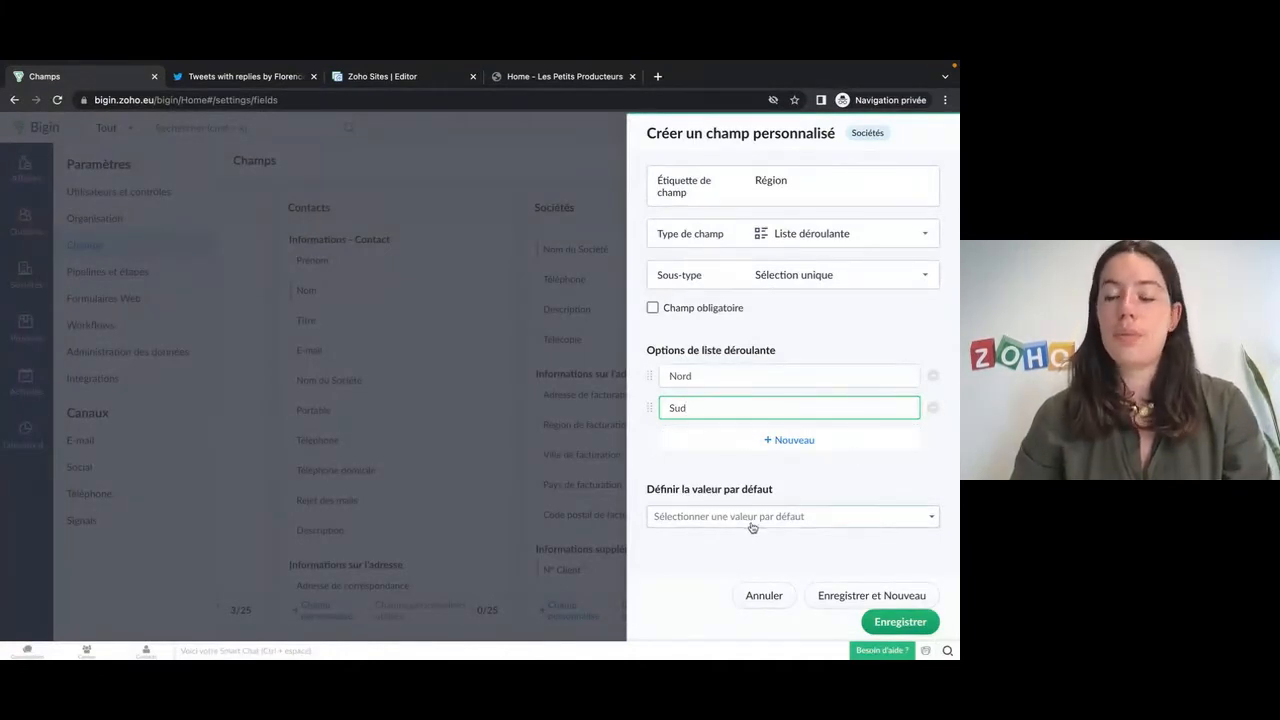
click(899, 622)
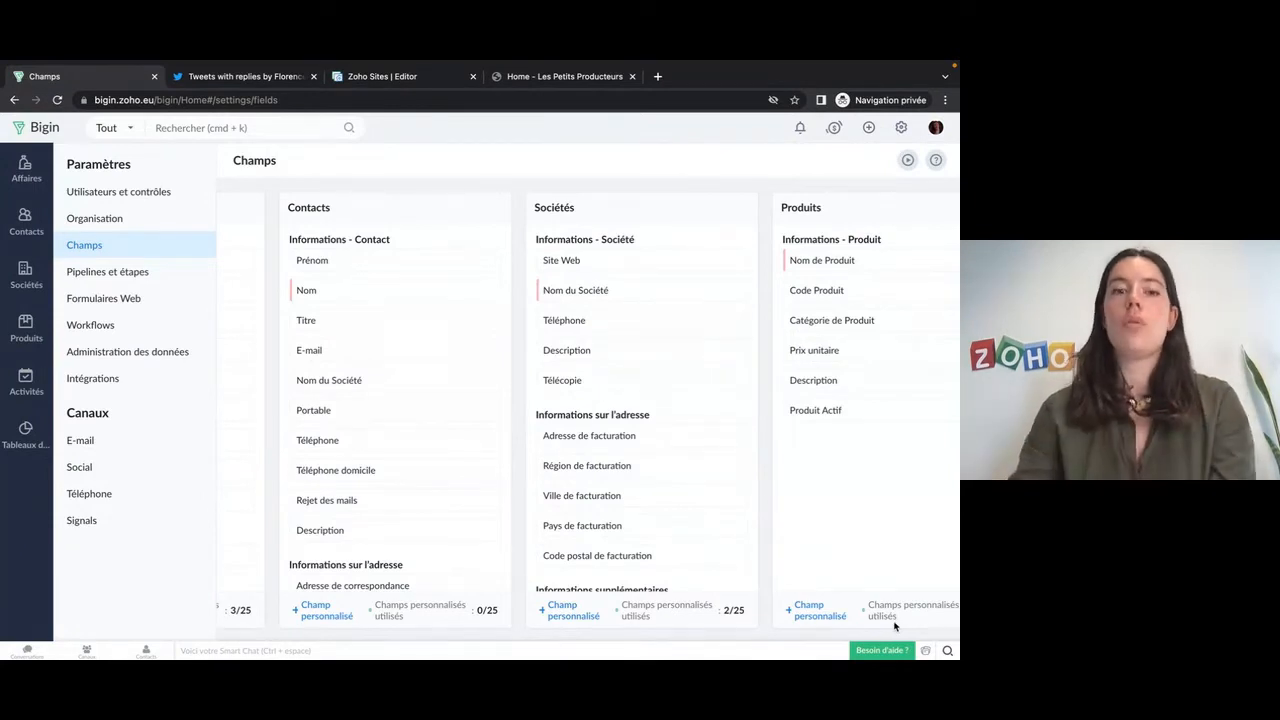
Check the N° Client and Région fields in a new Société form, then cancel the form.
click(14, 282)
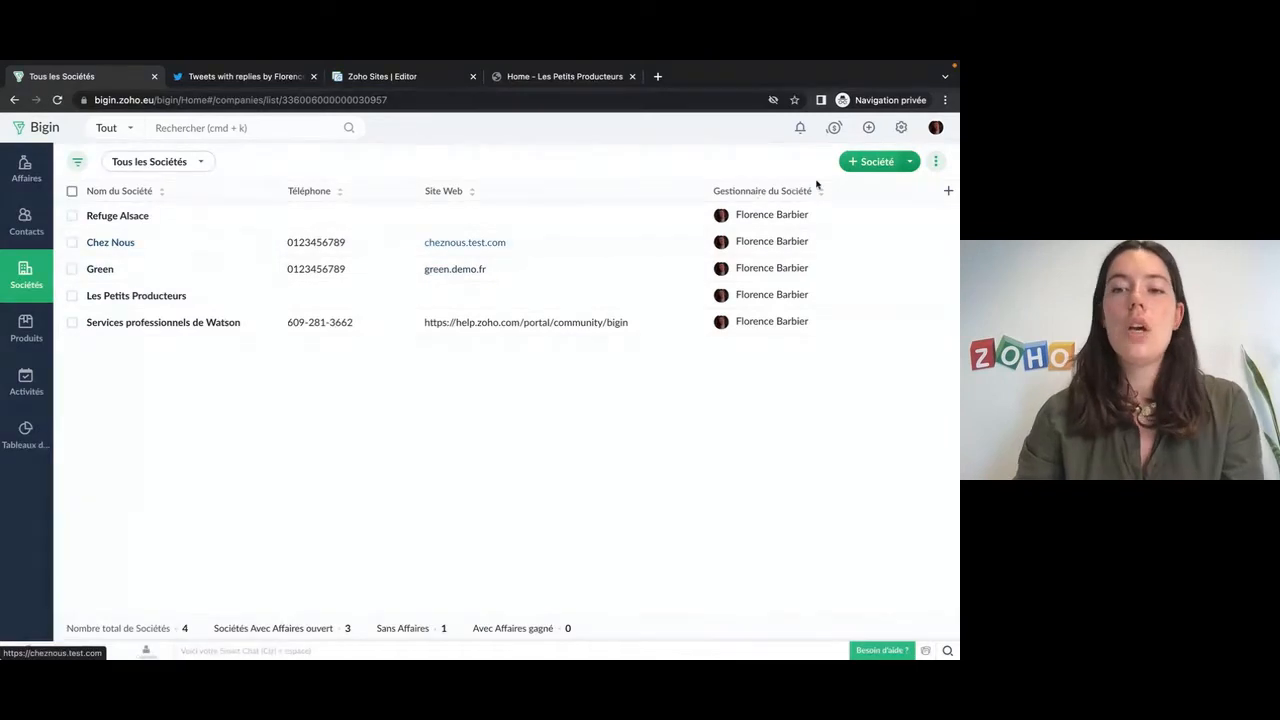
click(871, 163)
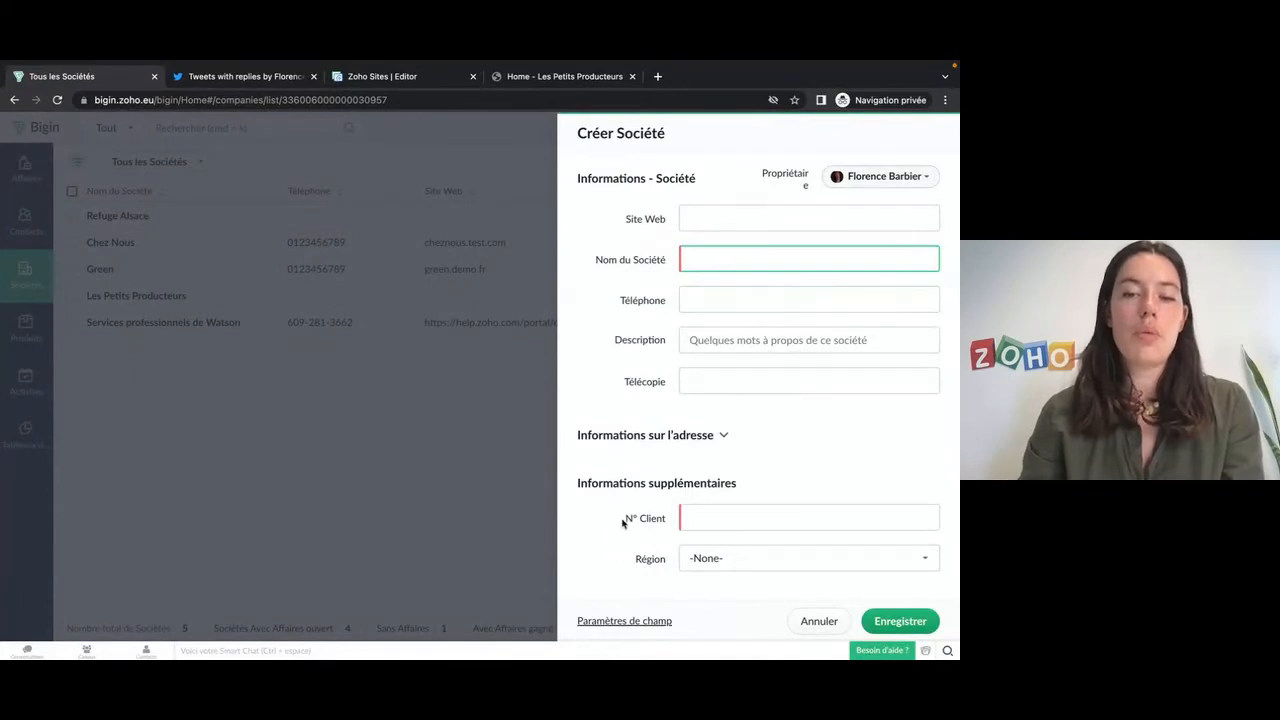
drag(622, 522, 667, 522)
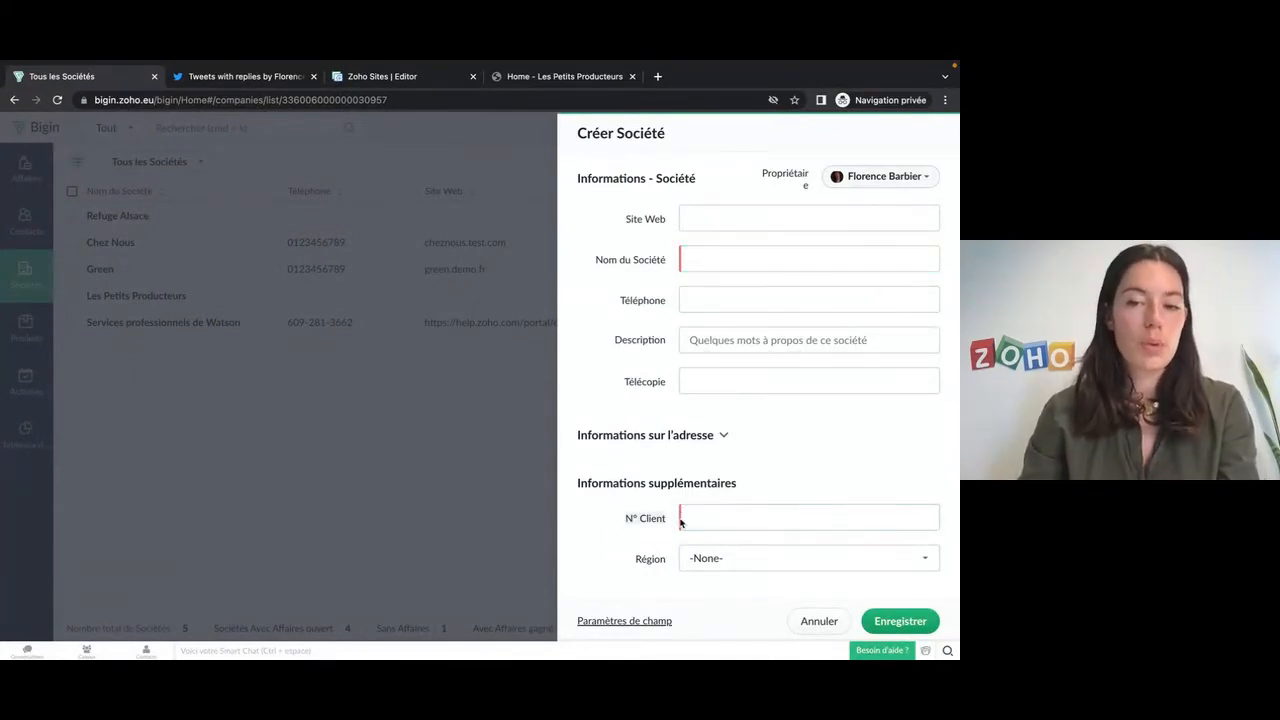
click(714, 562)
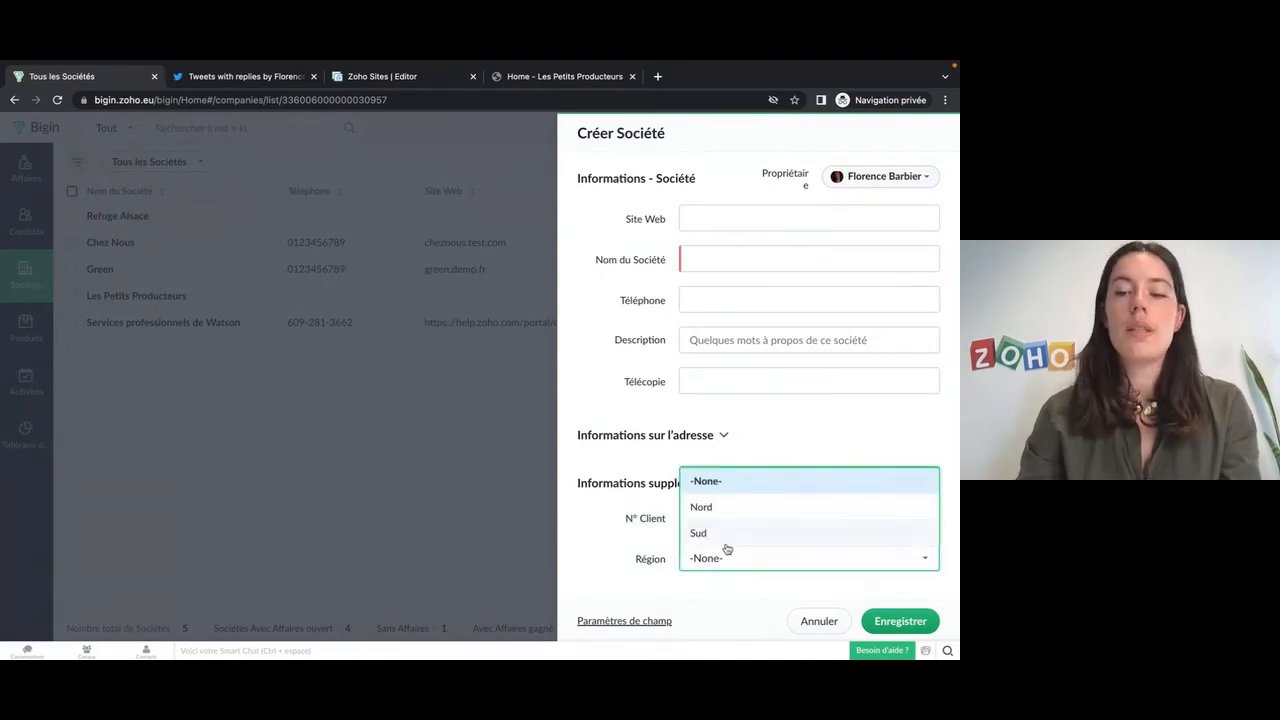
click(818, 621)
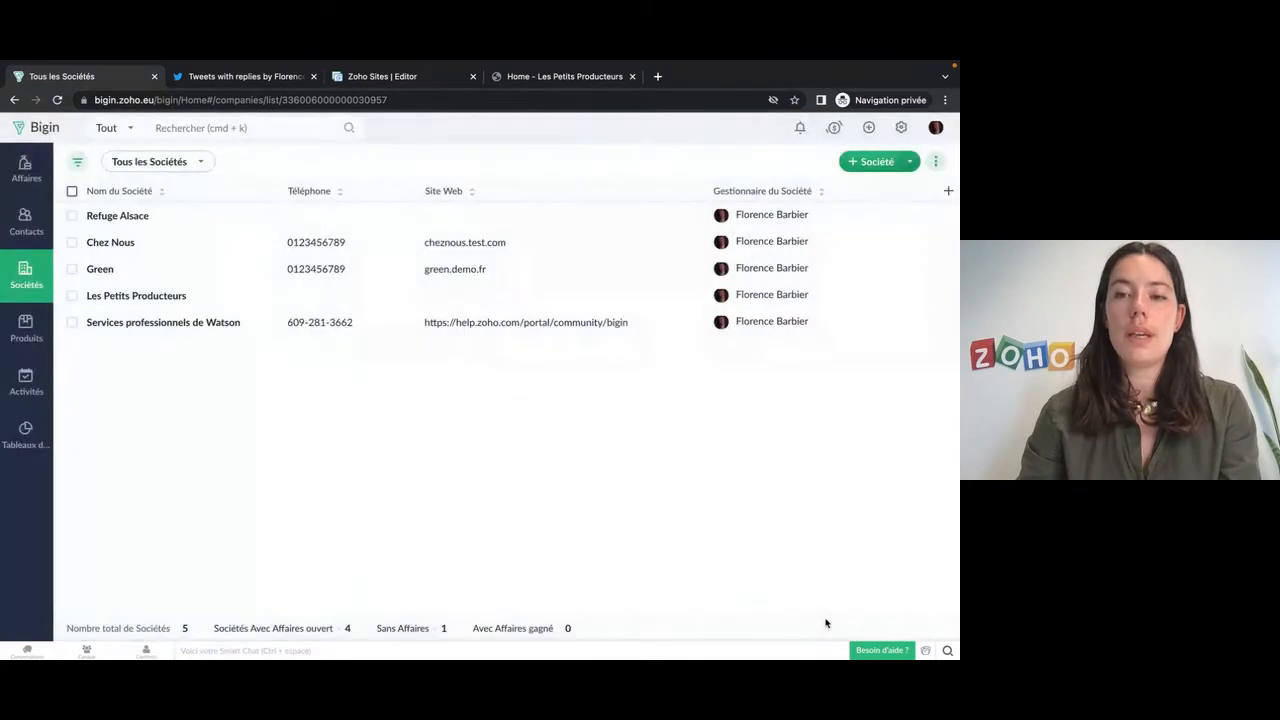
Start a Sociétés import and upload the file Entreprise – webinar (2).xlsx, keeping UTF-8 (Unicode) encoding.
click(910, 163)
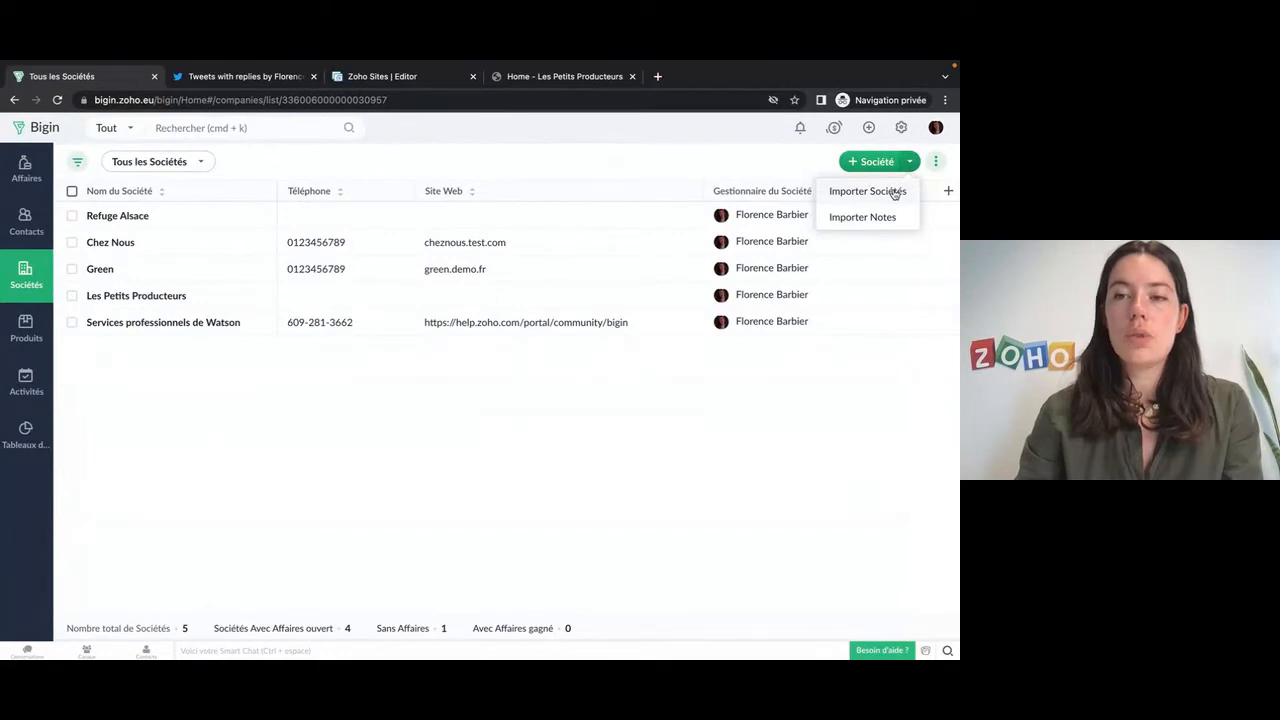
click(895, 193)
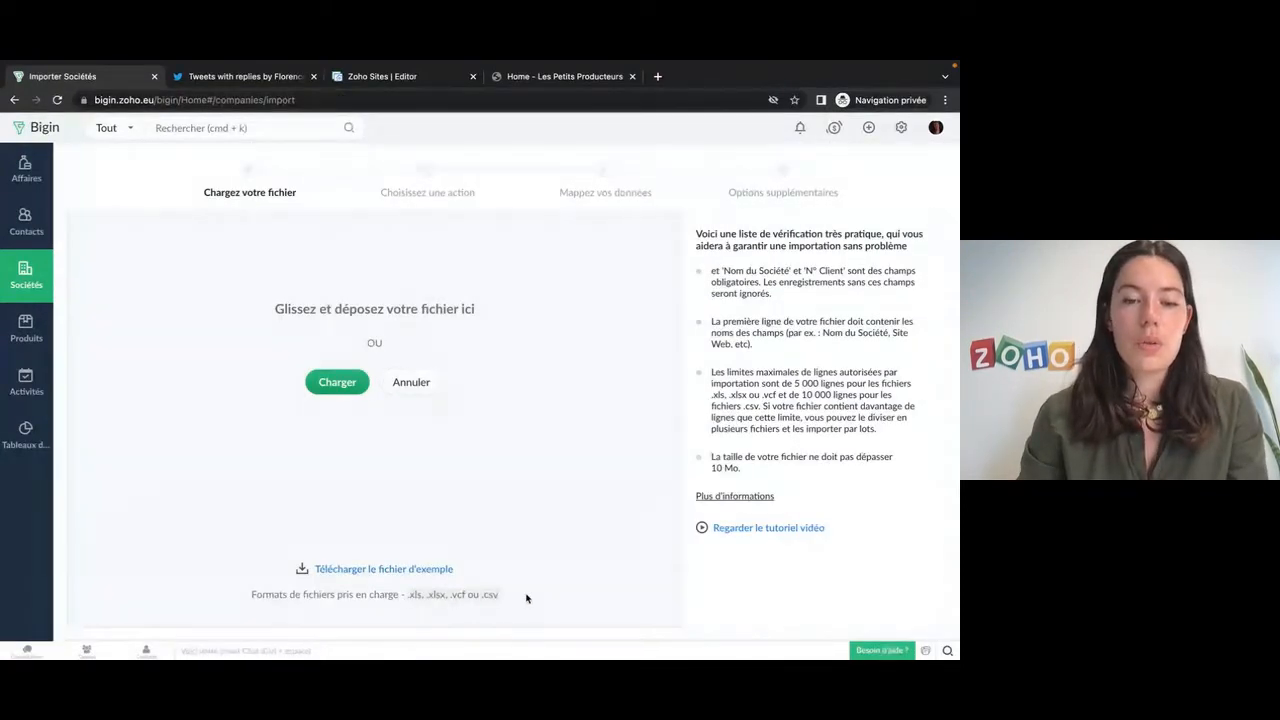
click(331, 384)
click(392, 283)
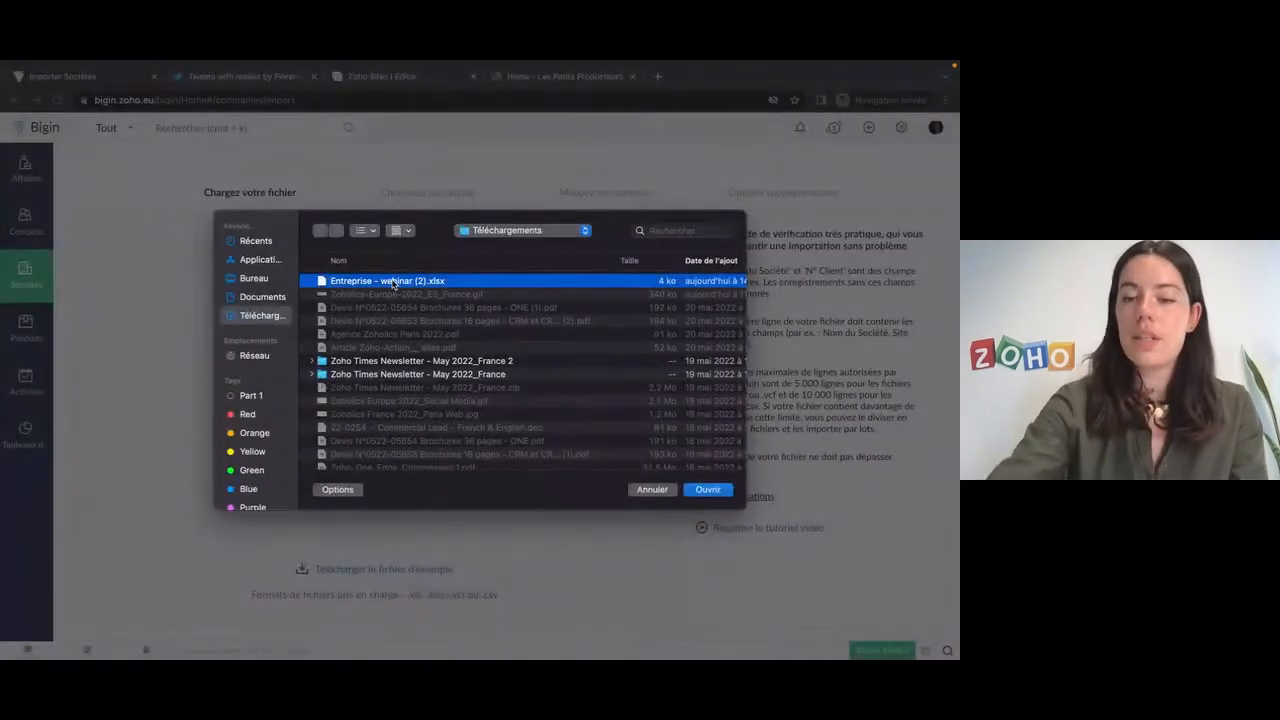
double_click(392, 283)
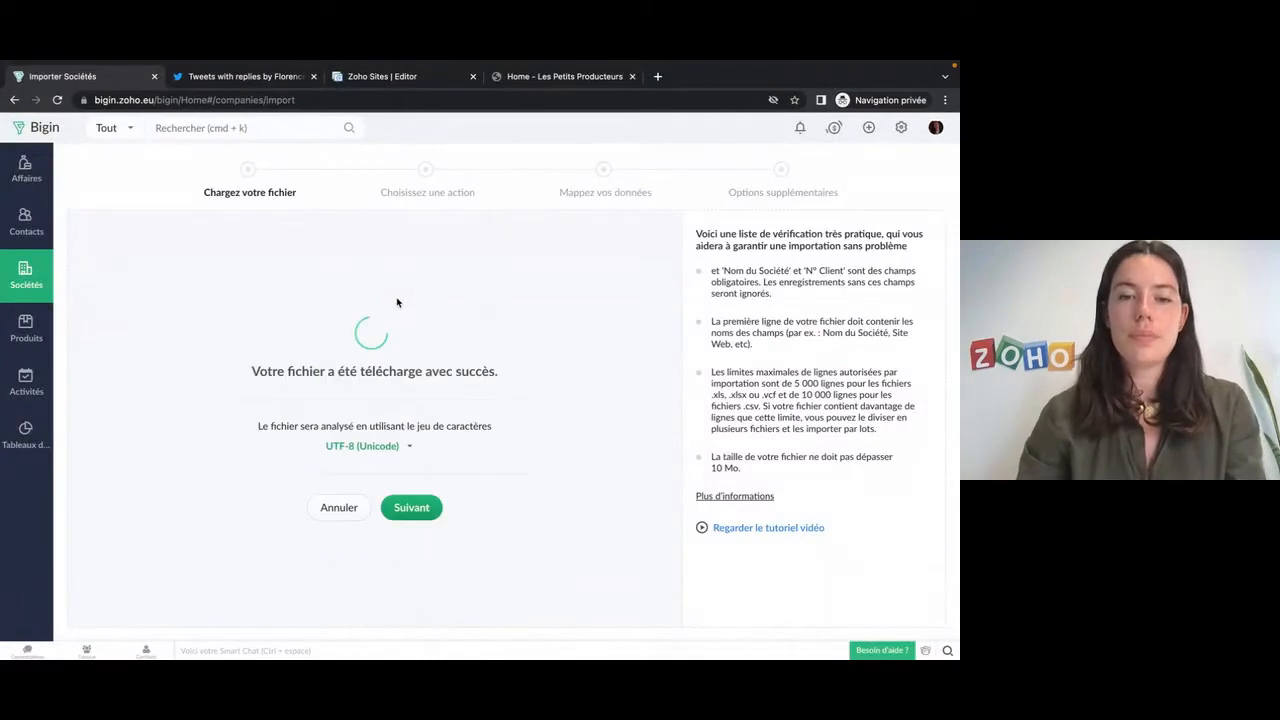
click(410, 508)
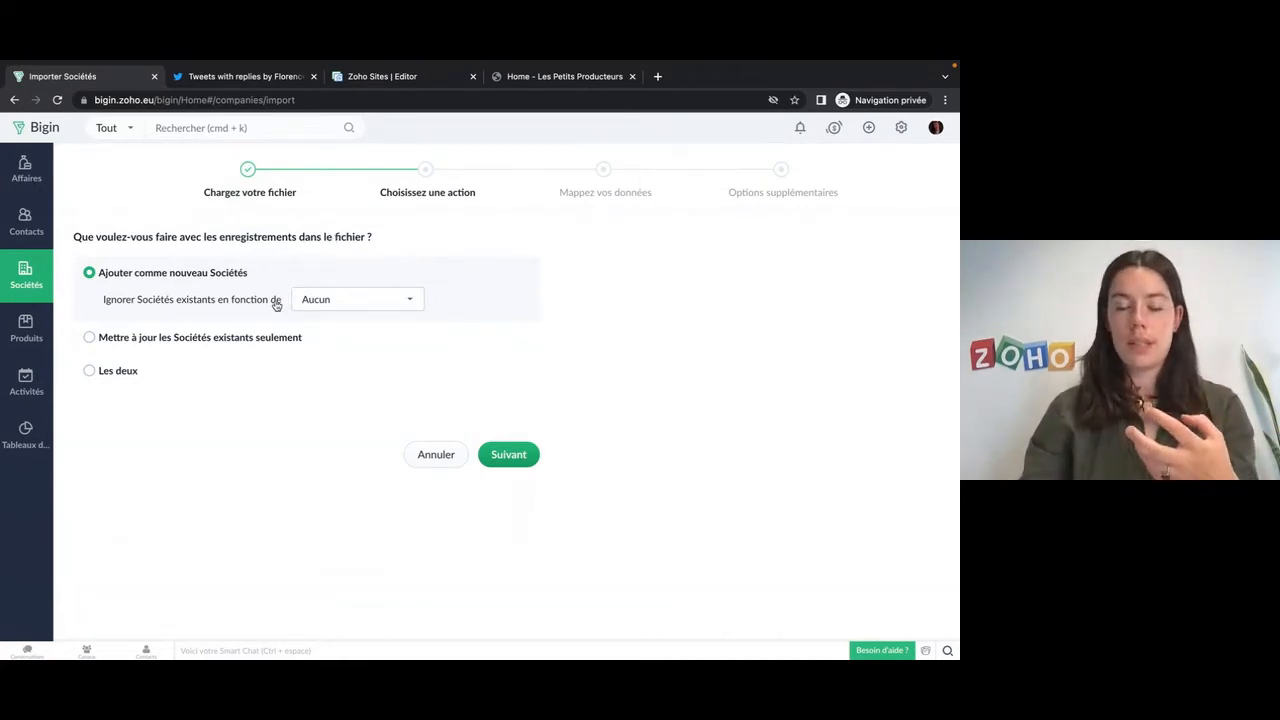
Ignore existing Sociétés based on N° Client and accept the column mapping after showing the file's sample data.
click(330, 301)
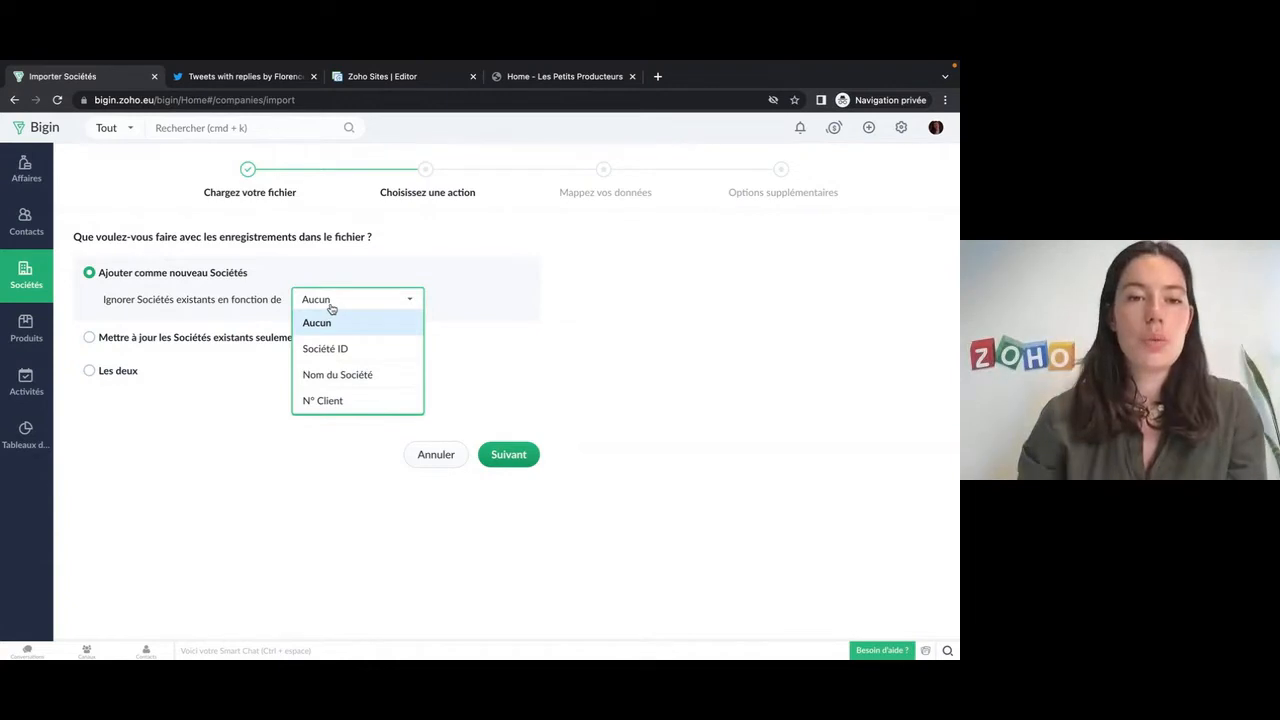
click(346, 404)
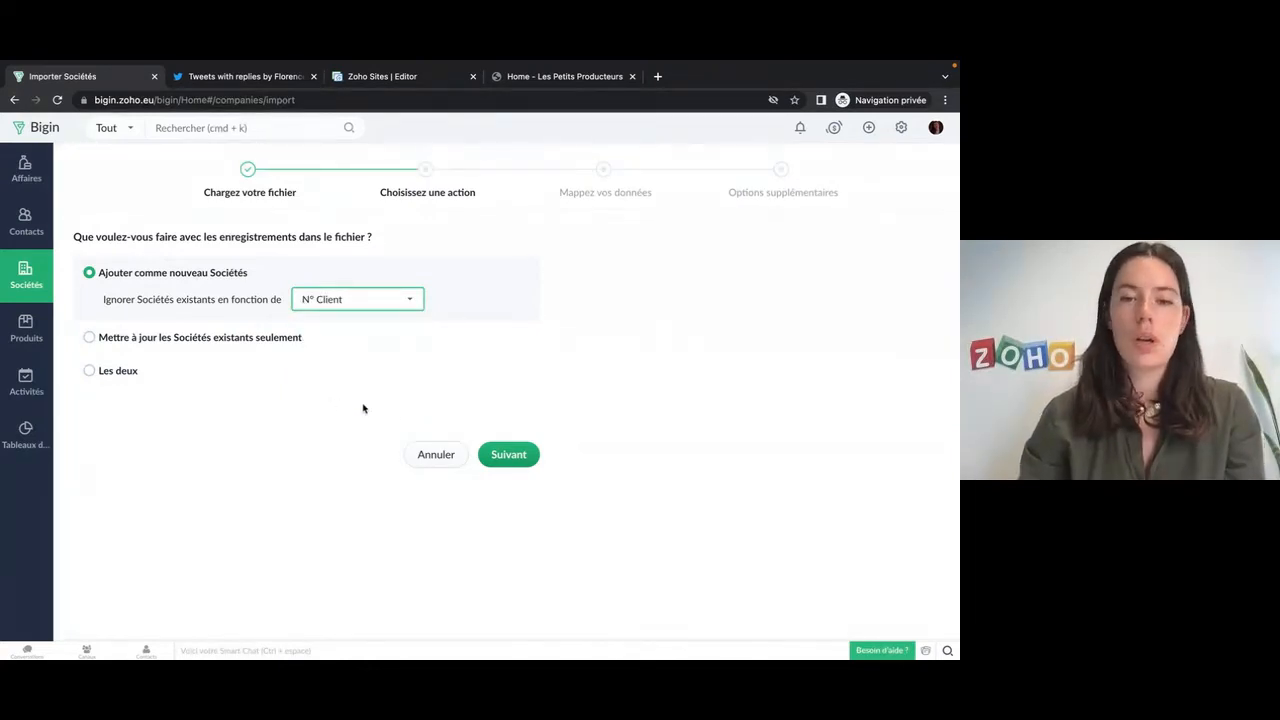
click(508, 455)
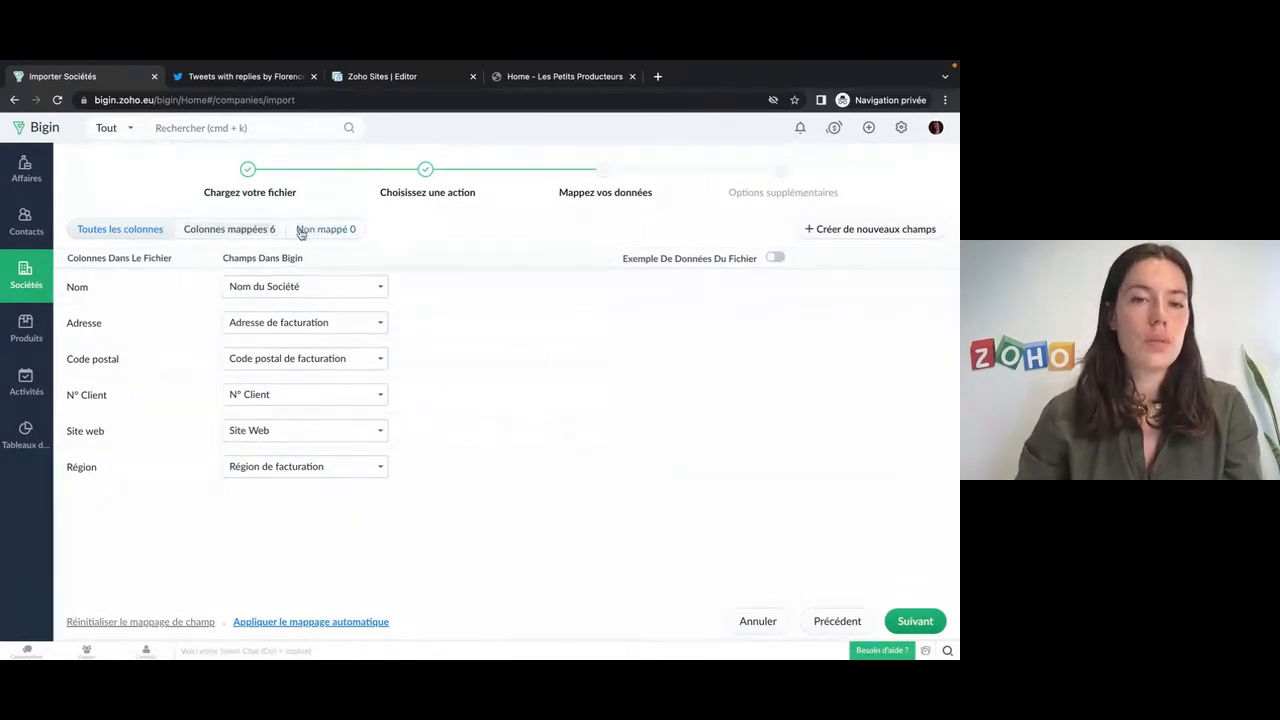
click(772, 257)
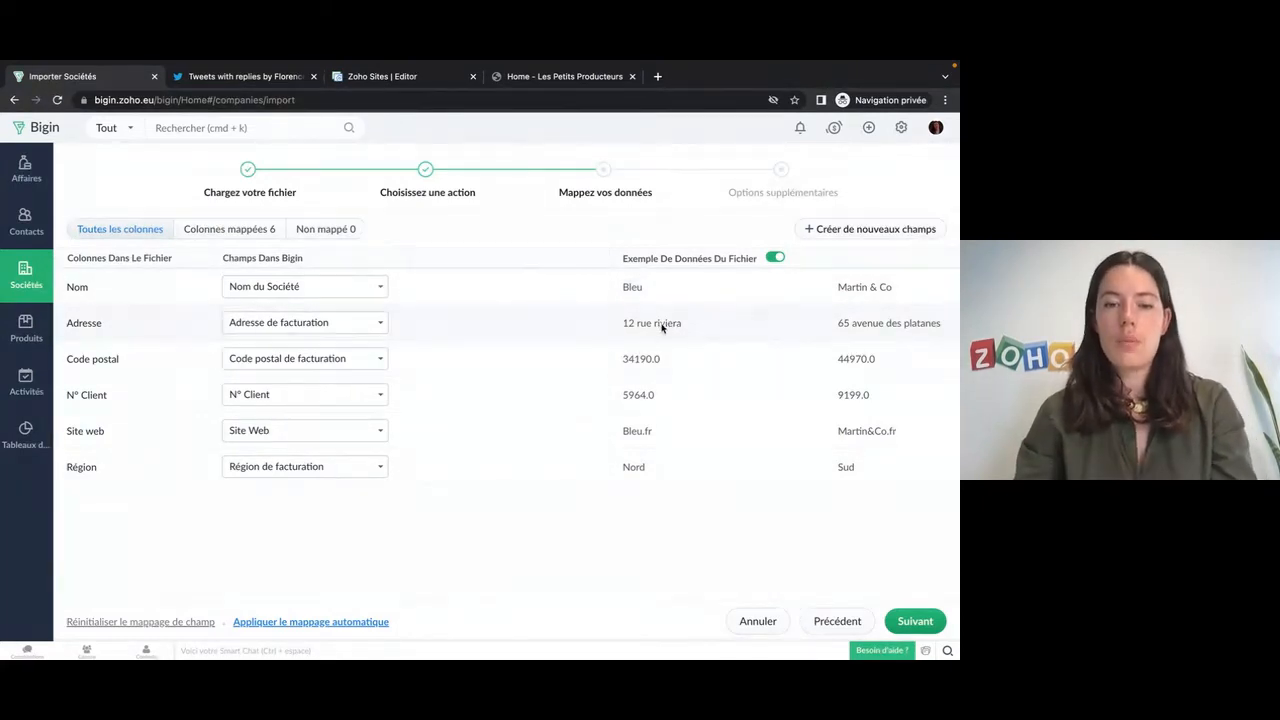
click(915, 621)
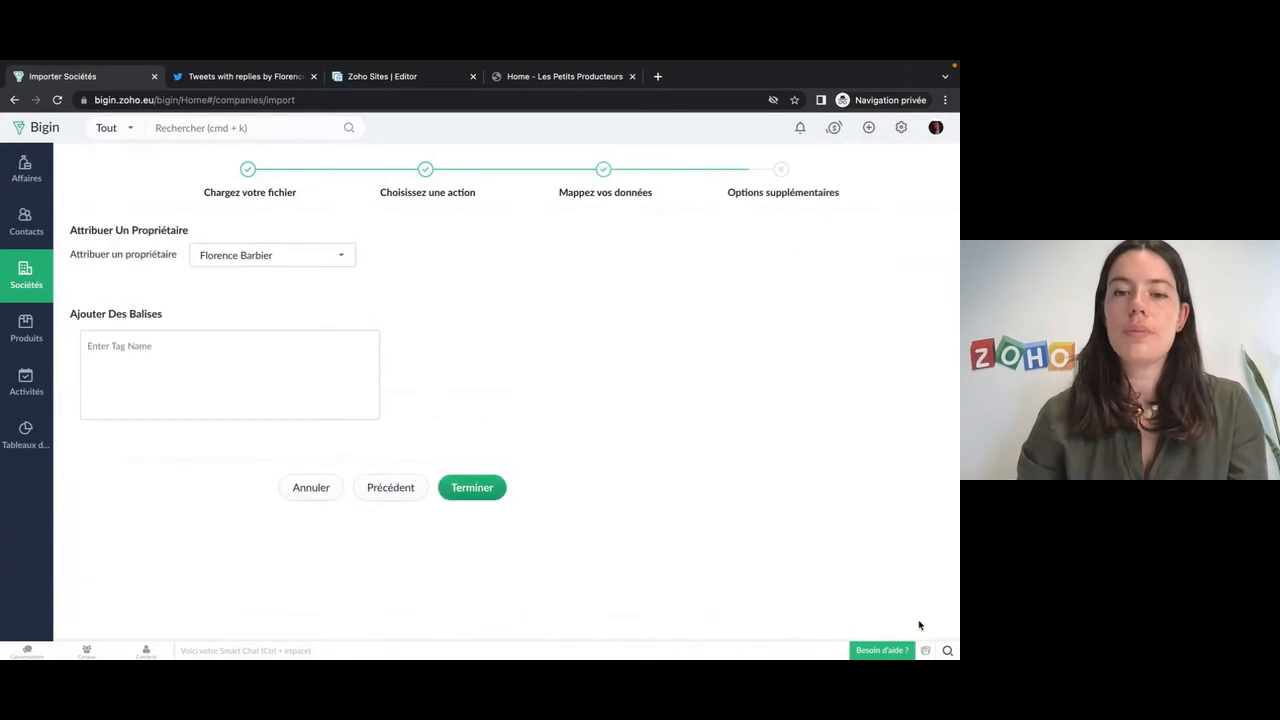
Assign the imported Sociétés to the other listed owner and add the tag Salon Poitiers.
click(260, 255)
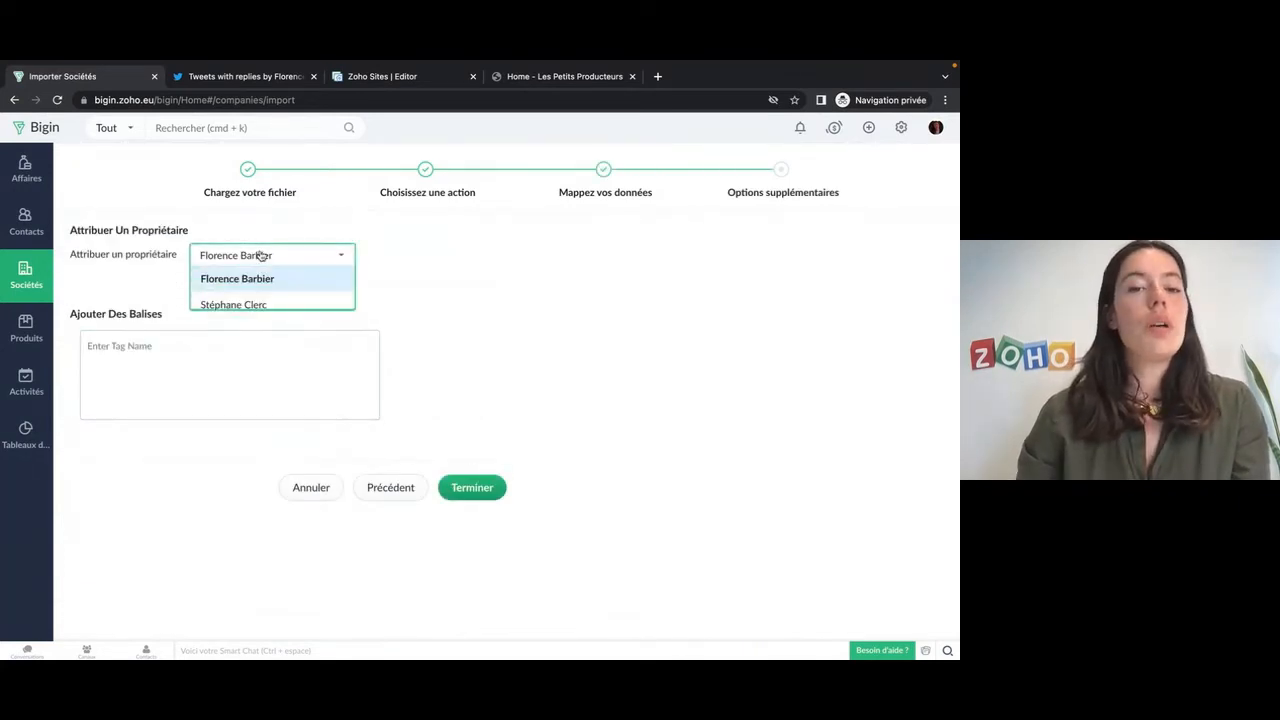
click(263, 305)
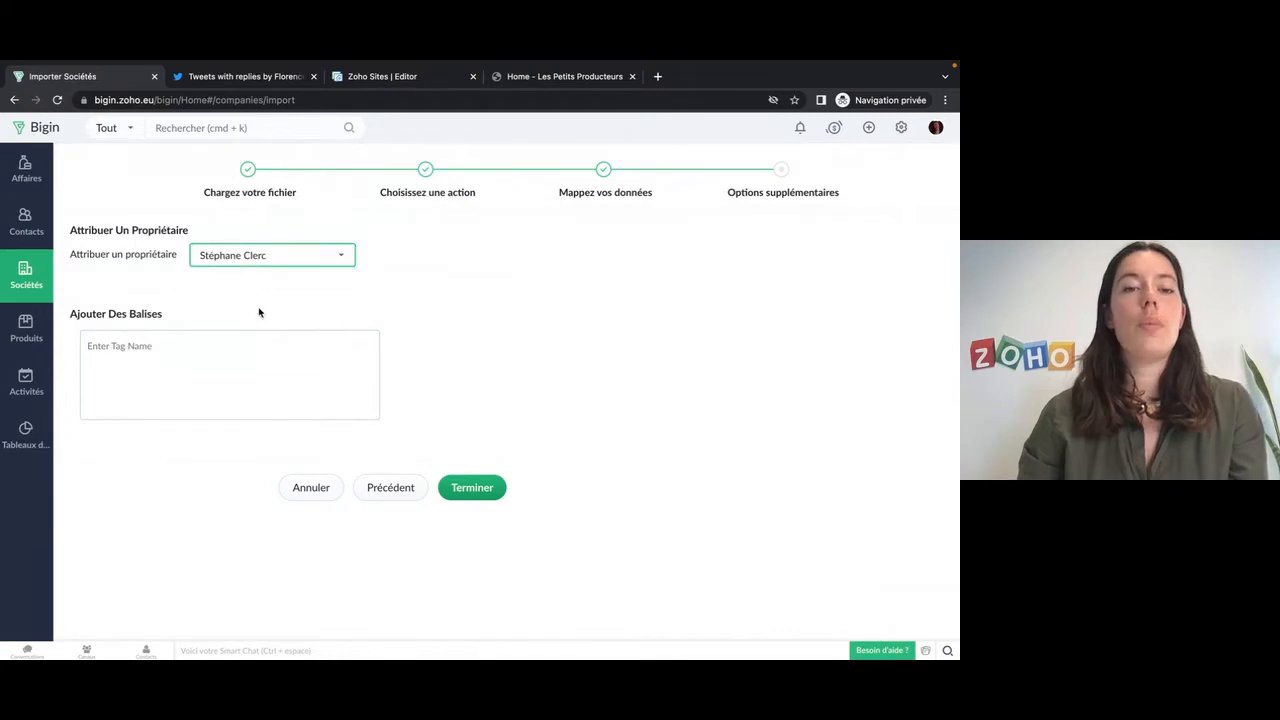
click(220, 359)
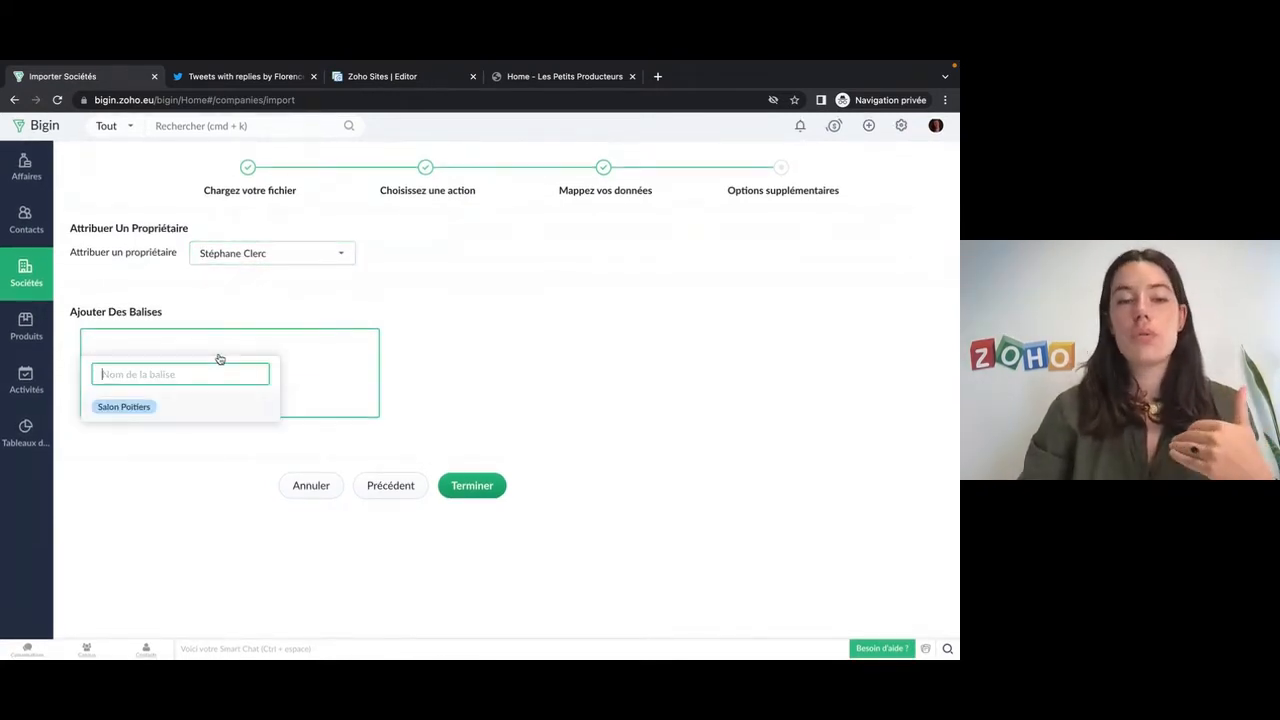
click(110, 410)
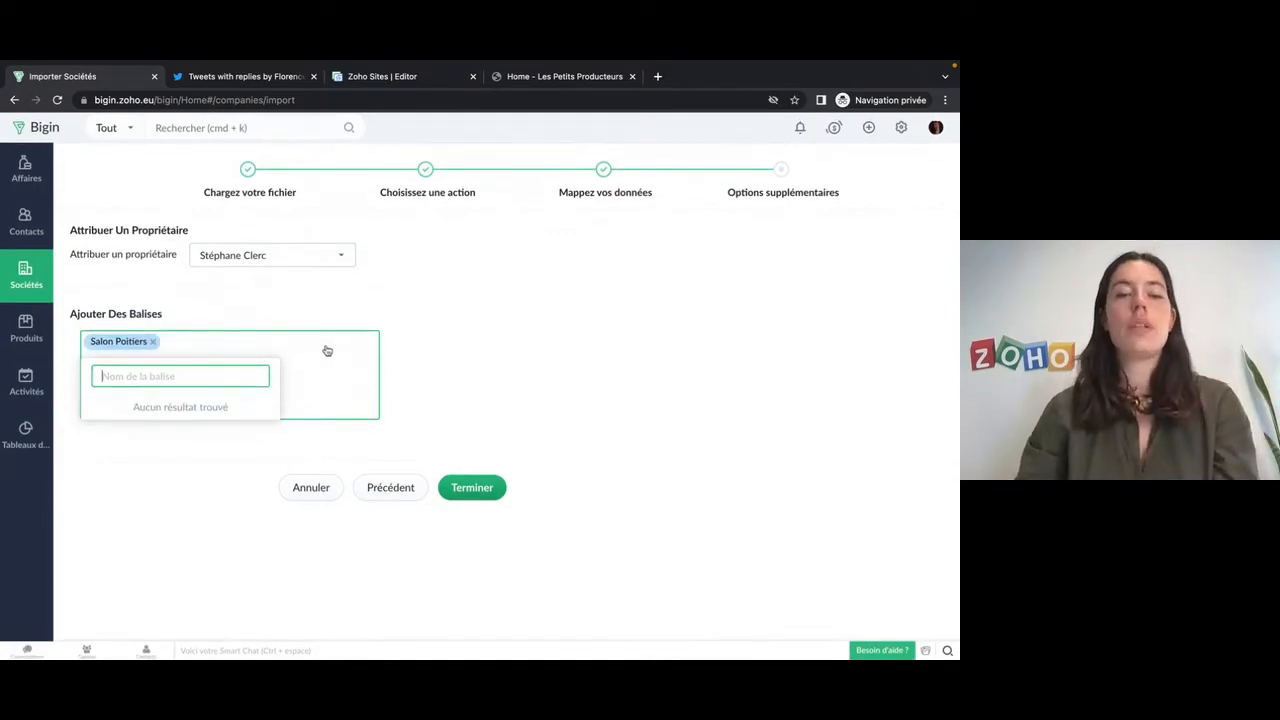
click(586, 357)
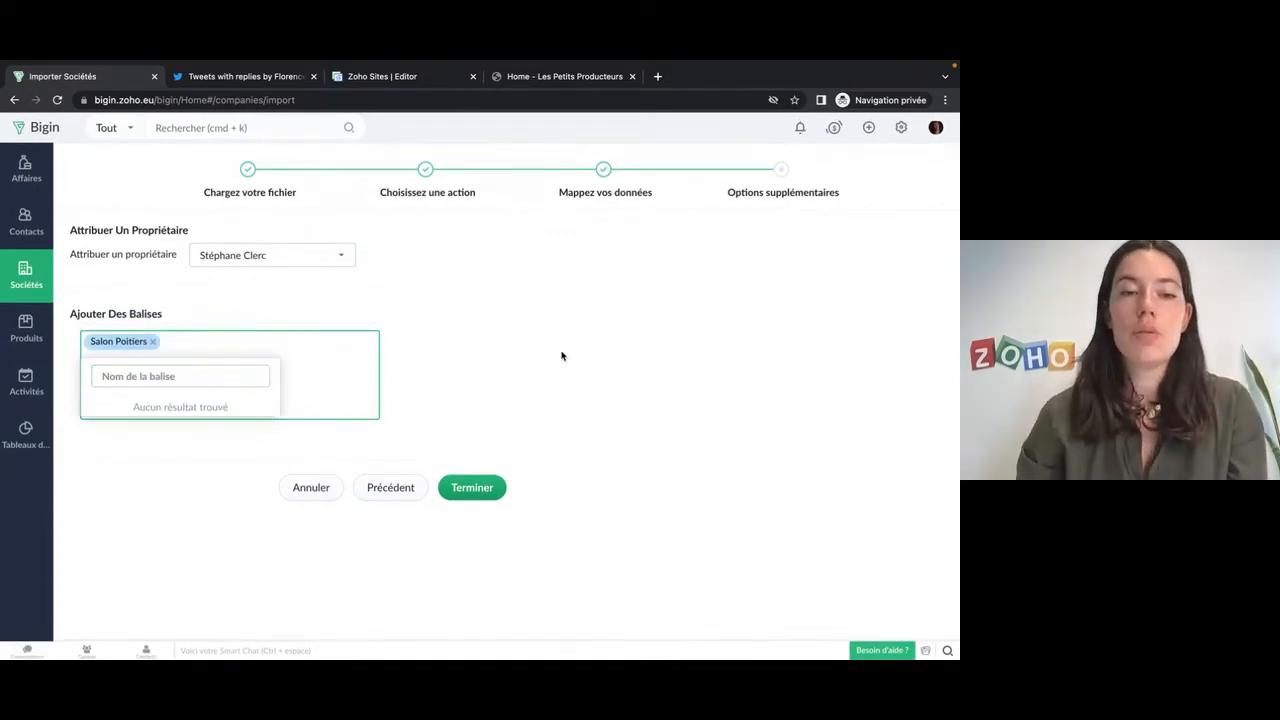
Launch the Sociétés import and open the import history in the data administration settings.
click(480, 489)
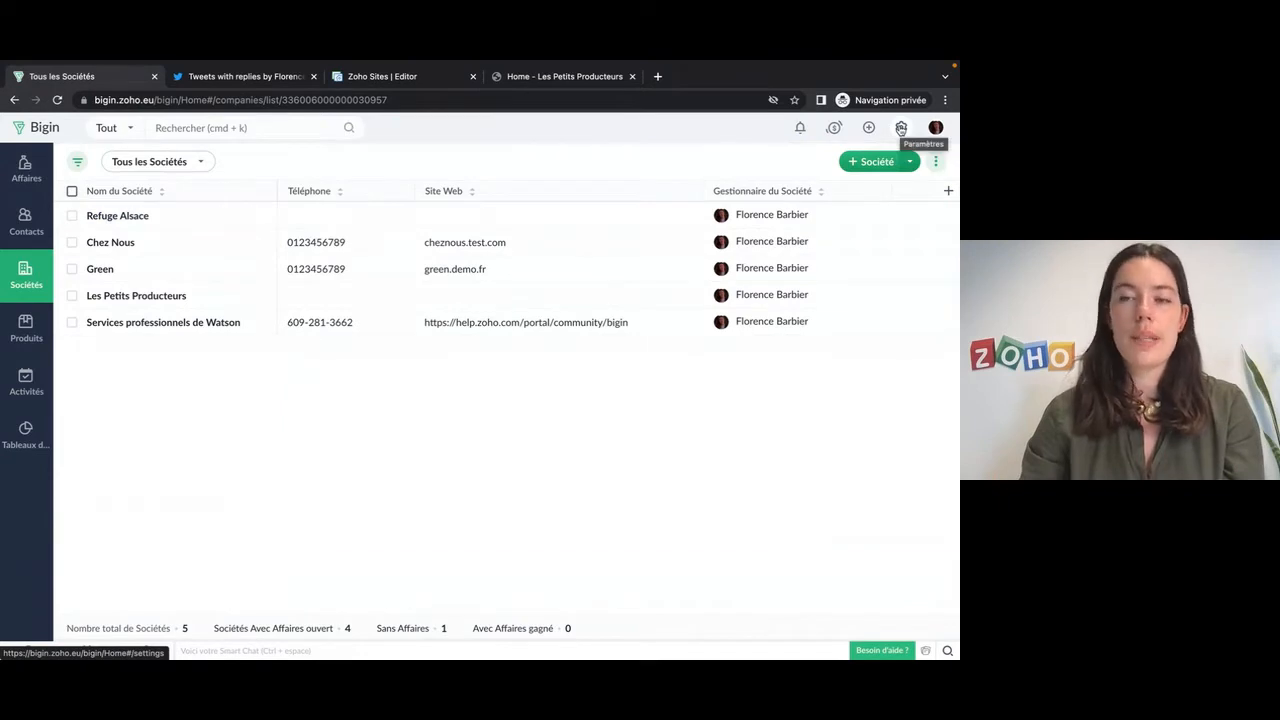
click(901, 128)
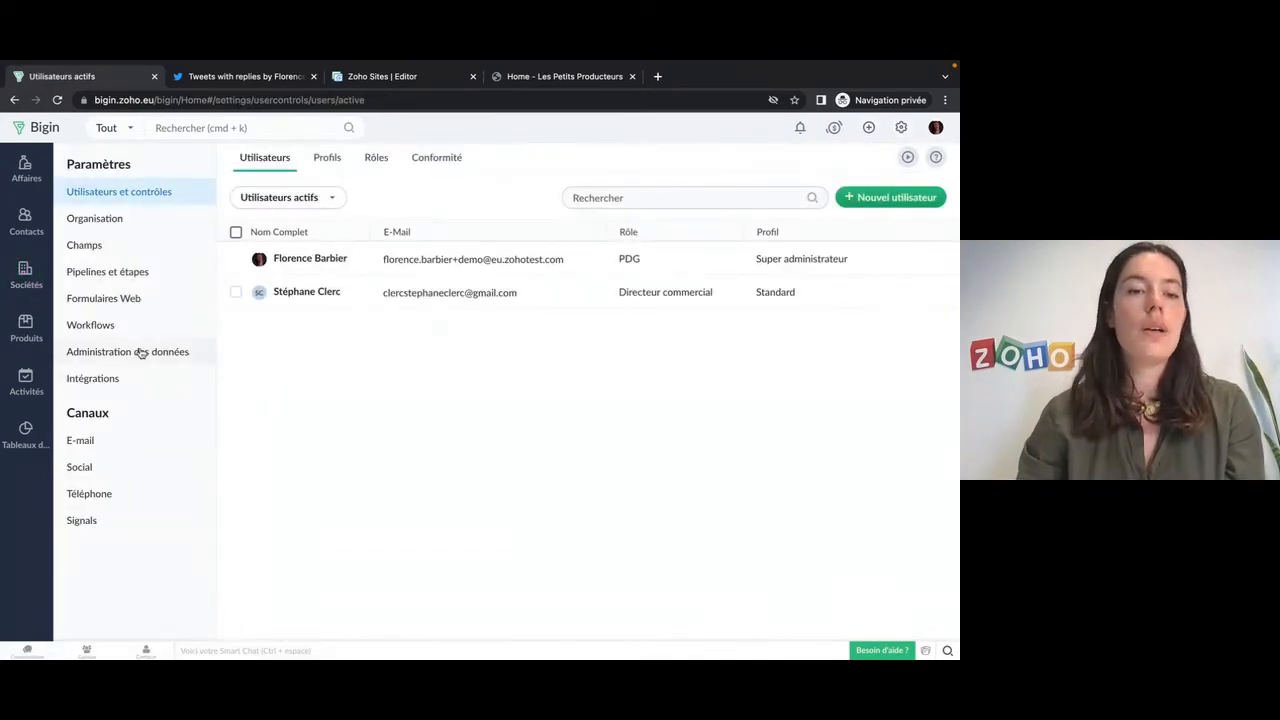
click(139, 354)
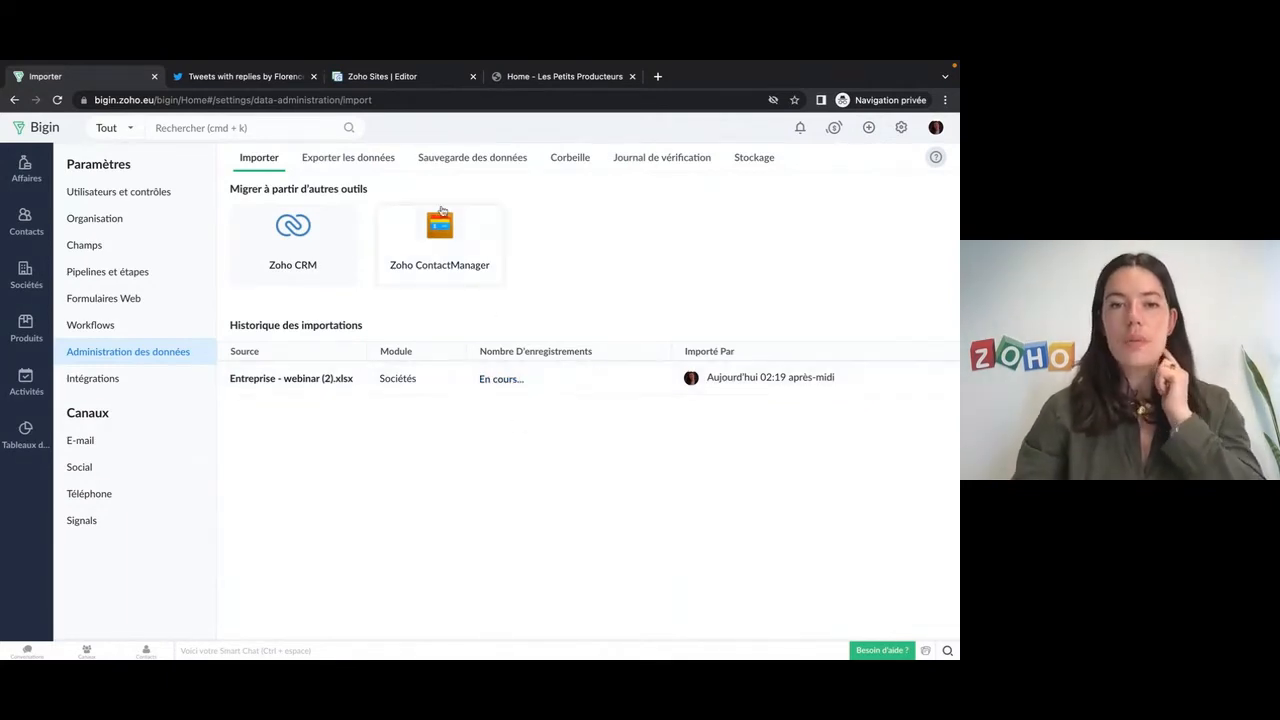
Review the modules available for data export, then close the module list without exporting.
click(367, 157)
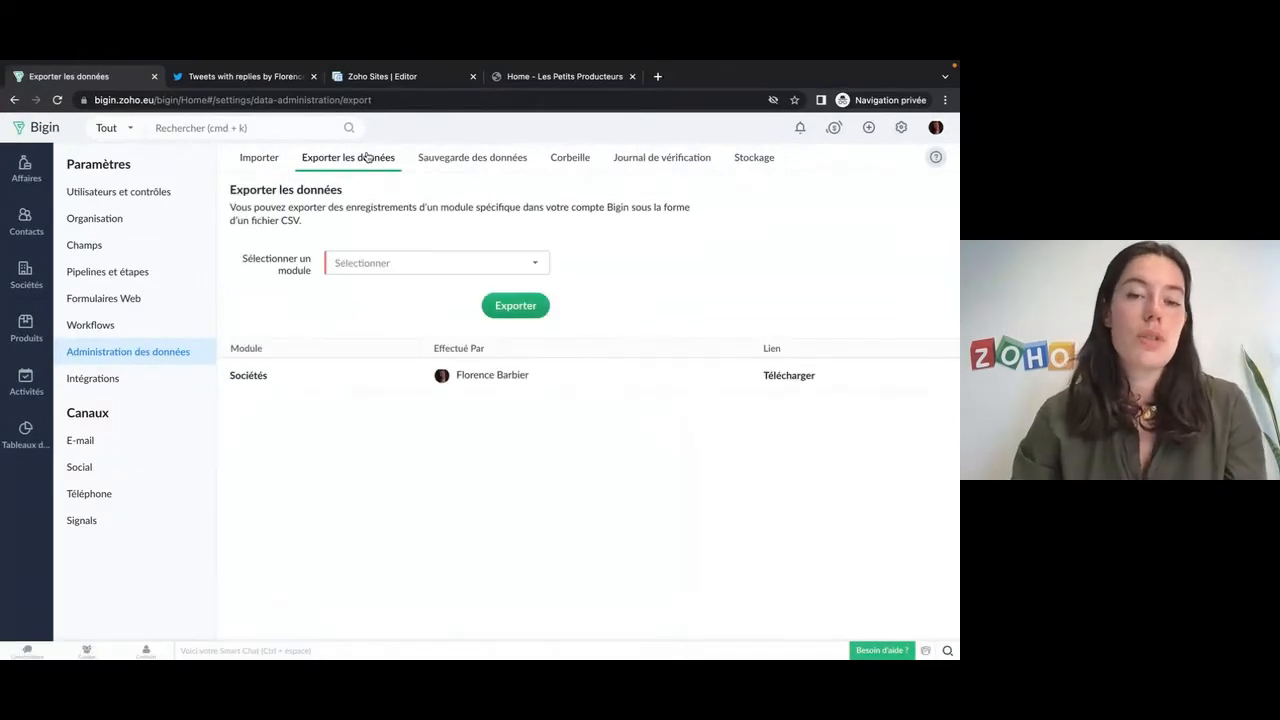
click(506, 264)
scroll(433, 393, down, 2)
scroll(435, 394, up, 2)
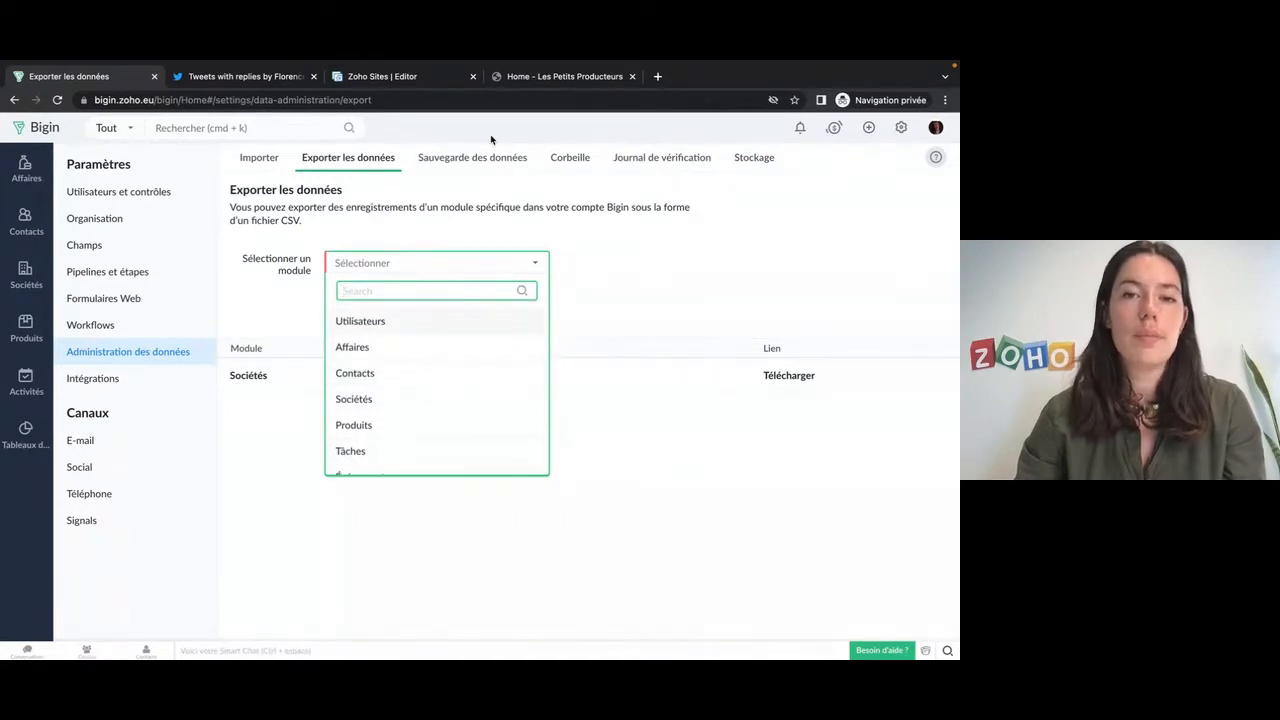
click(484, 192)
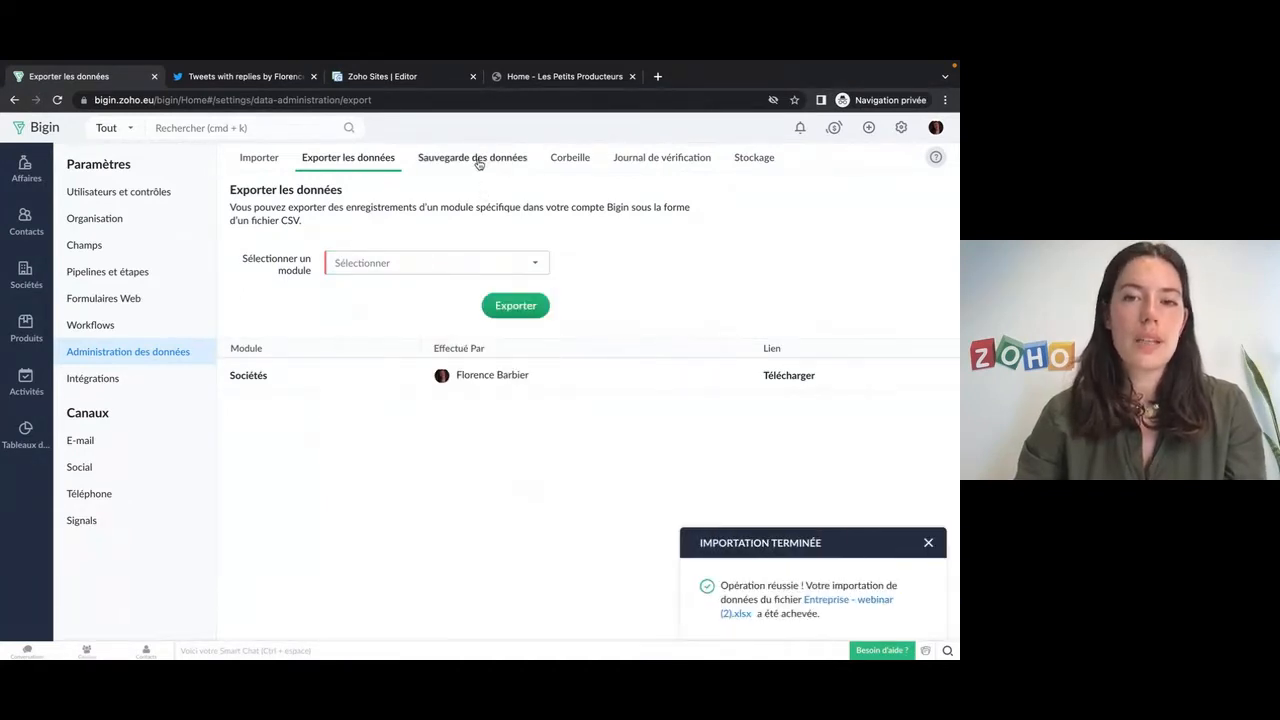
Review the data backup, recycle bin, audit log and storage pages of the data administration settings.
click(479, 160)
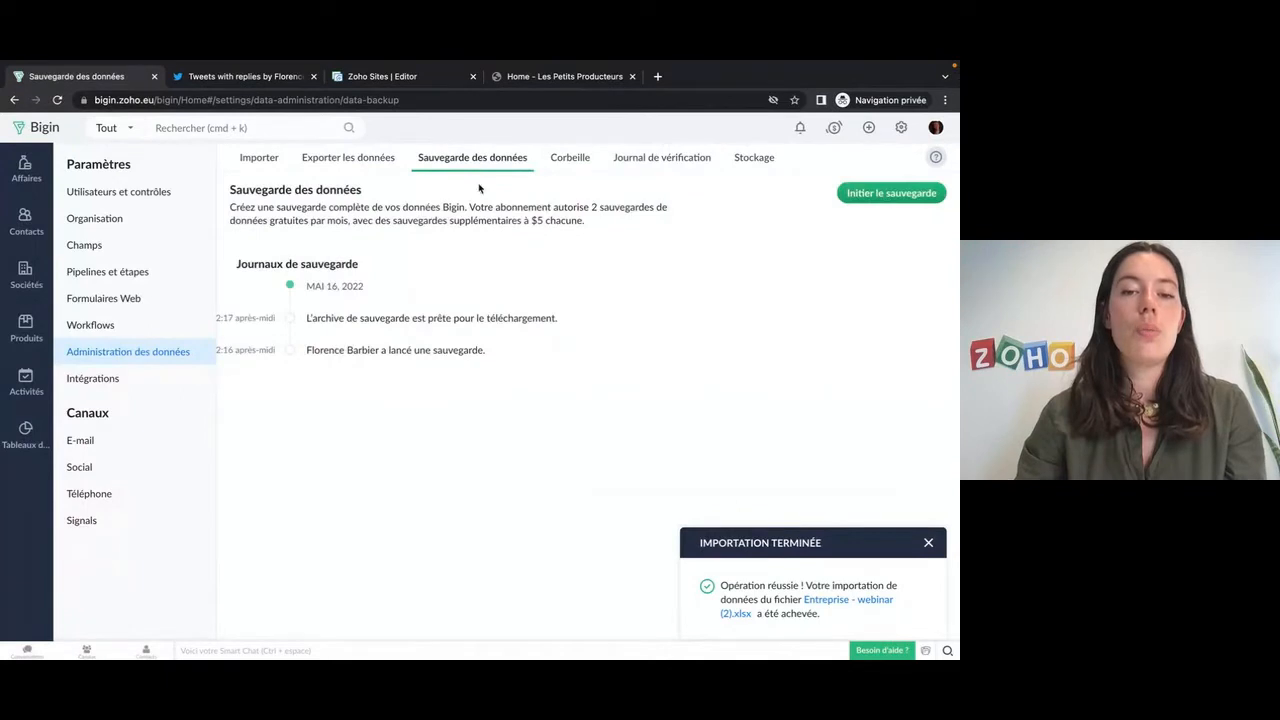
click(576, 162)
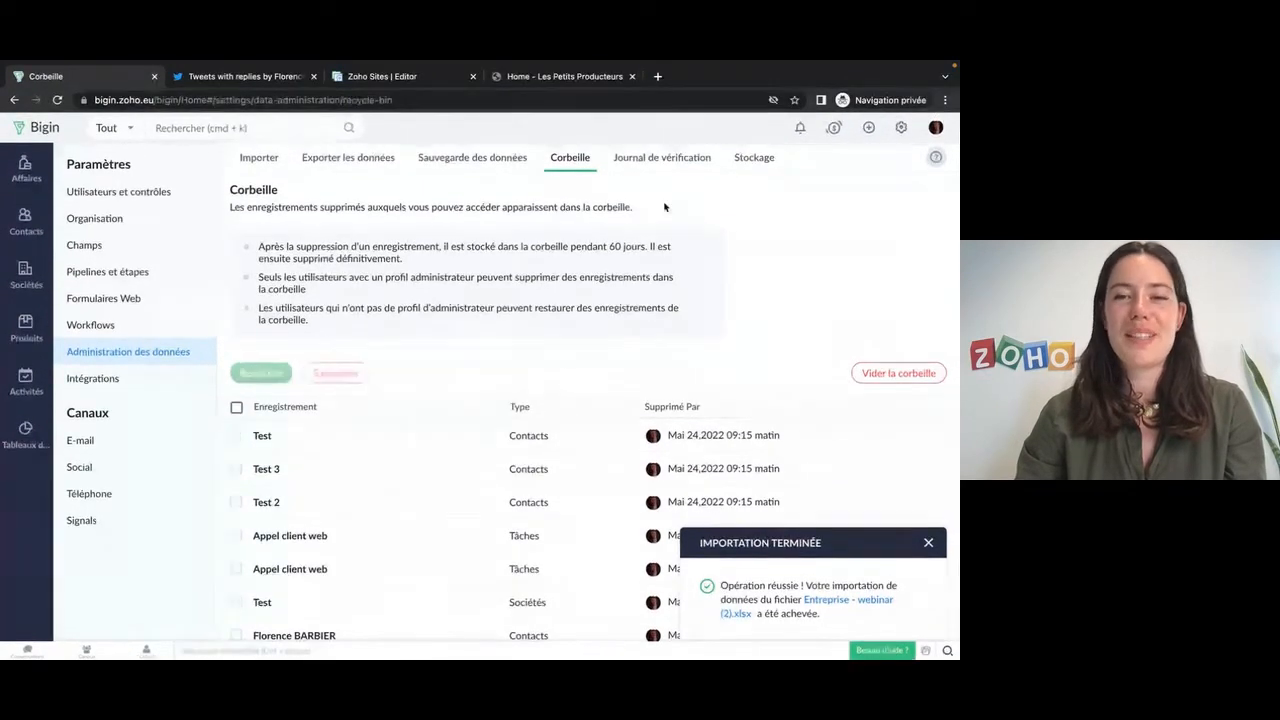
click(647, 158)
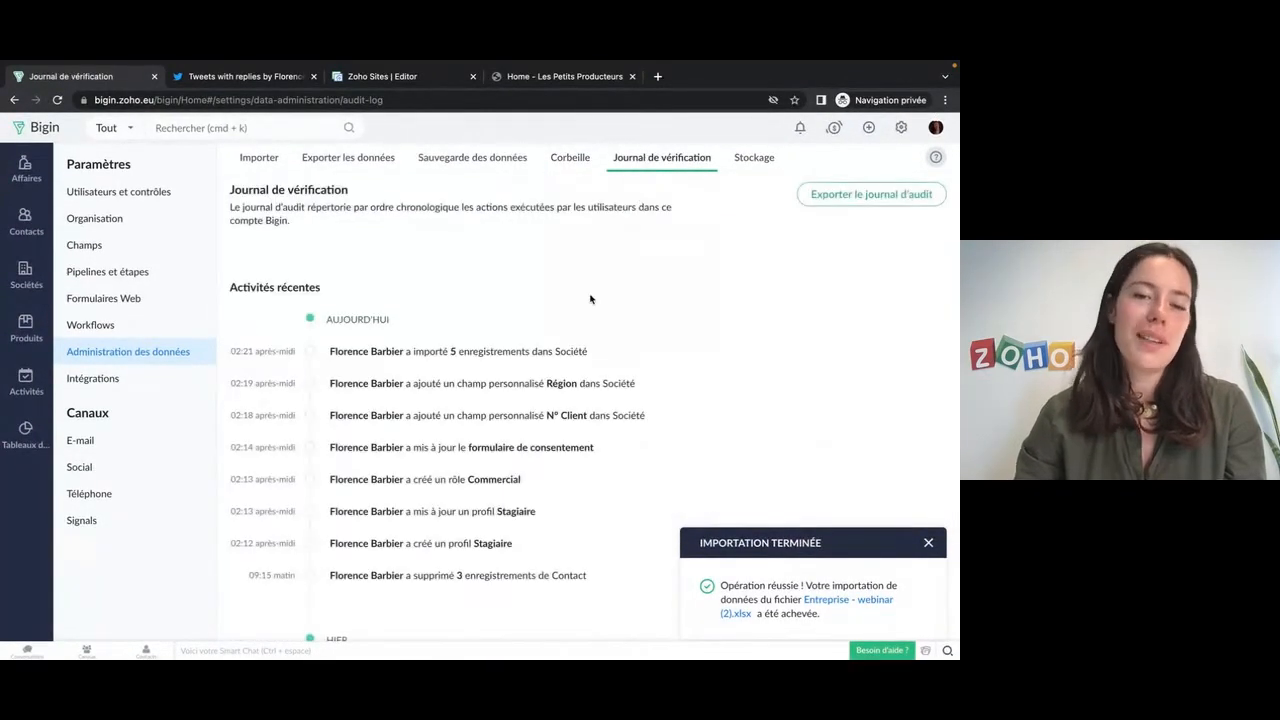
scroll(570, 332, down, 3)
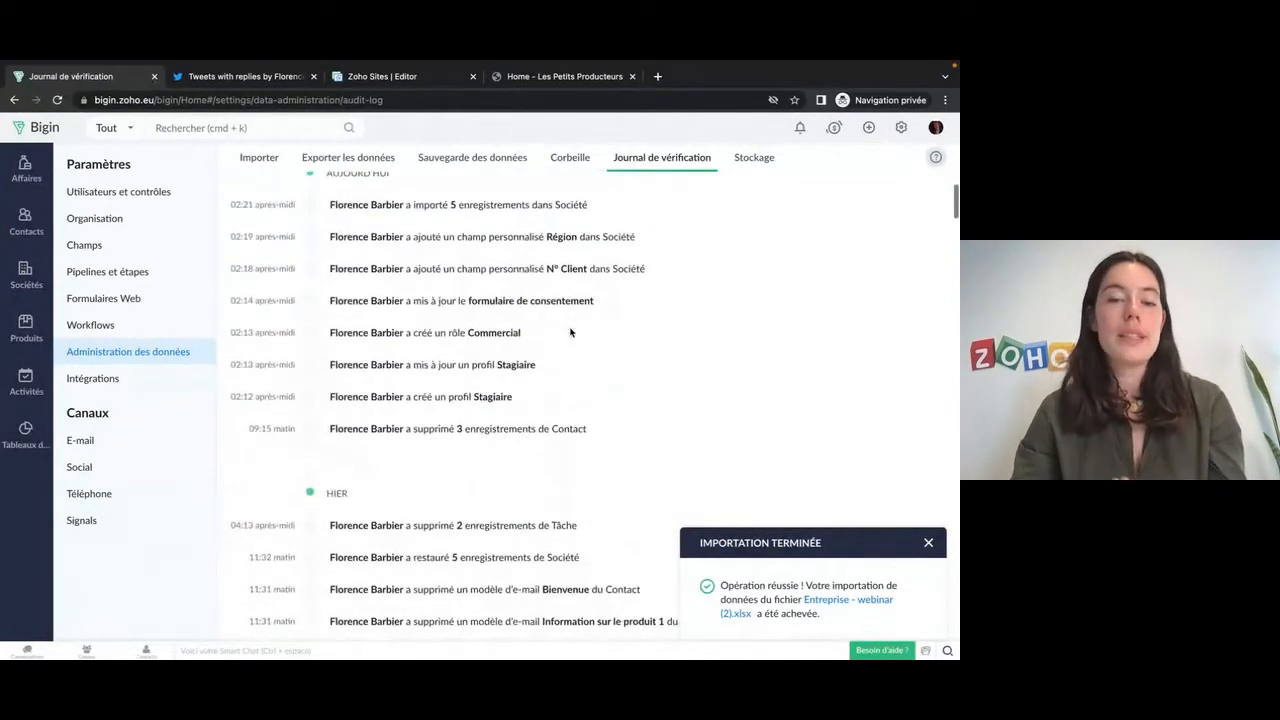
click(758, 158)
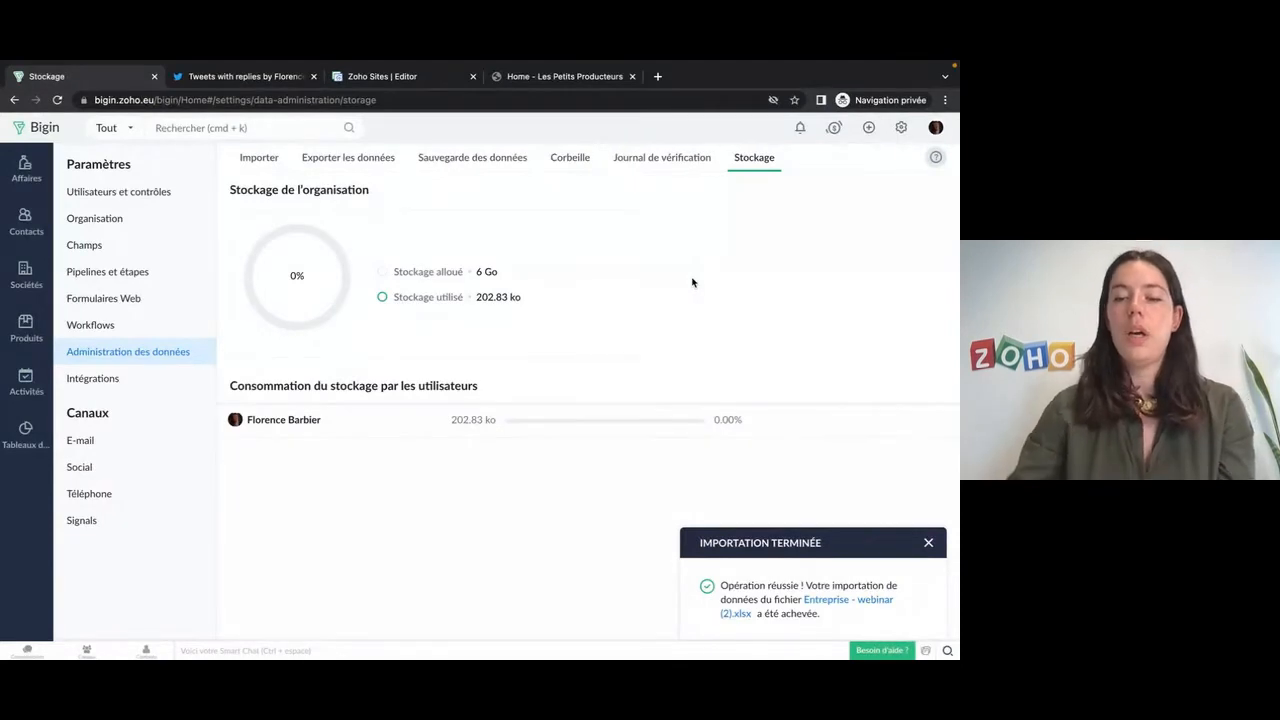
Dismiss the import notification and open the imported company TOHO to check its owner, tag and N° Client.
click(931, 543)
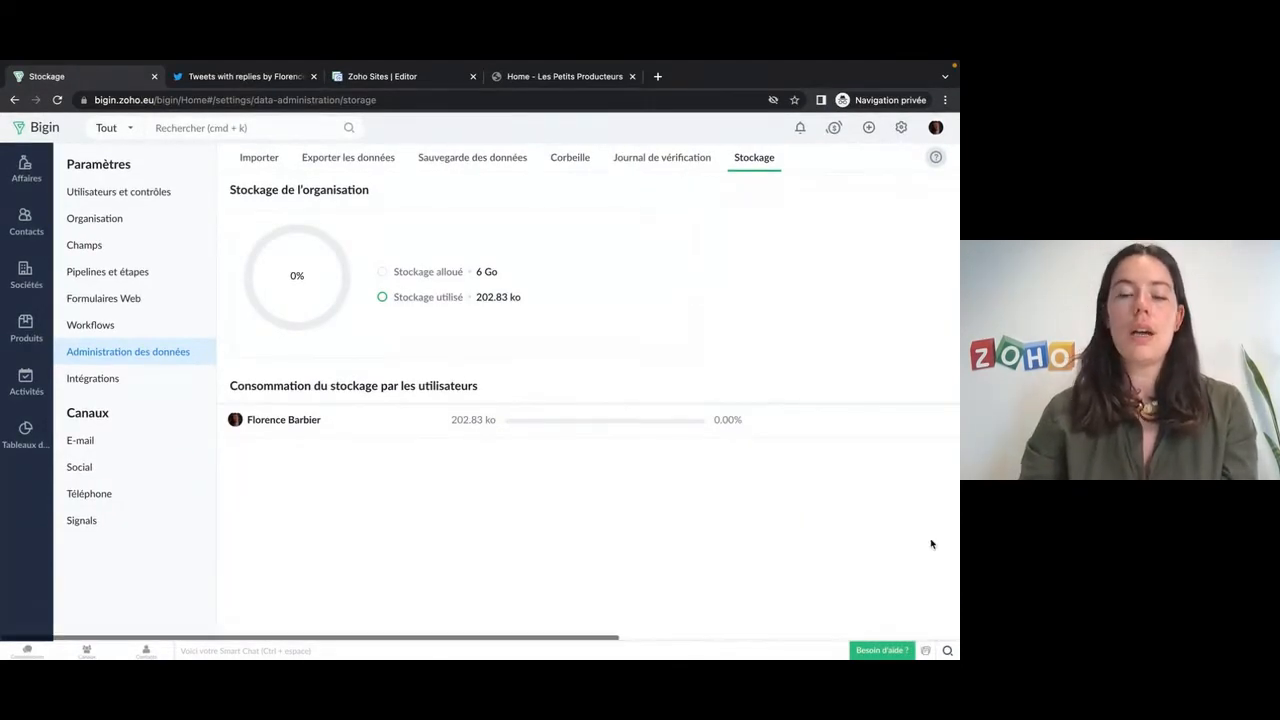
click(17, 281)
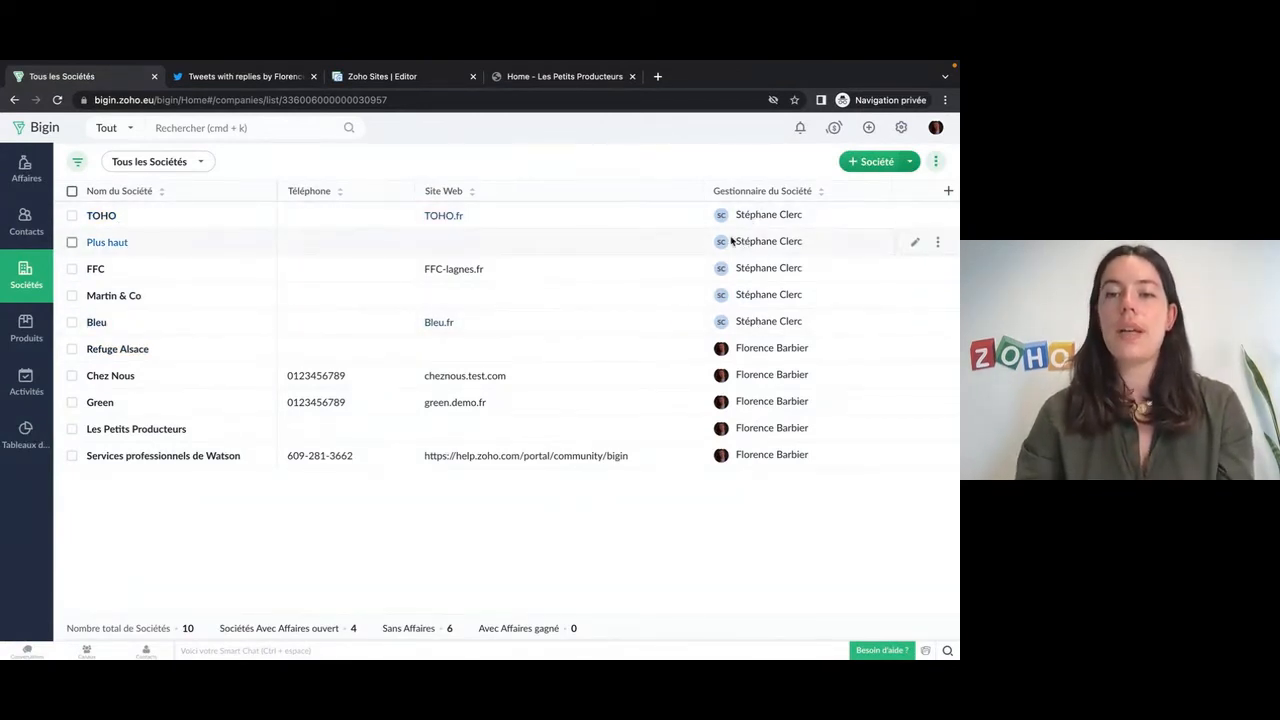
click(92, 215)
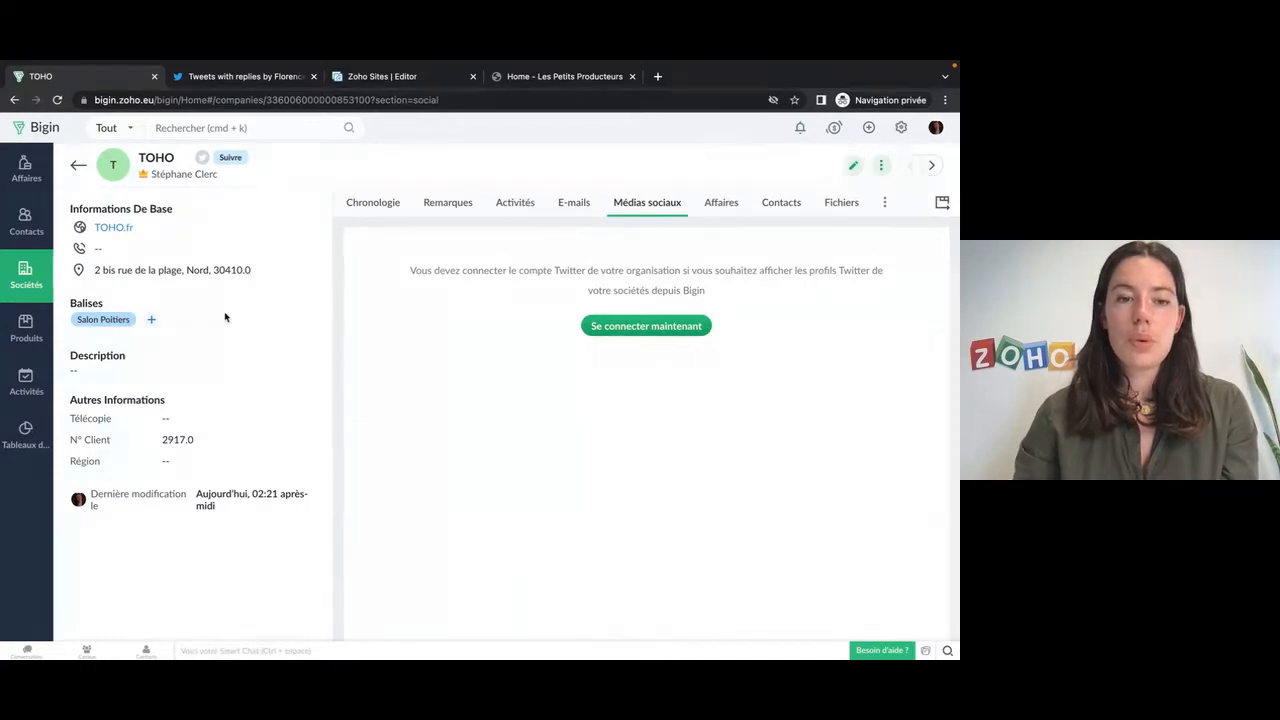
key(ctrl+Left)
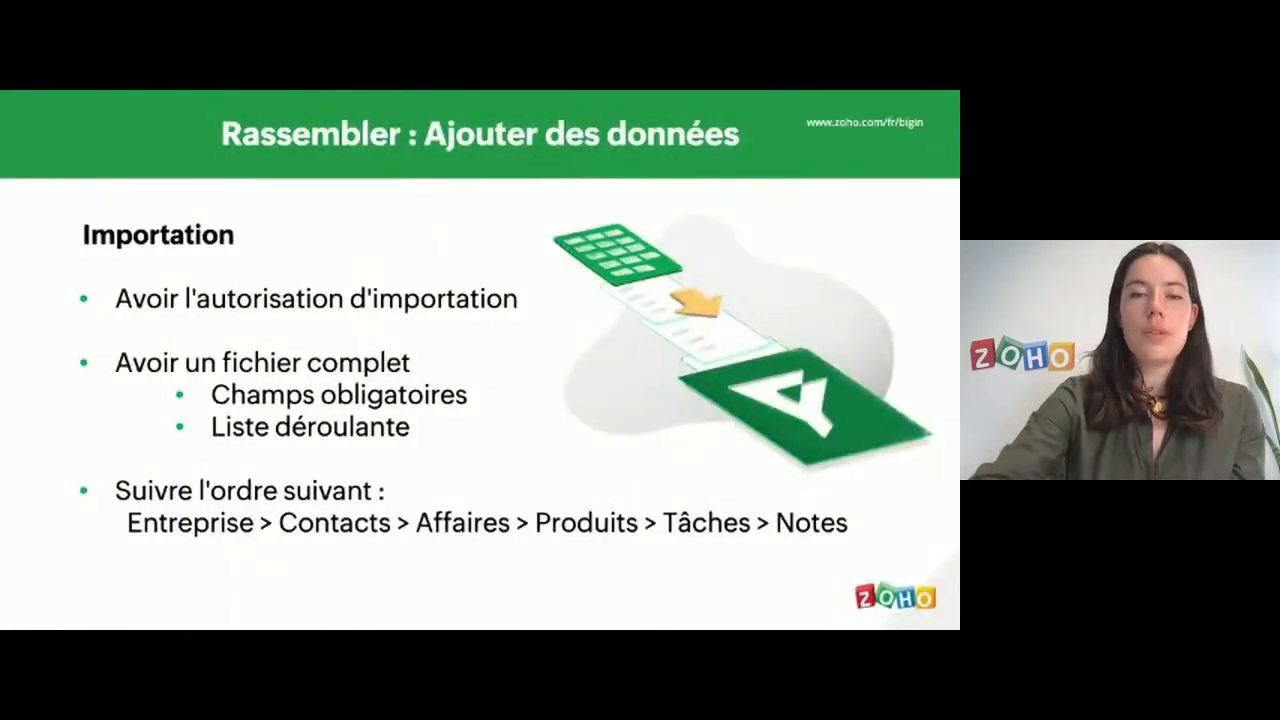
key(Right)
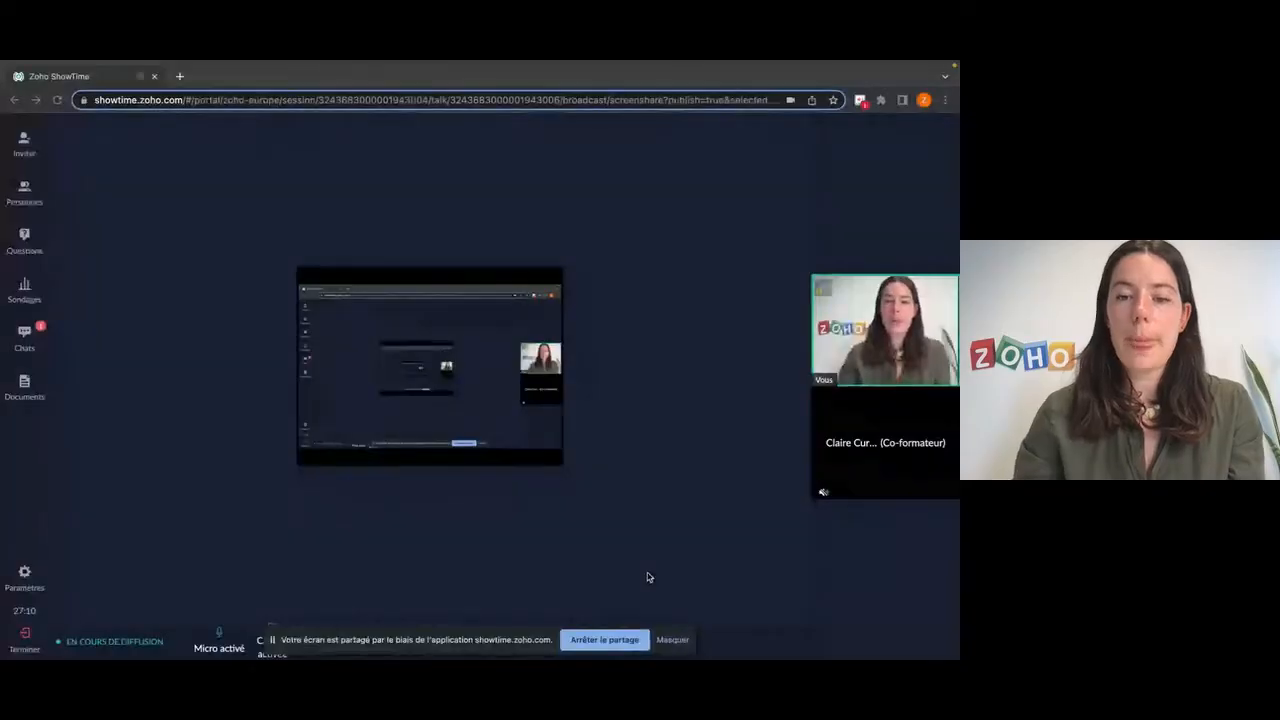
click(672, 639)
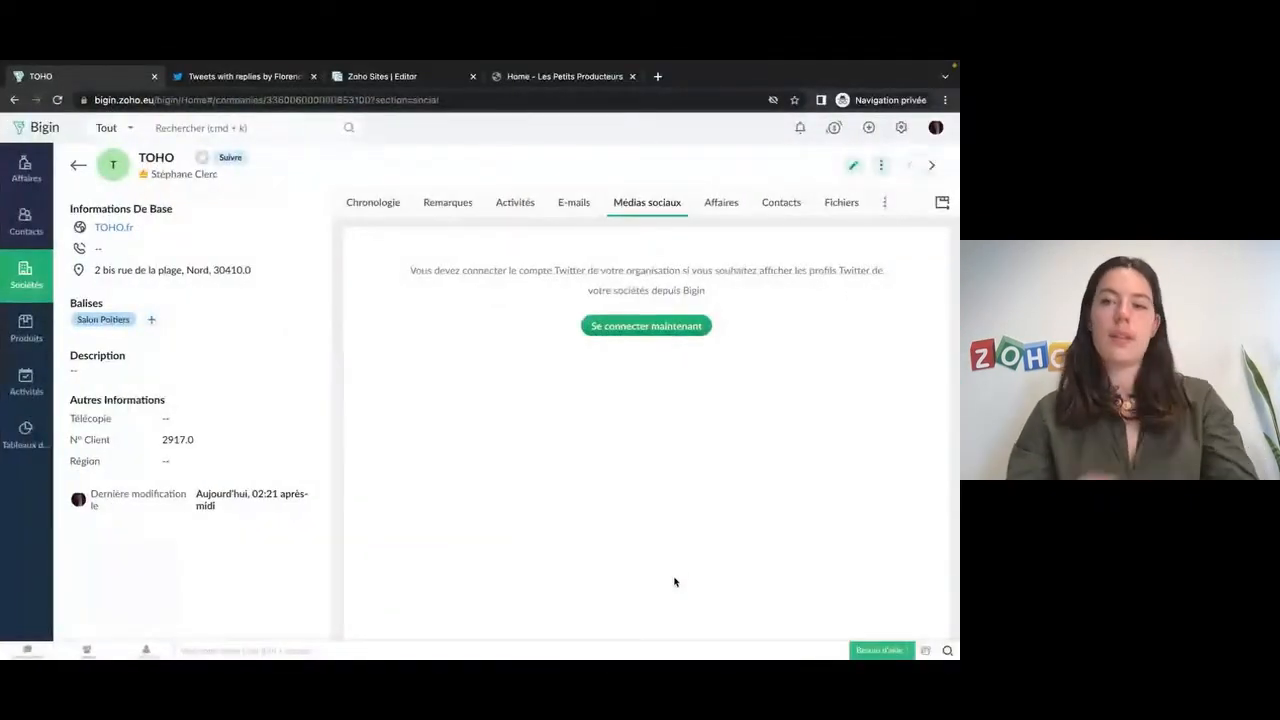
Open the e-mail channel settings and inspect the e-mail signature, then close it without saving.
click(902, 128)
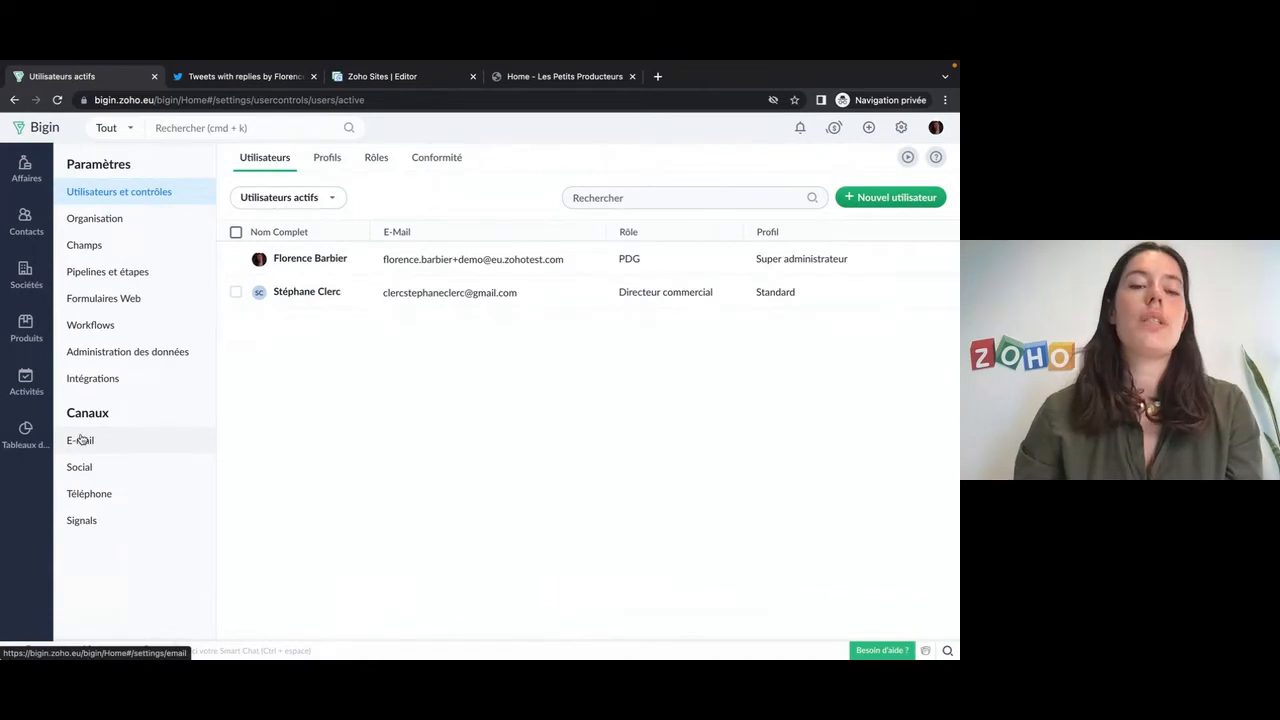
click(81, 440)
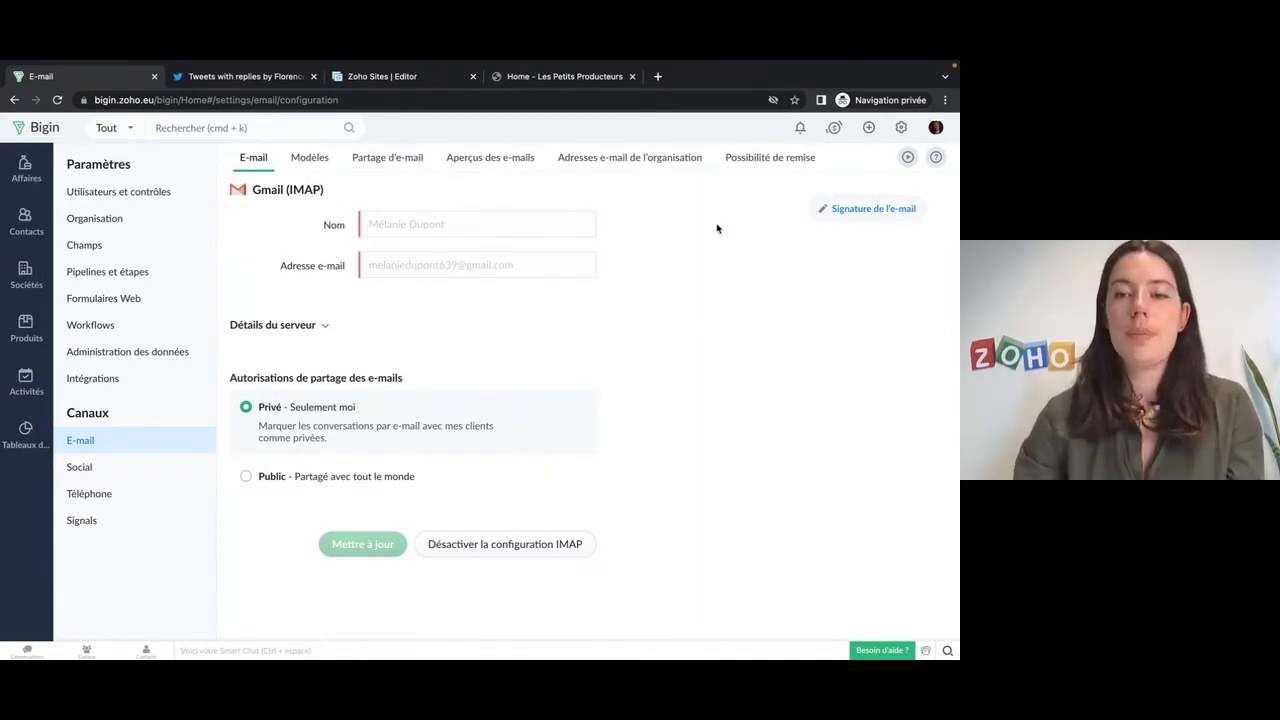
click(870, 212)
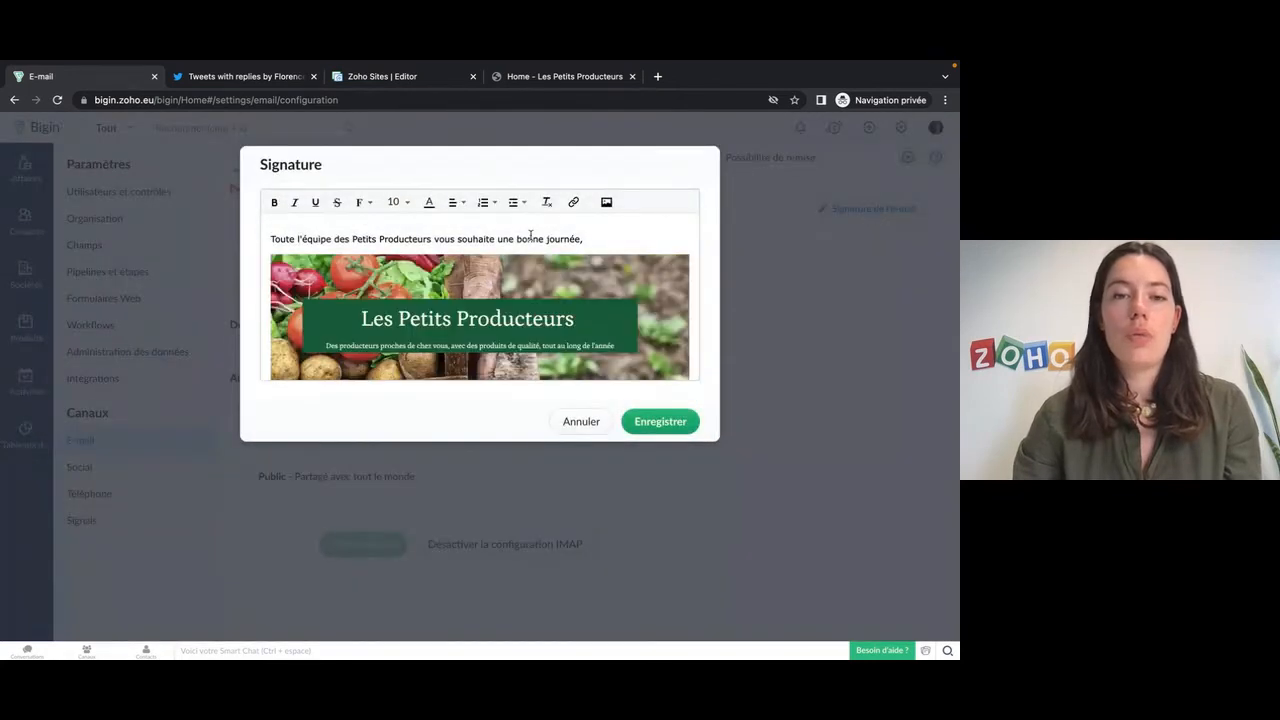
scroll(538, 252, down, 1)
scroll(538, 252, up, 1)
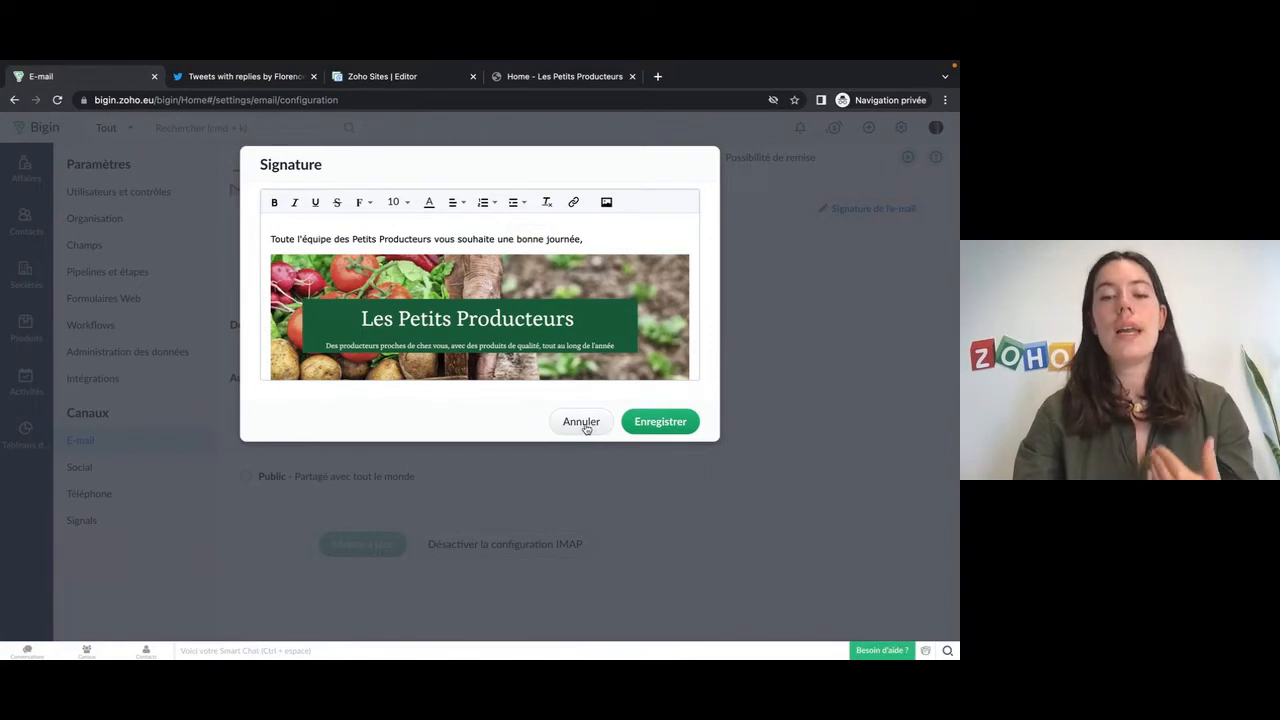
click(581, 422)
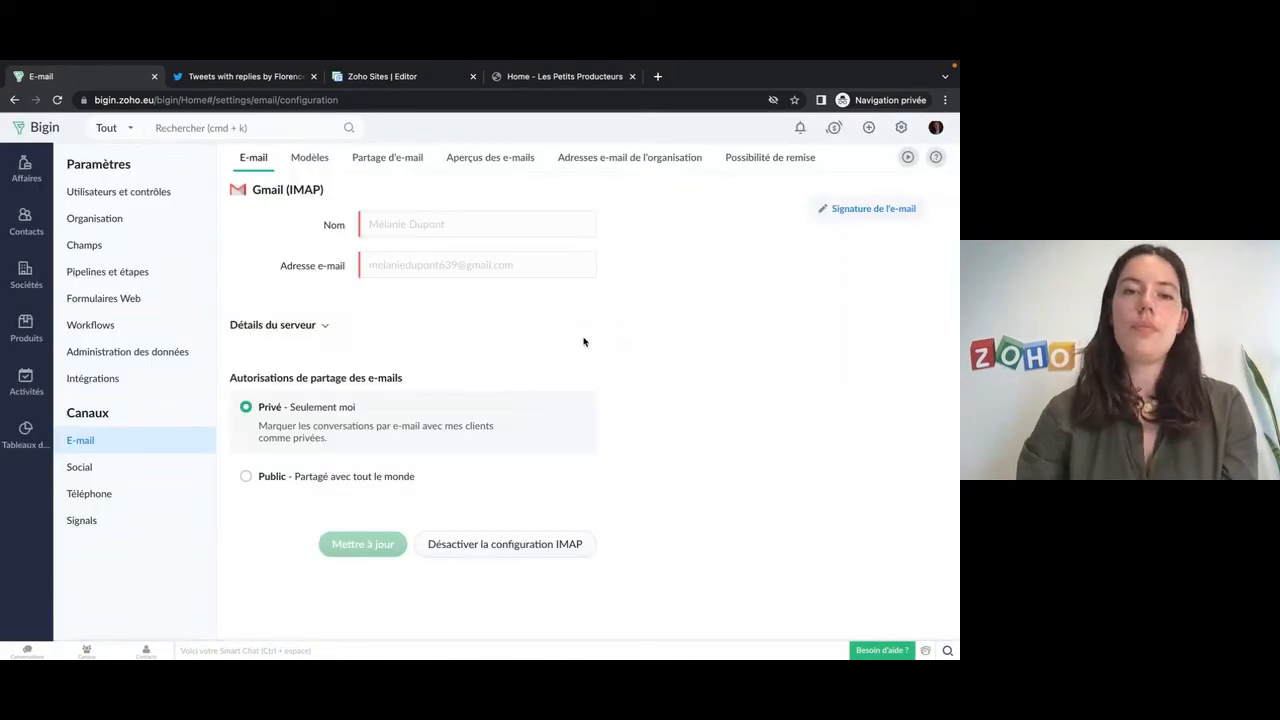
Create a Contacts e-mail template named "Bienvenue nvx CL" with the subject "Bienvenue chez LPP".
click(306, 164)
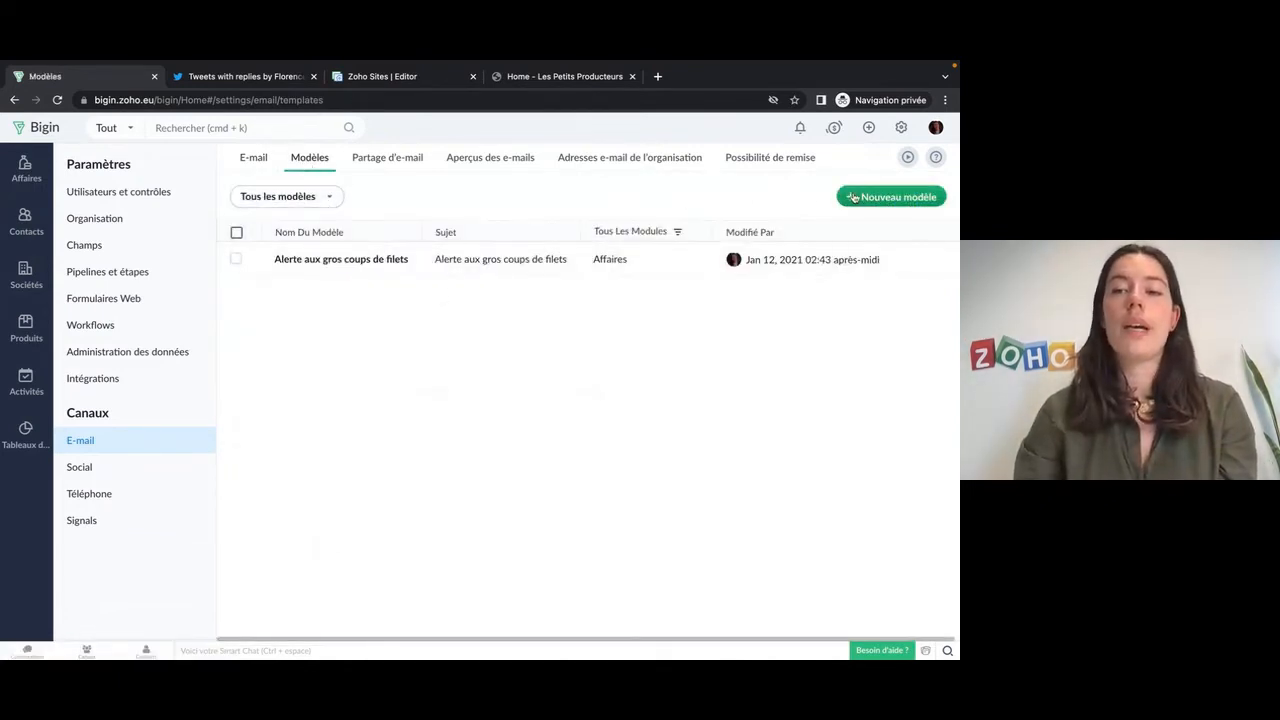
click(885, 197)
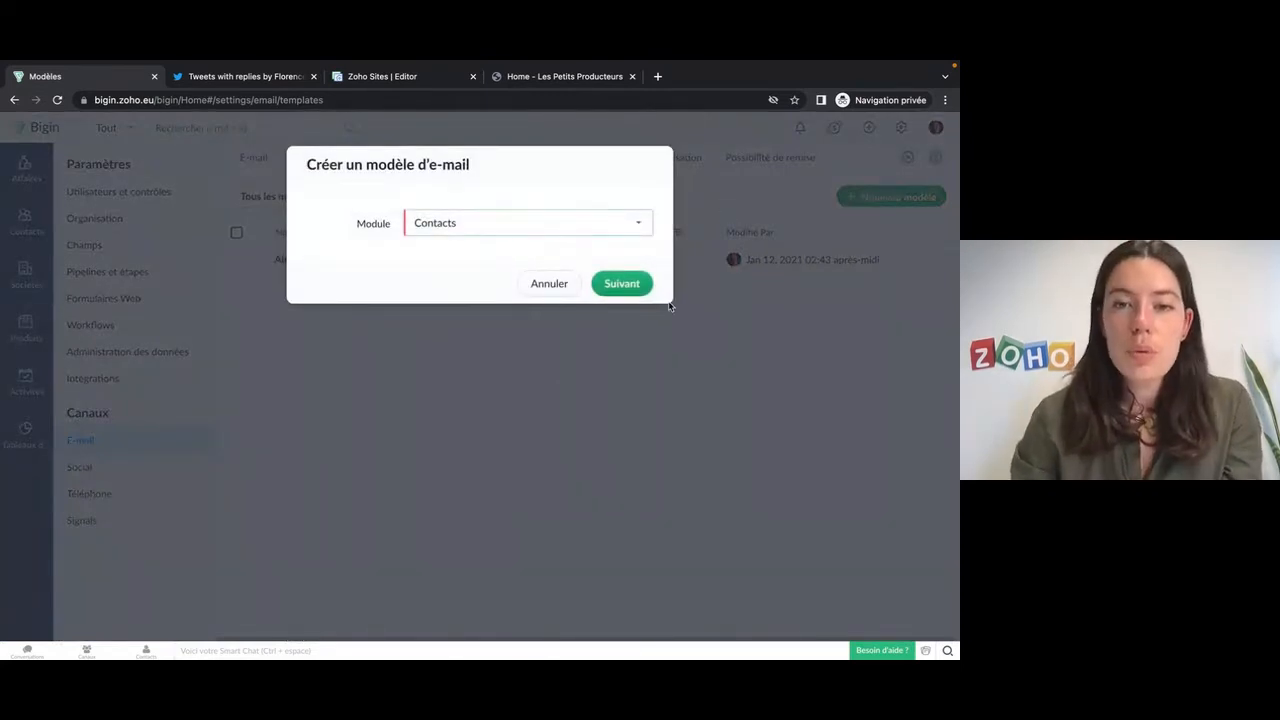
click(625, 285)
click(420, 152)
text(Bienvenue)
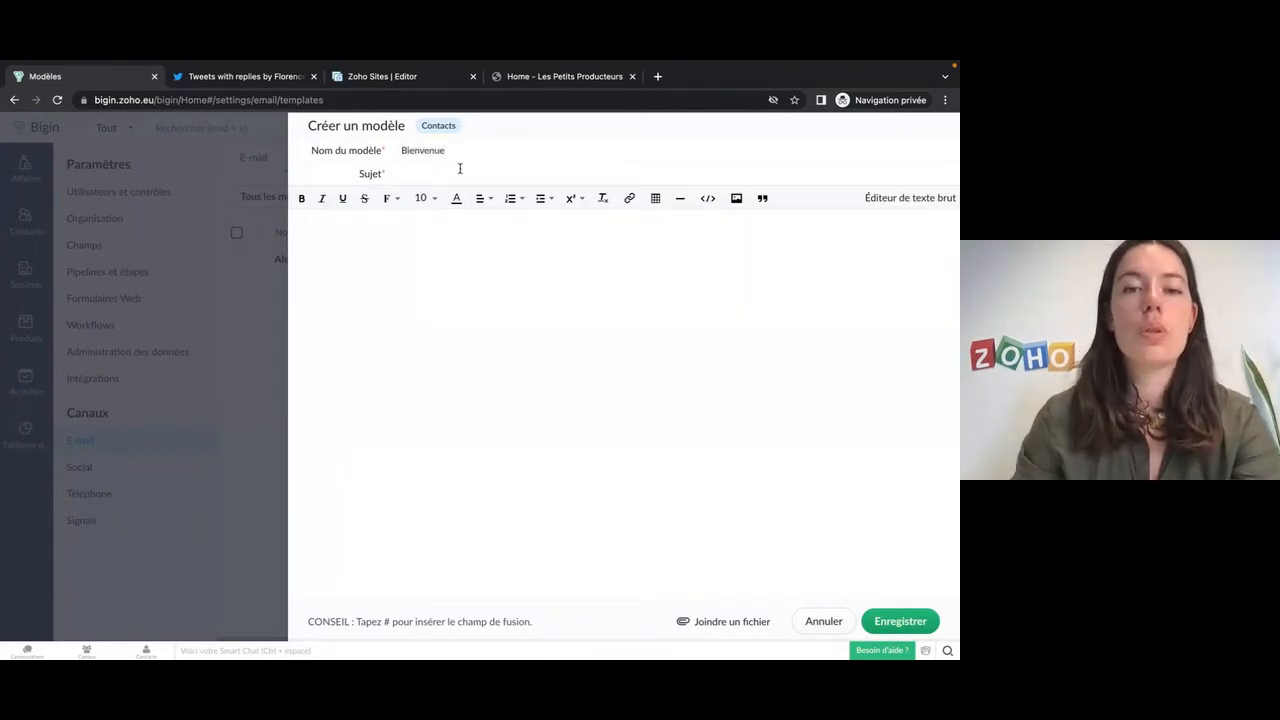
text( nvx CL)
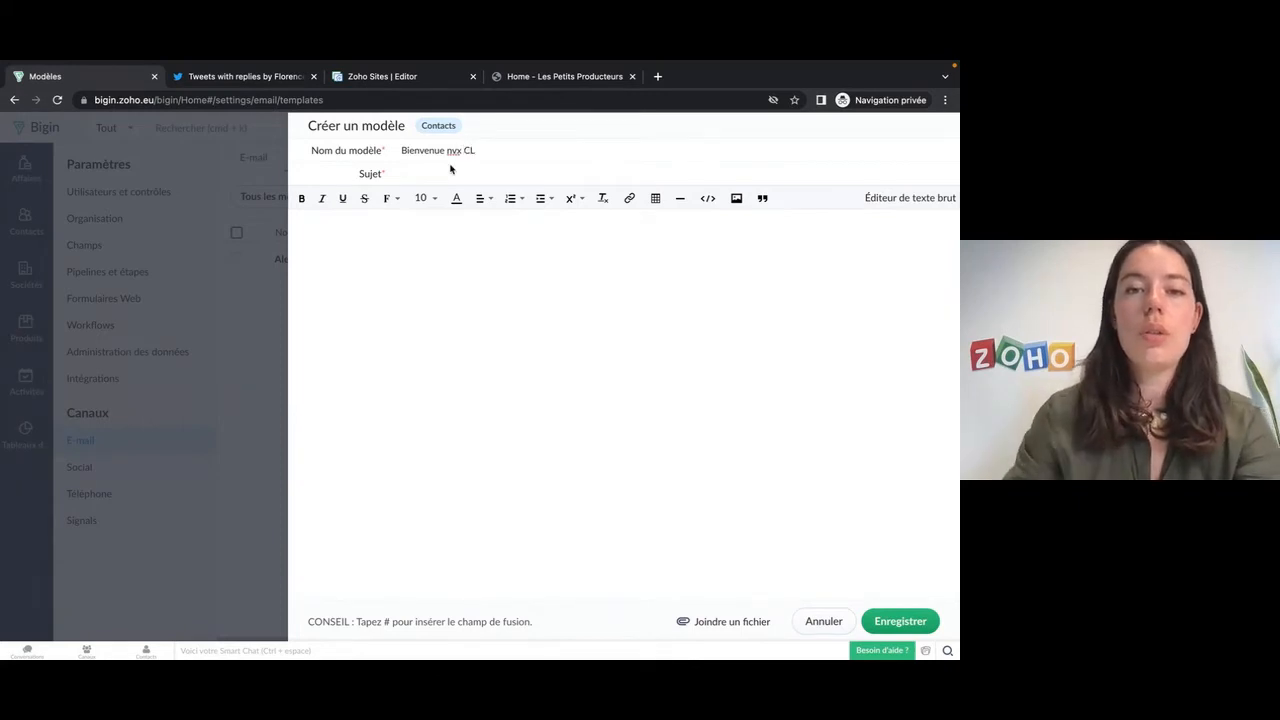
text(Bien)
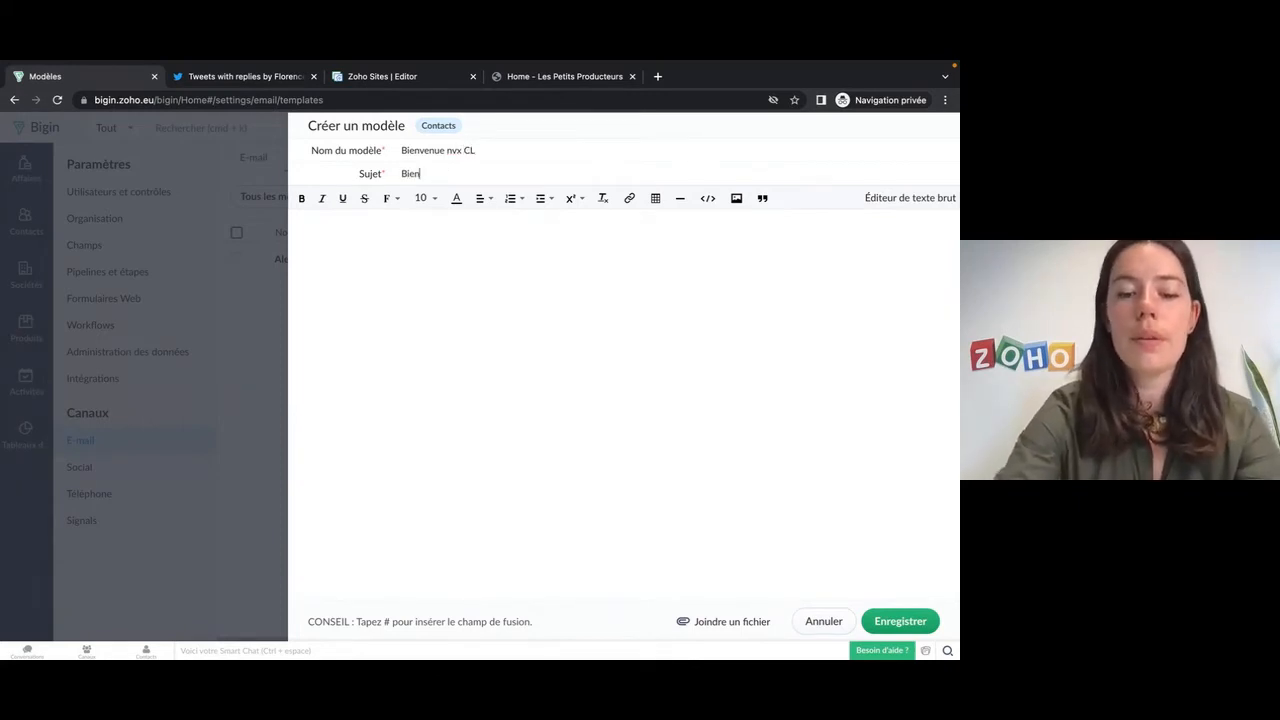
text(venue chez LPP)
Write "Bonjour," in the template body, add "#" below it and look through the merge field modules without inserting a field.
click(425, 248)
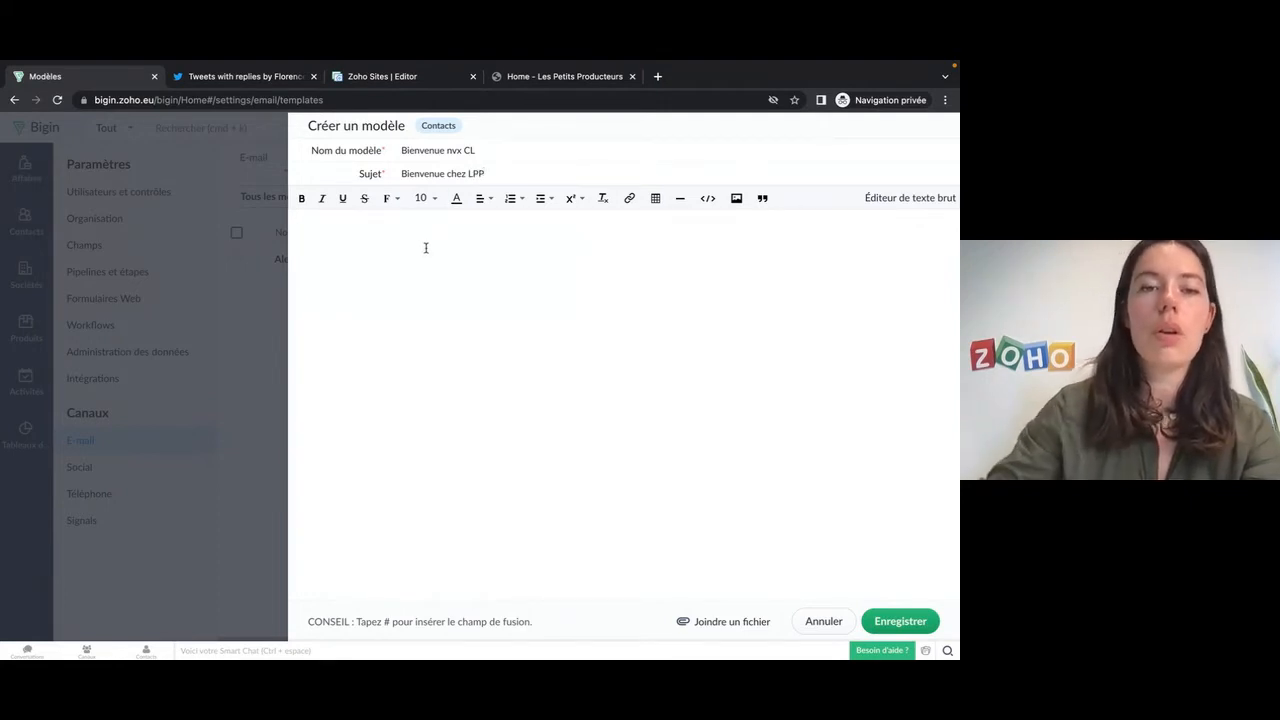
text(onjour,)
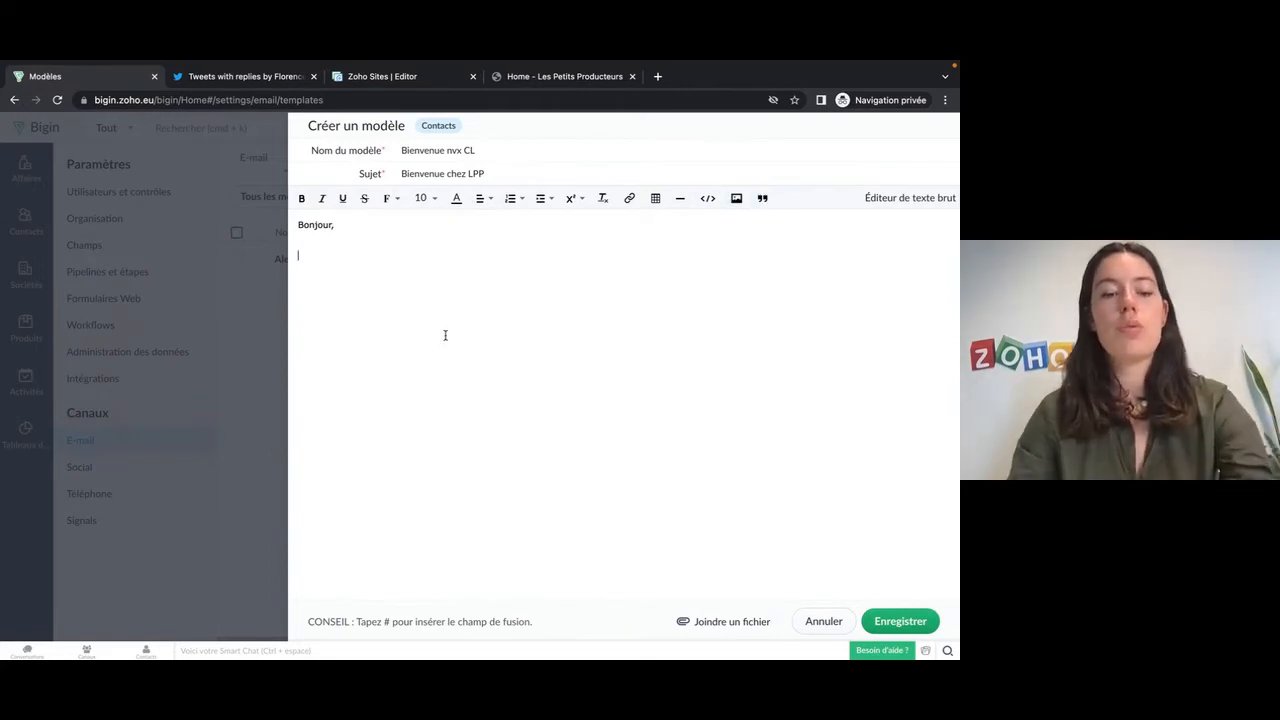
text(@)
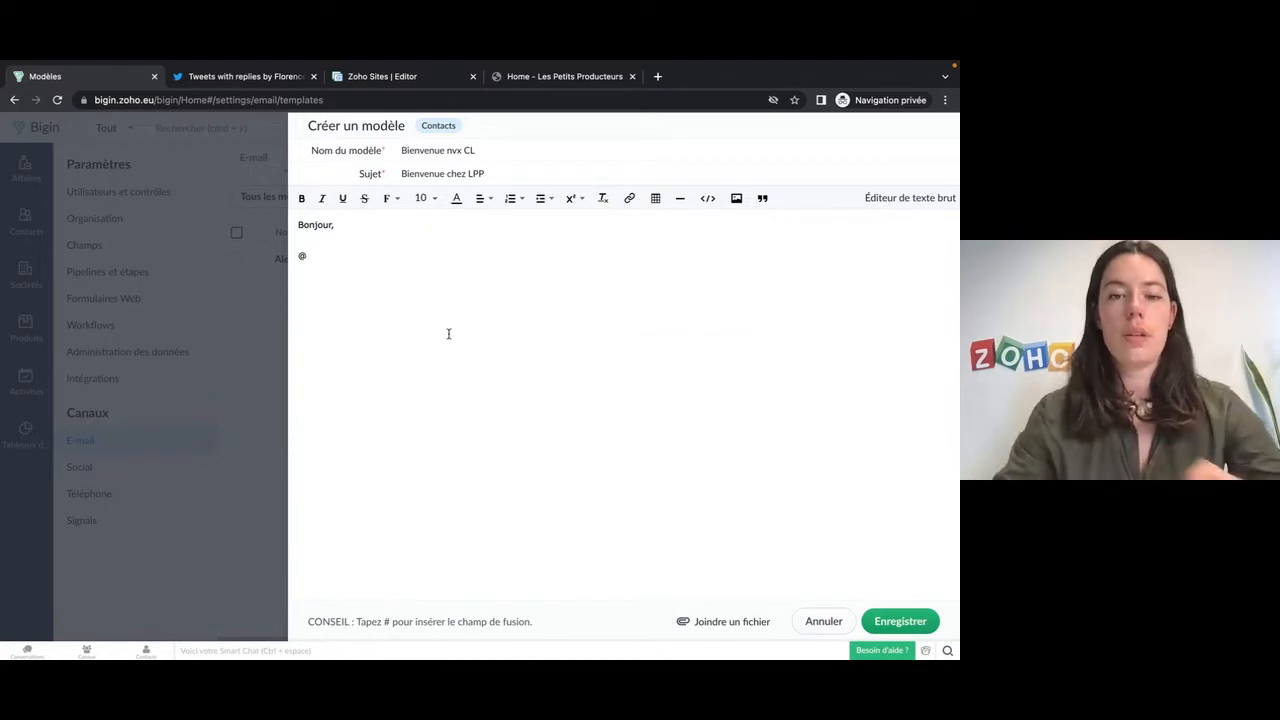
key(BackSpace)
text(#)
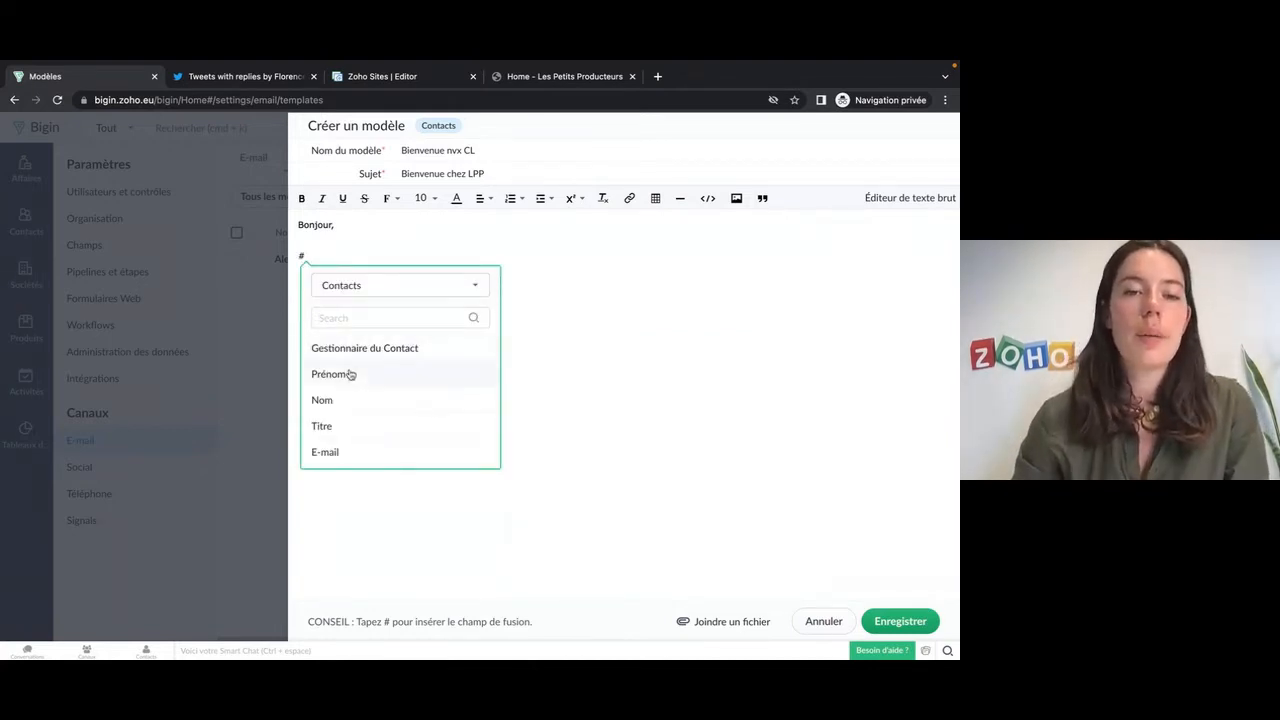
click(368, 286)
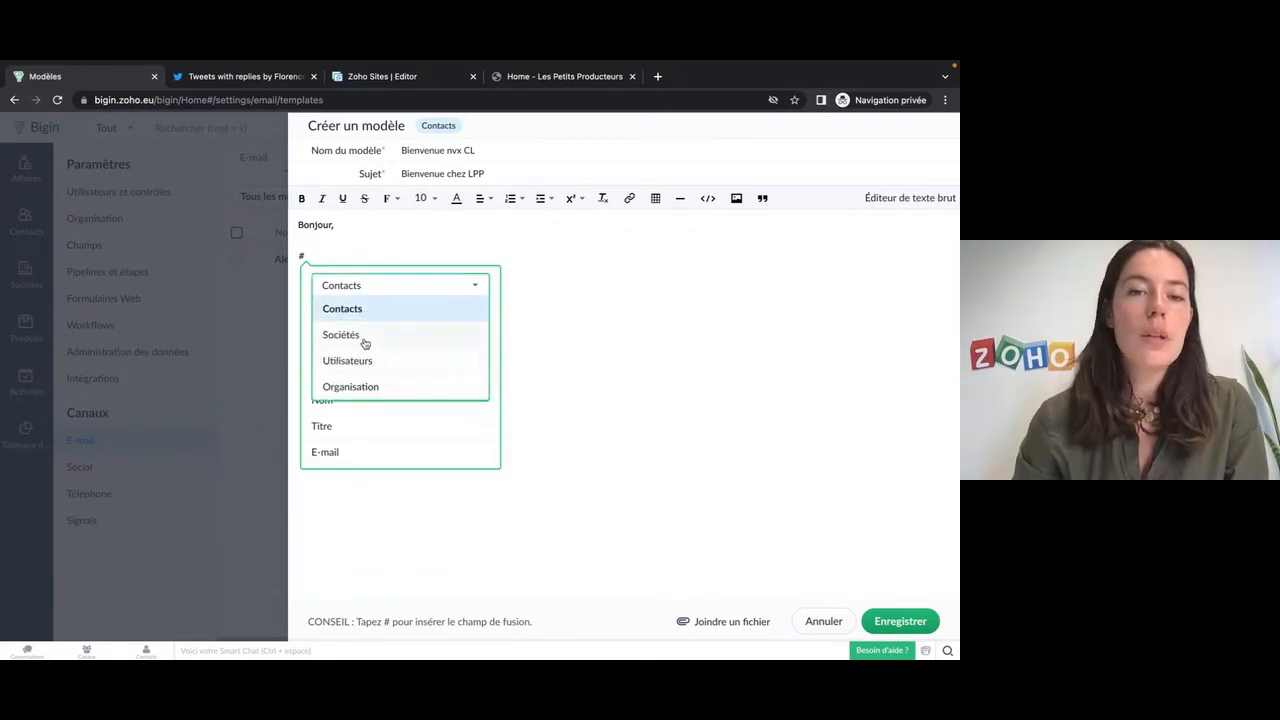
click(378, 258)
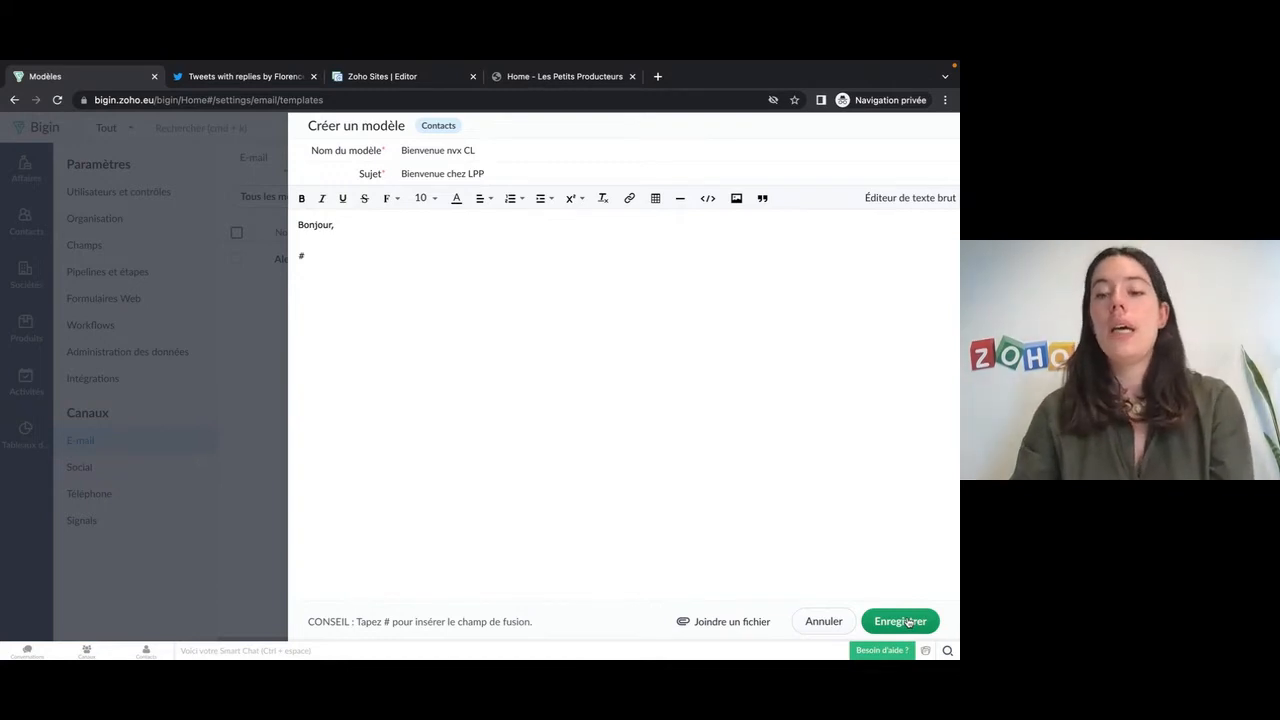
Save the e-mail template in the folder "Modèles d'e-mails publics".
click(909, 622)
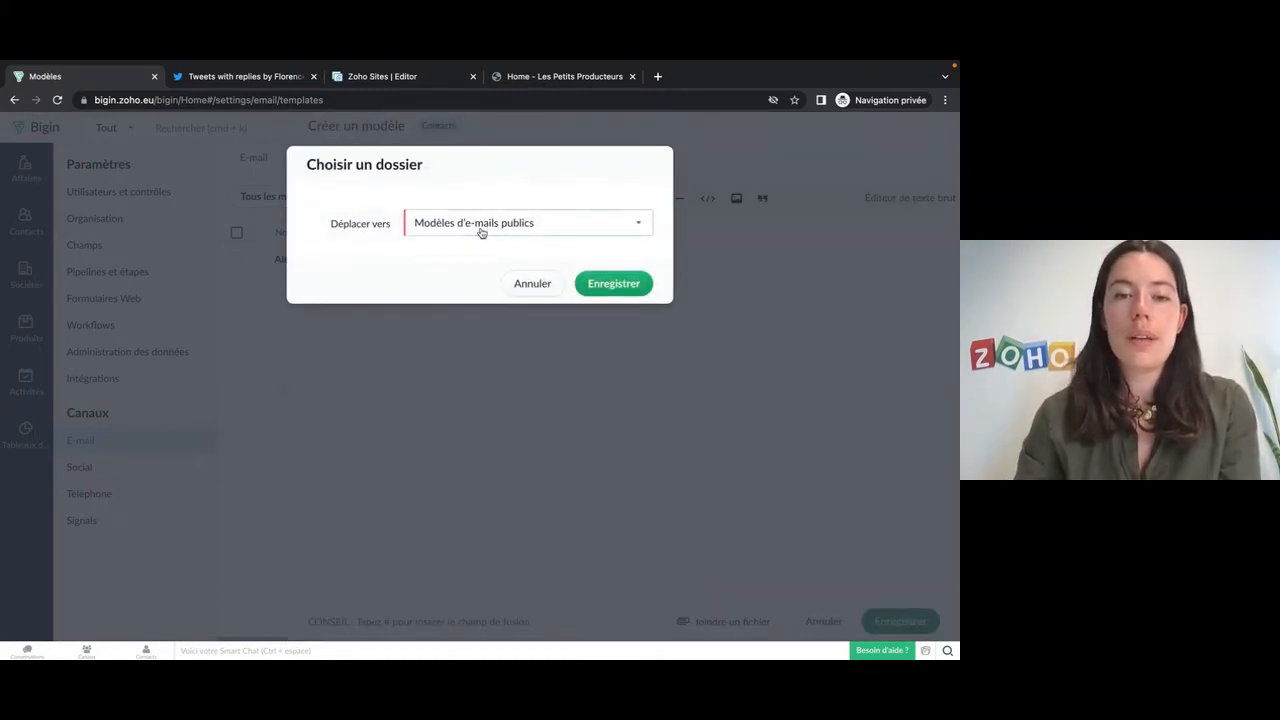
click(636, 288)
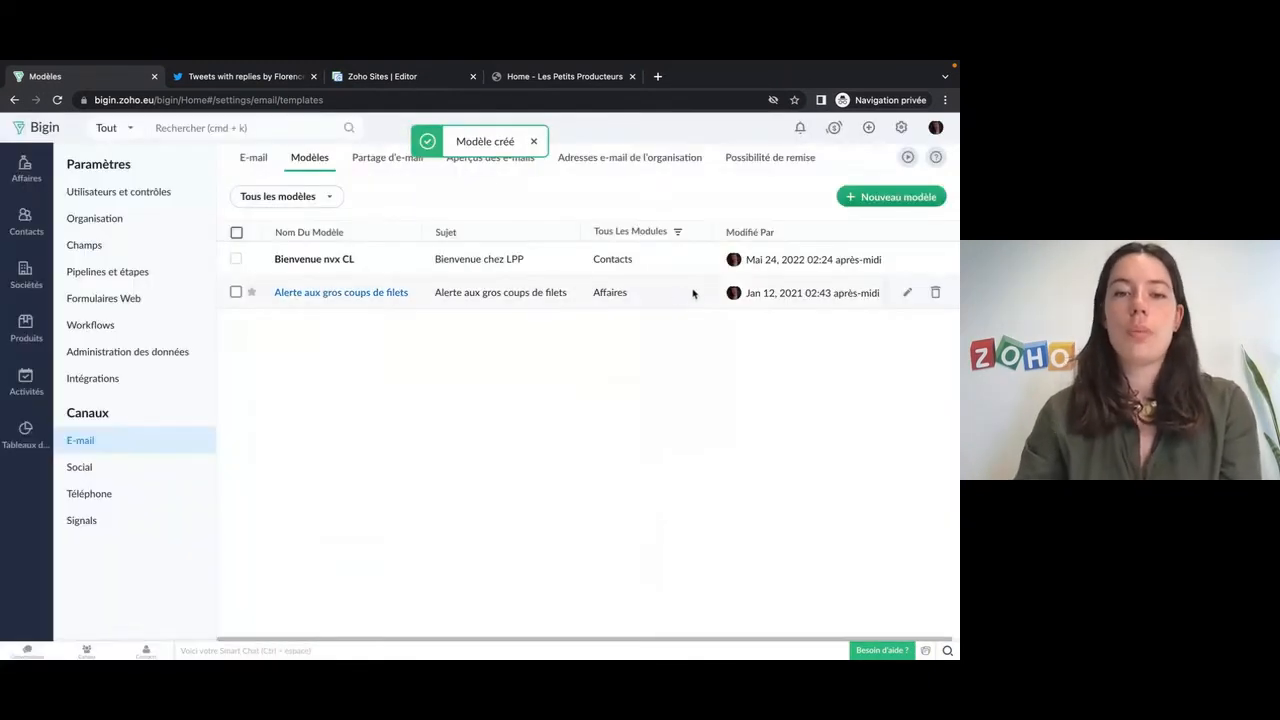
Review the e-mail sharing permissions and their options, the e-mail insights setting and the organisation's e-mail addresses without changing them.
click(384, 161)
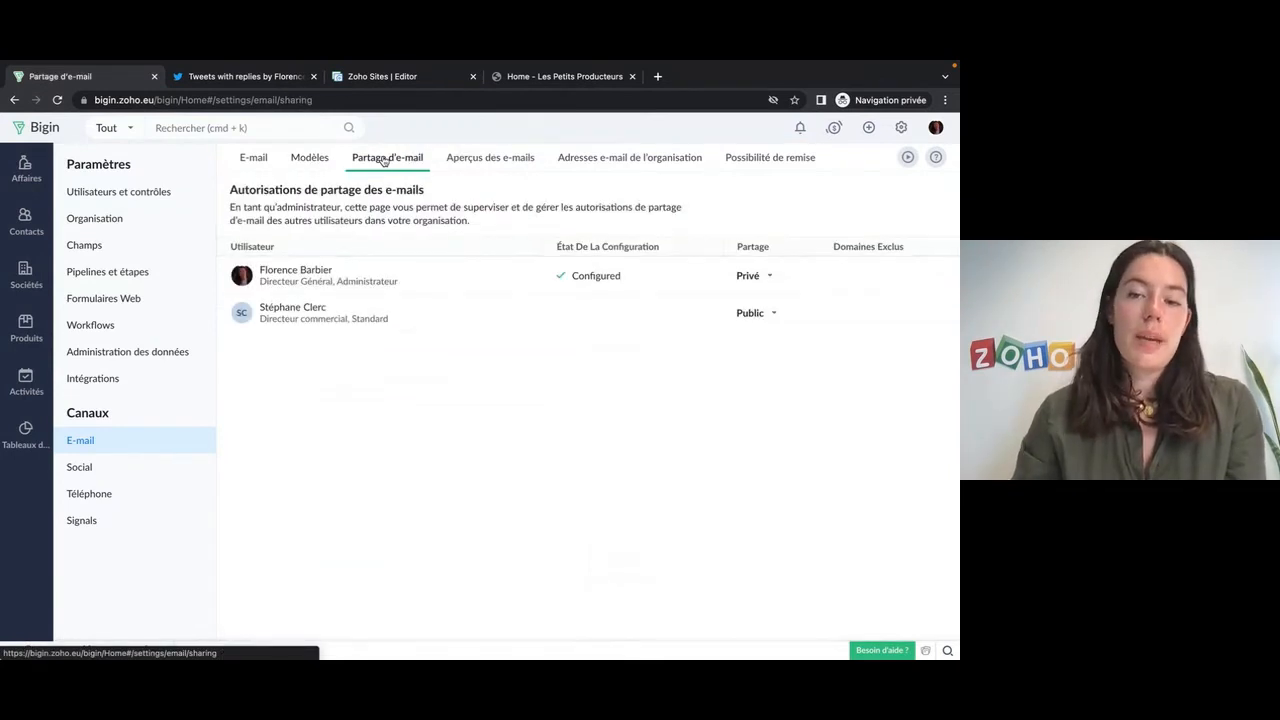
click(766, 316)
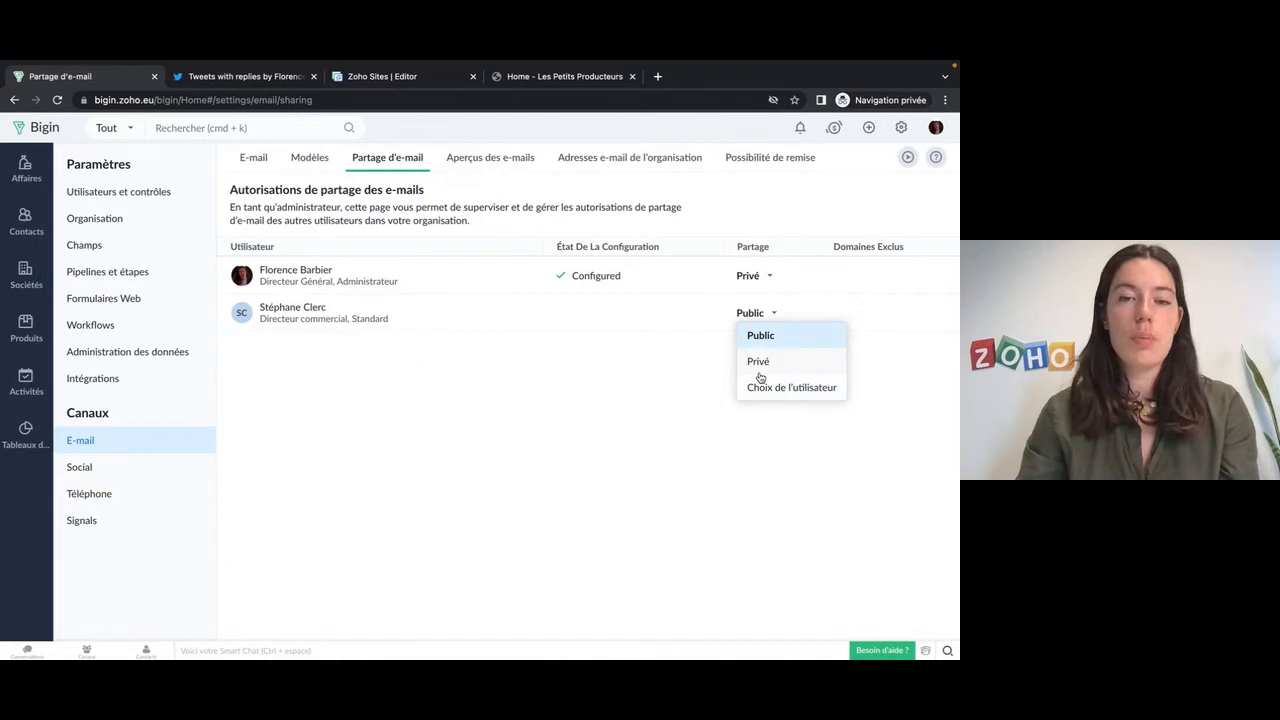
click(622, 395)
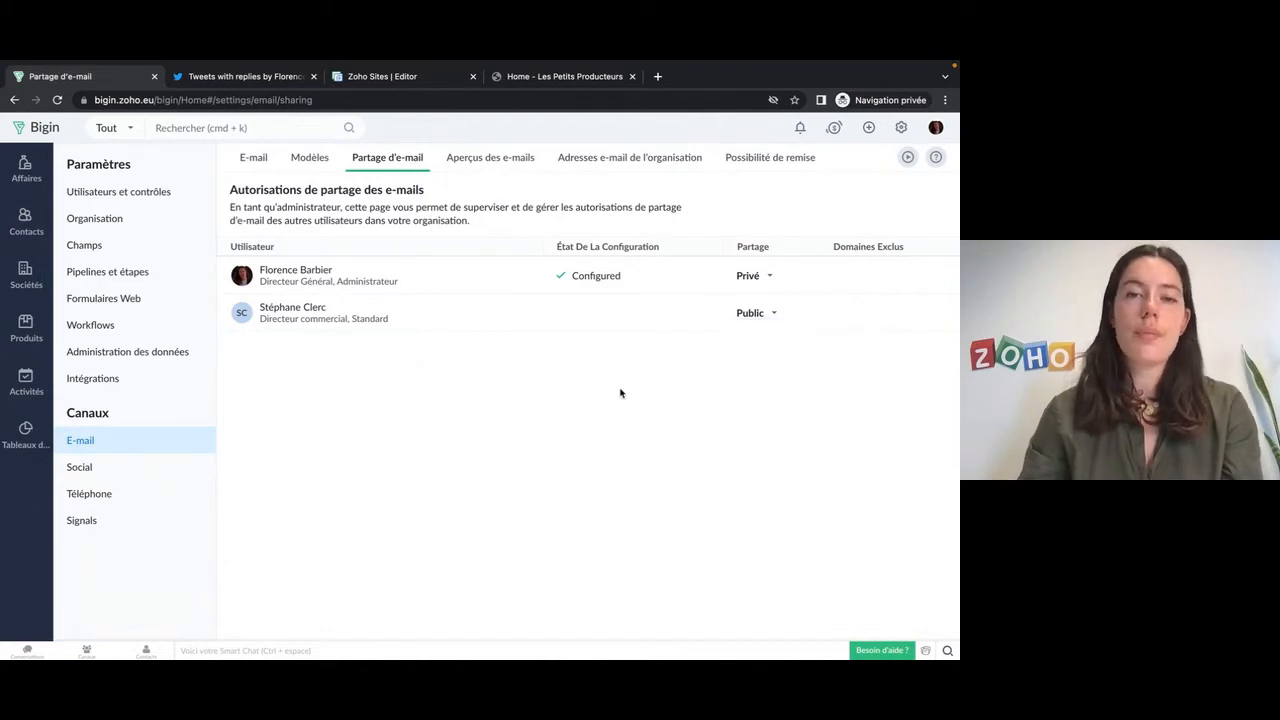
click(502, 160)
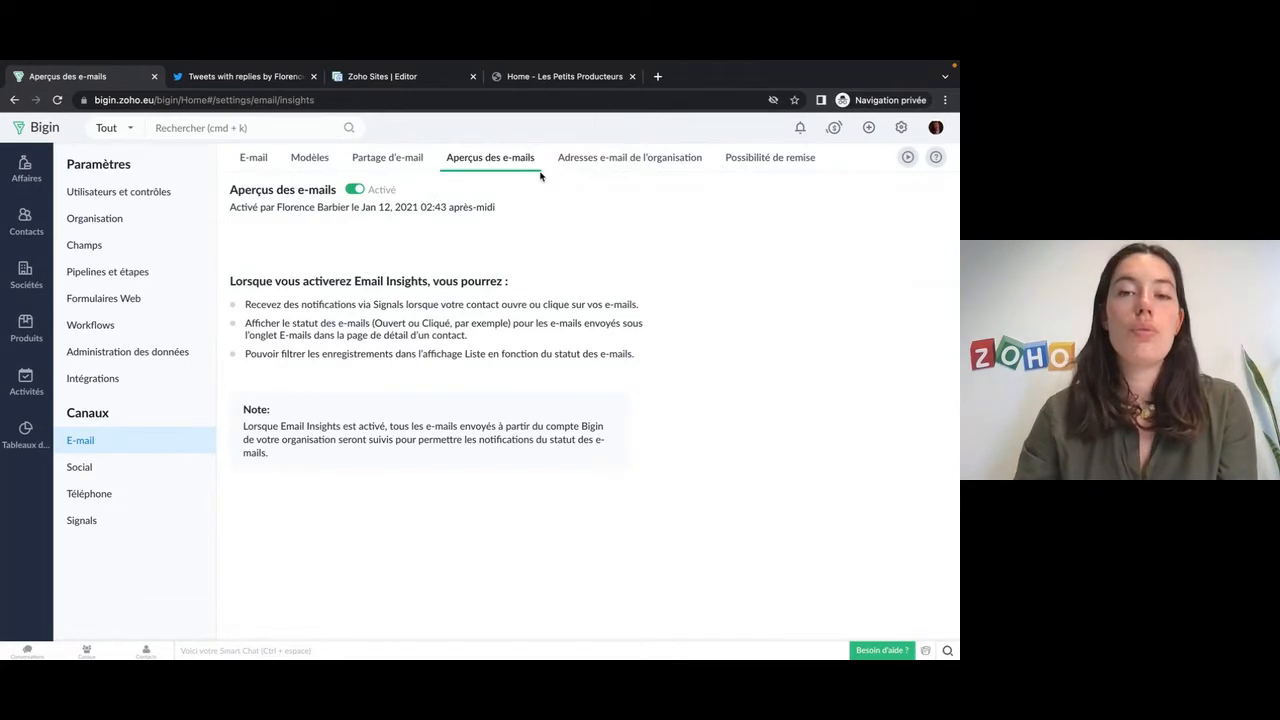
click(636, 162)
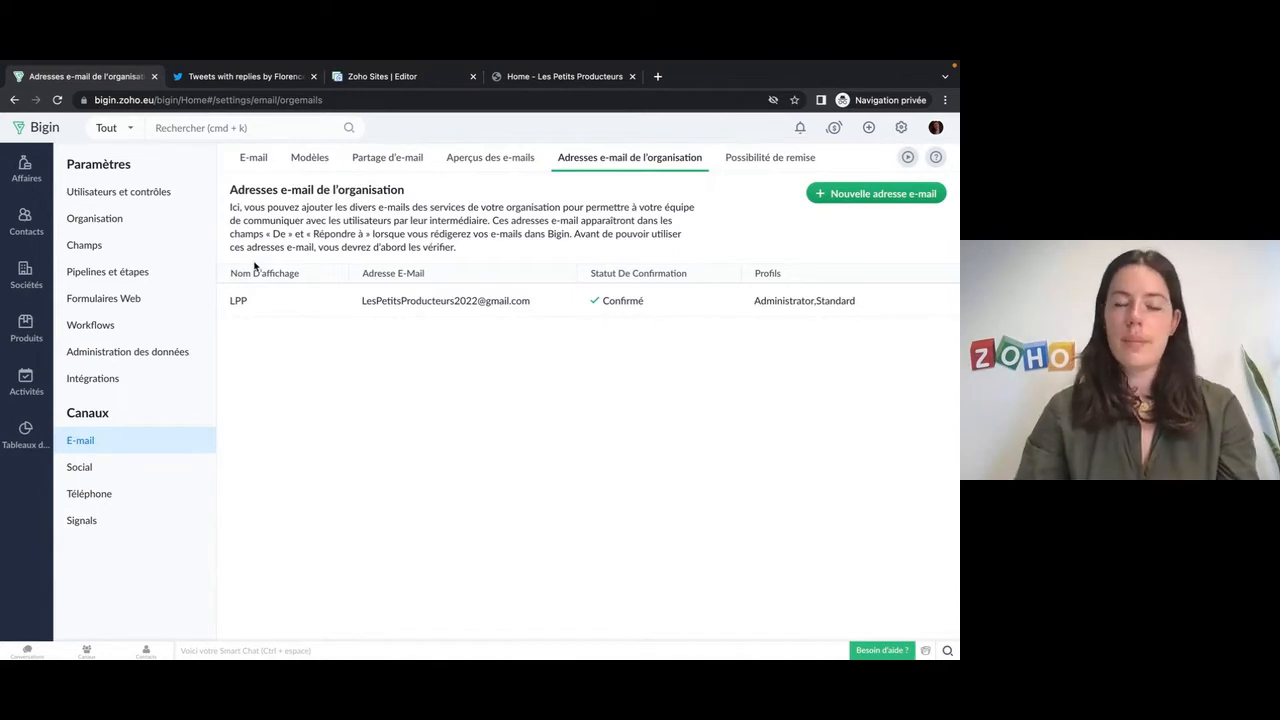
Open the Les Petits Producteurs contact's e-mail history and examine the senders, recipients, dates and statuses of the messages.
click(30, 229)
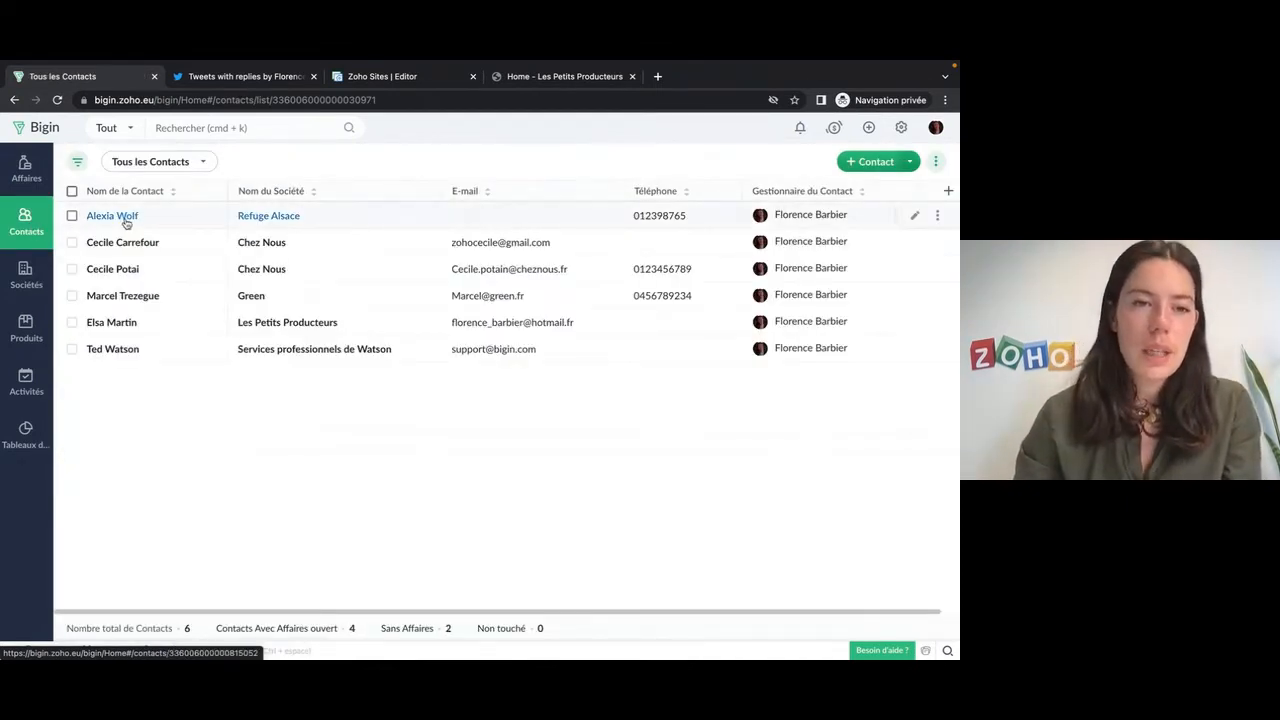
click(112, 322)
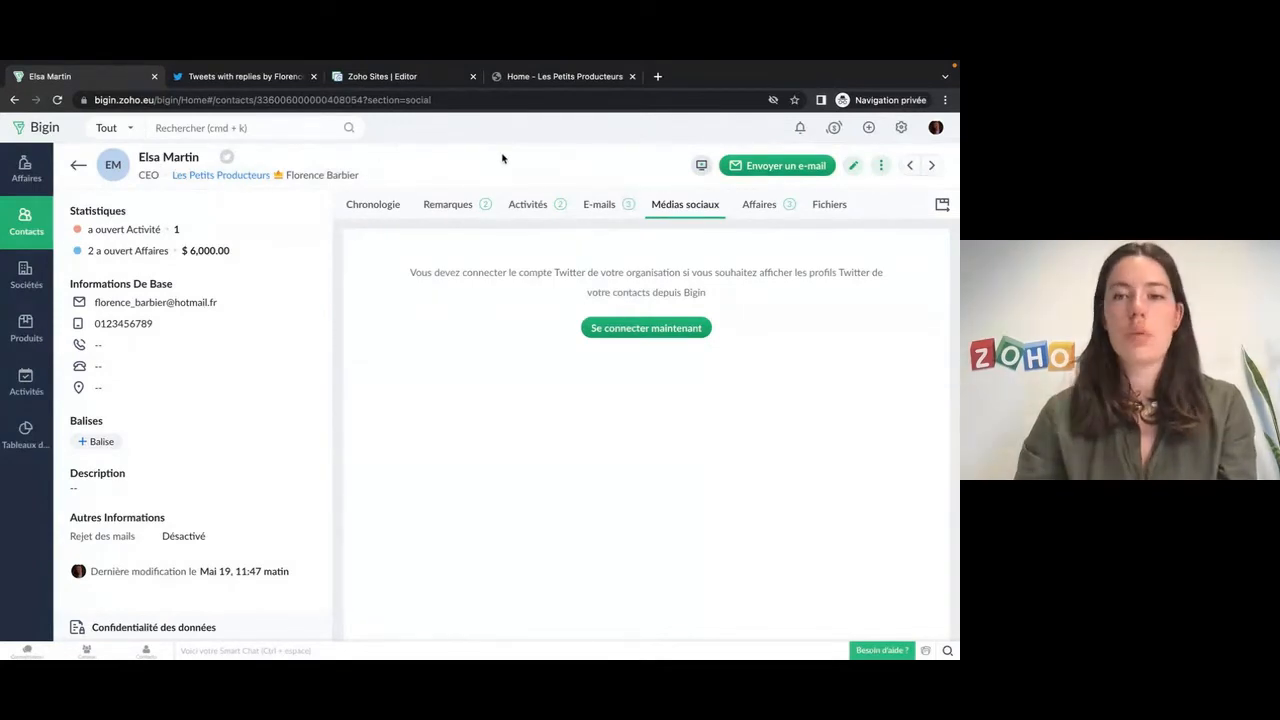
click(599, 204)
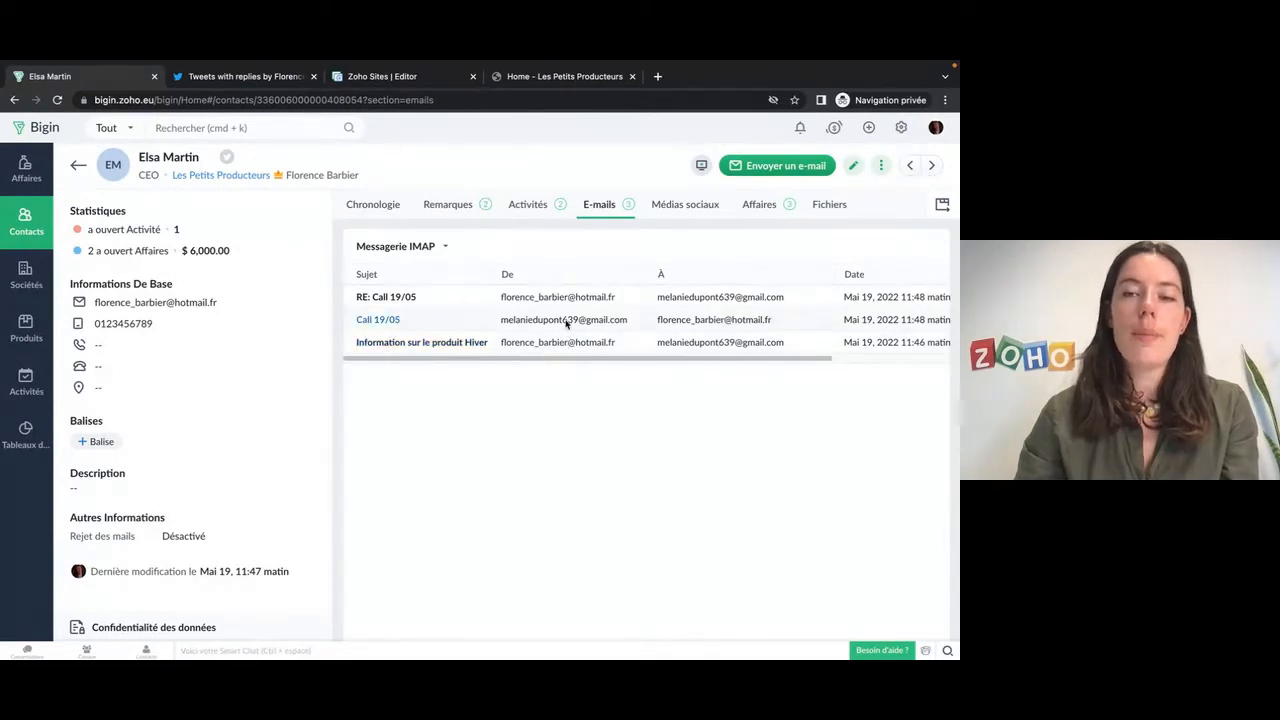
scroll(566, 322, right, 3)
scroll(566, 322, left, 3)
scroll(577, 321, right, 1)
scroll(577, 321, right, 2)
mouse_move(882, 322)
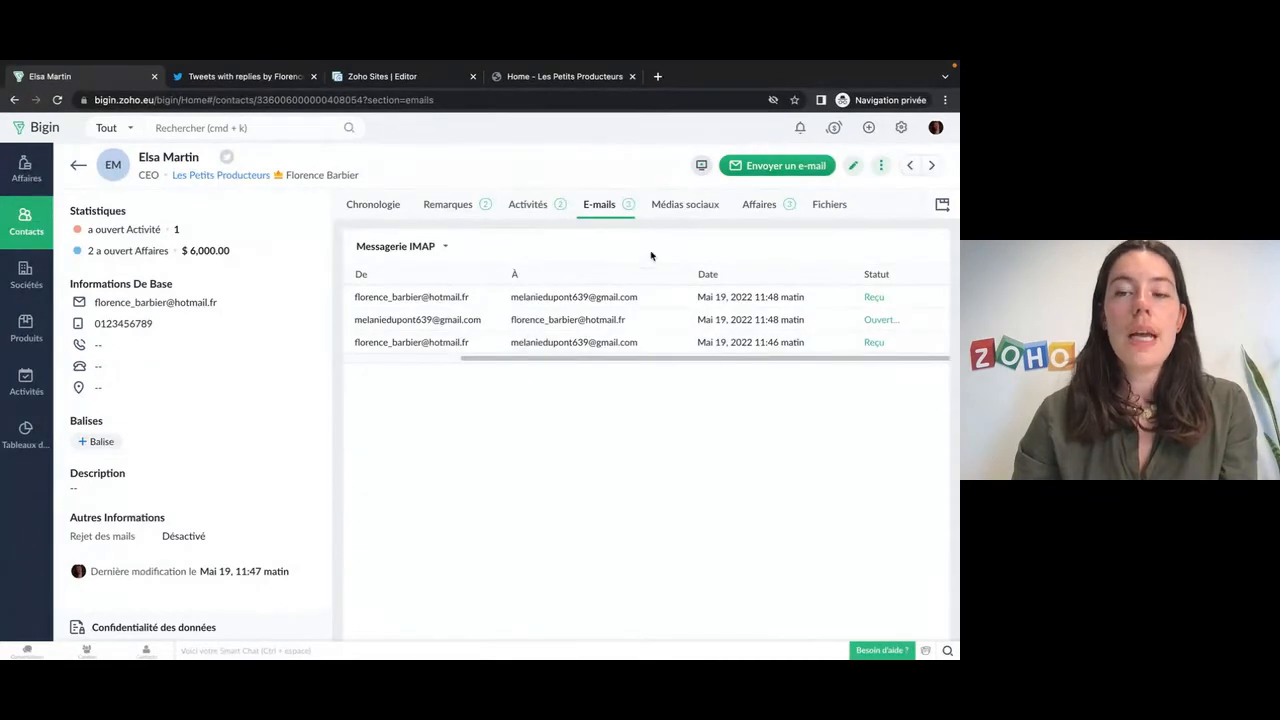
Start an e-mail to the contact from the organisation's address, view the available templates, and cancel the draft.
click(771, 169)
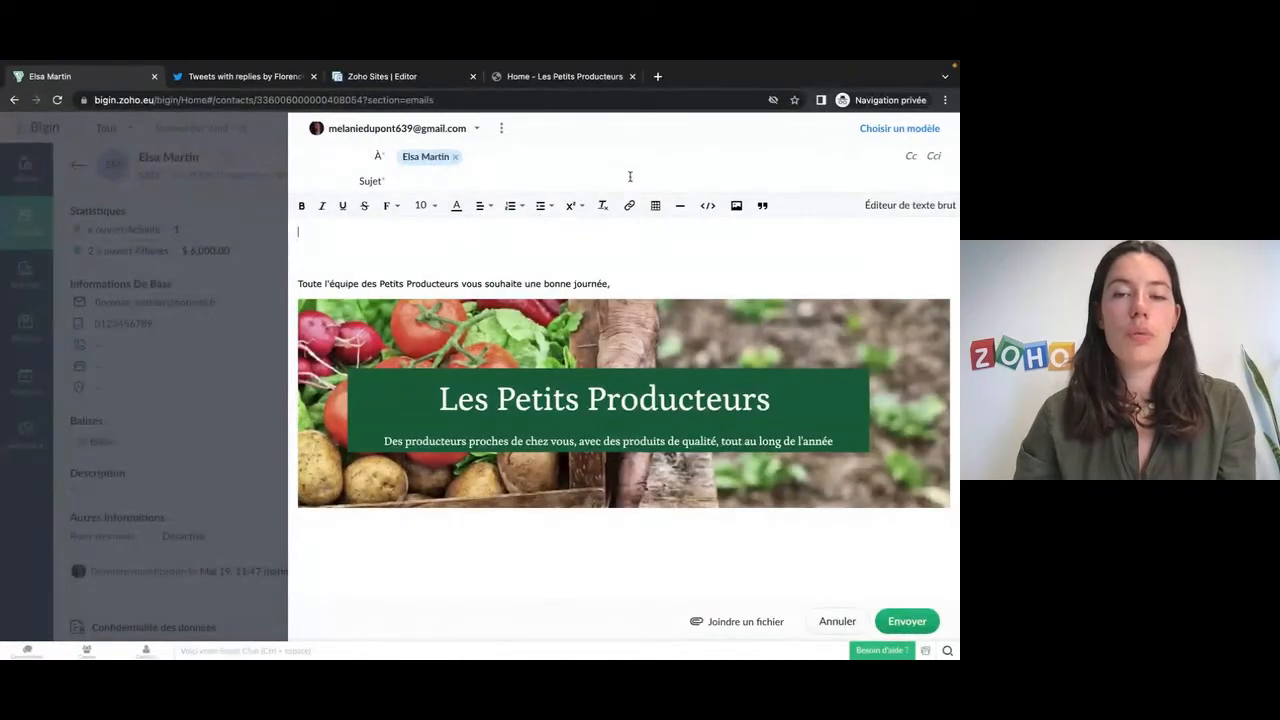
click(476, 128)
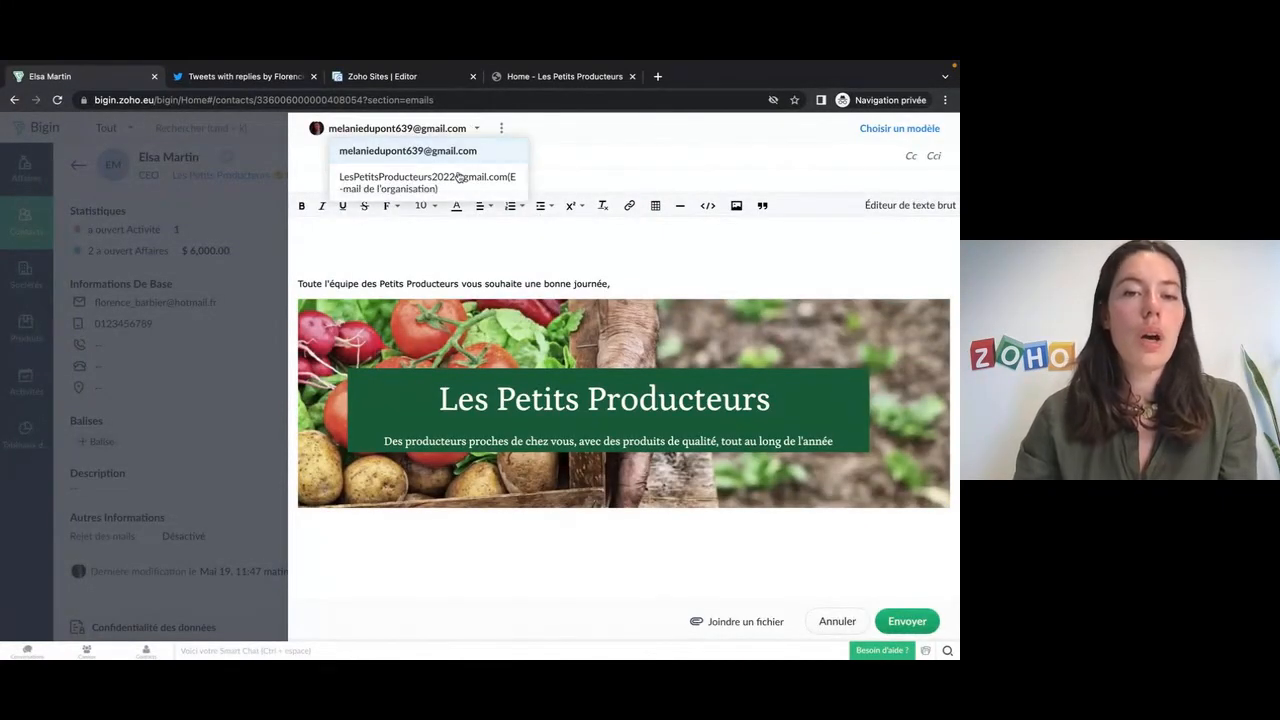
click(455, 182)
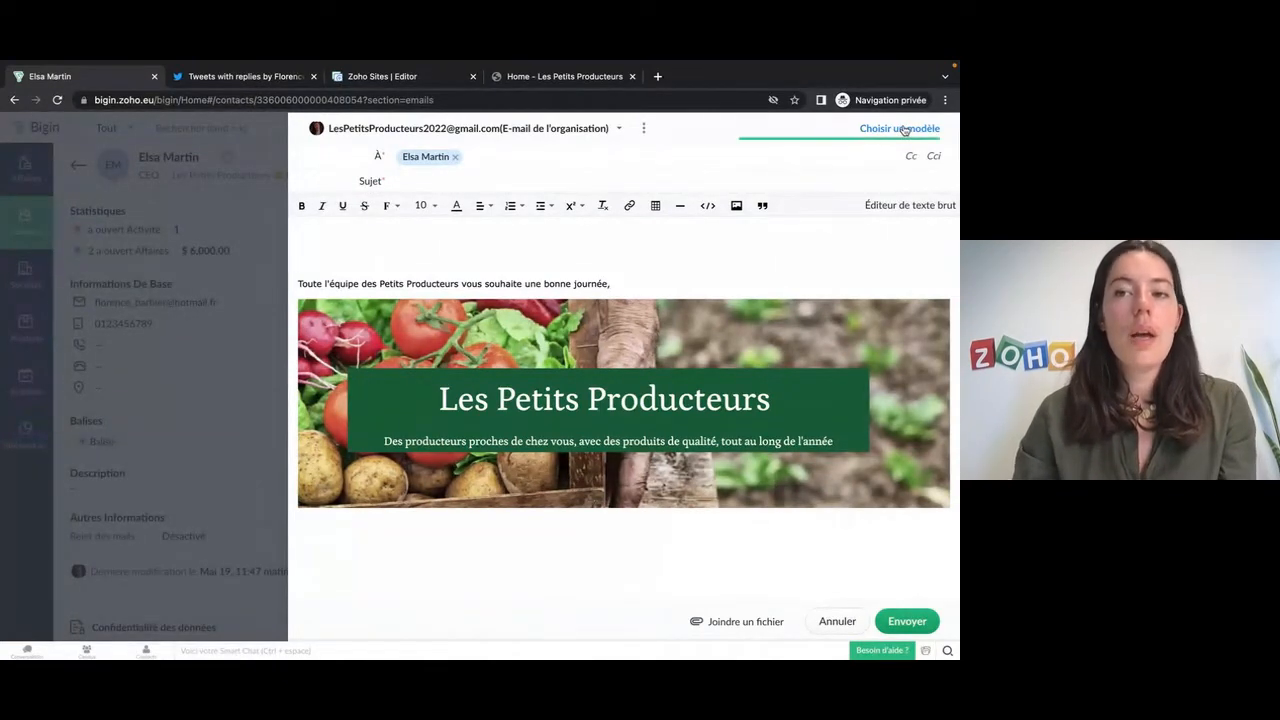
click(904, 130)
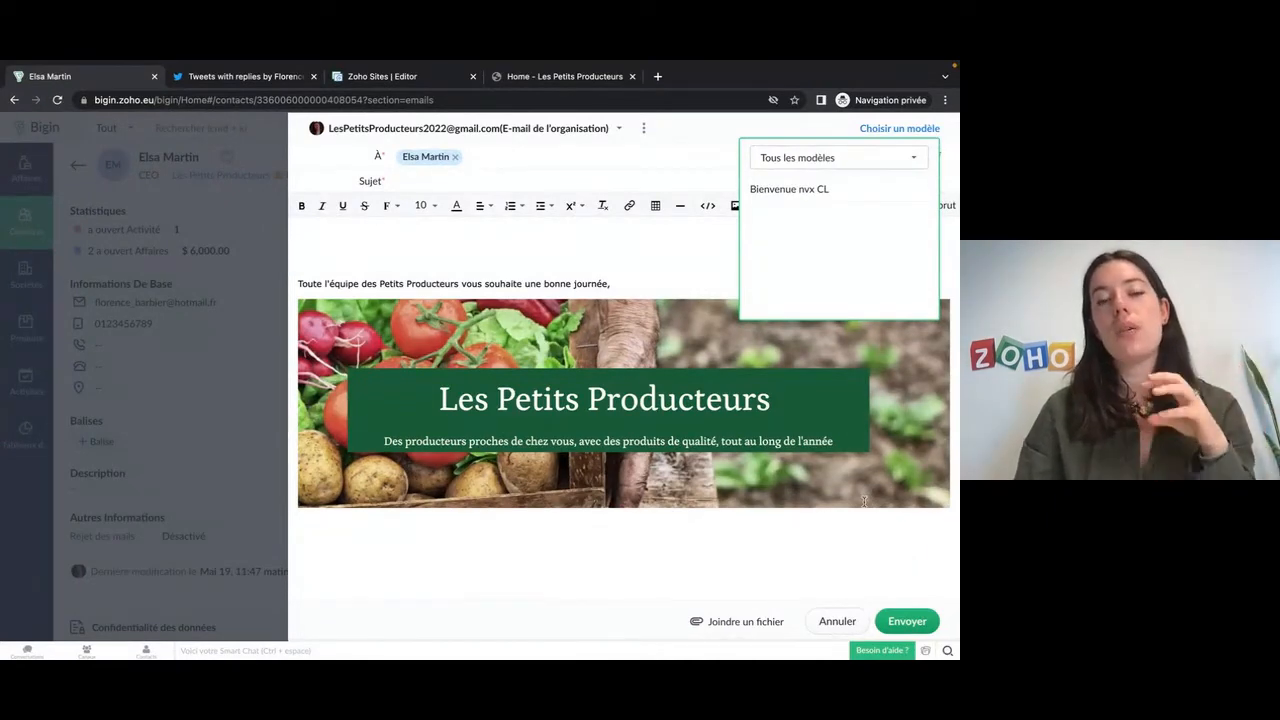
click(837, 621)
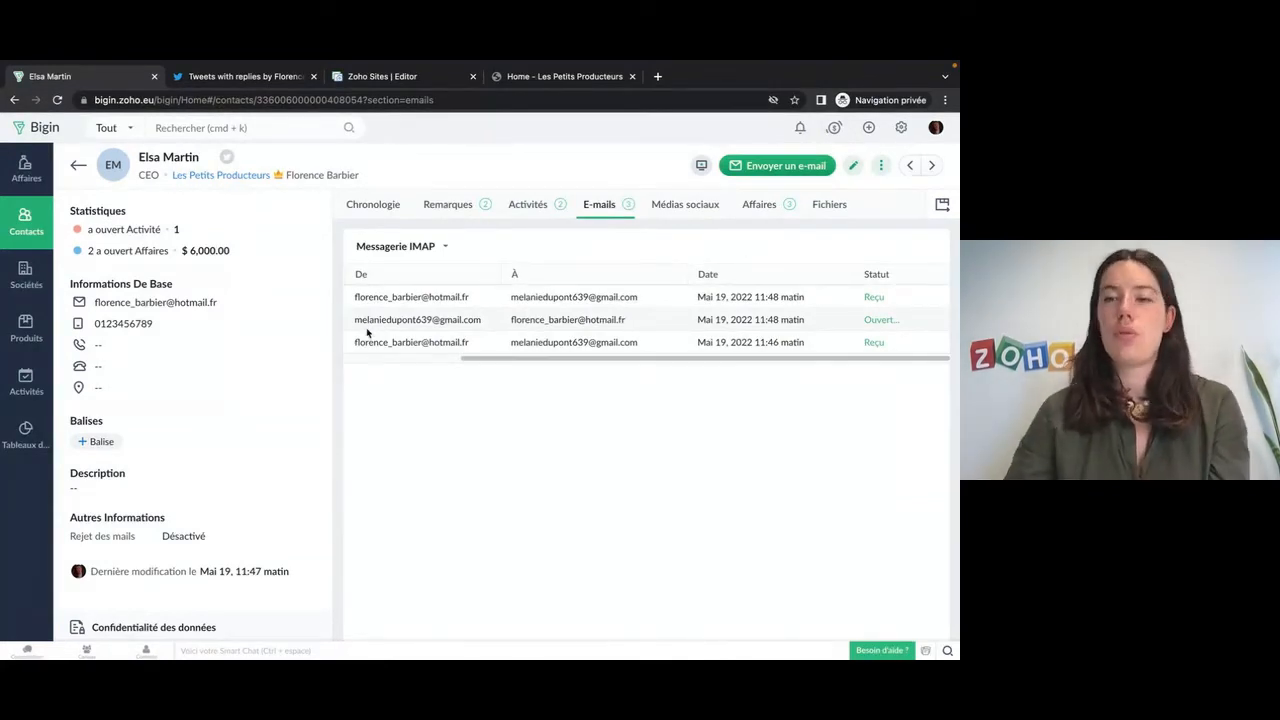
Connect the organisation's Twitter profile in the Social channel settings by authorizing Zoho Social, and dismiss the Gmail integration notice.
click(901, 127)
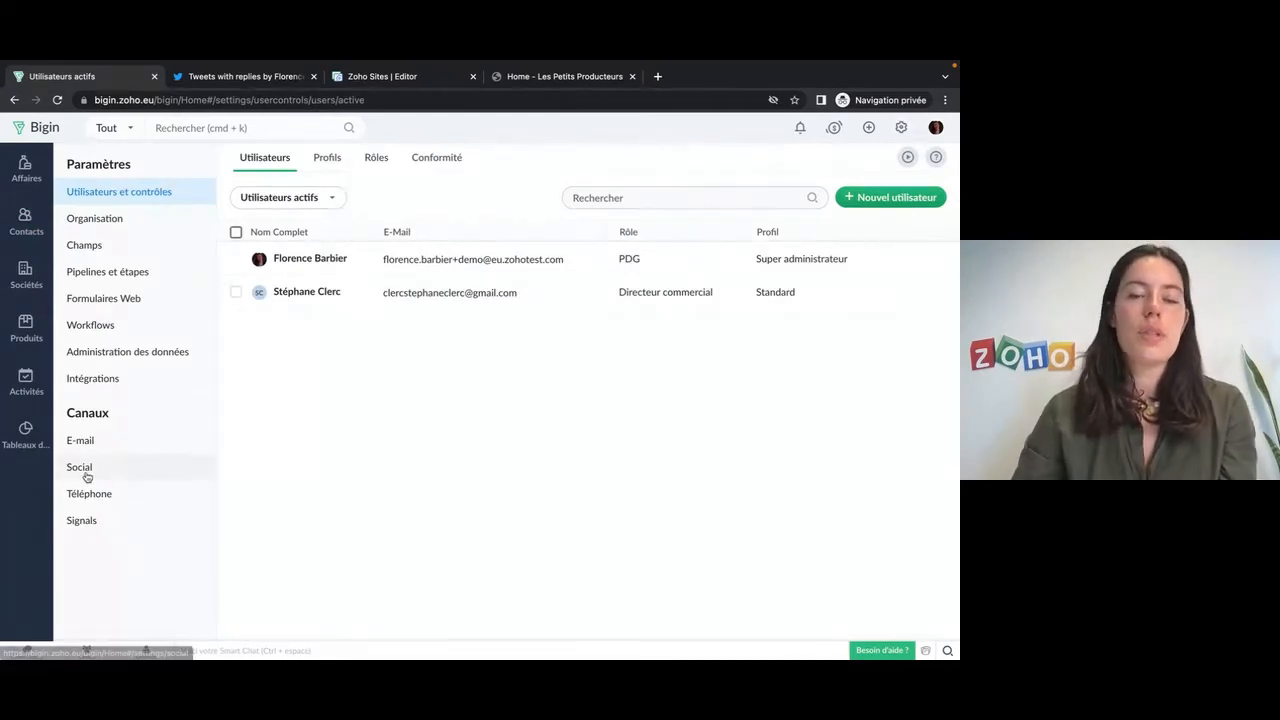
click(126, 465)
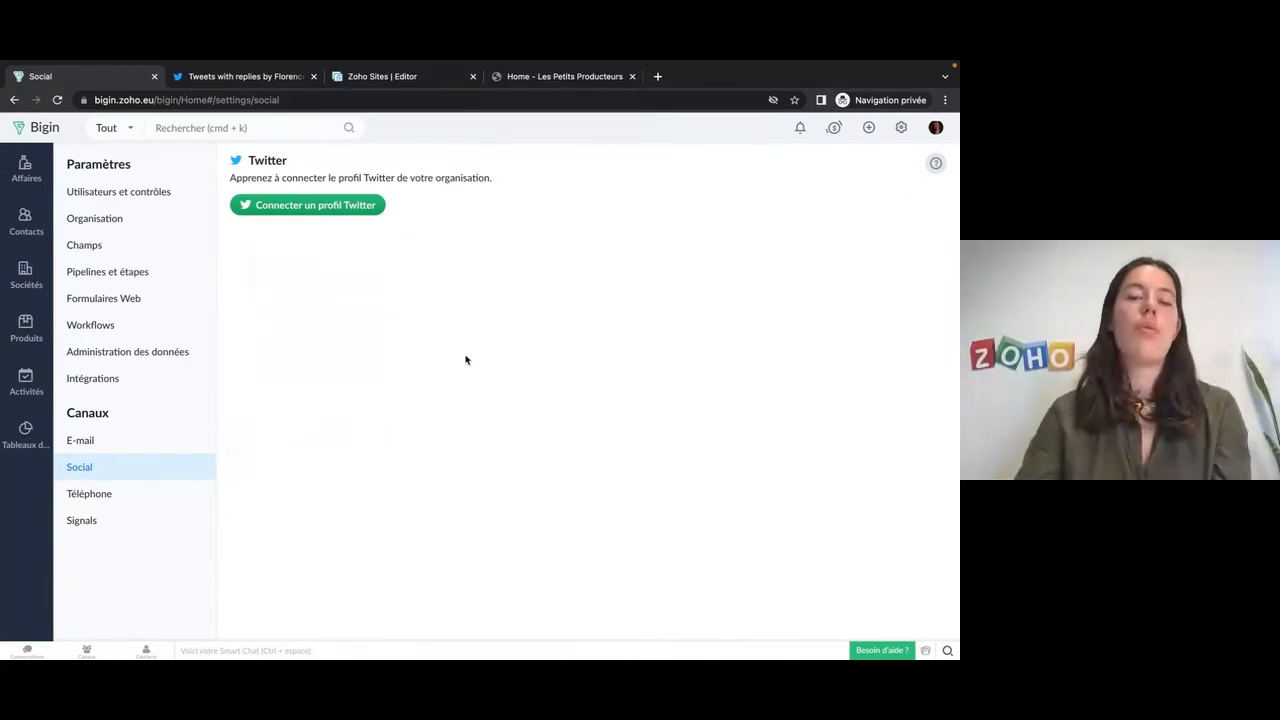
click(285, 207)
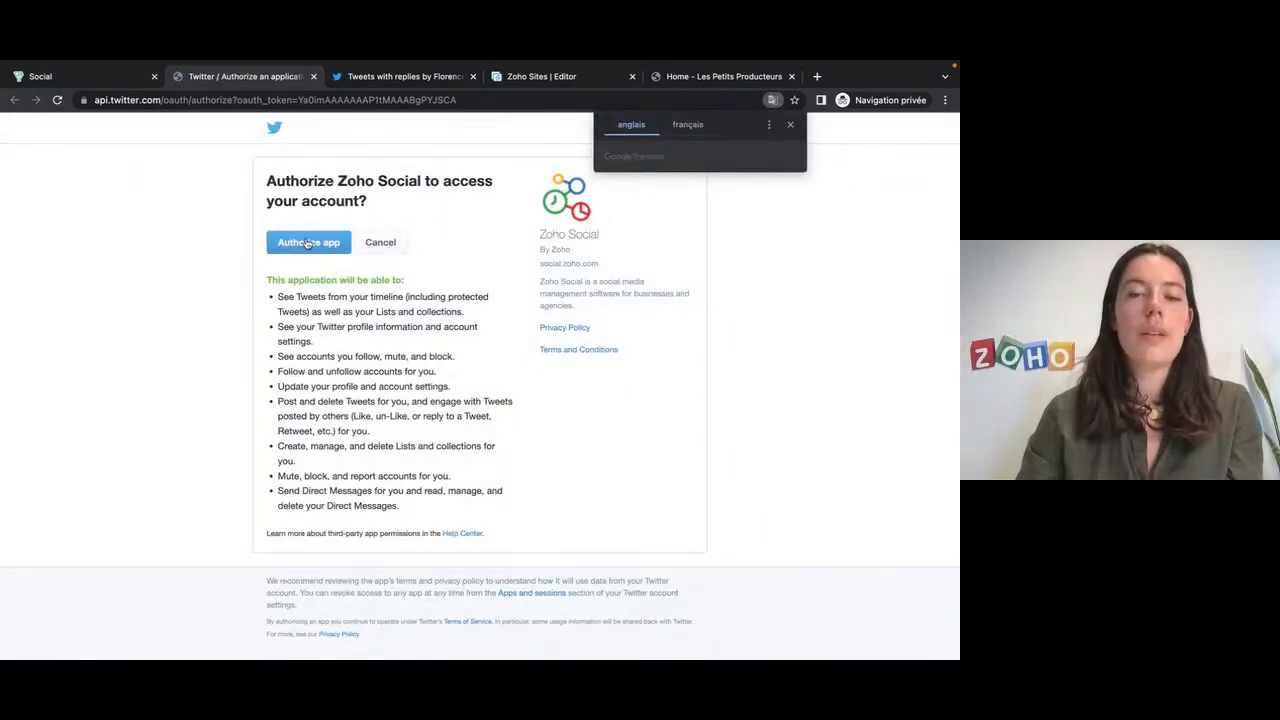
click(307, 243)
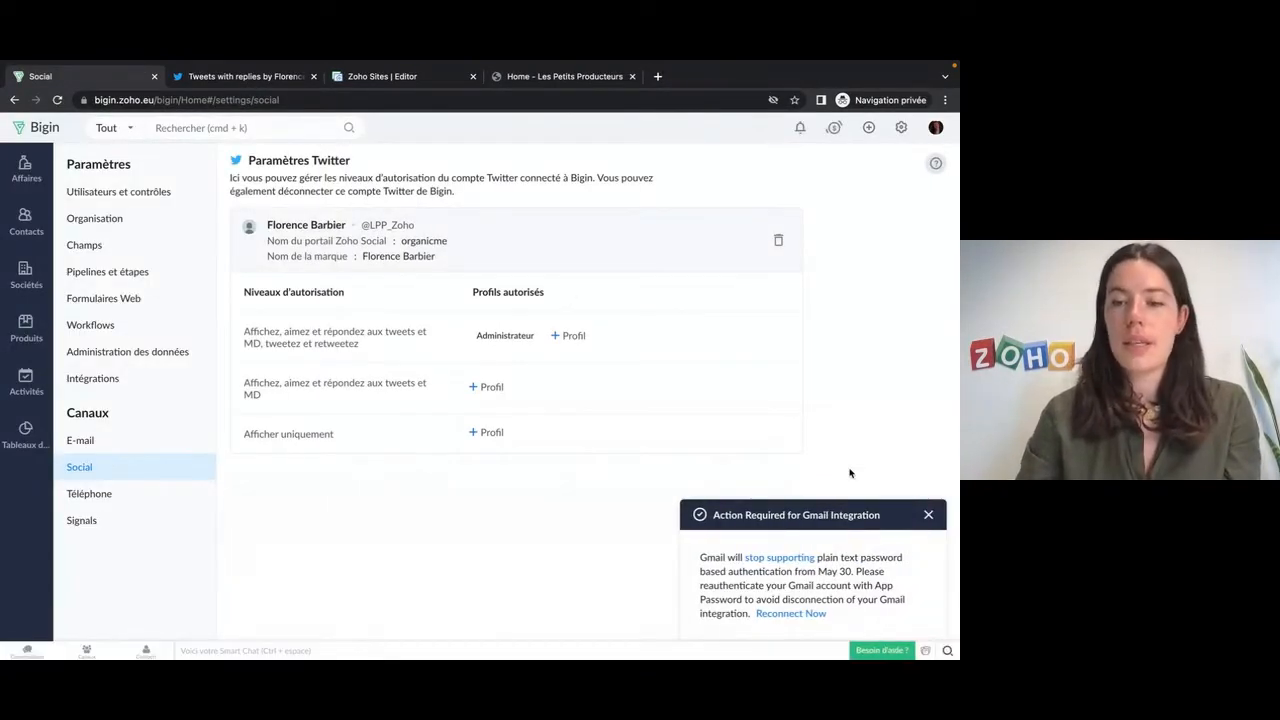
click(929, 515)
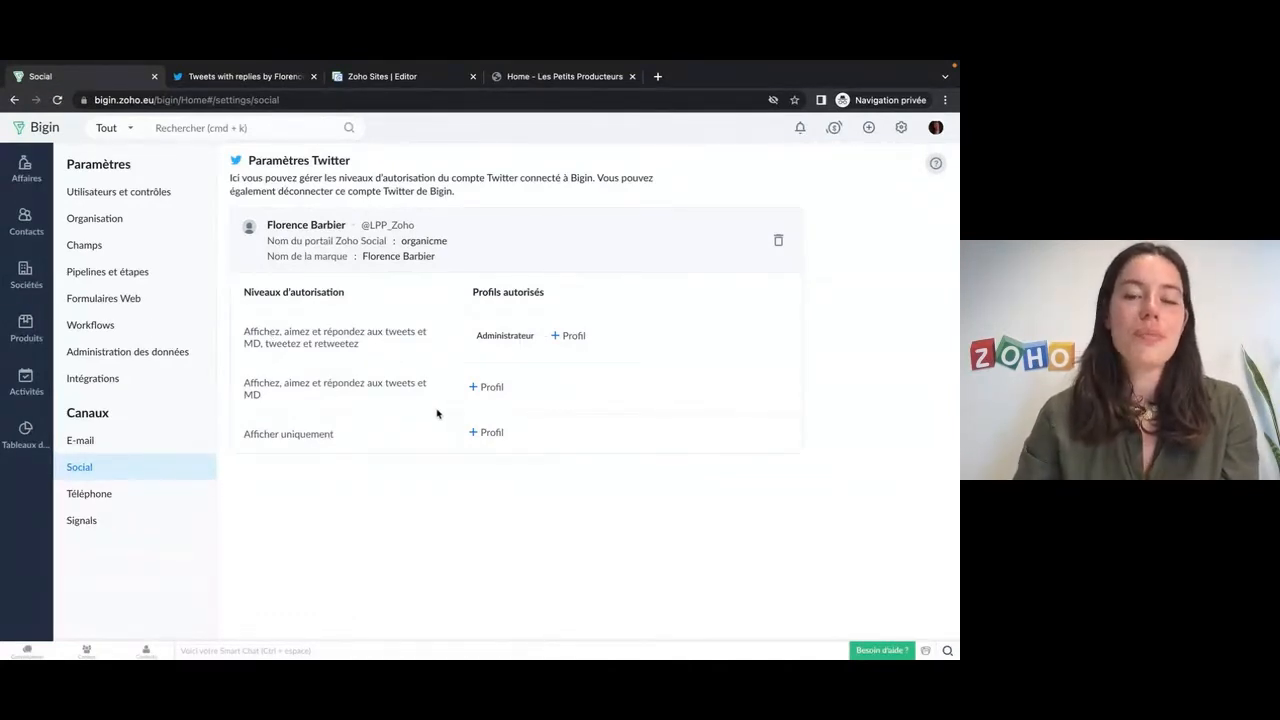
click(491, 388)
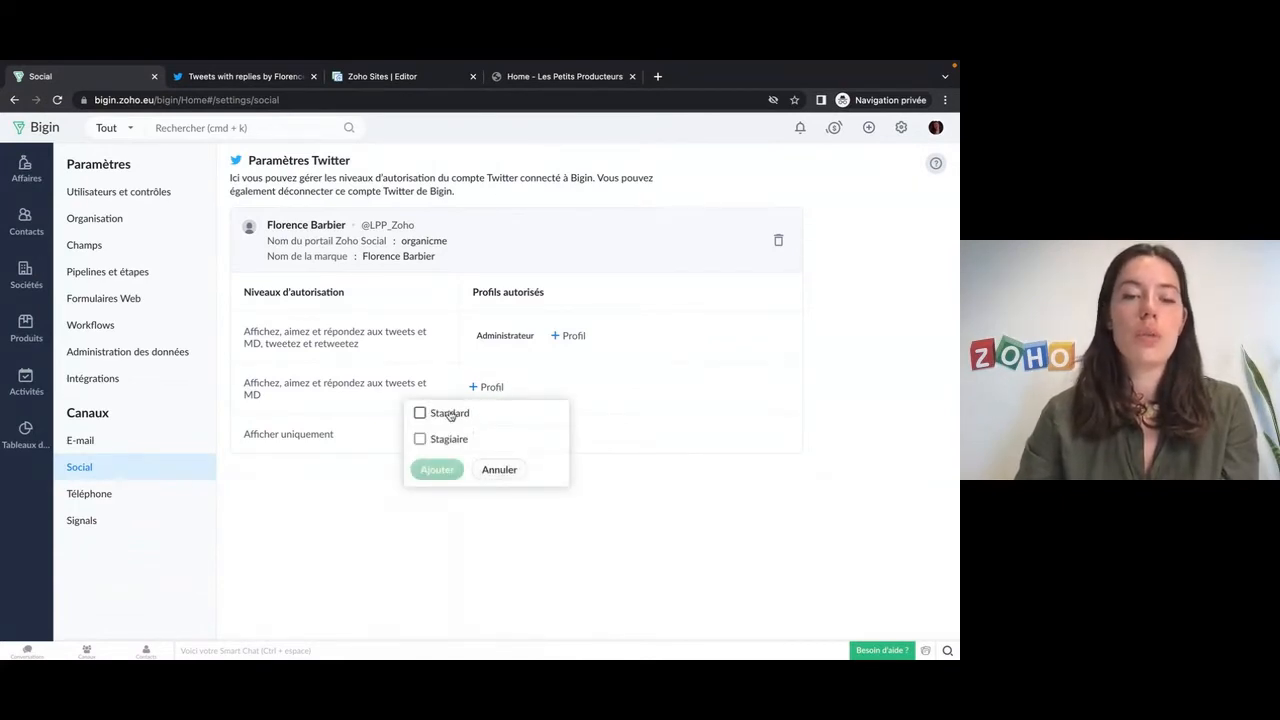
click(580, 338)
click(524, 366)
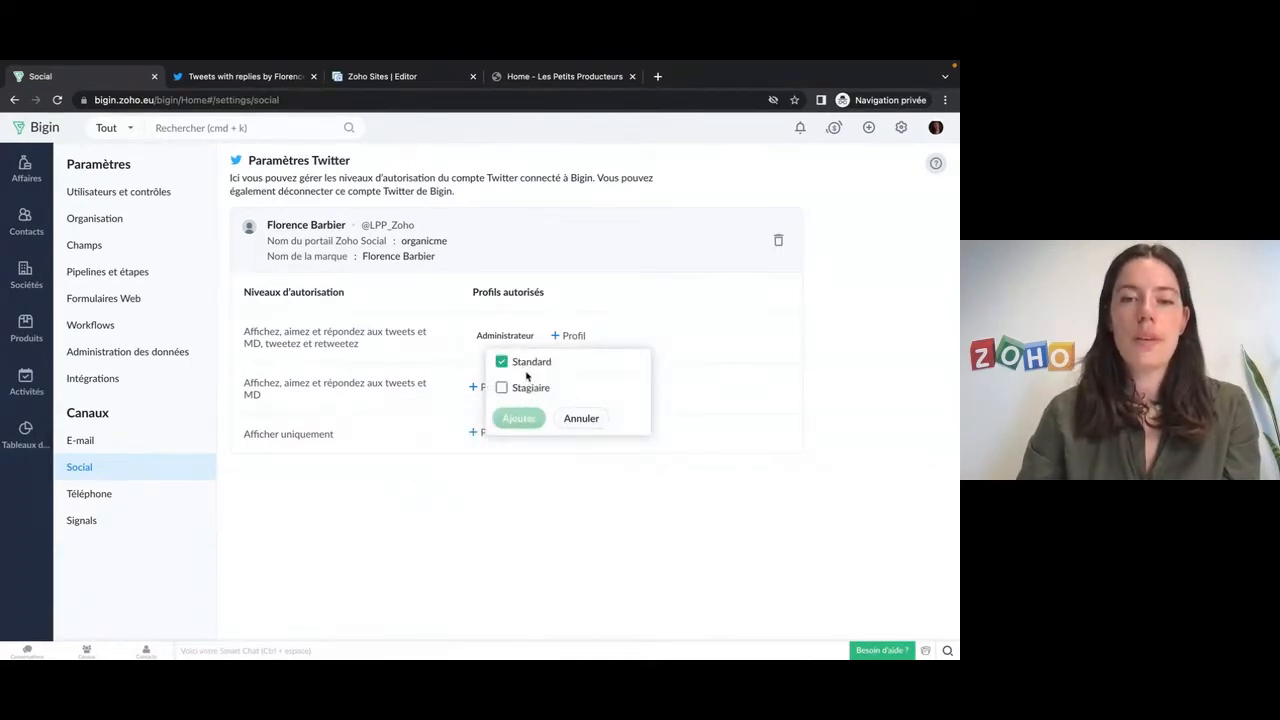
click(581, 418)
Add the Stagiaire profile to the Twitter permission level for viewing, liking and replying to tweets and direct messages.
click(478, 388)
click(448, 441)
click(437, 470)
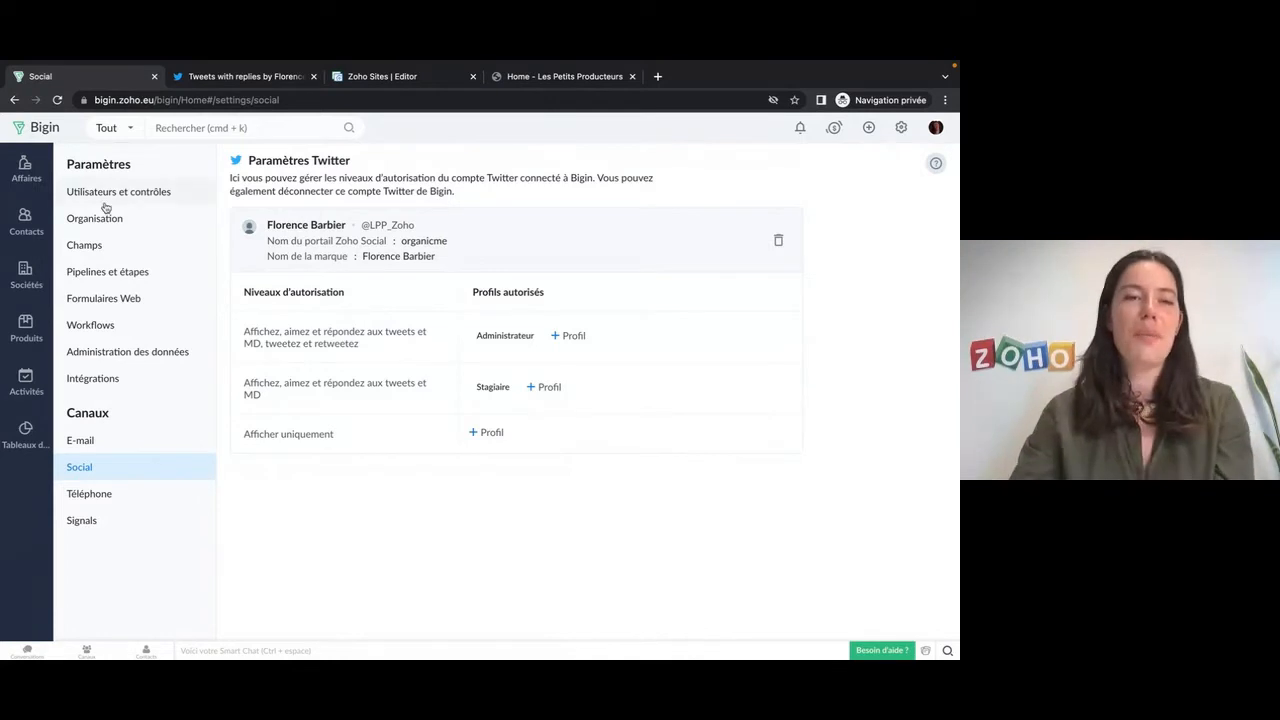
Start associating a Twitter profile with the Refuge Alsace contact and browse the suggested profiles.
click(29, 233)
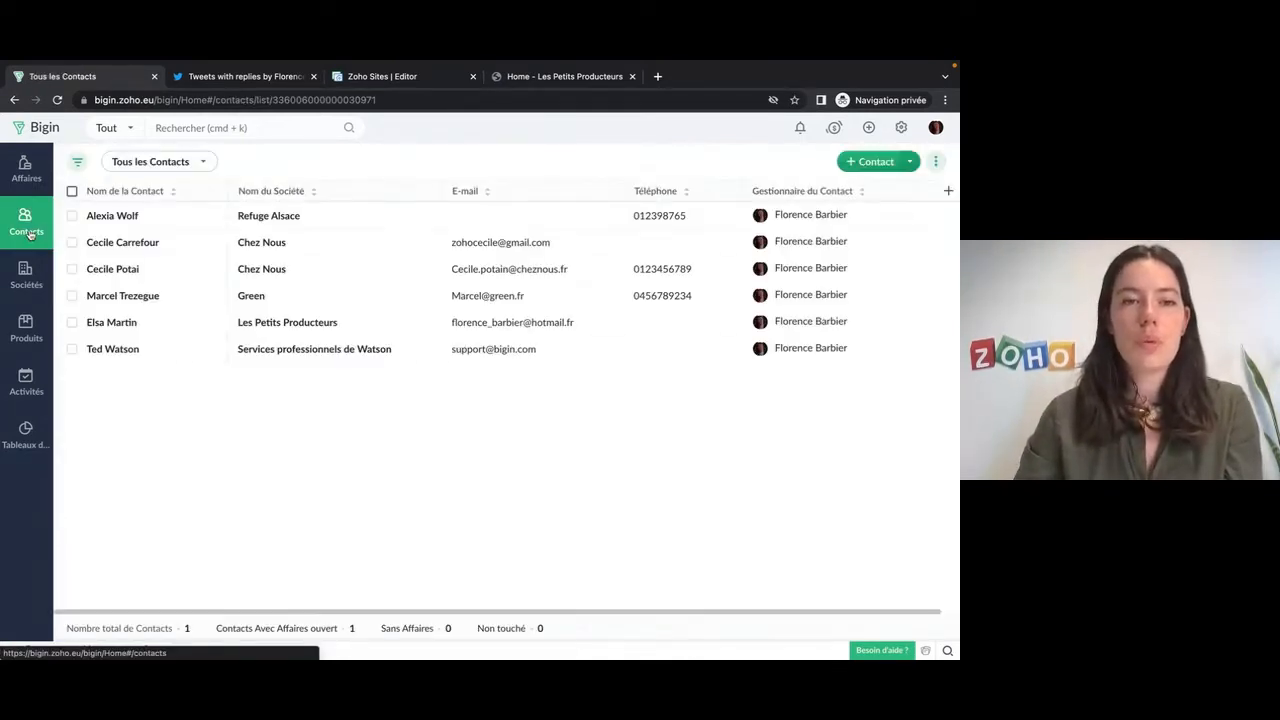
click(118, 216)
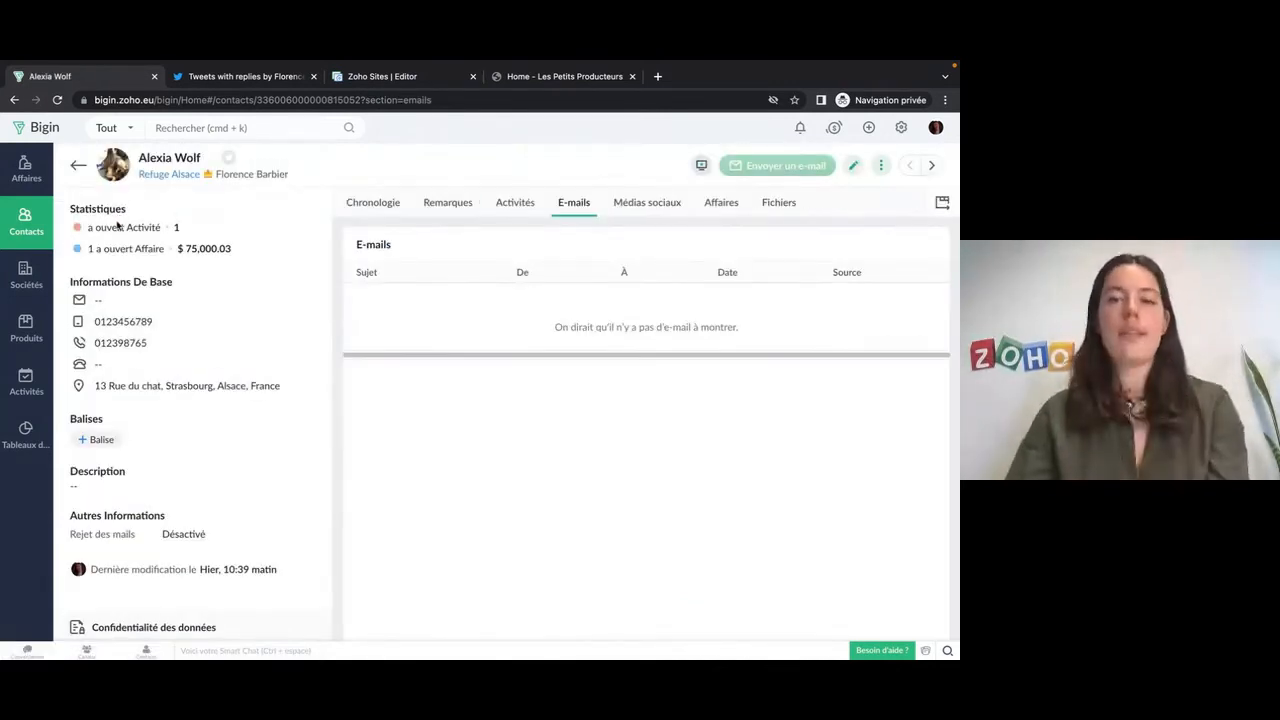
click(692, 205)
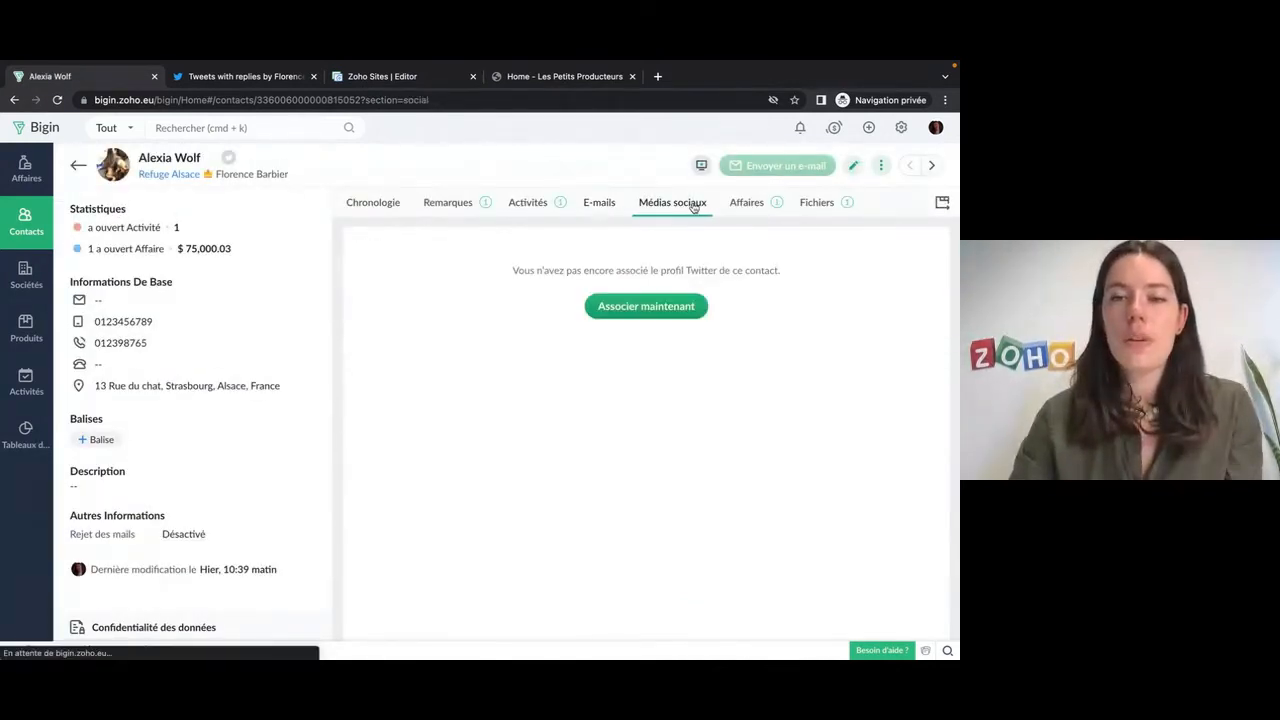
click(660, 313)
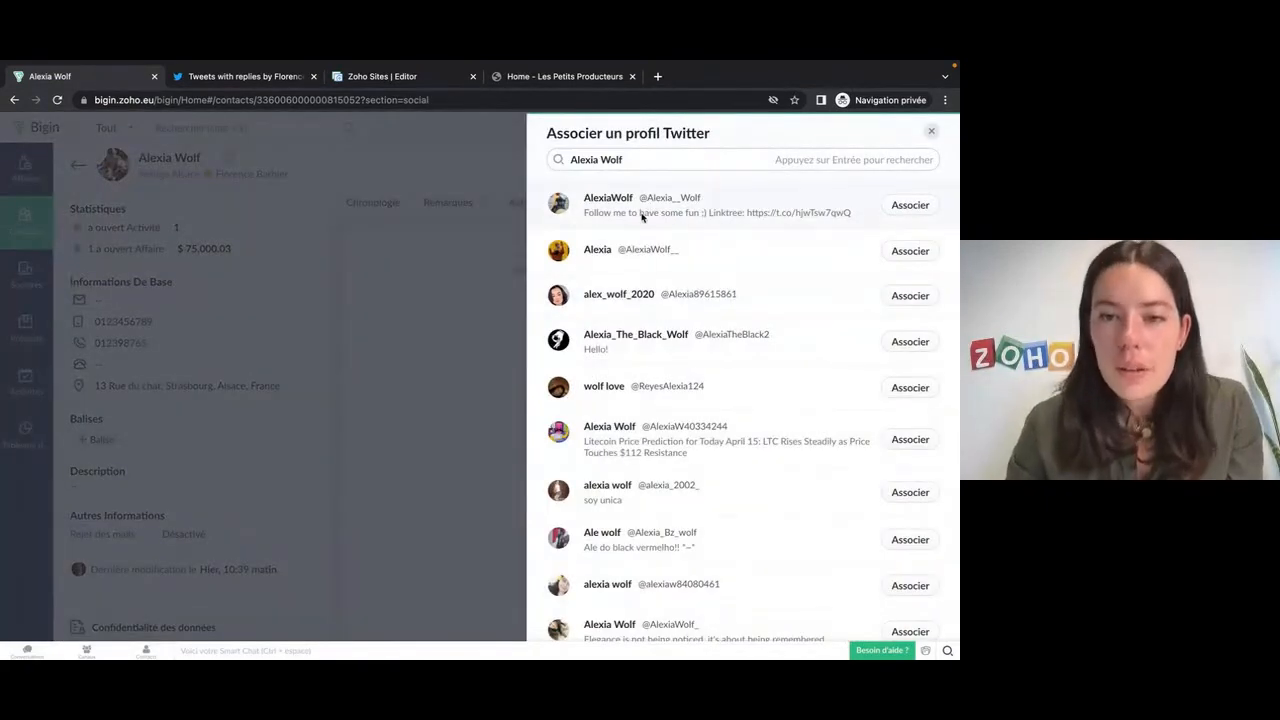
scroll(694, 310, down, 2)
scroll(694, 310, down, 3)
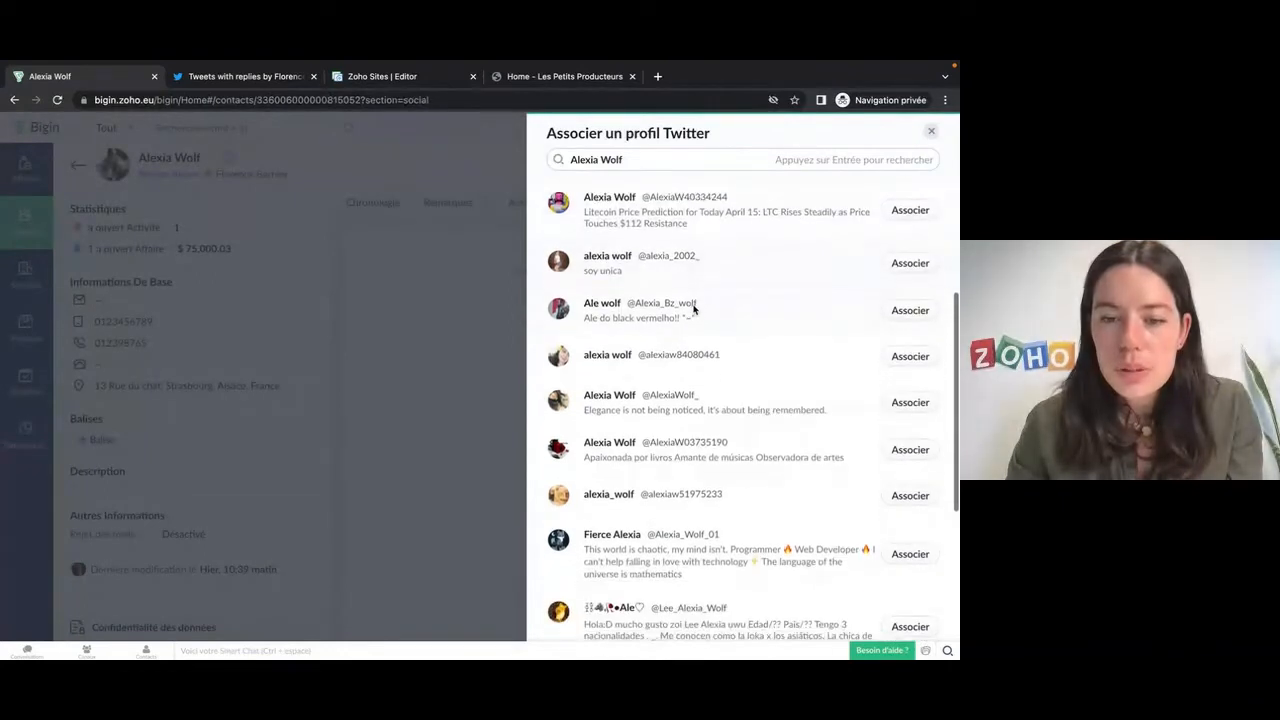
scroll(694, 310, up, 5)
click(250, 68)
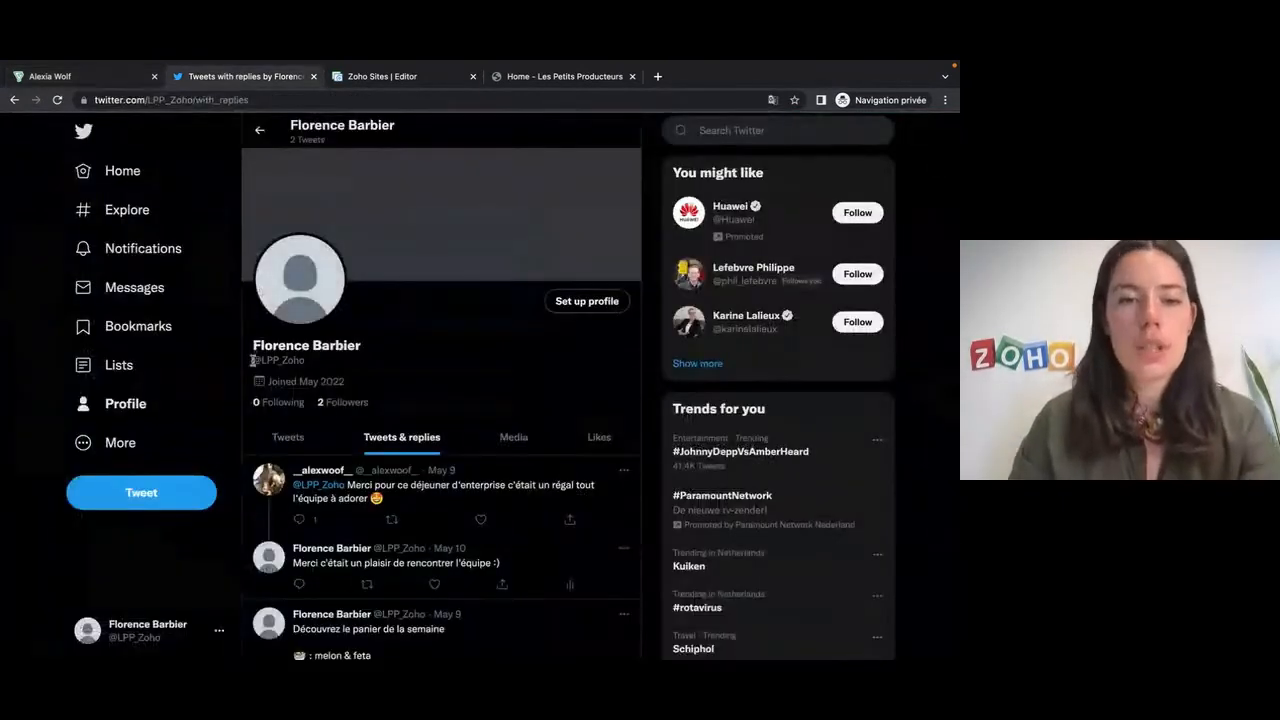
mouse_move(286, 475)
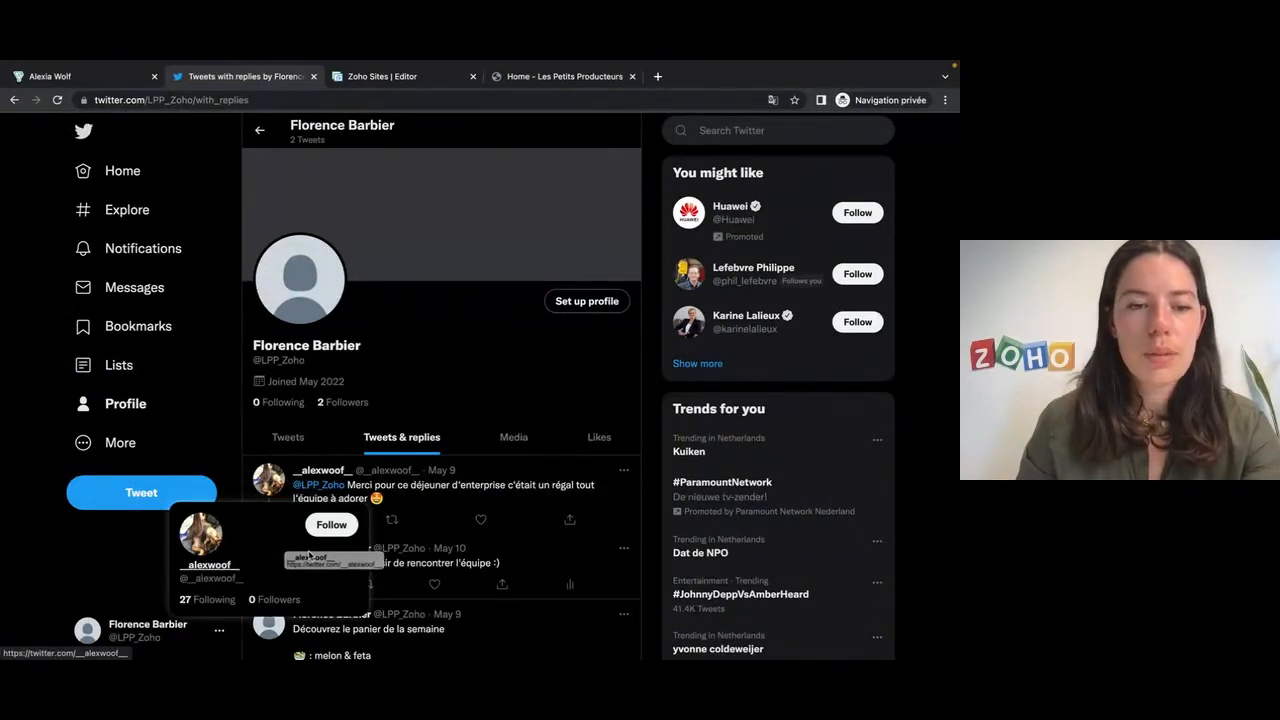
click(110, 80)
Search for the customer's Twitter handle and associate the matching profile with the Refuge Alsace contact.
triple_click(677, 165)
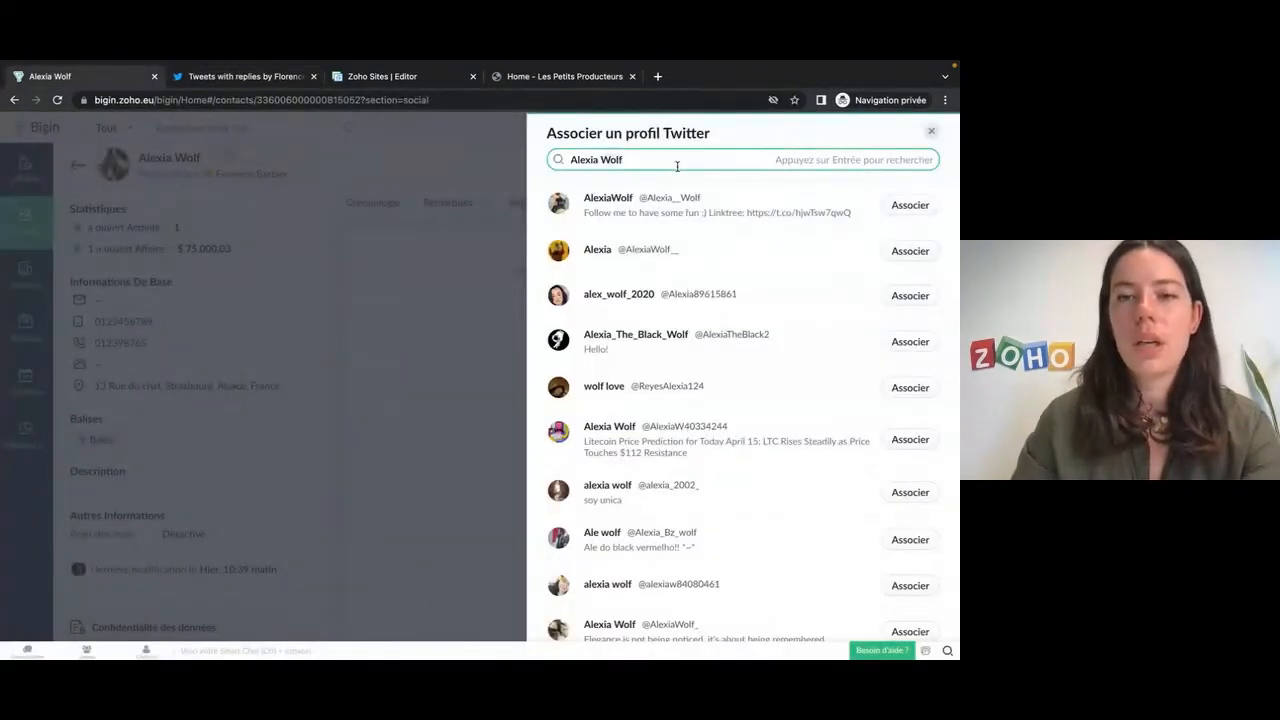
text(_alexwoo)
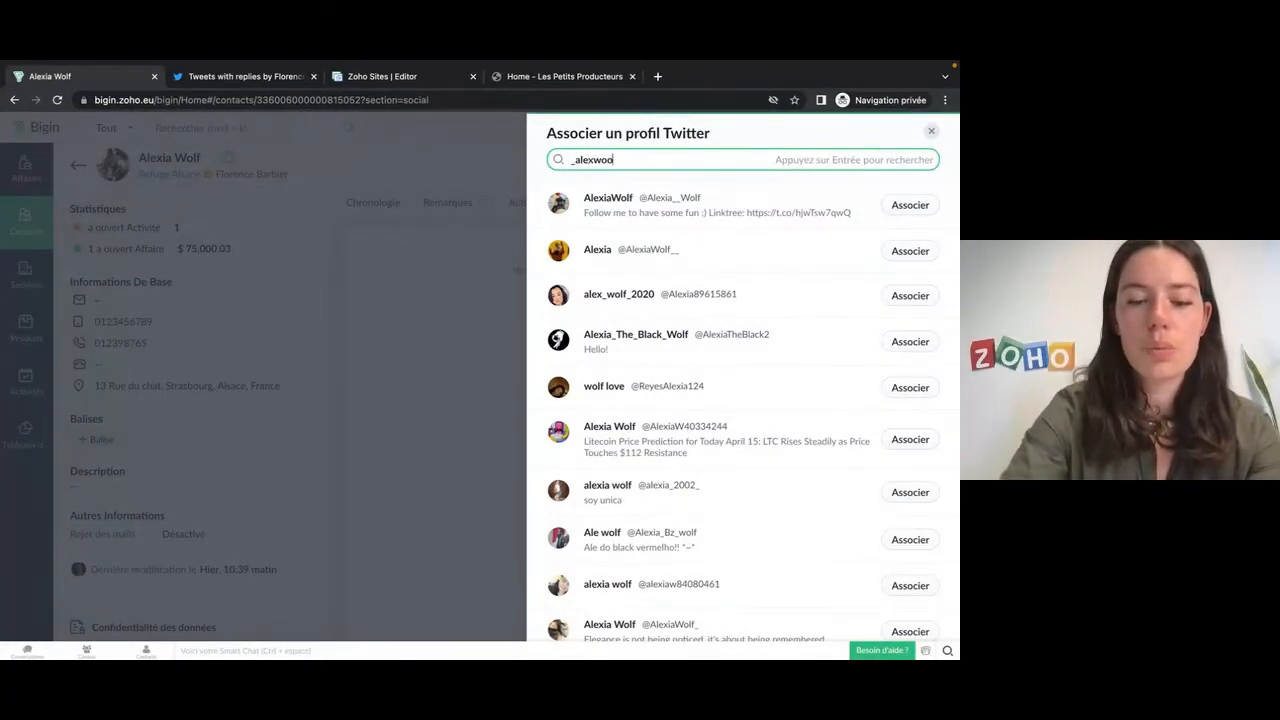
text(f_)
key(Return)
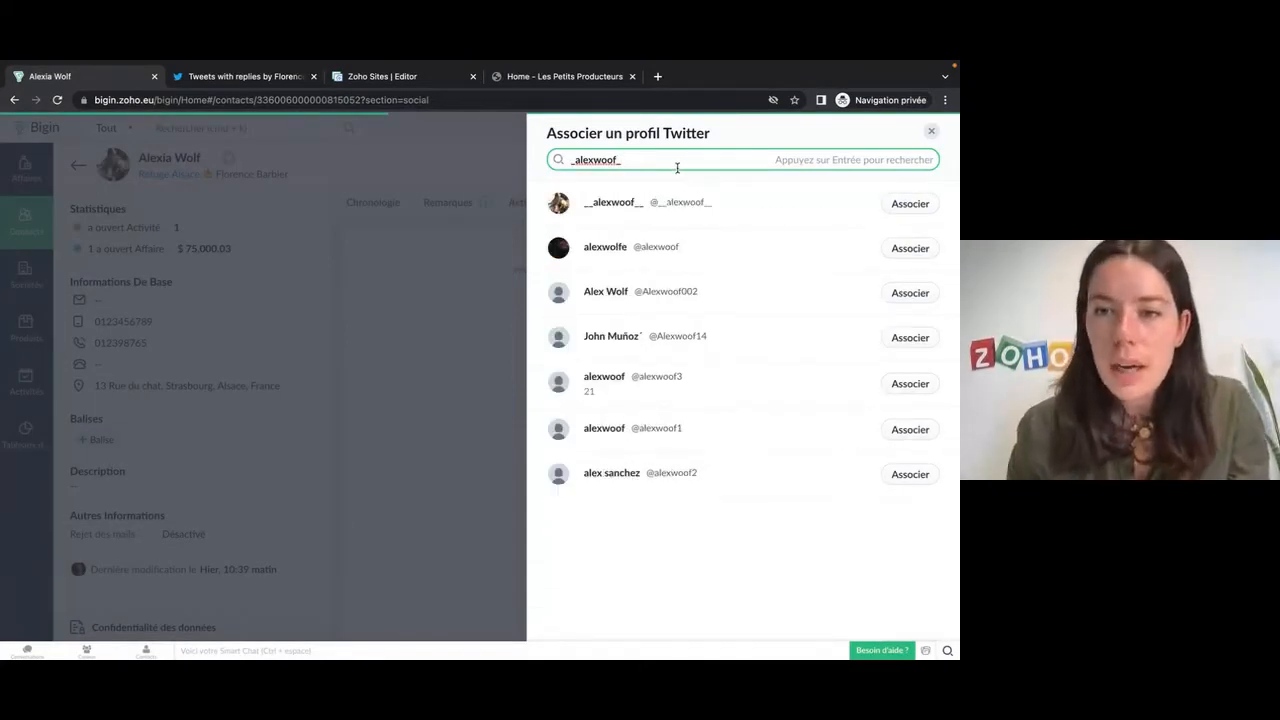
click(921, 207)
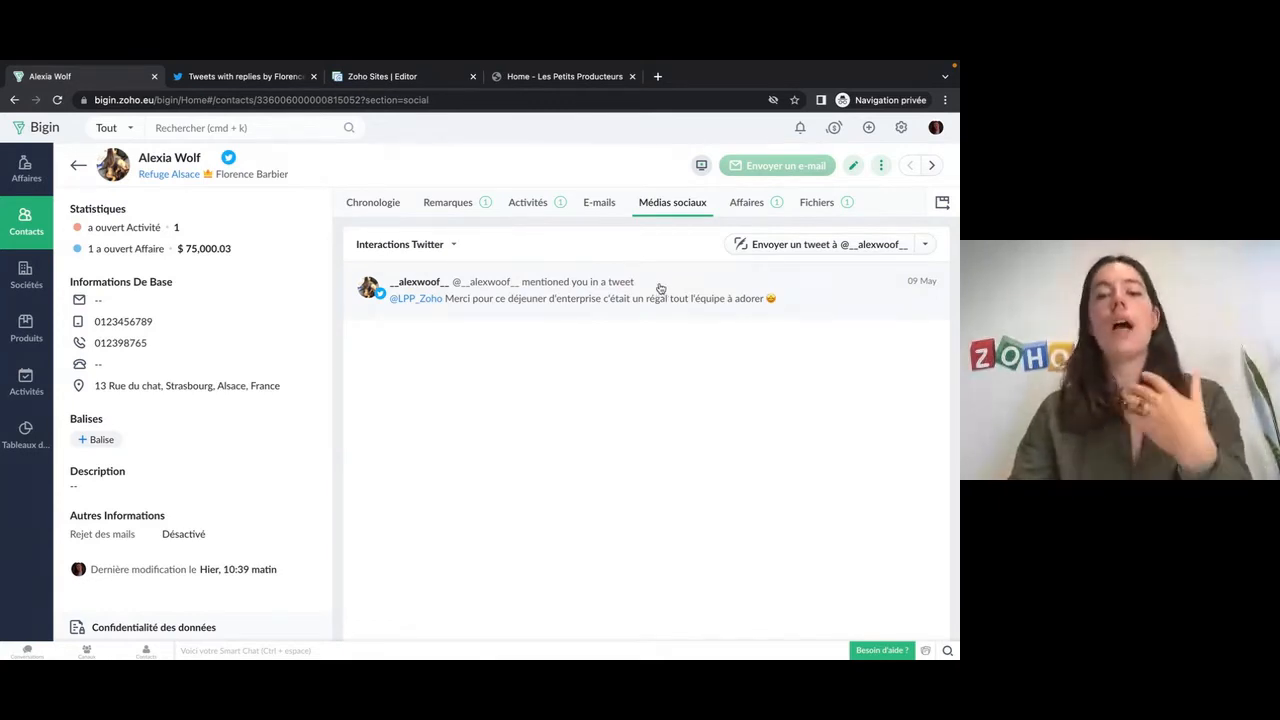
Open a new tweet addressed to the contact and cancel it without sending.
click(834, 245)
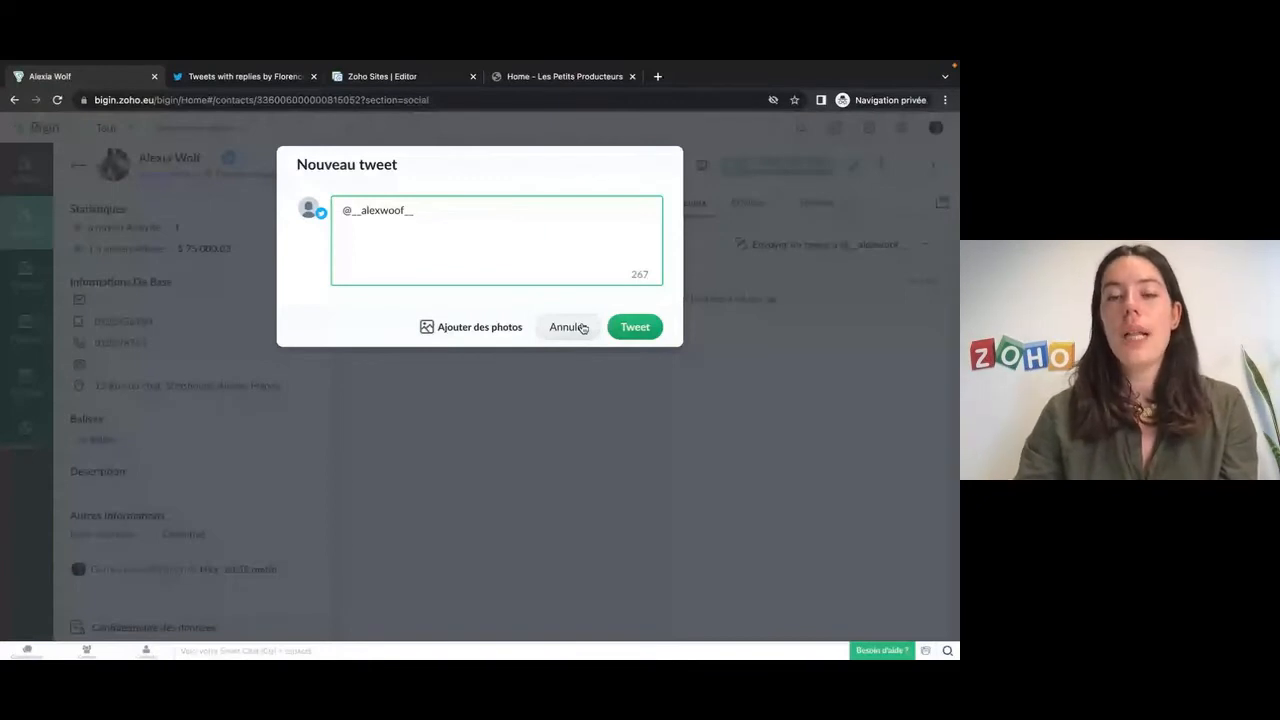
click(583, 327)
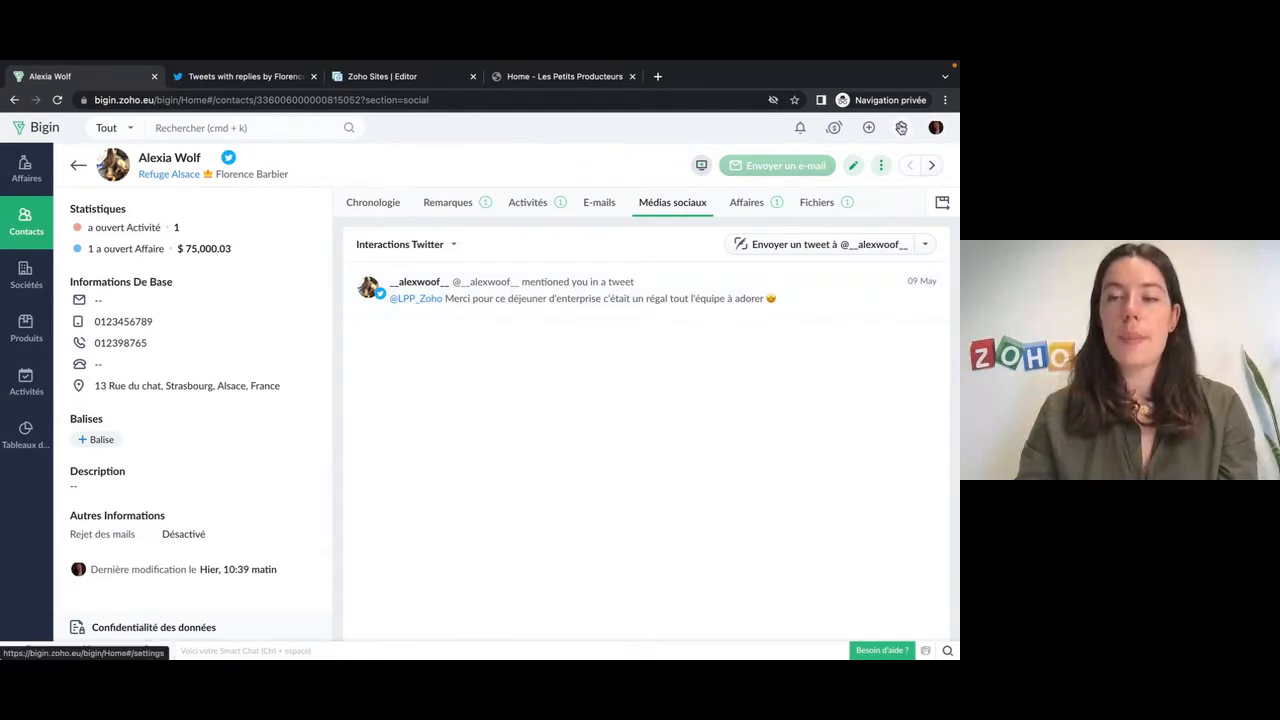
Create a new web form for the Contacts module in Bigin's settings and title it "Demande de demo".
click(901, 128)
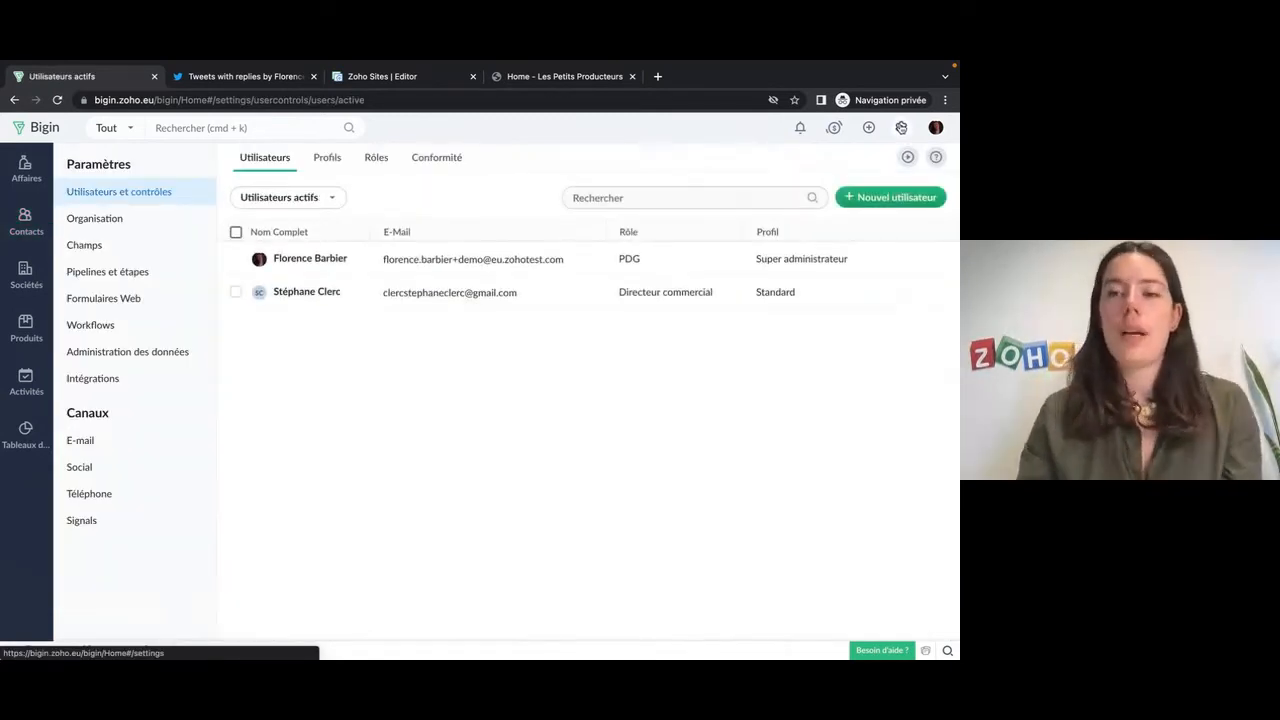
click(120, 300)
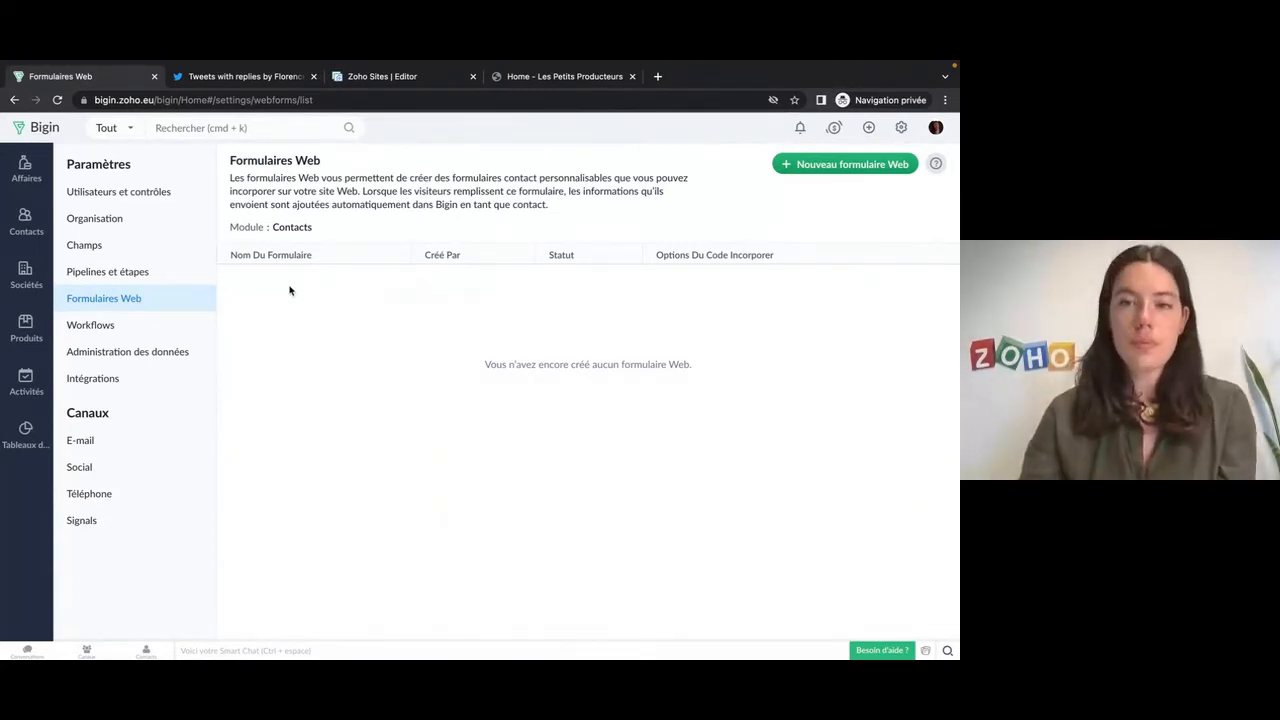
click(817, 166)
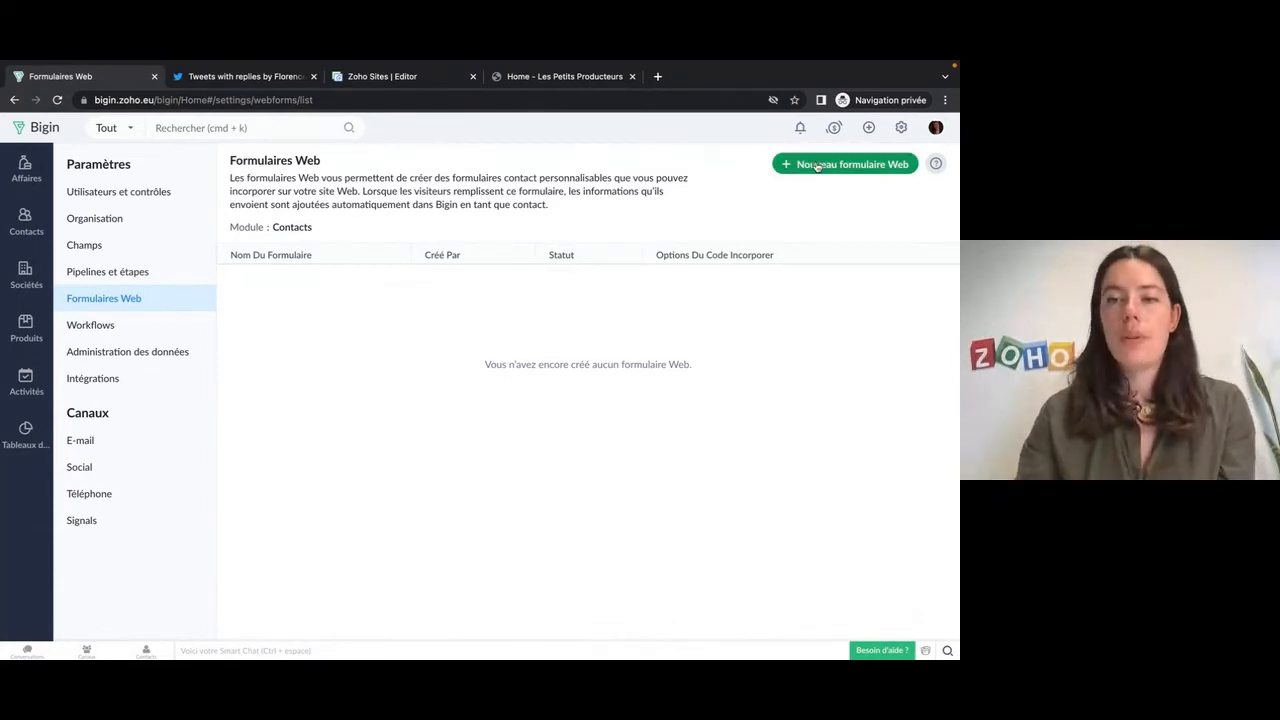
click(305, 170)
text(Demande de demo)
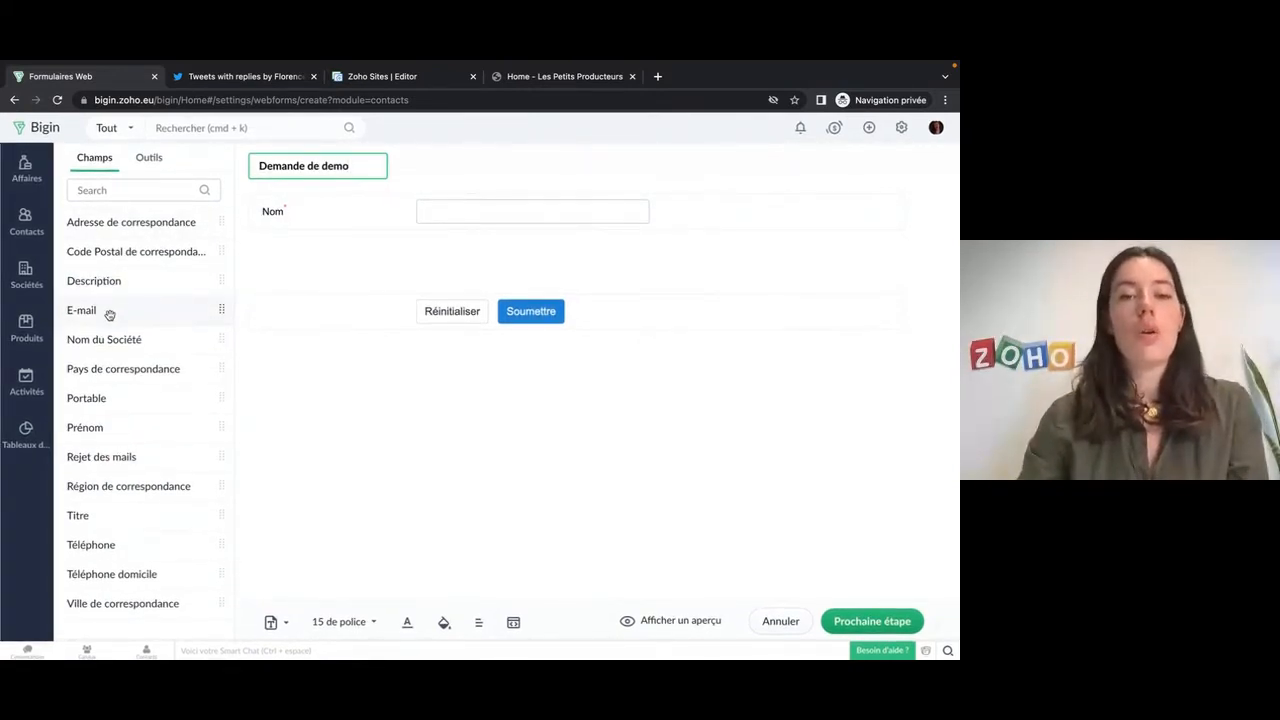
Add the E-mail, Nom du Société and Description fields to the form, in that order below Nom.
drag(114, 314, 343, 262)
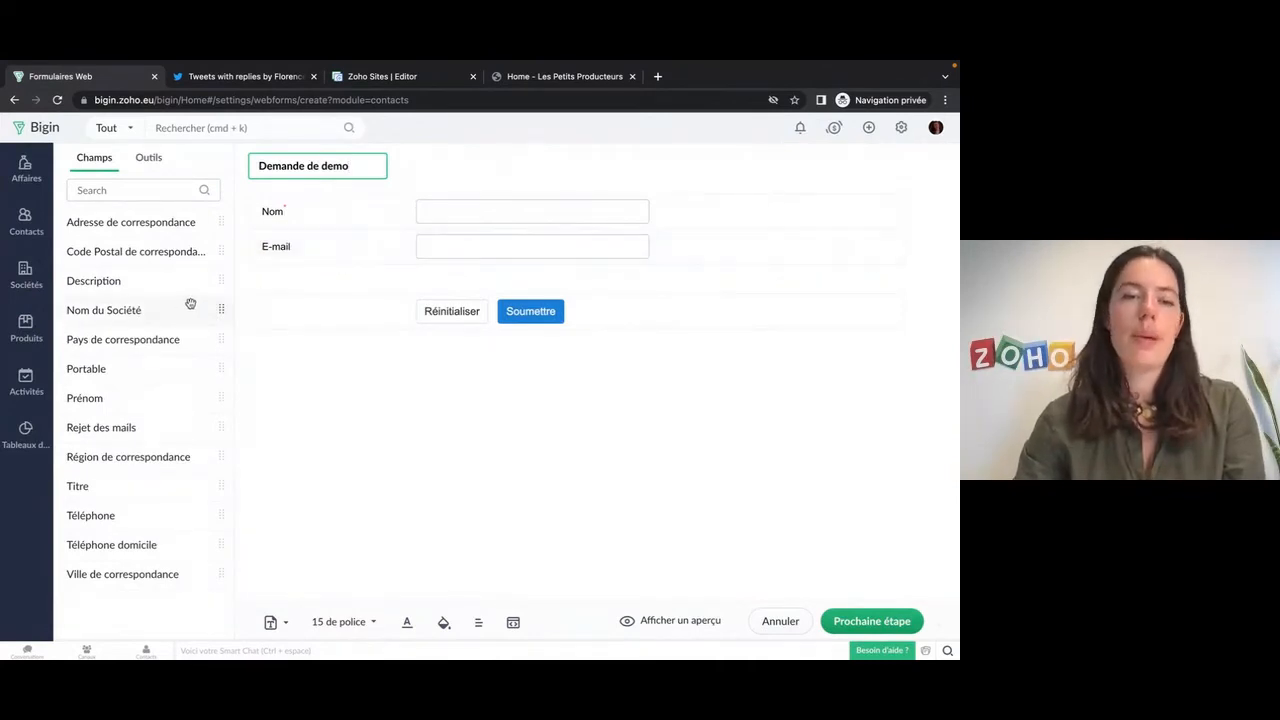
drag(92, 322, 314, 291)
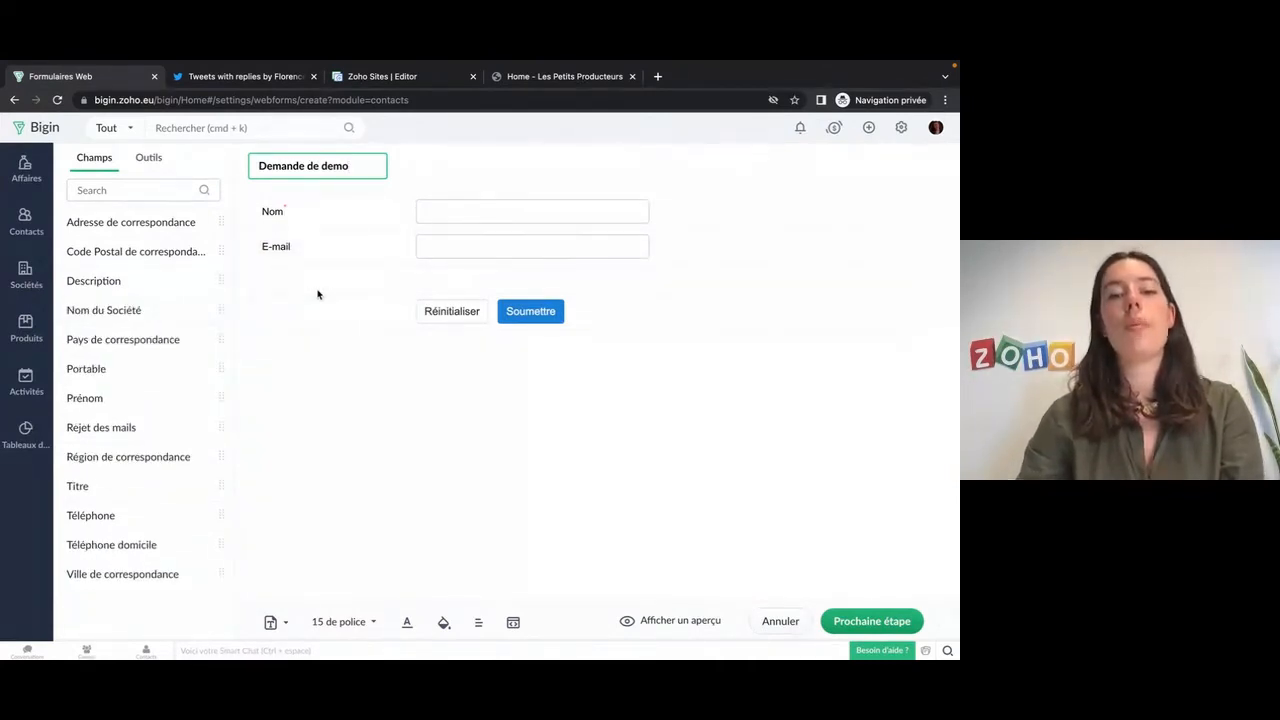
drag(94, 314, 320, 271)
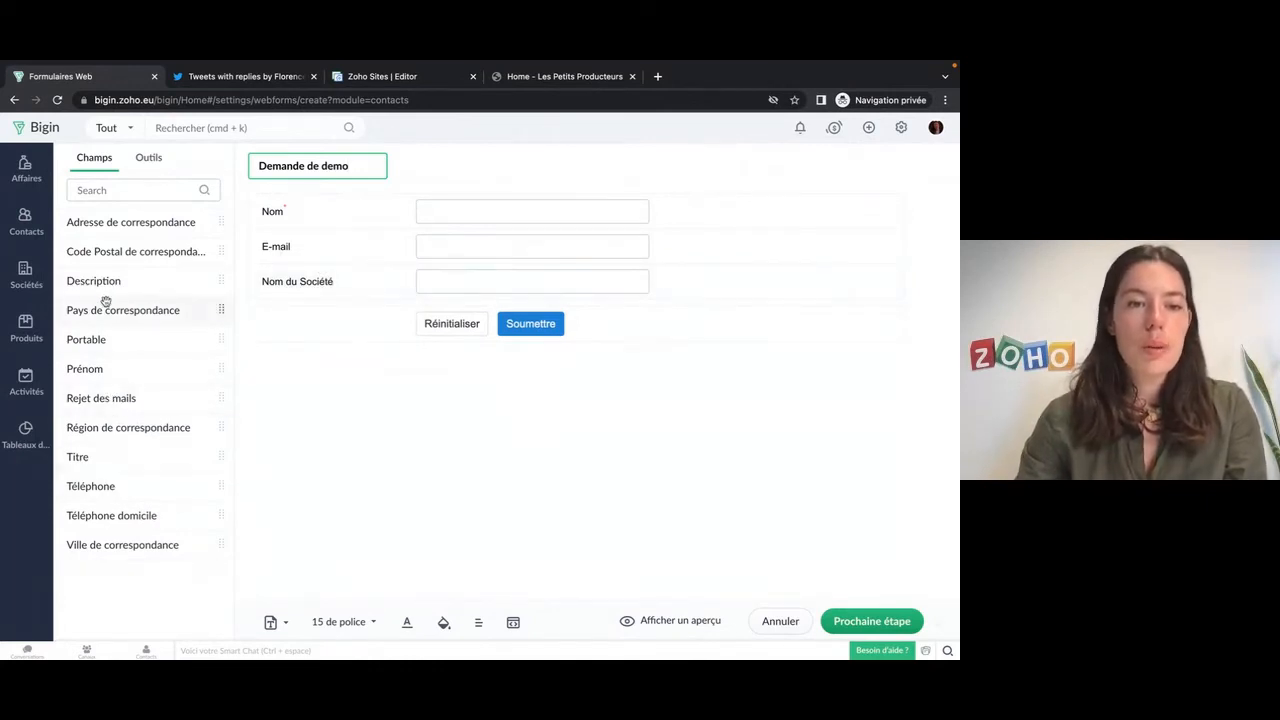
drag(109, 281, 320, 306)
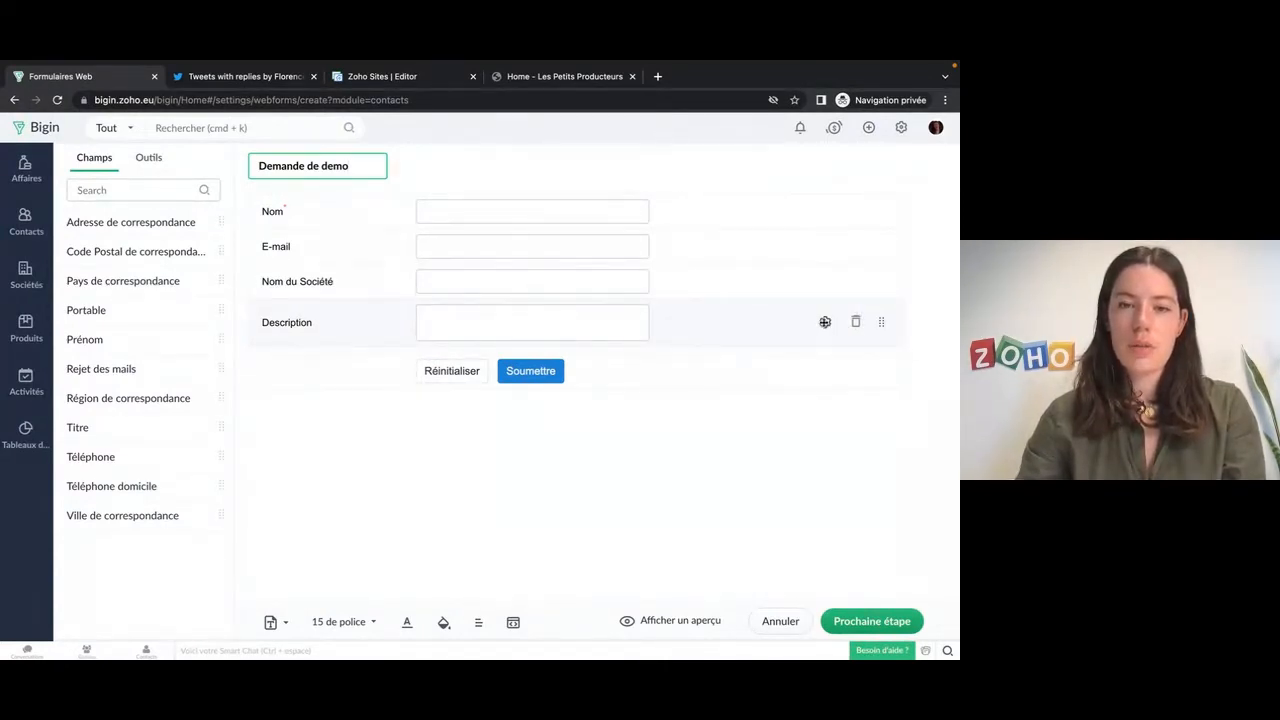
Relabel the form's Description field as "Quel produit" and move it directly below the Nom field.
click(825, 322)
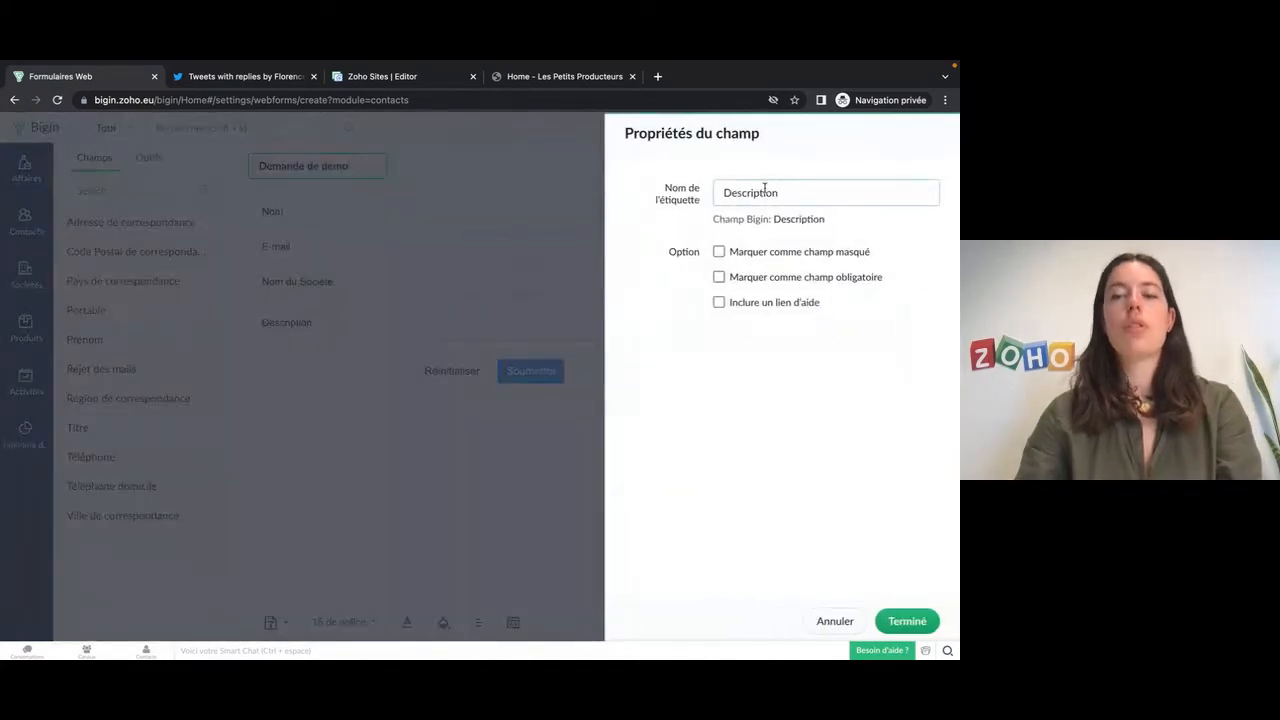
click(765, 189)
double_click(765, 189)
text(QUI)
key(BackSpace)
text(uel pr)
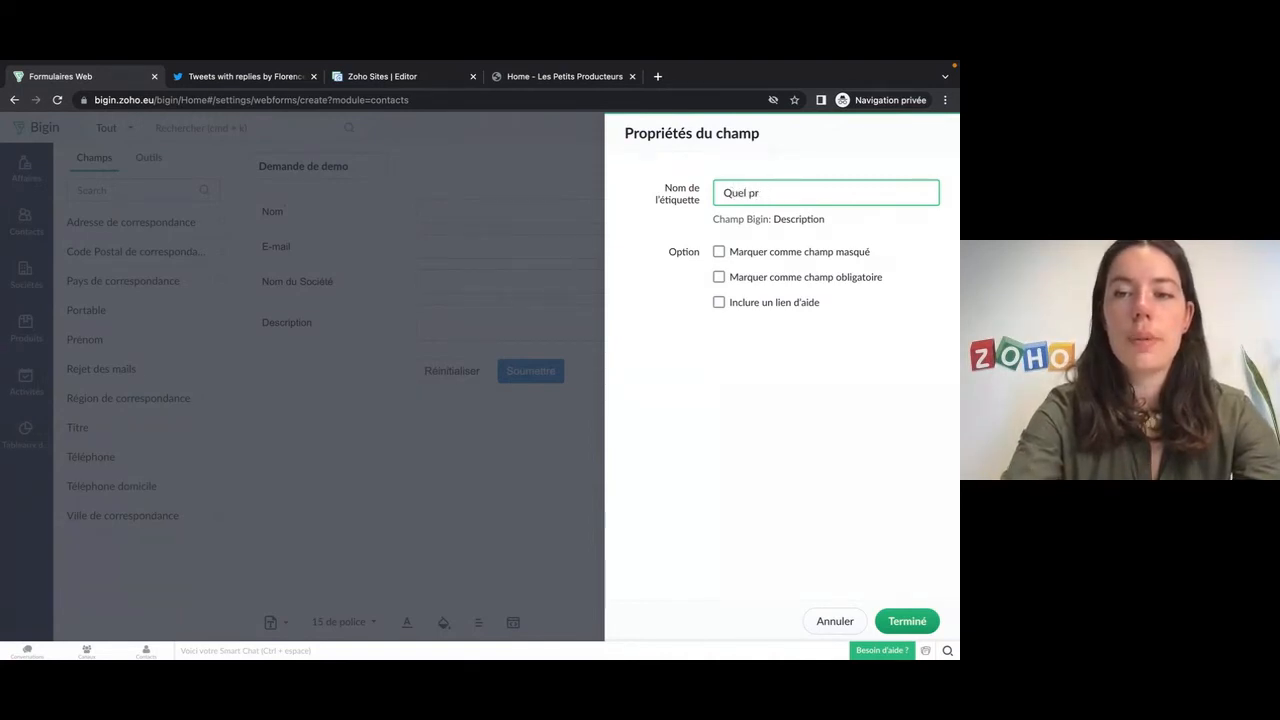
text(doioduit)
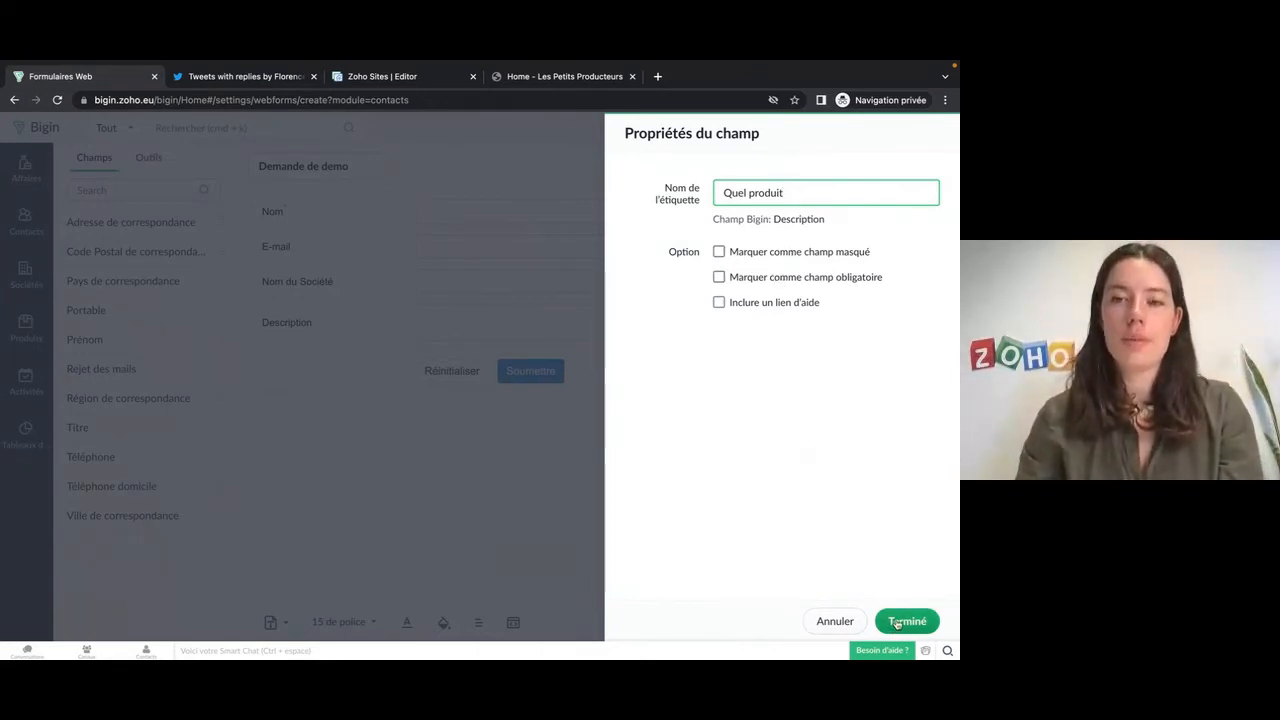
click(907, 621)
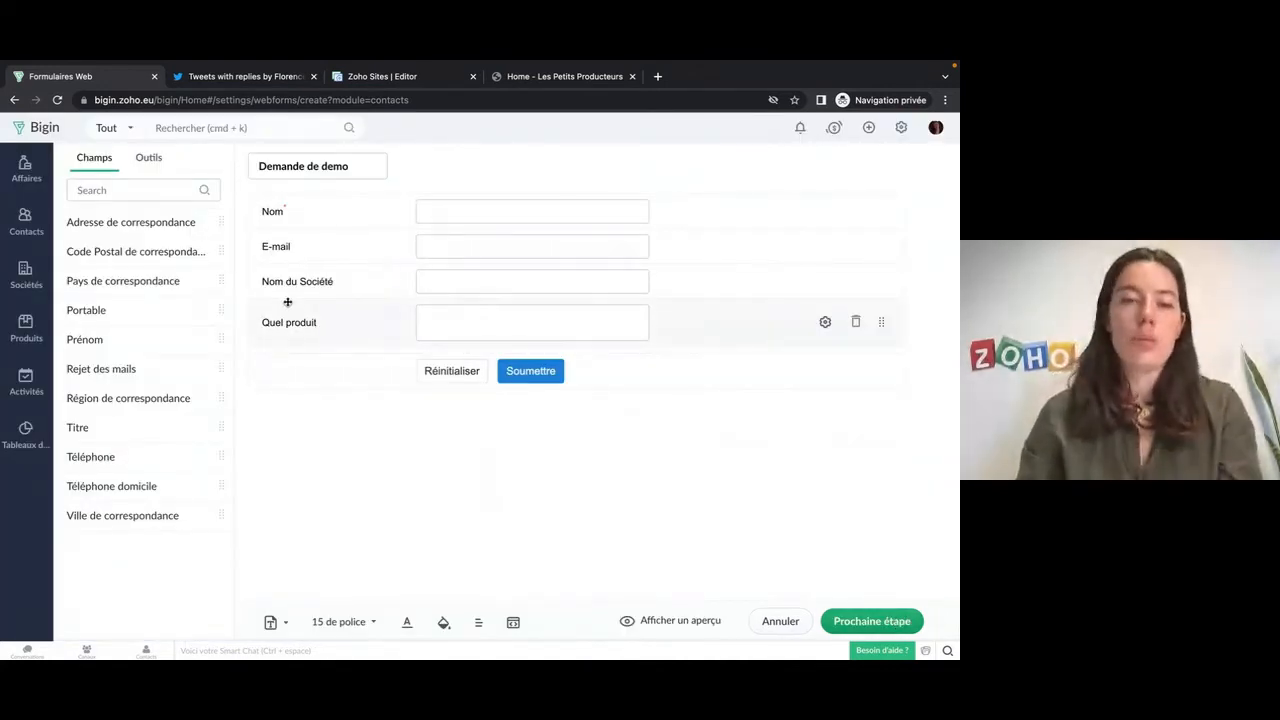
drag(286, 320, 300, 240)
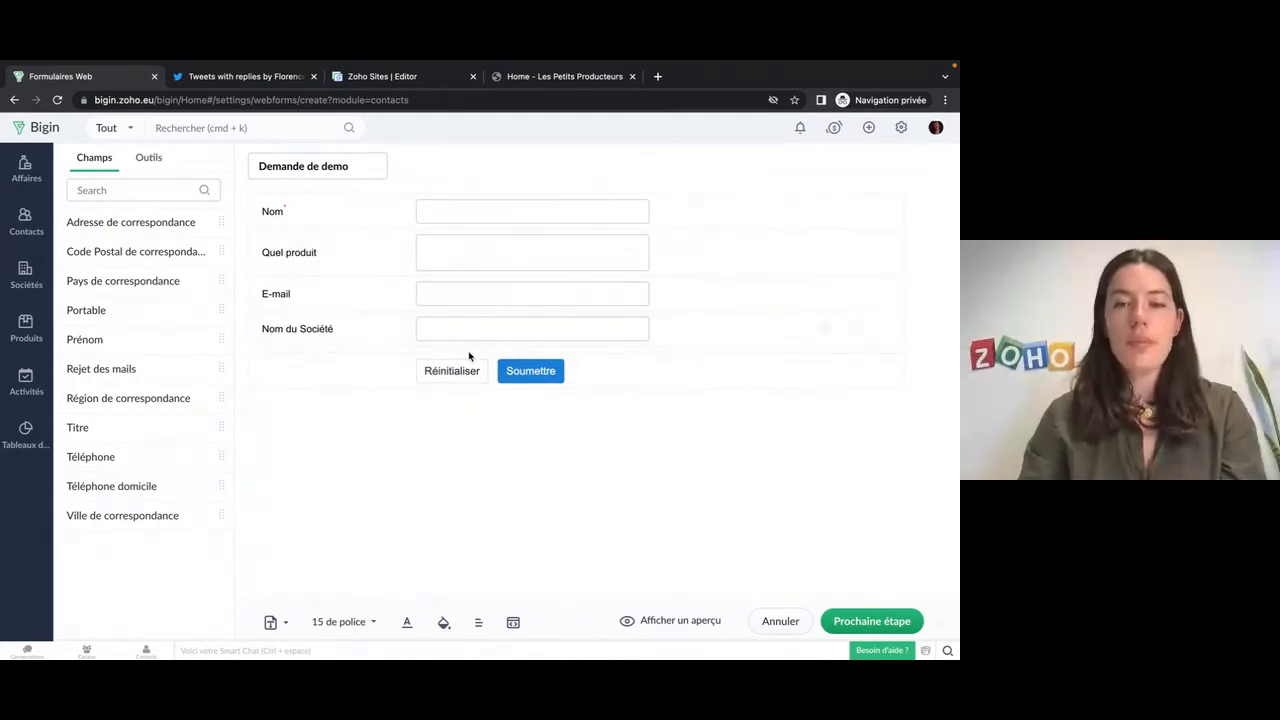
Change the colour of the form's Soumettre button to green.
click(880, 371)
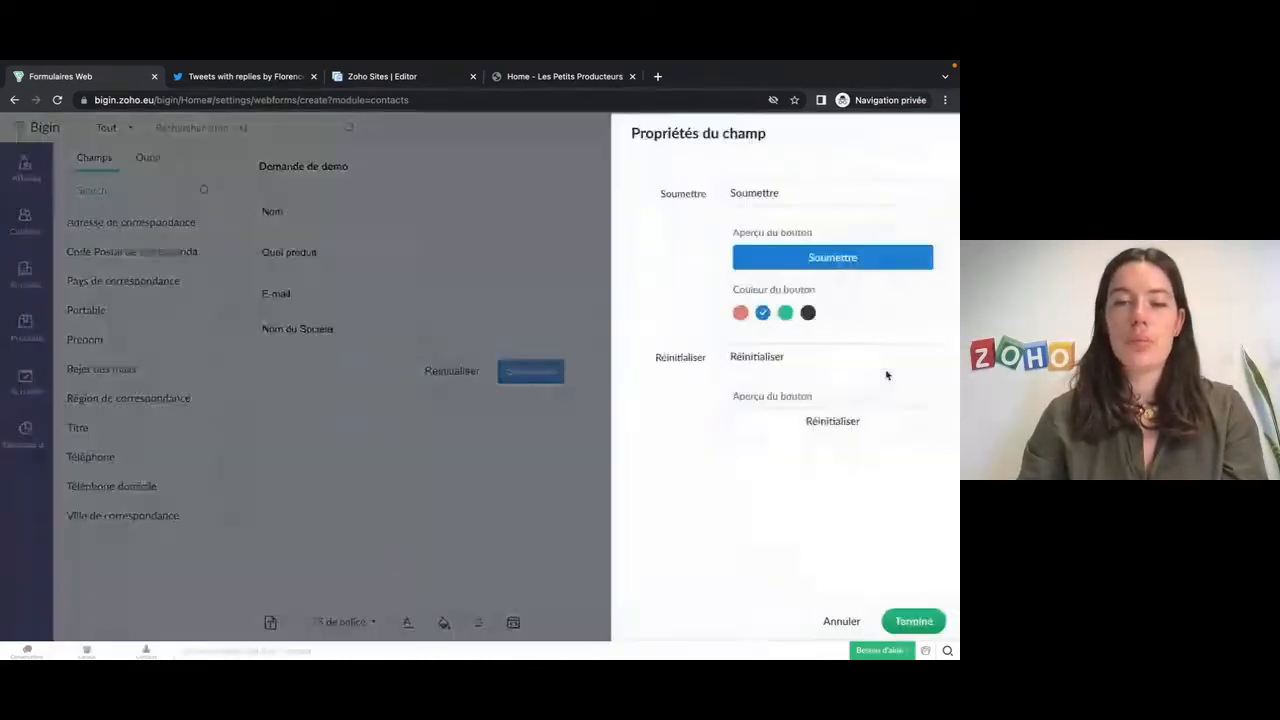
click(779, 313)
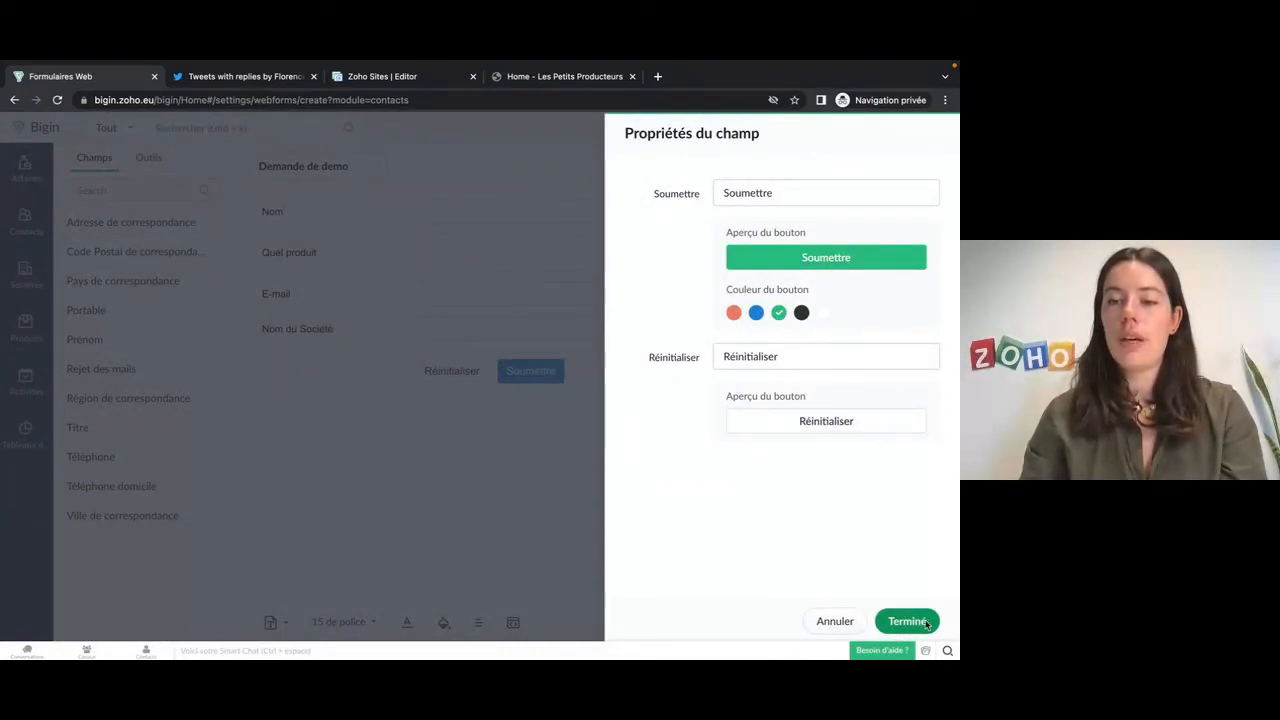
click(927, 622)
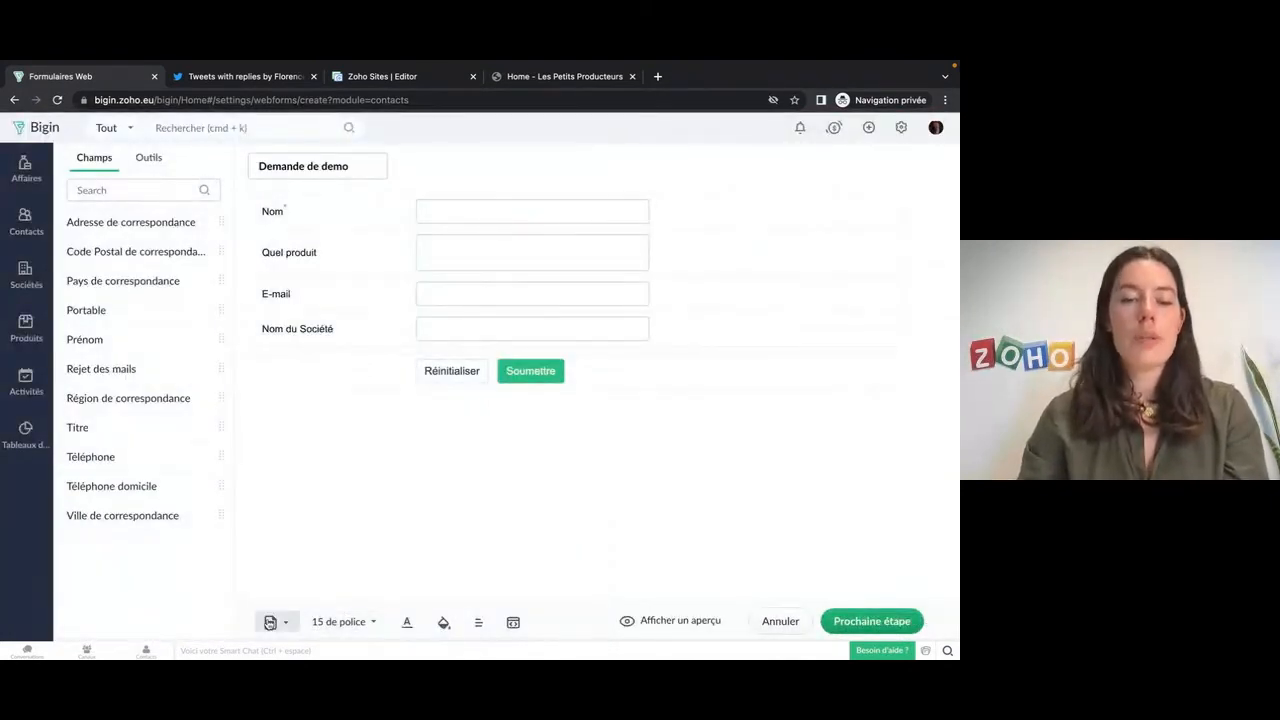
Change the form's font and set its background colour to light green #6FE890.
click(270, 622)
click(362, 540)
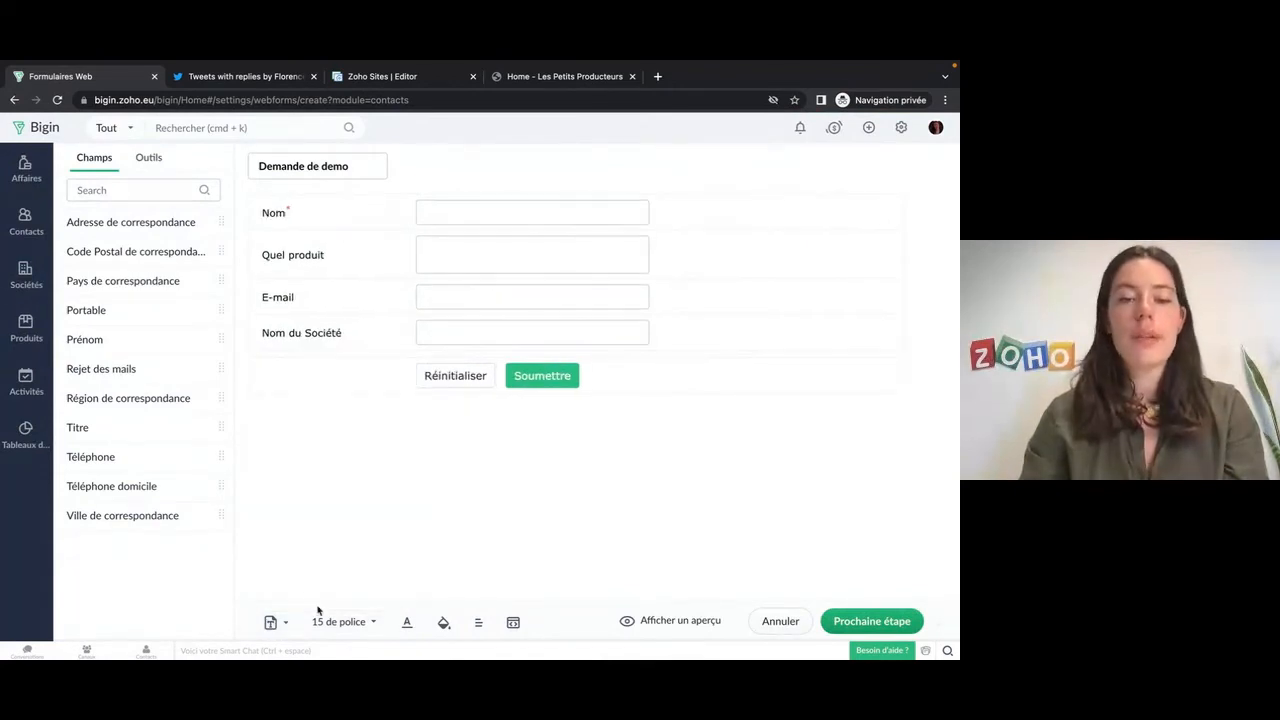
click(444, 622)
click(477, 475)
click(491, 454)
click(466, 531)
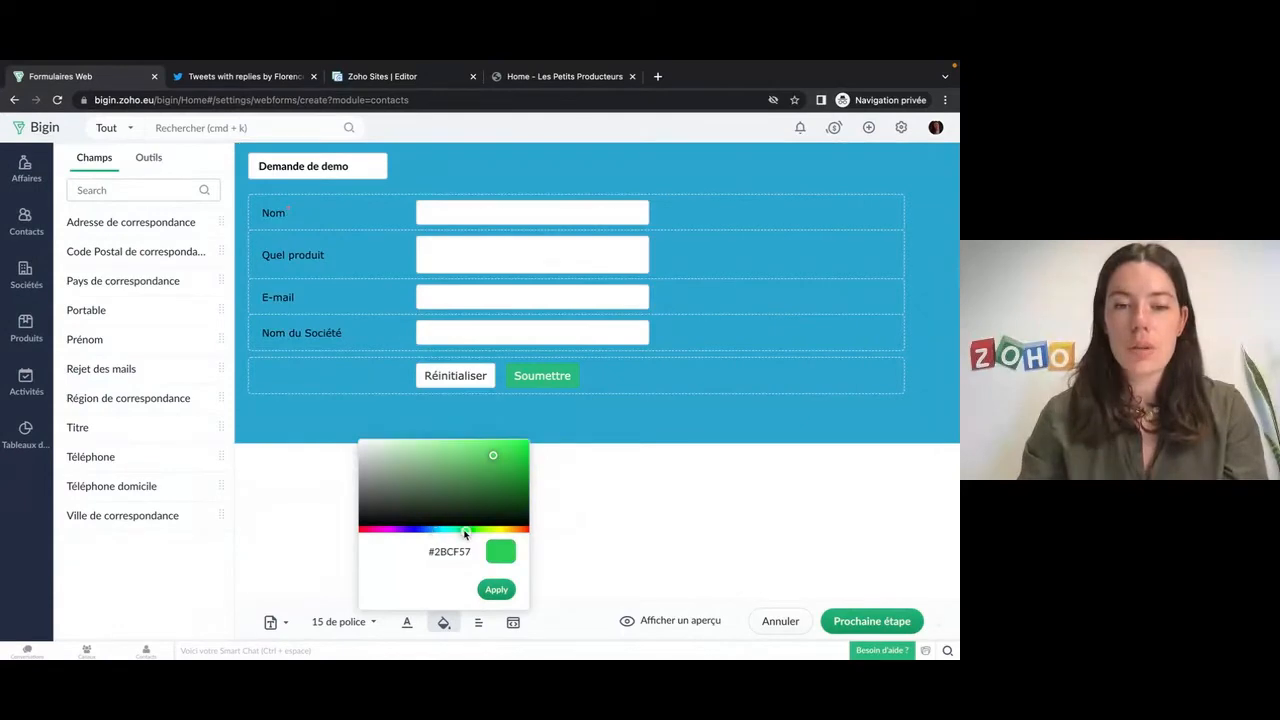
click(448, 447)
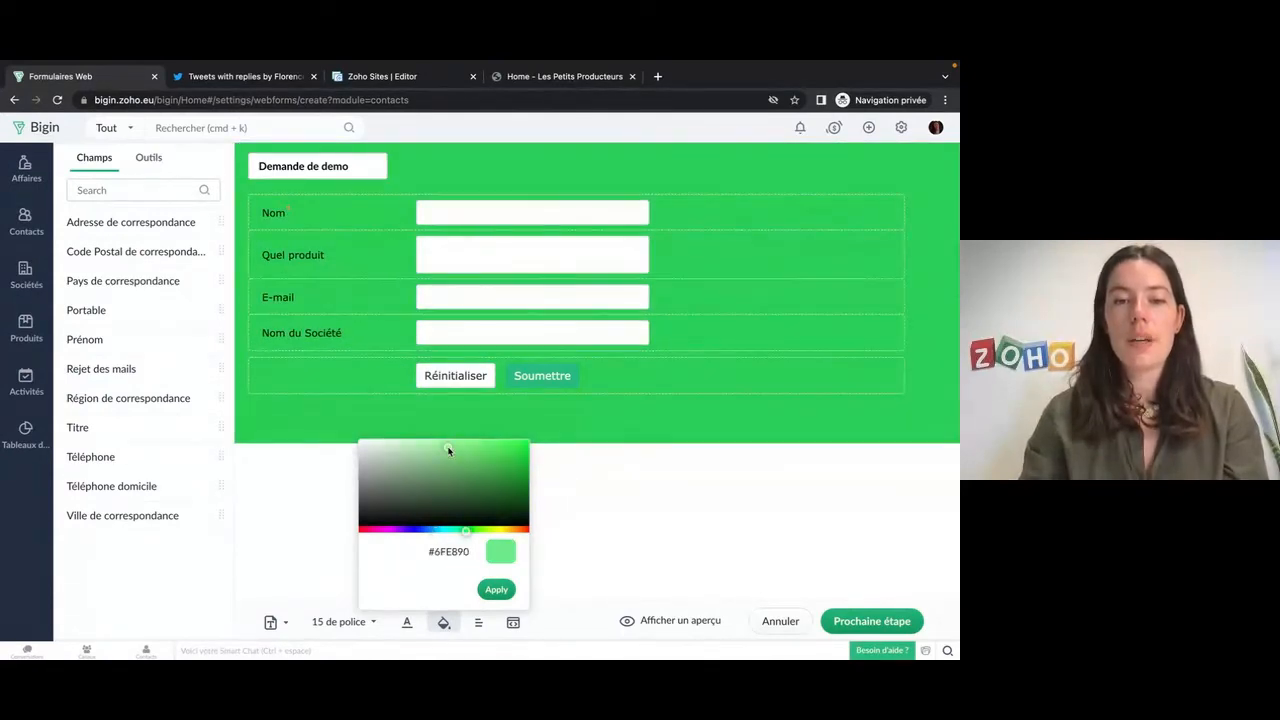
click(600, 484)
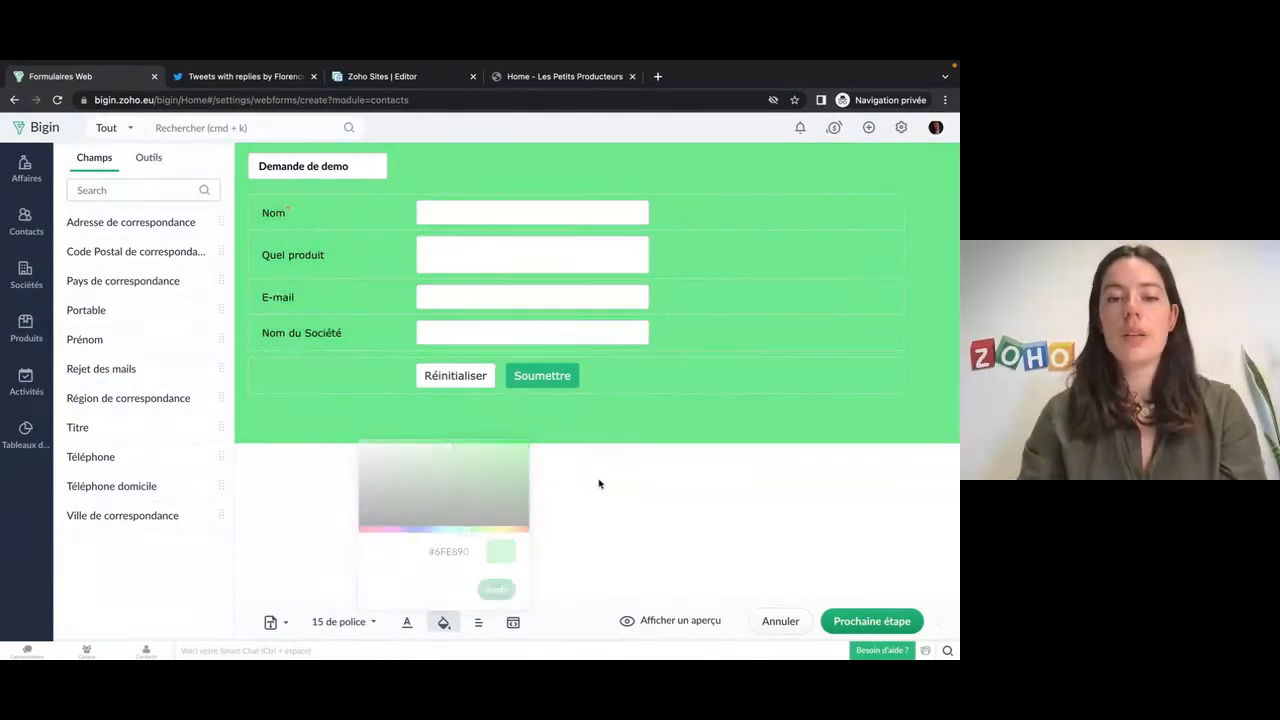
Look at the form's alignment options, then preview the Demande de demo form and close the preview.
click(479, 623)
click(651, 541)
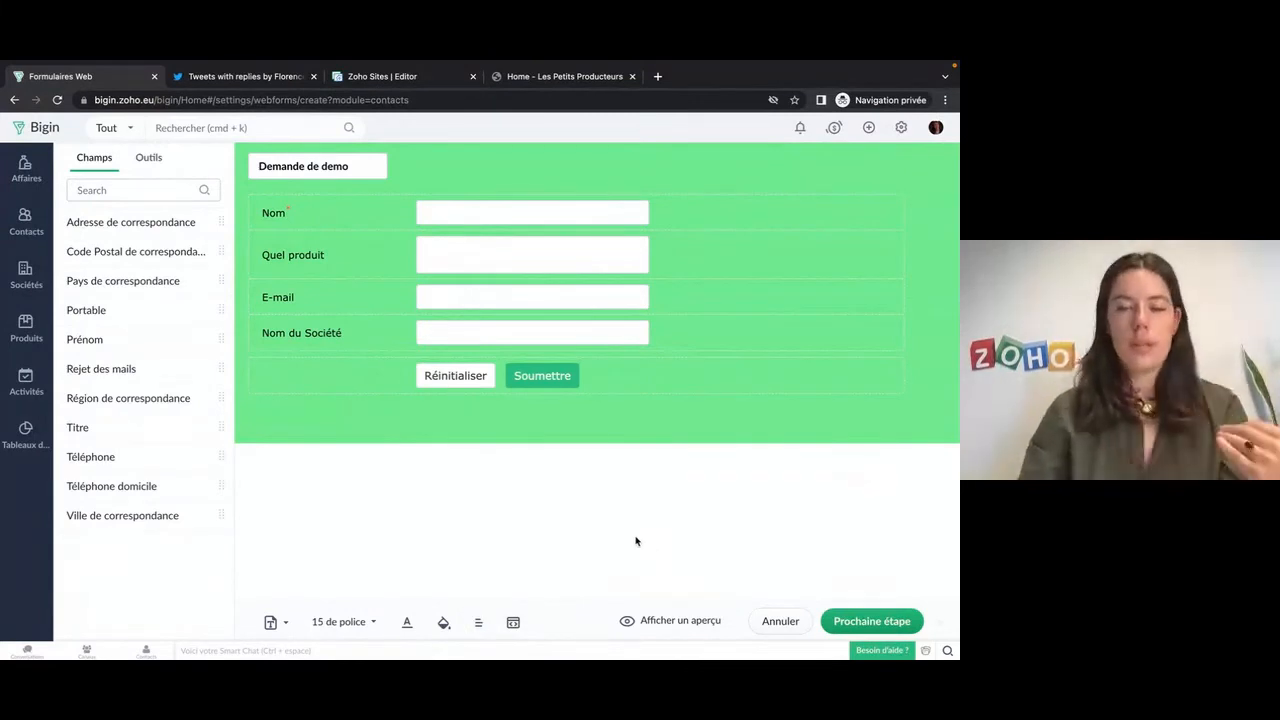
click(678, 620)
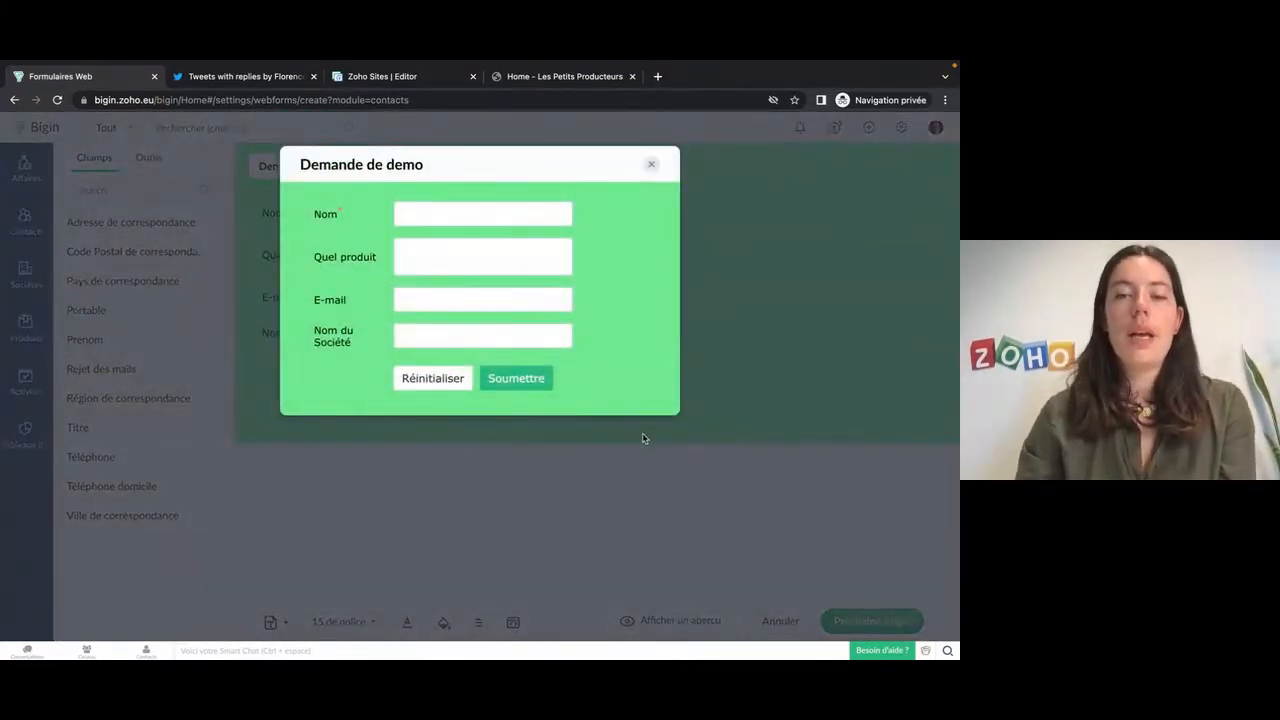
click(651, 164)
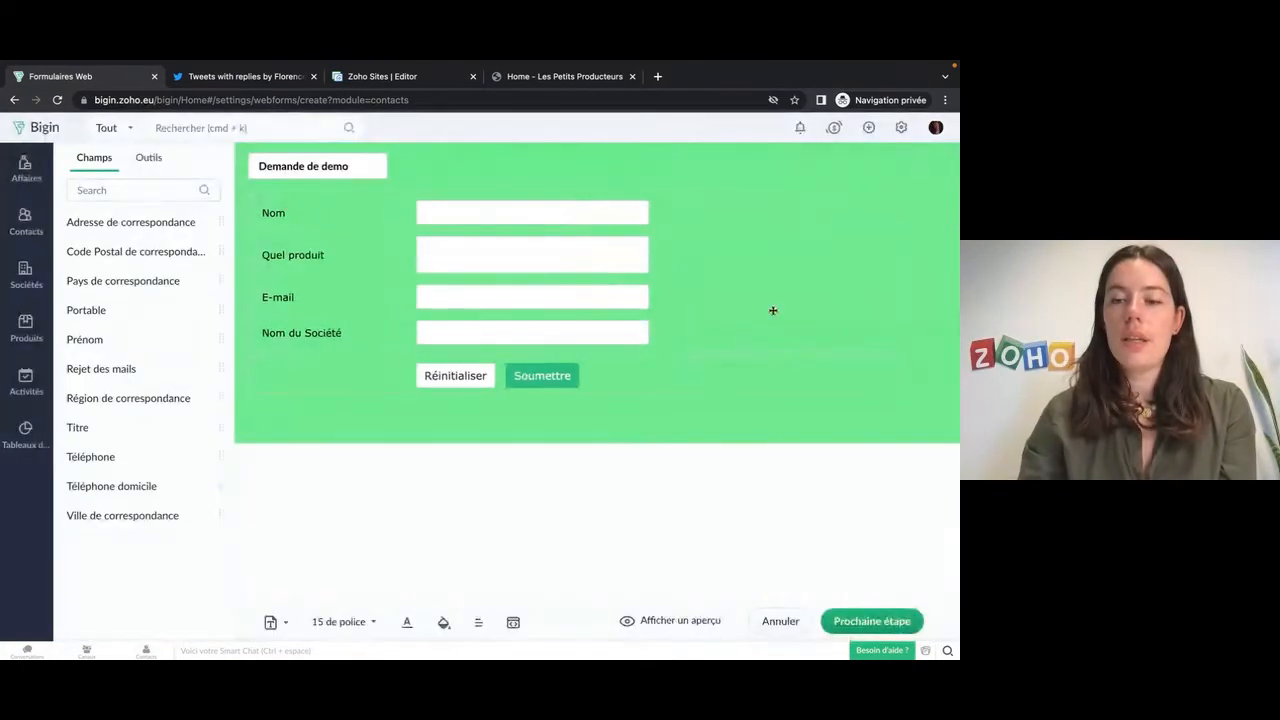
click(884, 621)
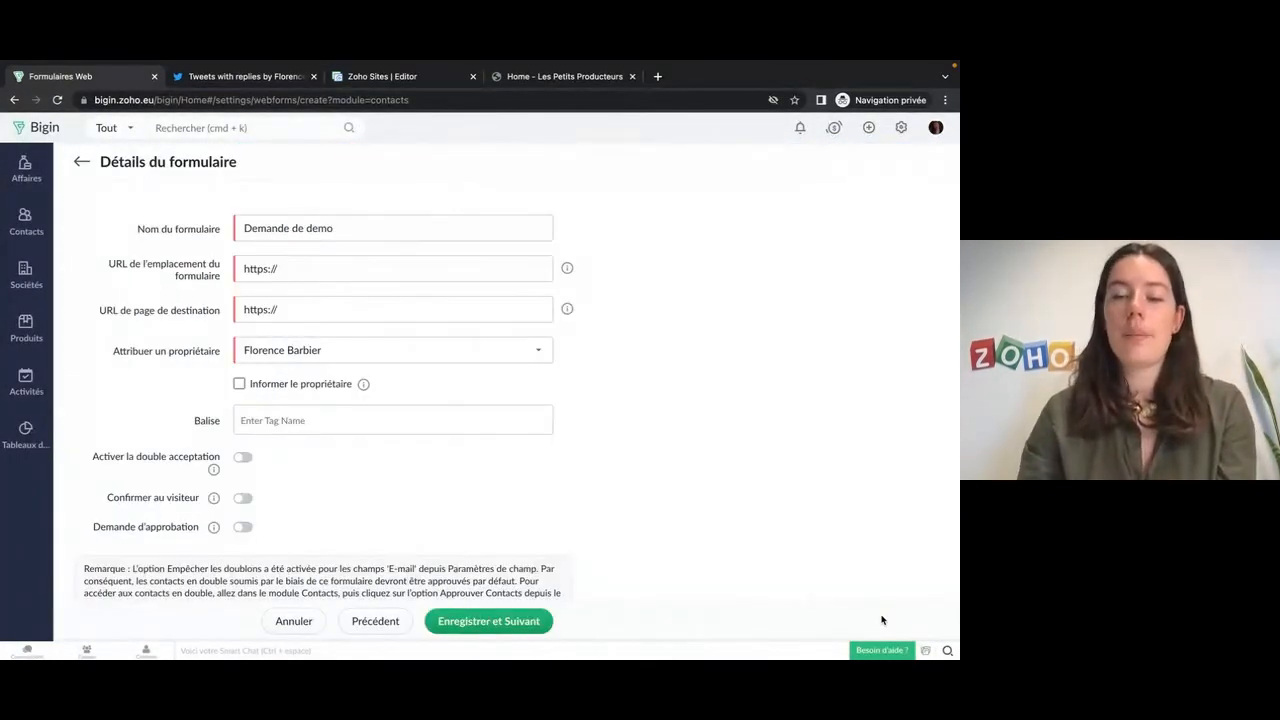
click(301, 270)
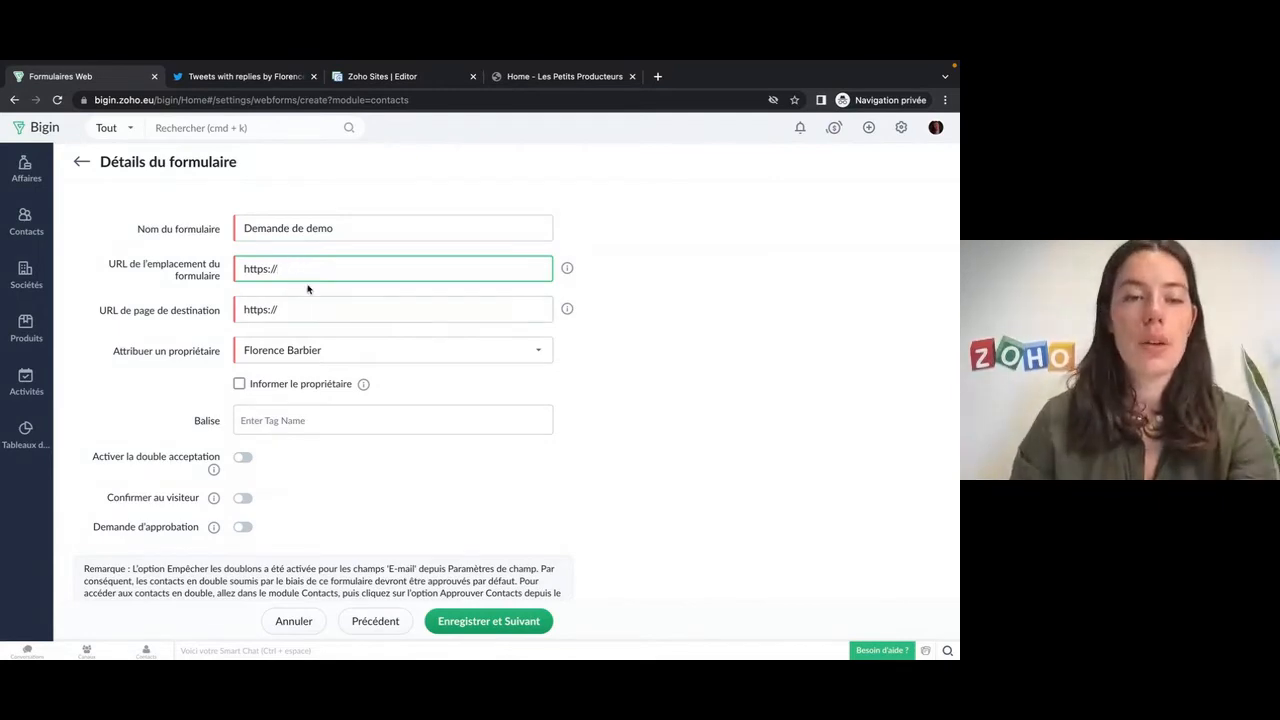
click(548, 76)
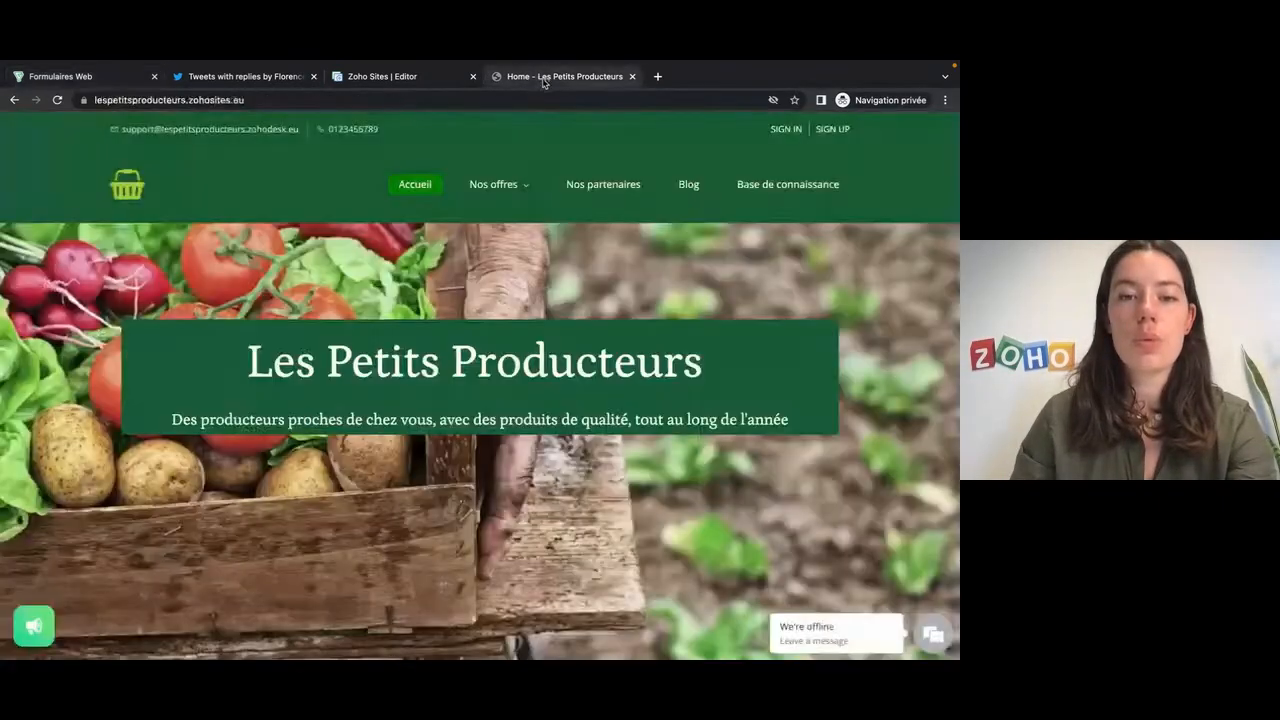
scroll(535, 306, down, 3)
scroll(500, 250, up, 3)
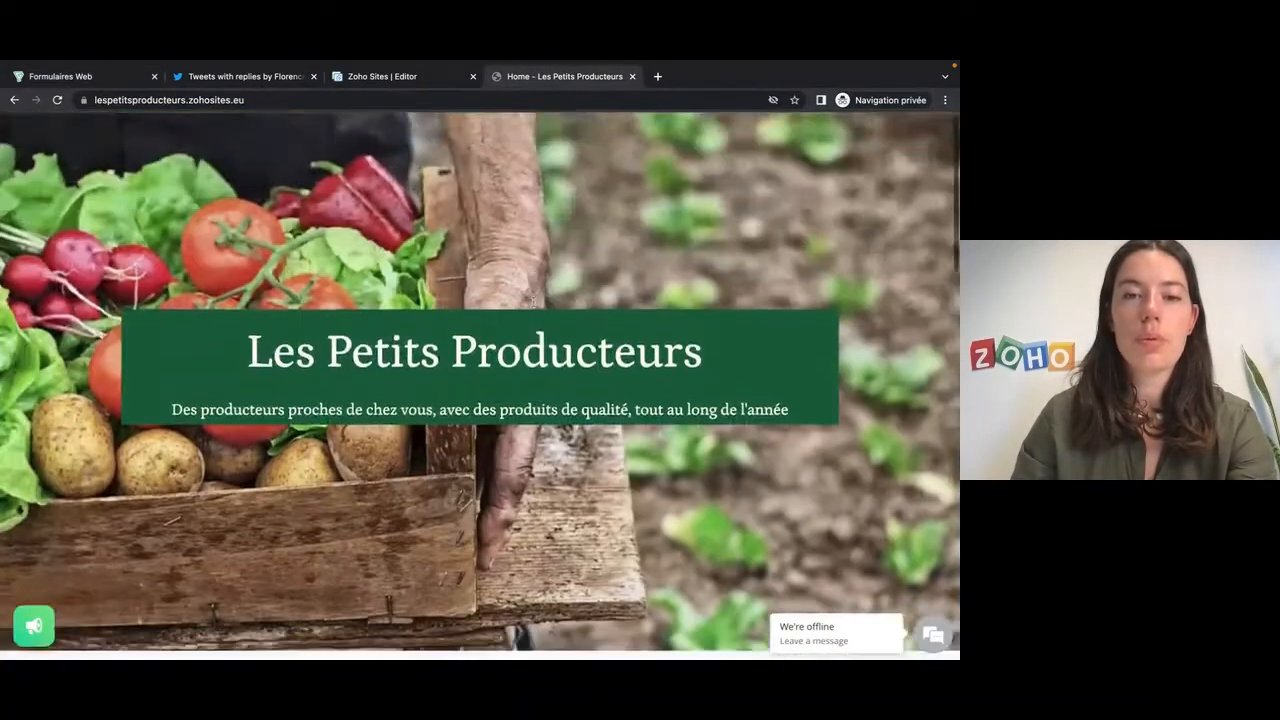
click(416, 100)
key(super+c)
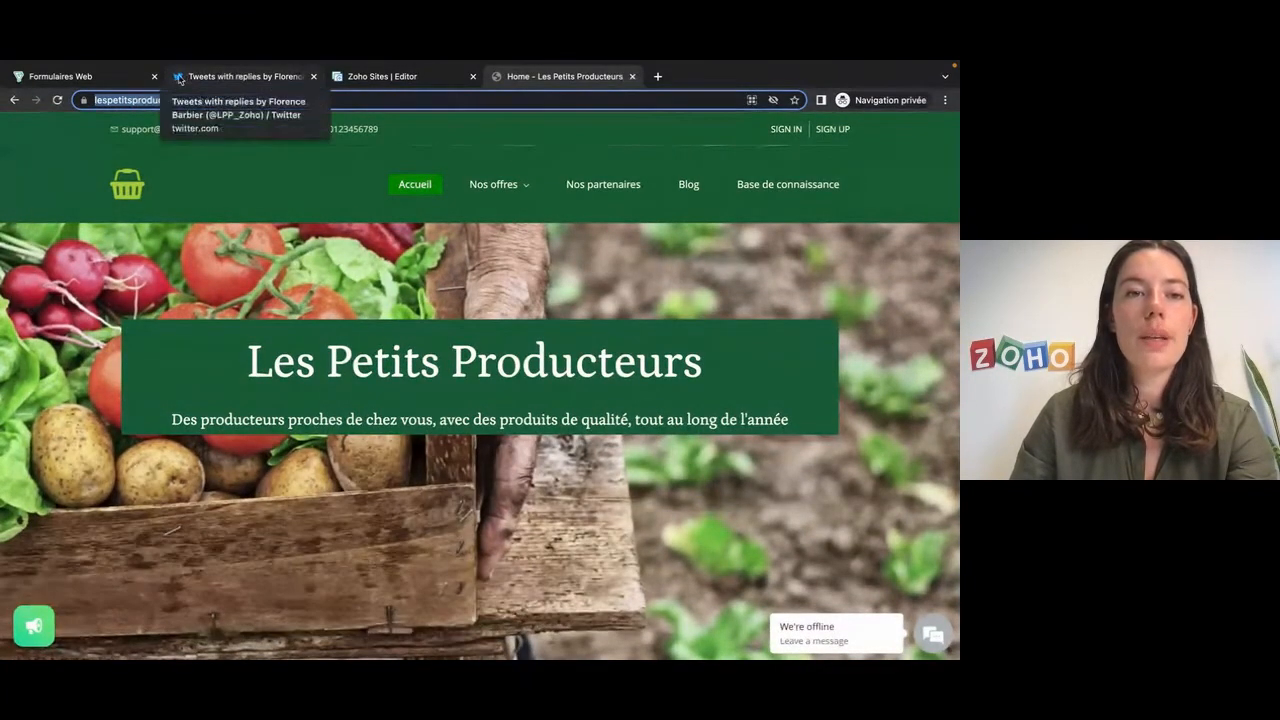
click(60, 76)
click(303, 269)
key(super+v)
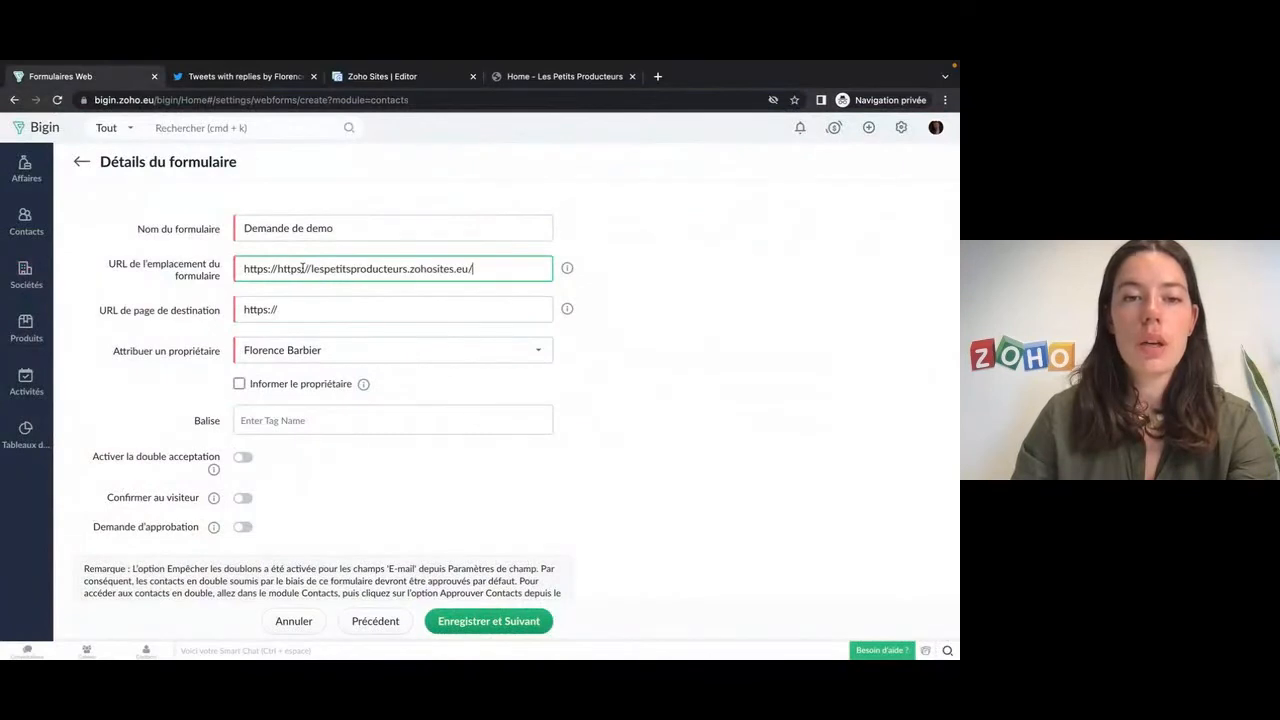
drag(280, 269, 233, 276)
key(BackSpace)
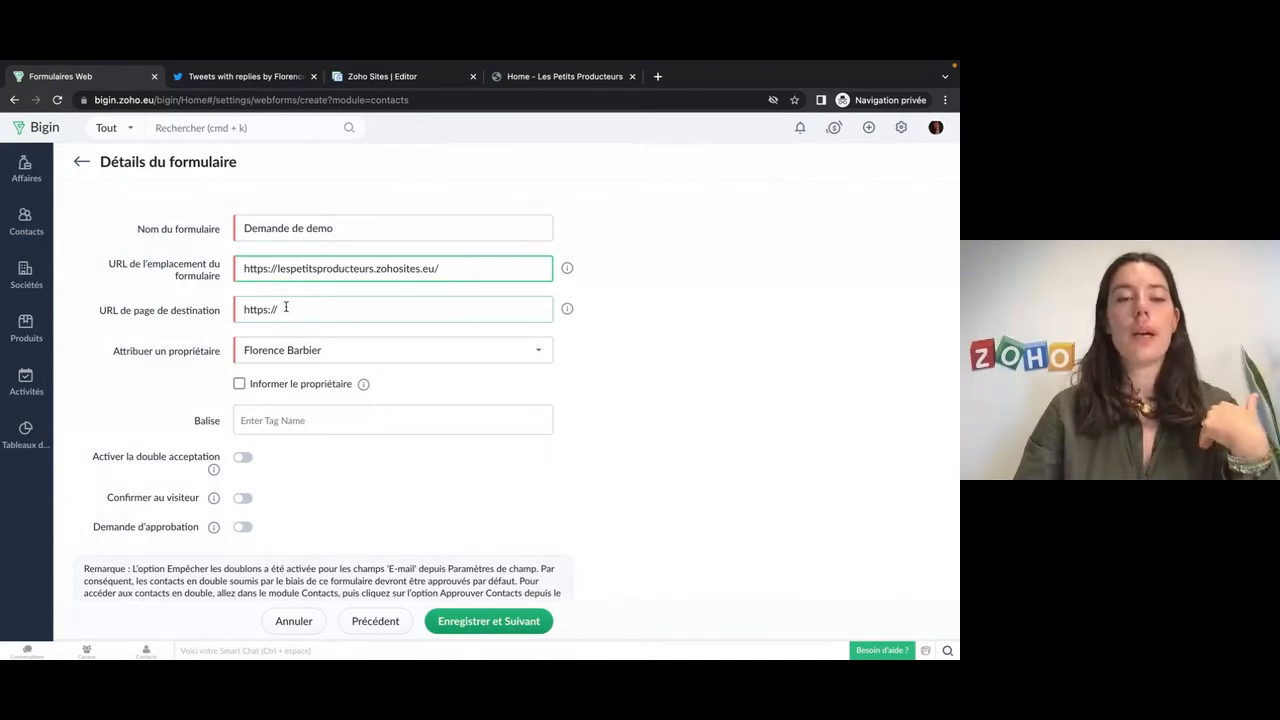
click(285, 308)
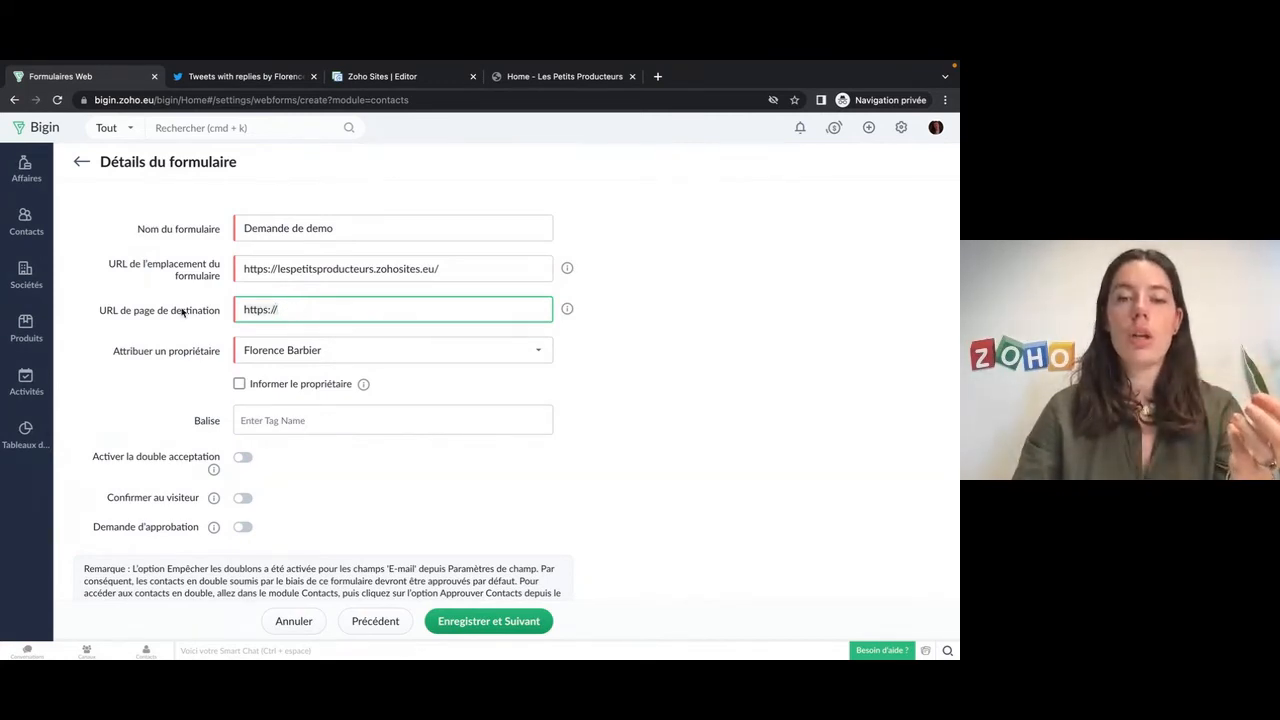
text(lespetitsproducteurs.zohosites.eu/)
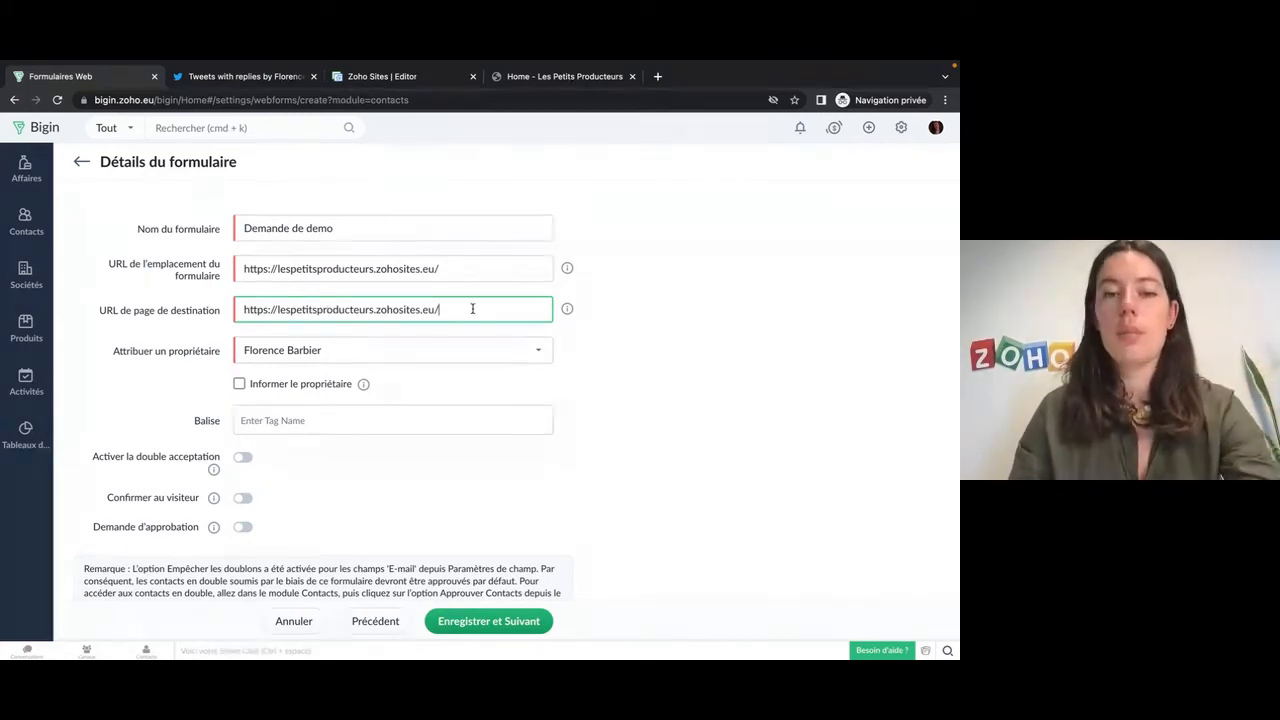
Keep the current owner, tag the Demande de demo form's submissions with Clients Web, and save the form details.
click(360, 353)
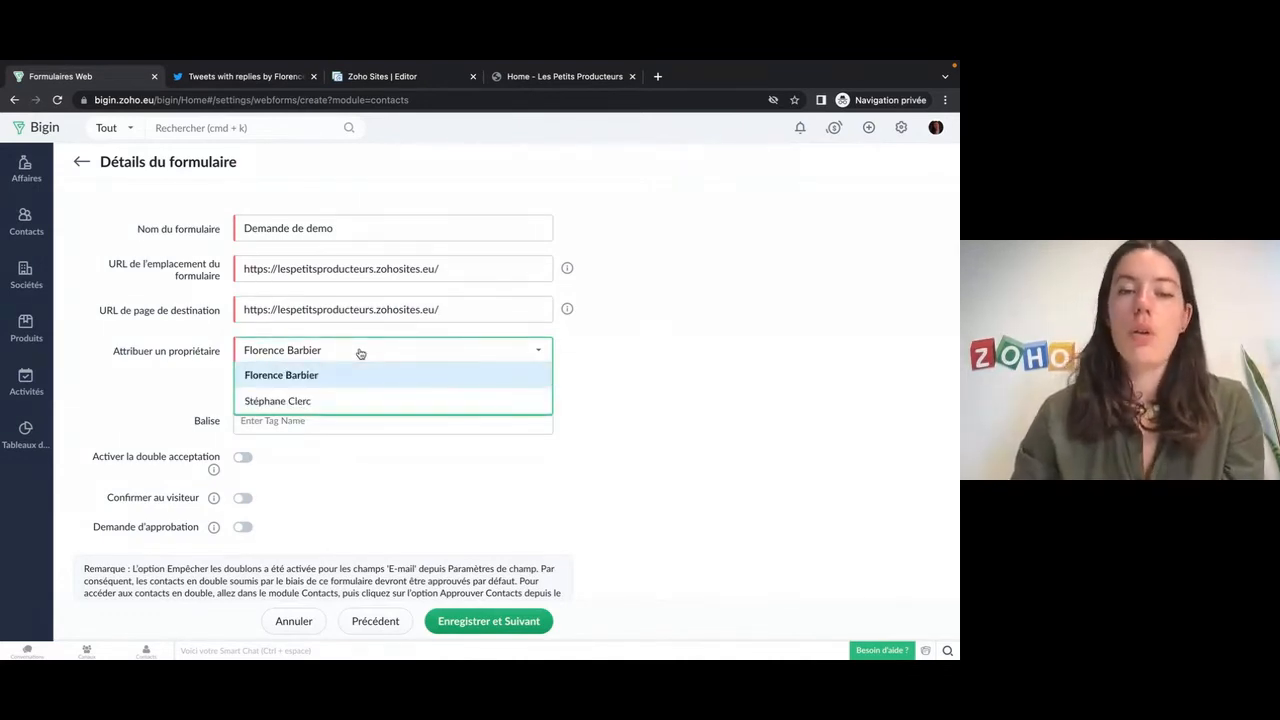
click(360, 353)
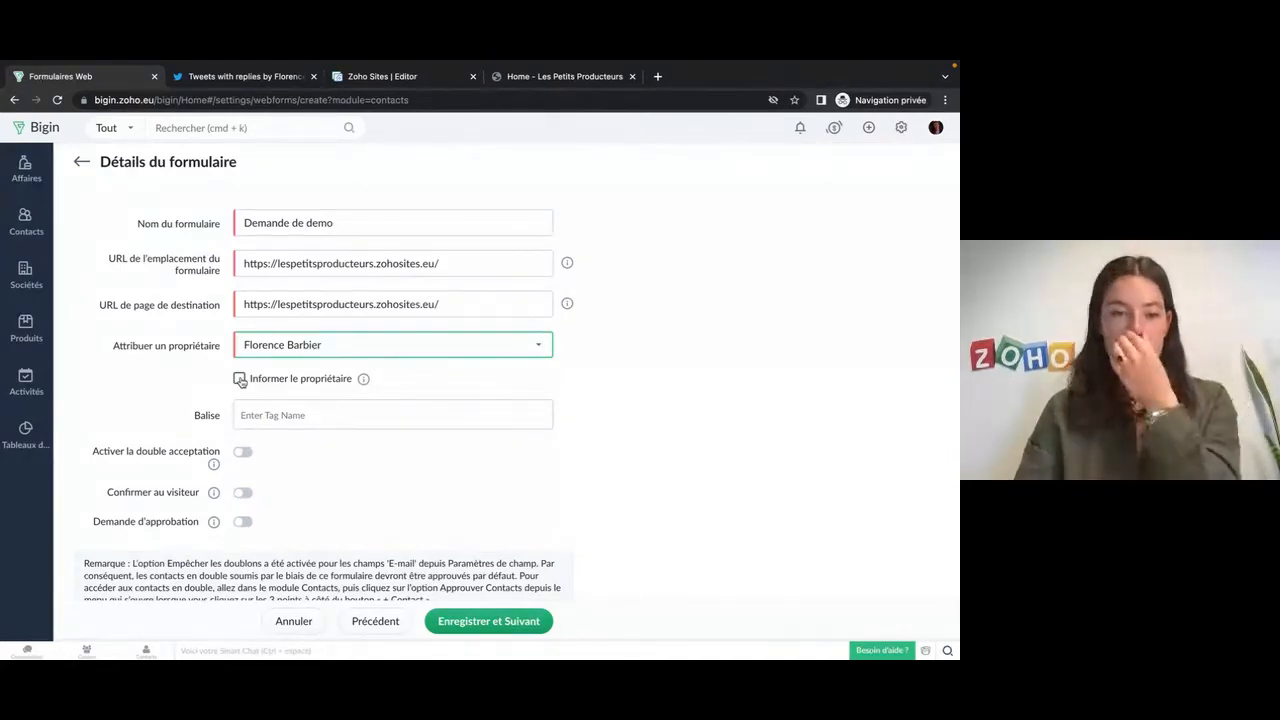
click(270, 416)
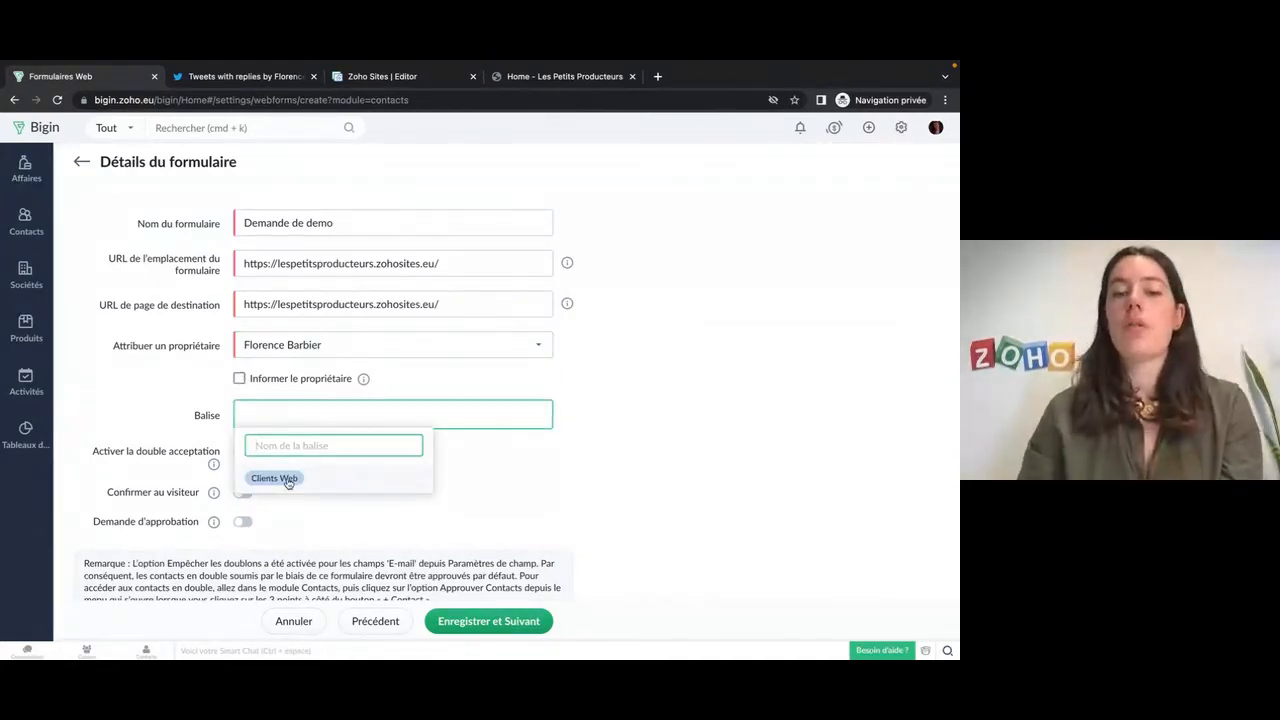
click(288, 480)
click(516, 472)
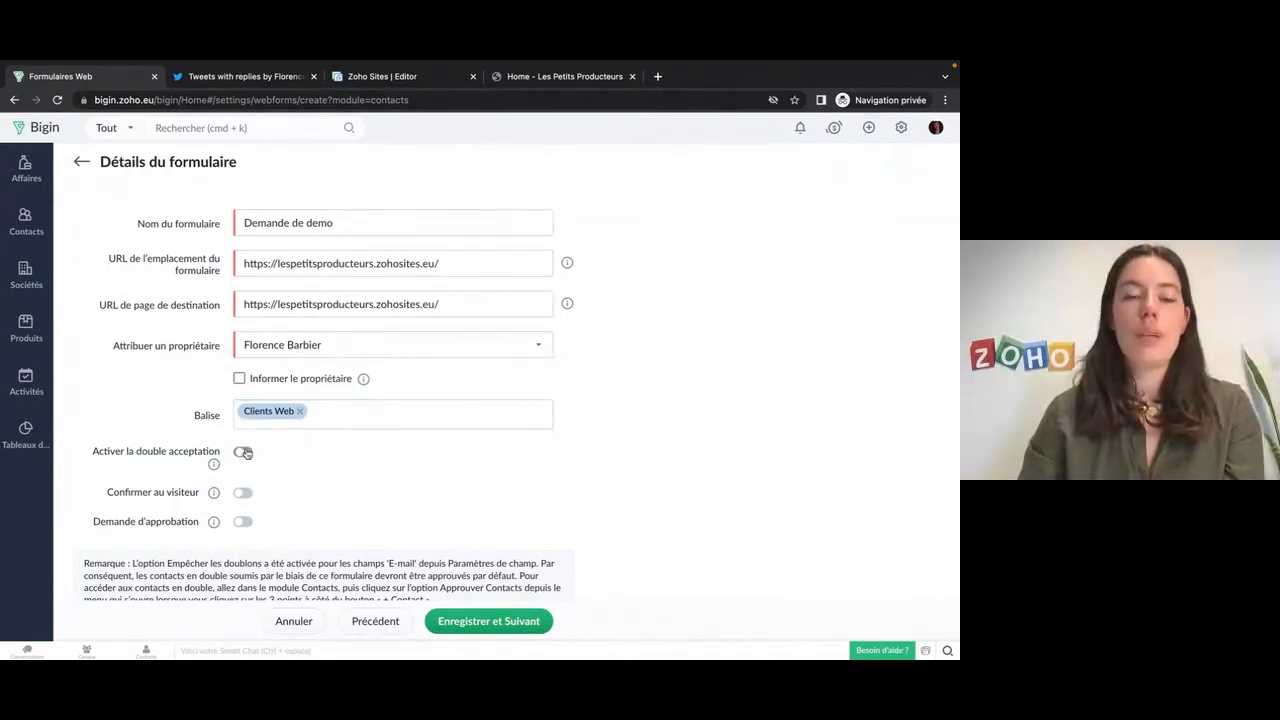
scroll(243, 448, down, 1)
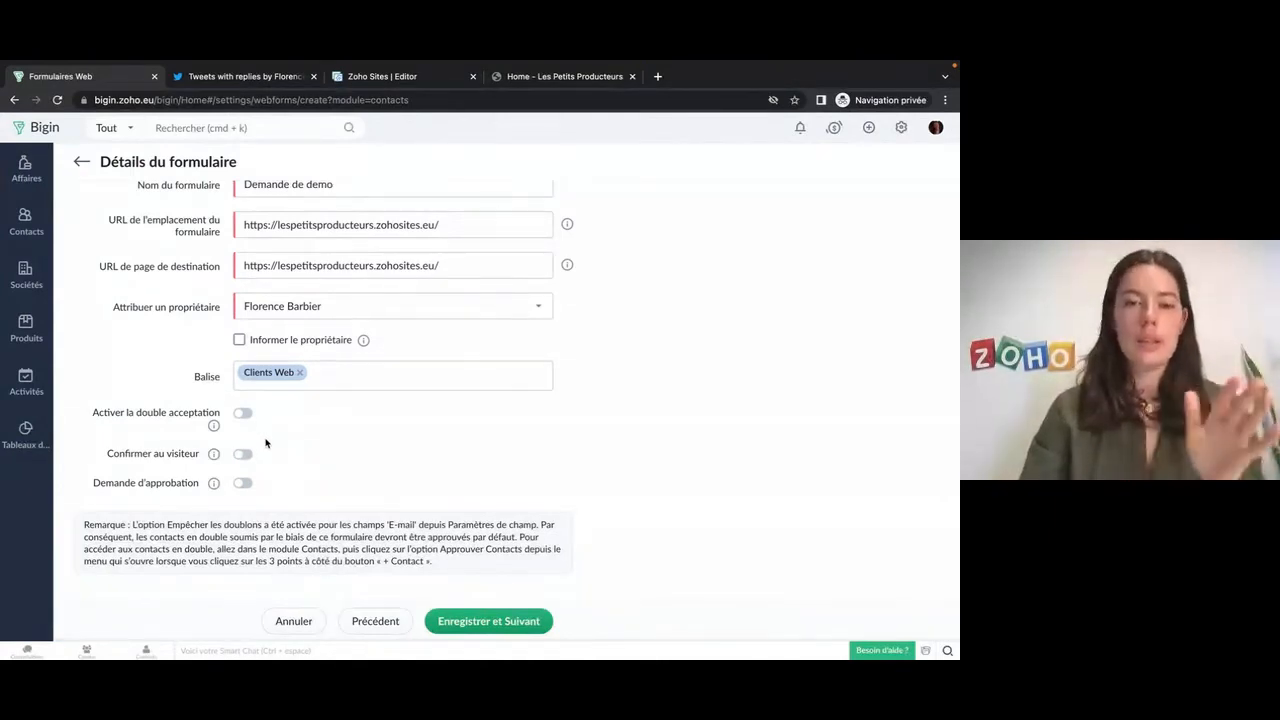
click(492, 622)
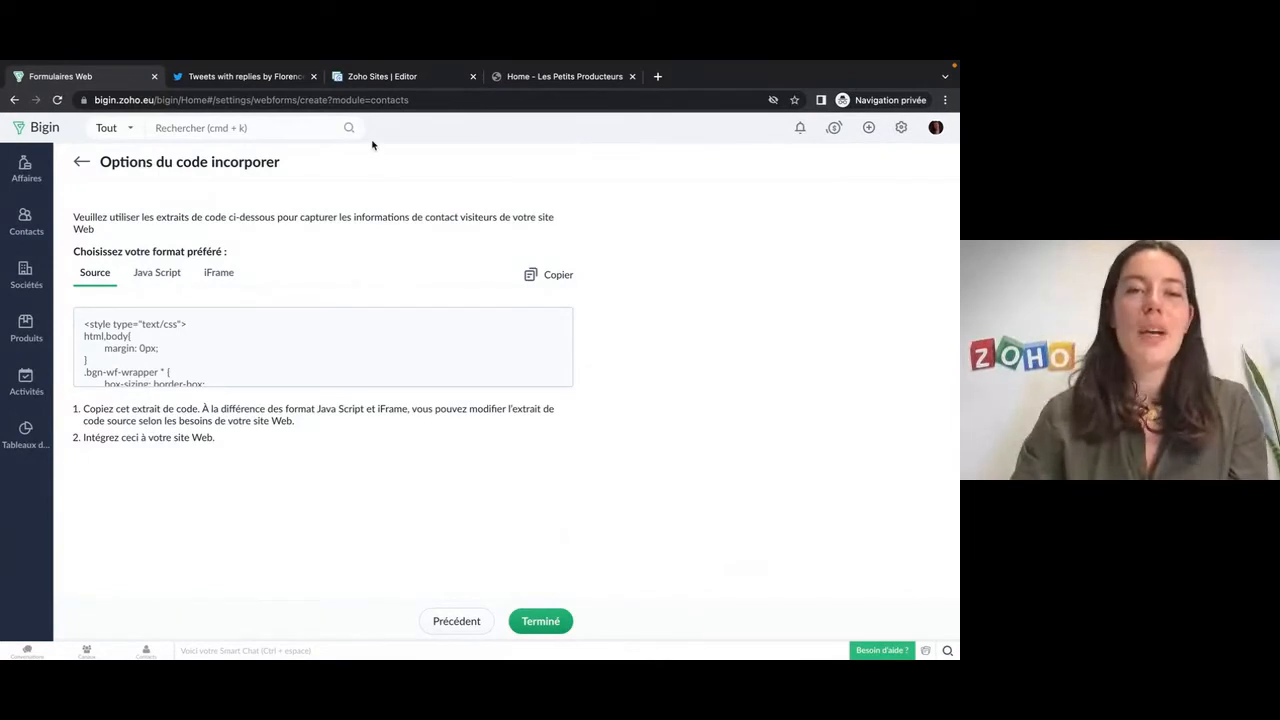
In the Zoho Sites editor, add the Bigin form Demande de demo to the empty section above the home page's footer.
click(381, 78)
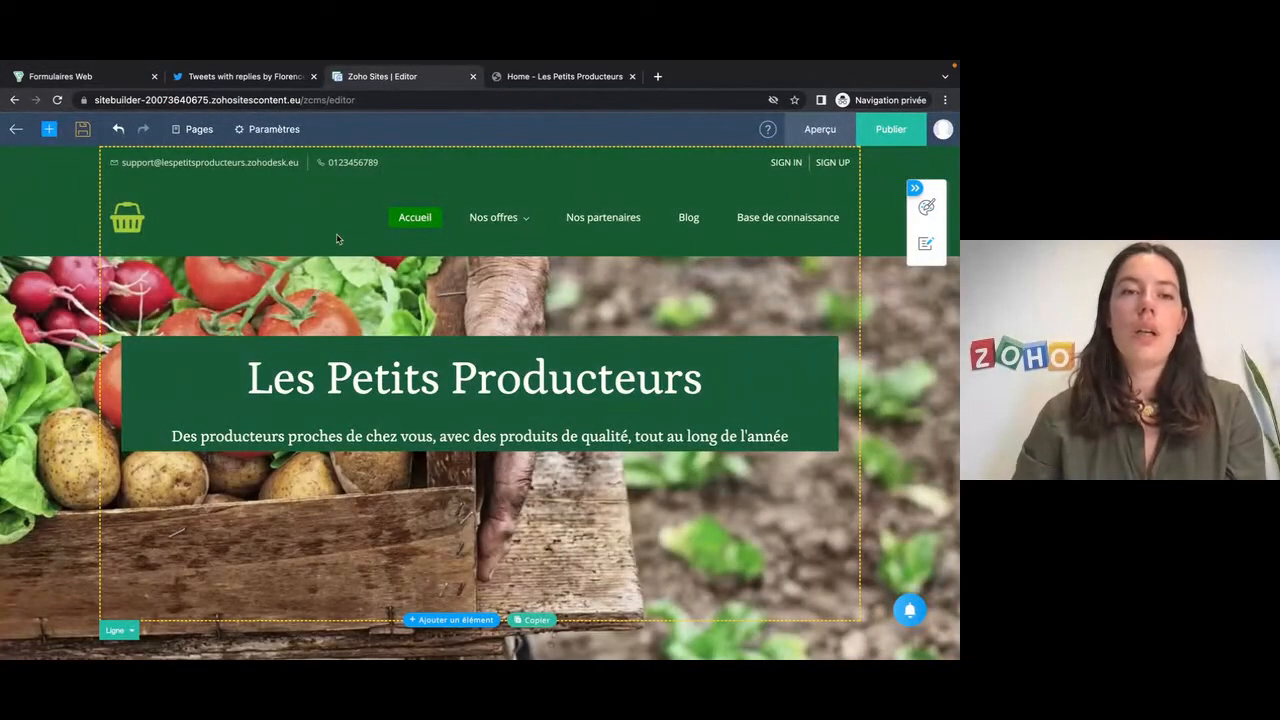
click(272, 129)
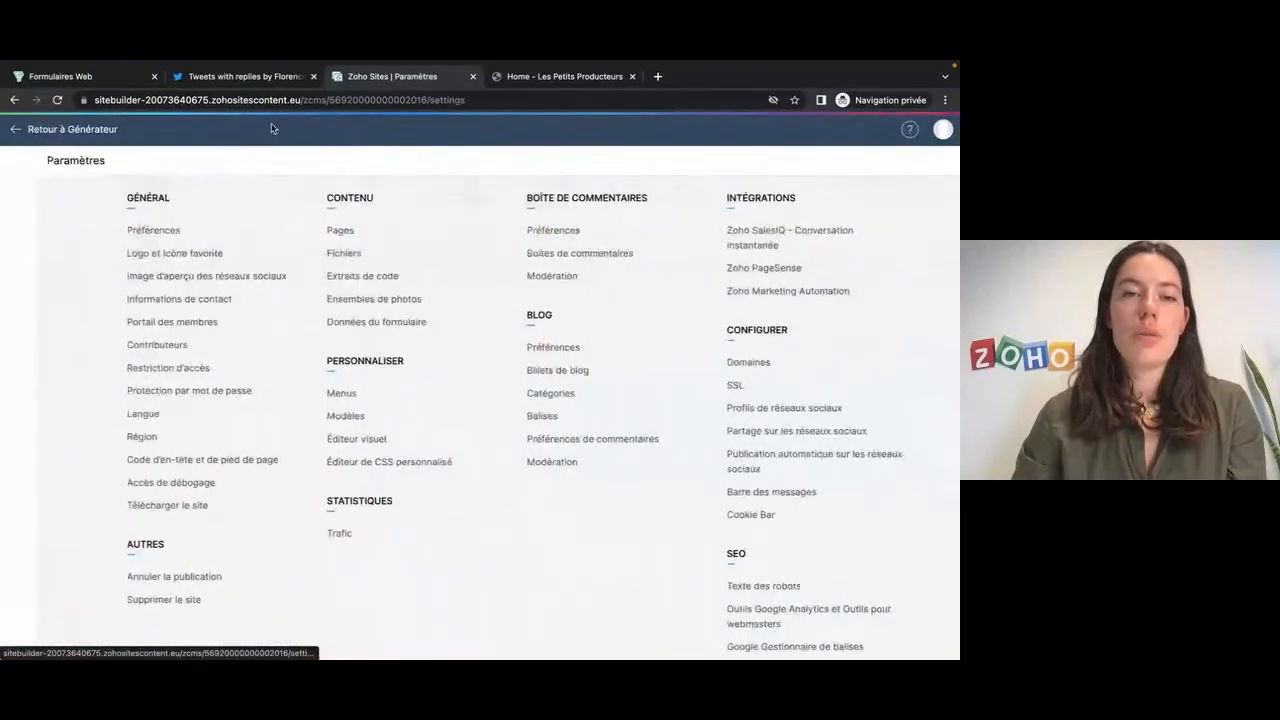
click(18, 130)
scroll(400, 322, down, 10)
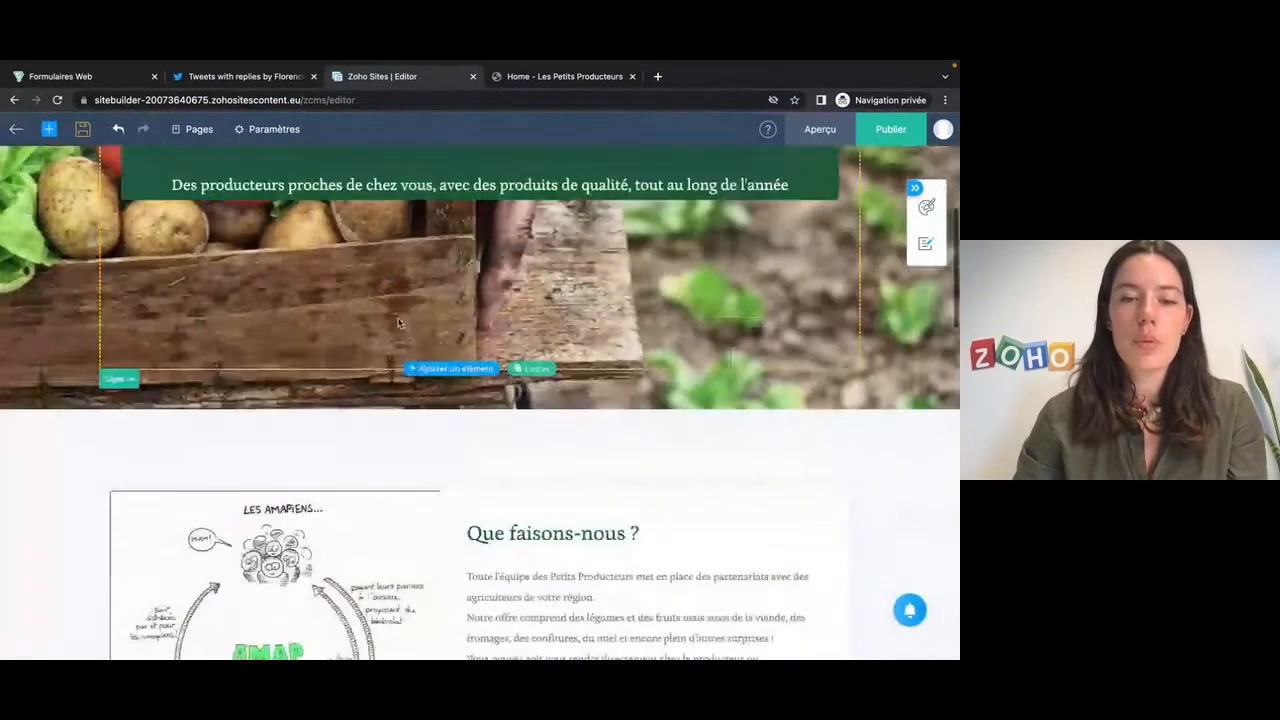
scroll(420, 340, down, 1)
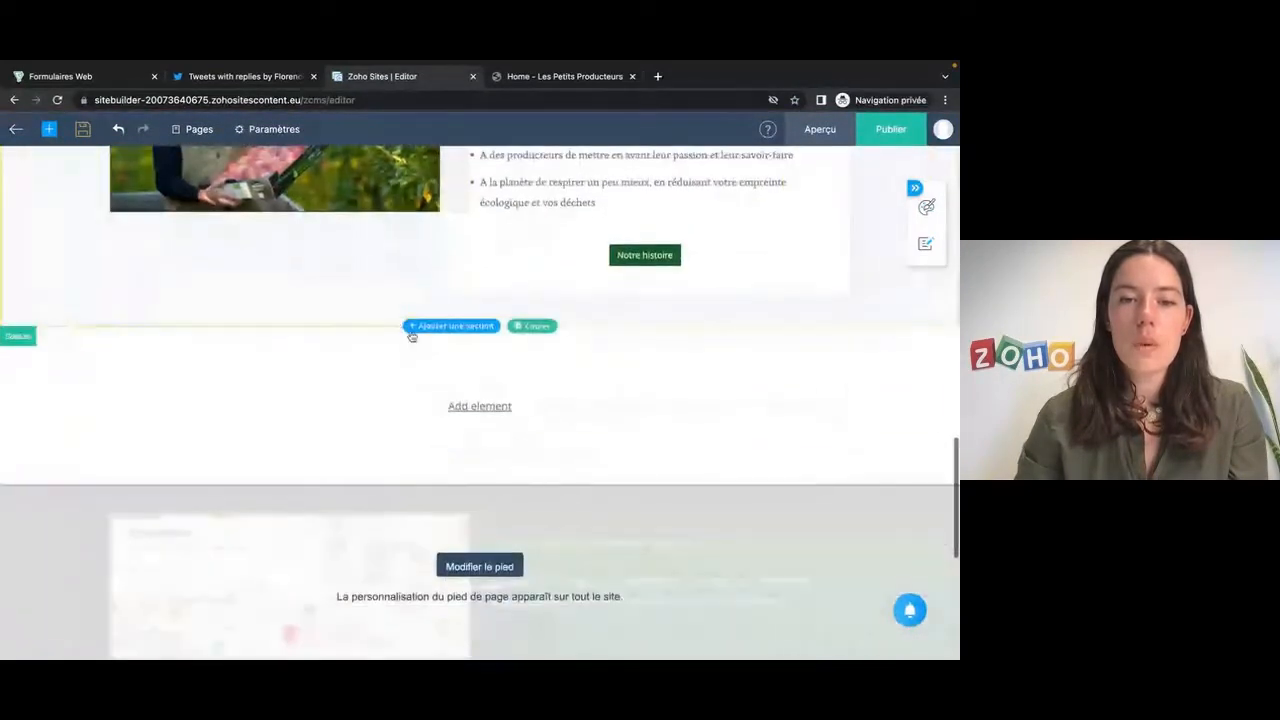
click(479, 406)
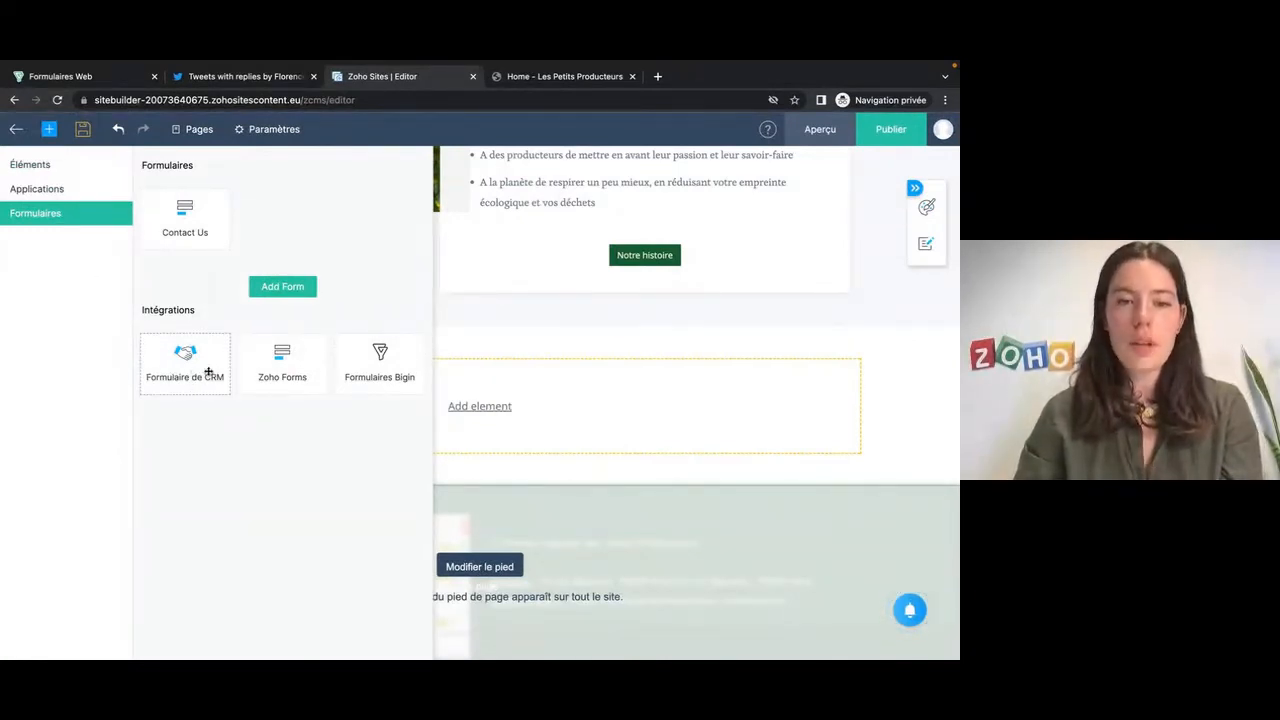
click(379, 368)
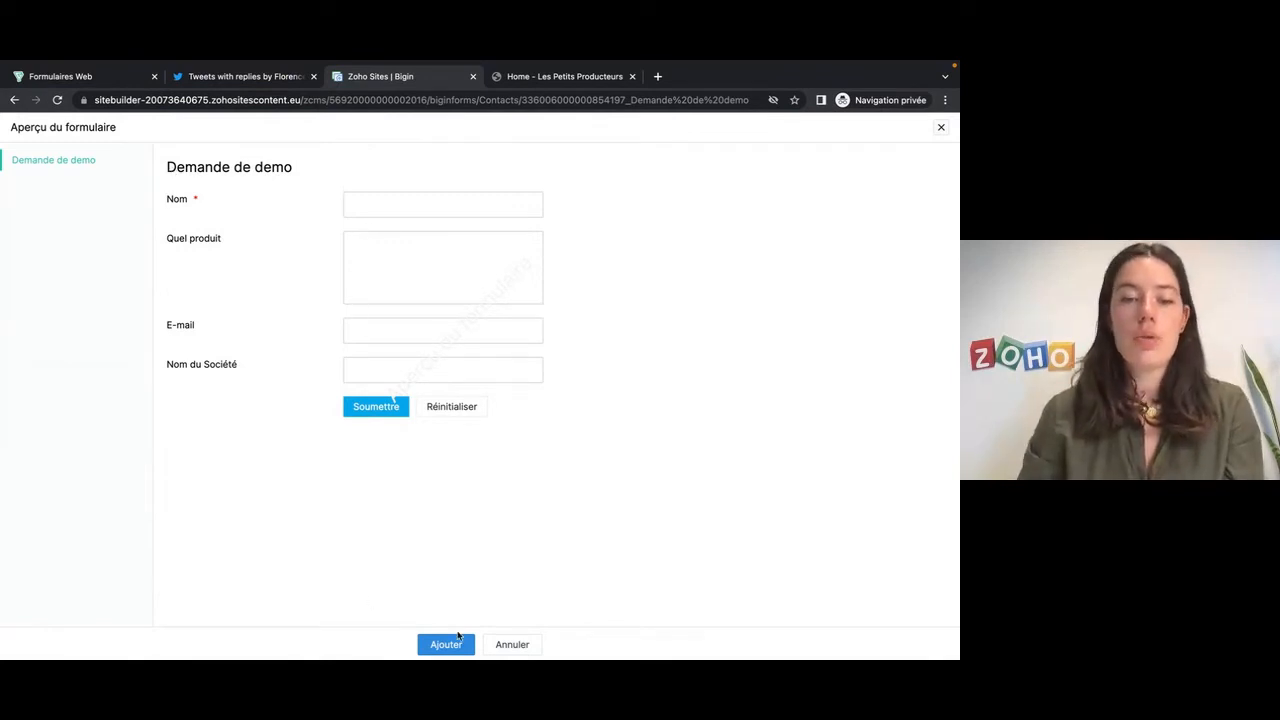
click(446, 644)
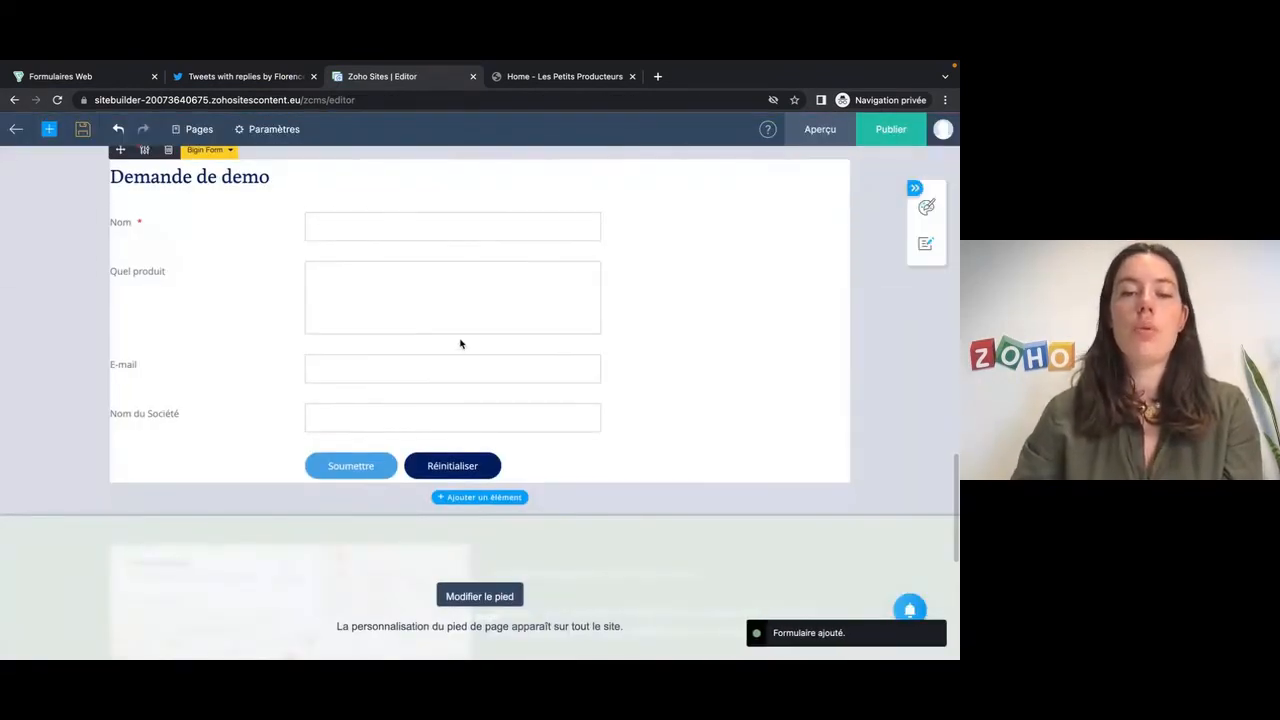
Publish the site changes and reload the live Les Petits Producteurs home page at the Demande de demo form.
click(892, 131)
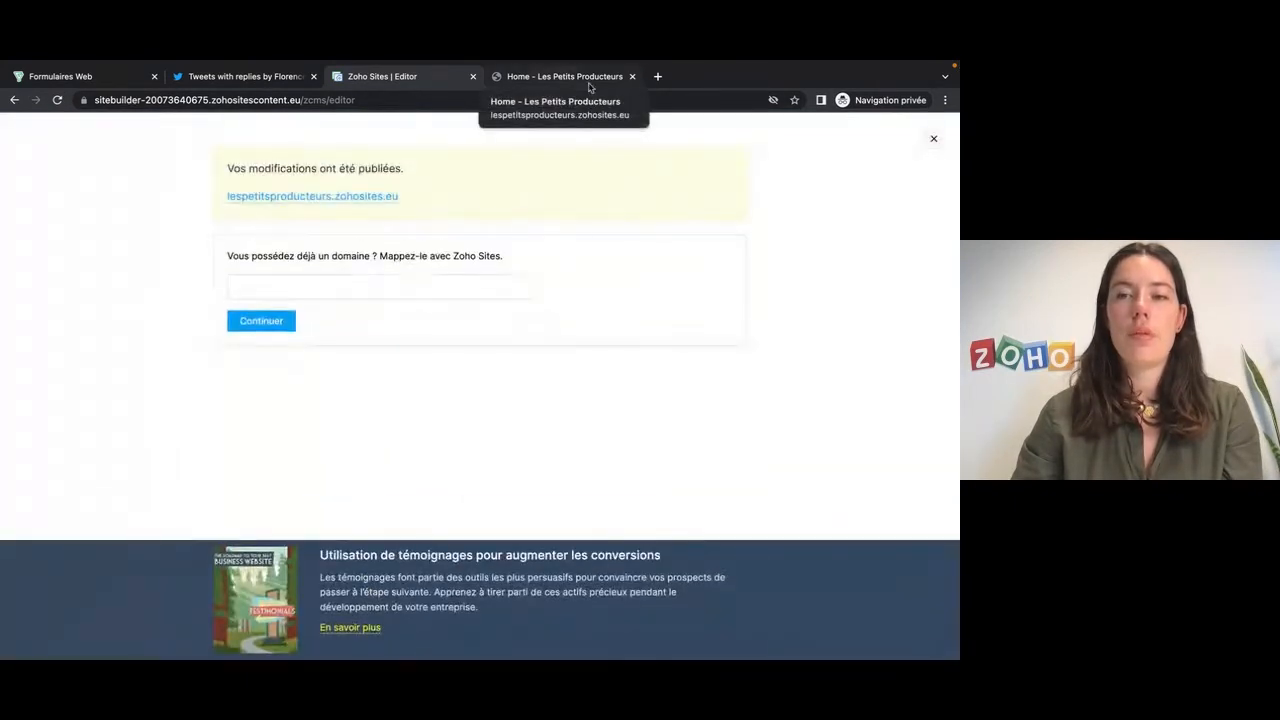
click(560, 78)
scroll(745, 295, down, 1)
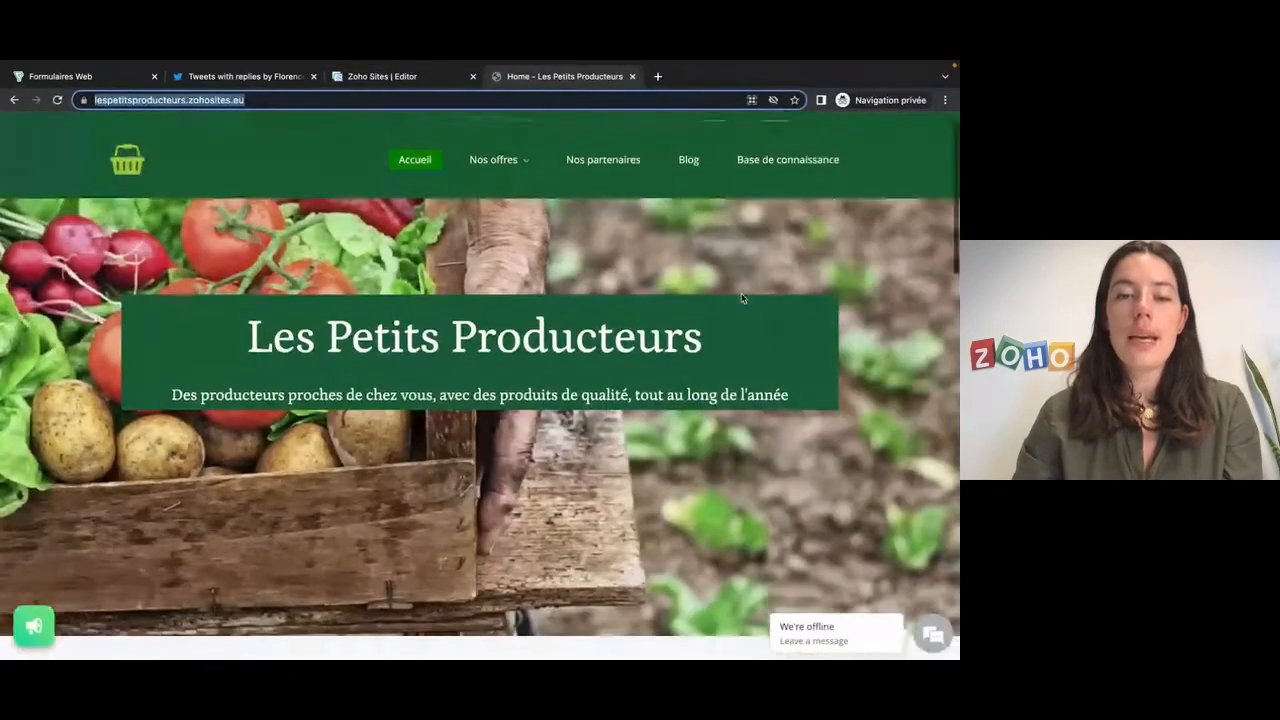
scroll(745, 295, down, 10)
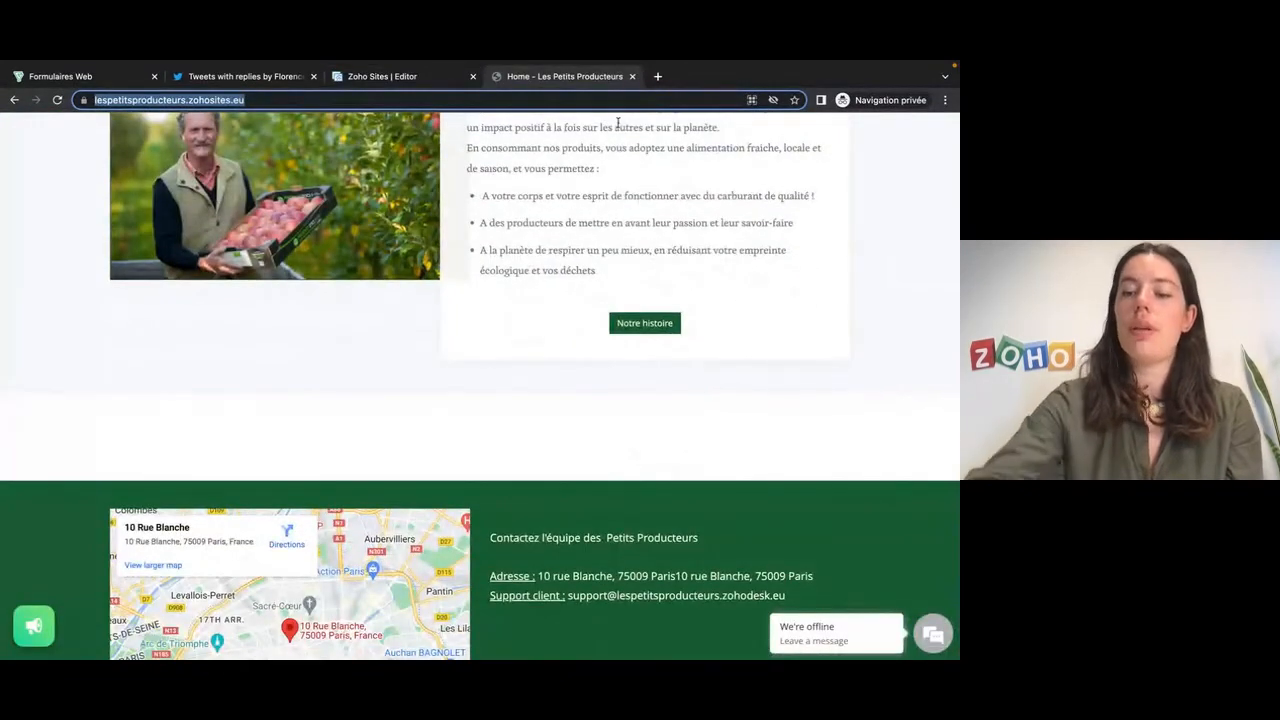
key(Return)
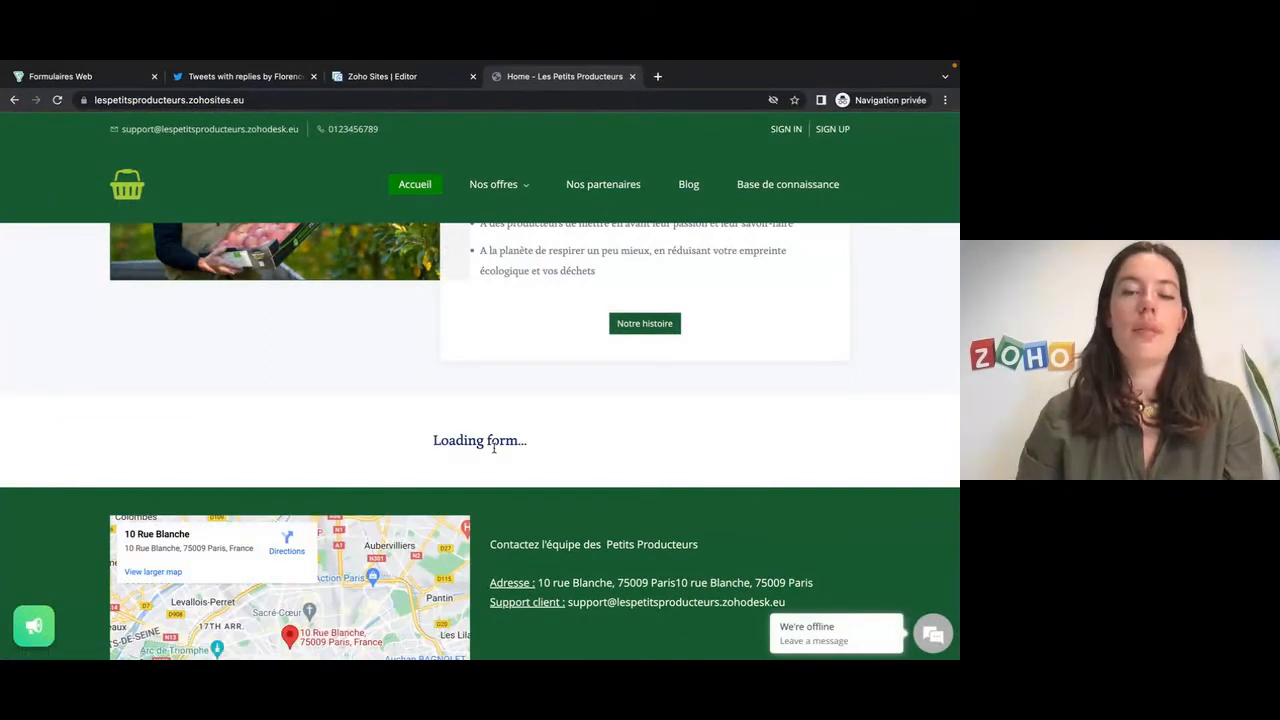
scroll(458, 445, down, 1)
Fill in the live form with Nom "Test", Quel produit "Test" and E-mail "test", and submit it.
click(397, 441)
text(Te)
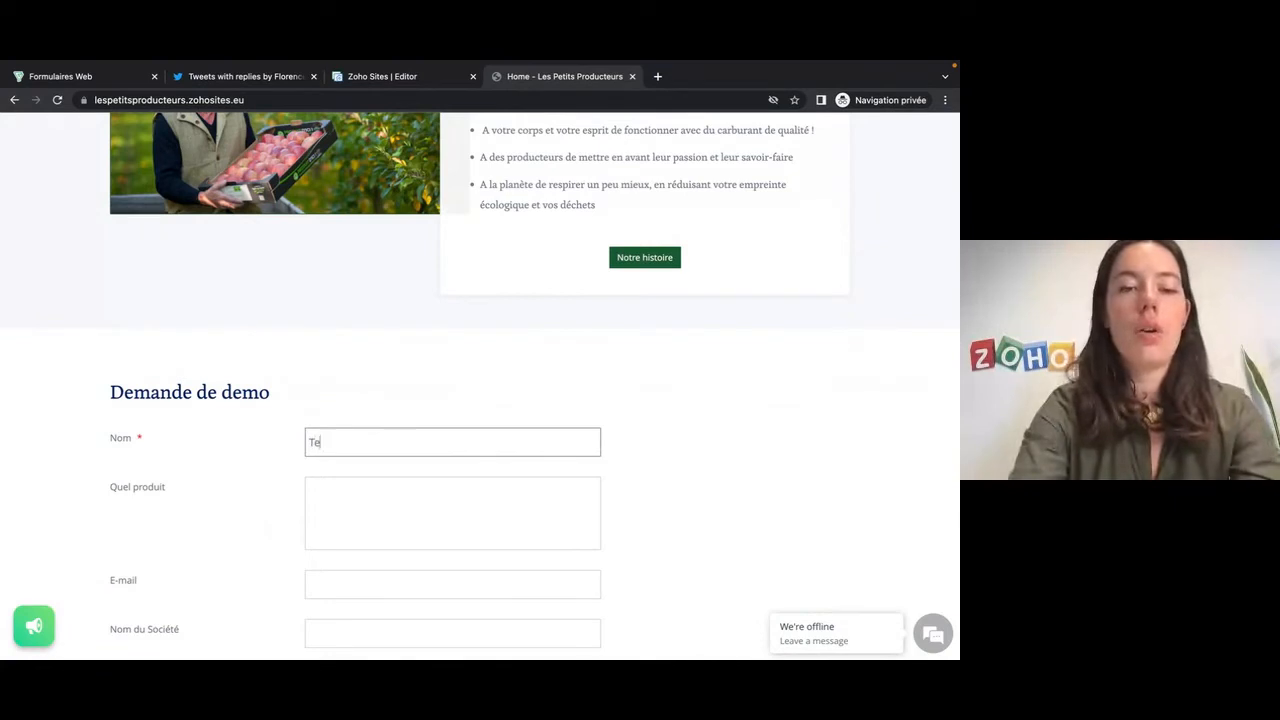
text(st)
click(433, 511)
text(Test)
scroll(435, 509, down, 2)
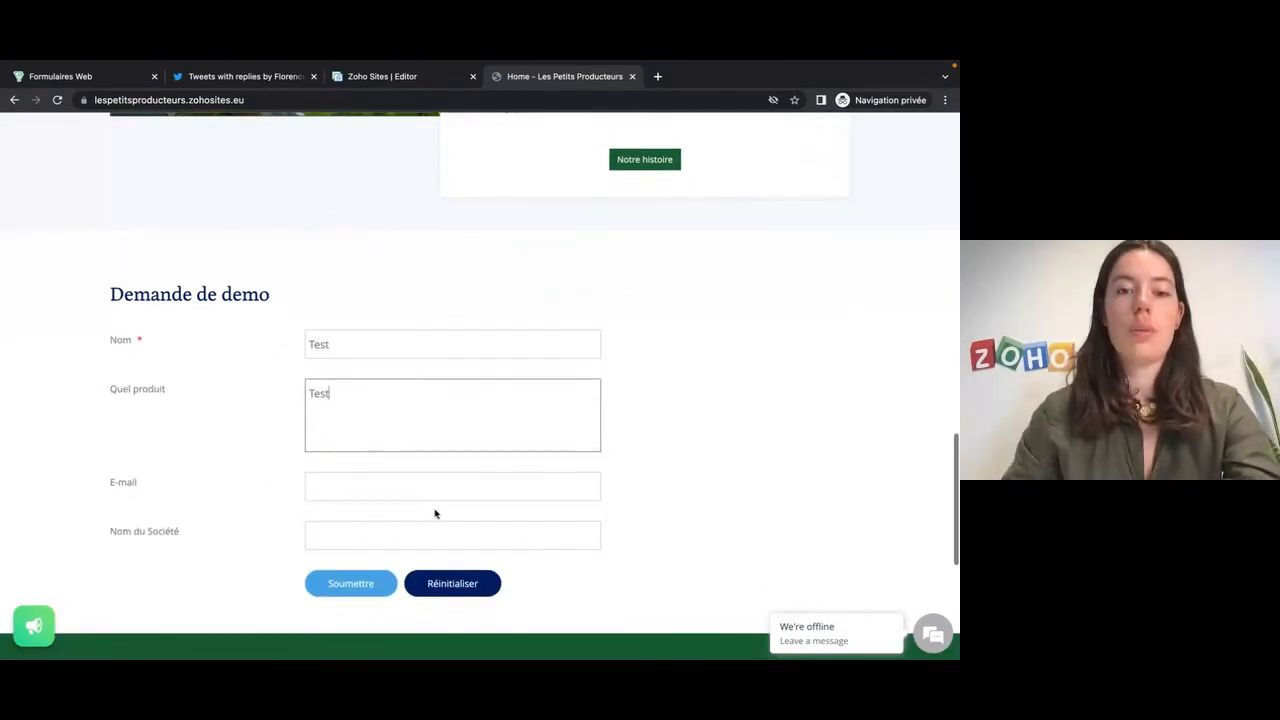
click(410, 488)
text(test)
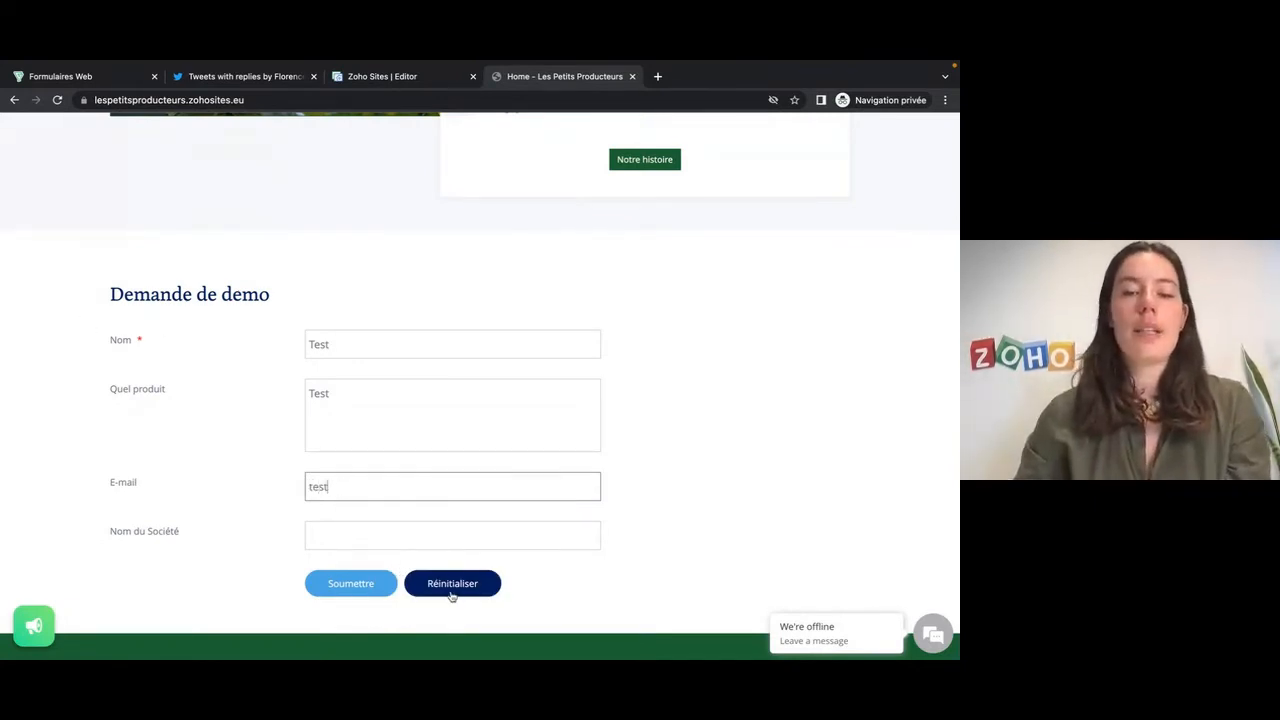
click(361, 590)
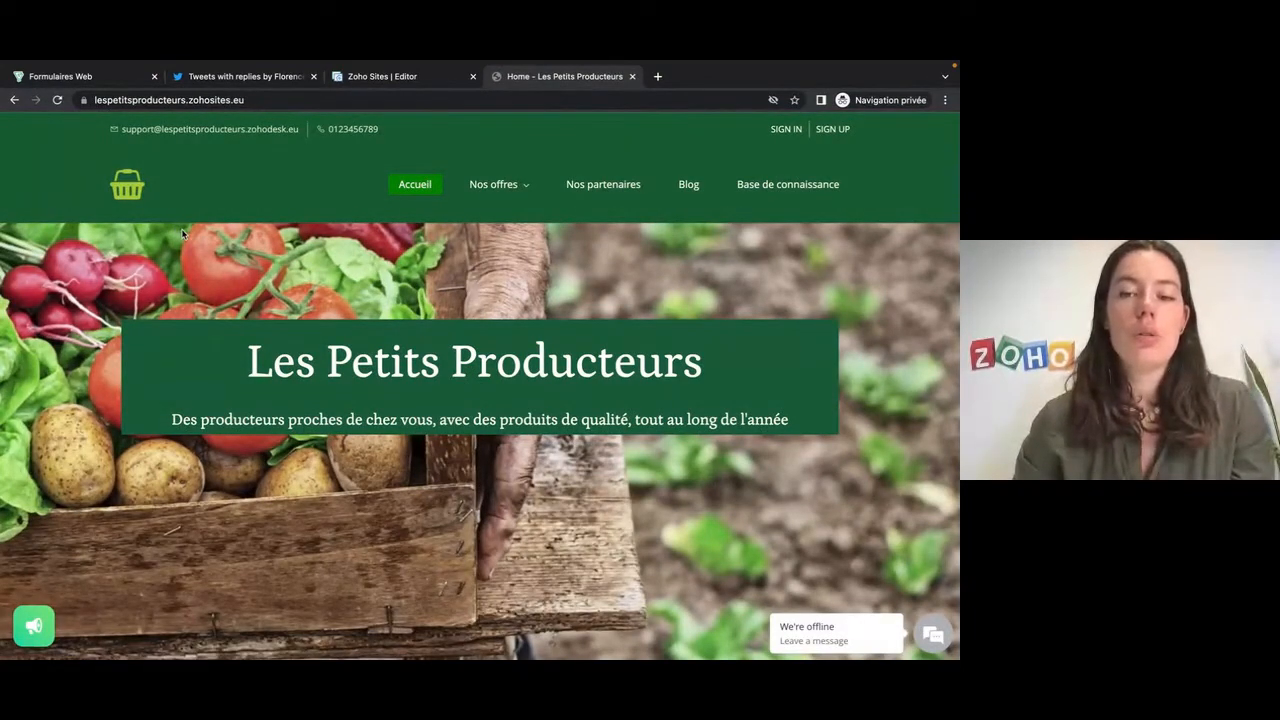
Return to Bigin and open the Test contact from the contact list to check the submitted form data.
click(84, 76)
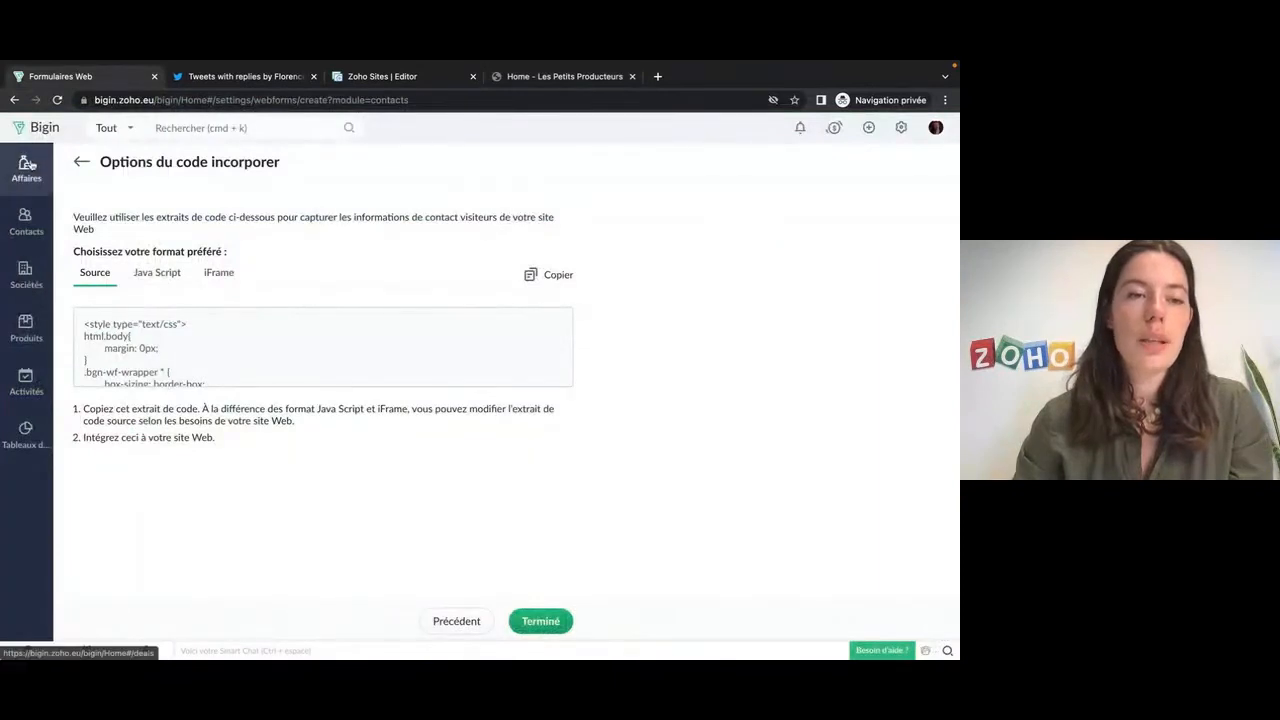
click(38, 233)
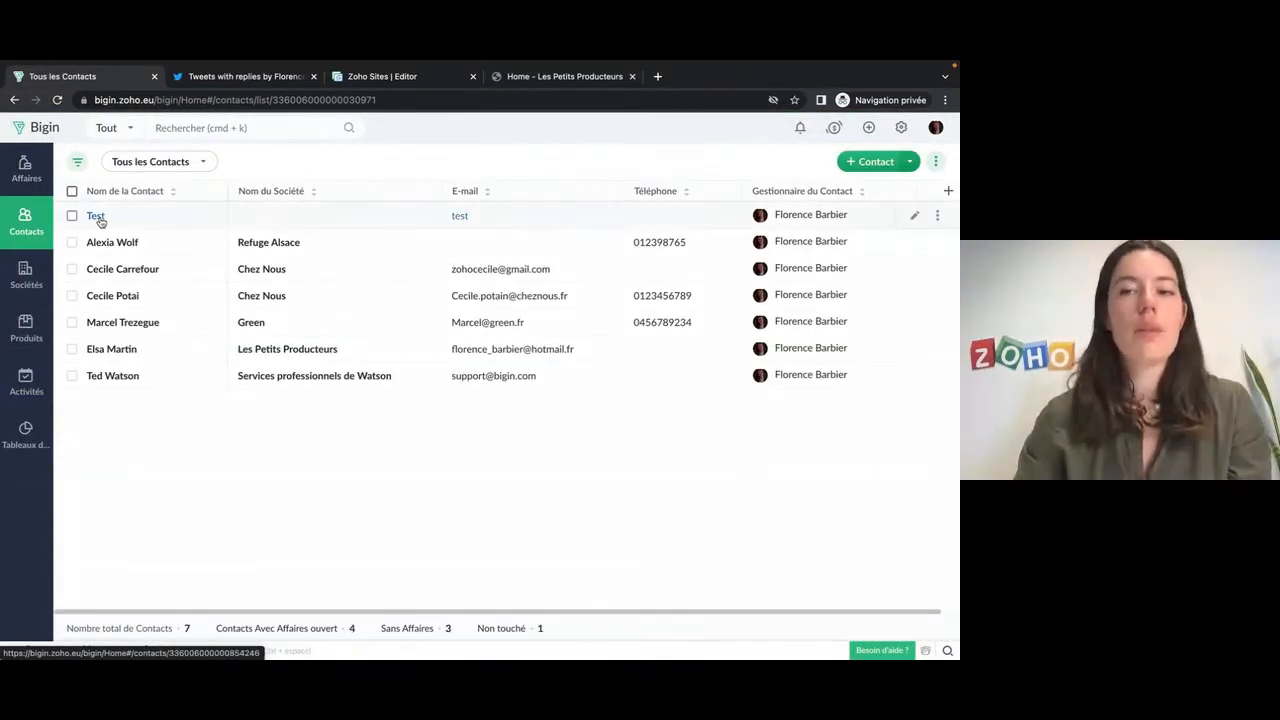
click(96, 217)
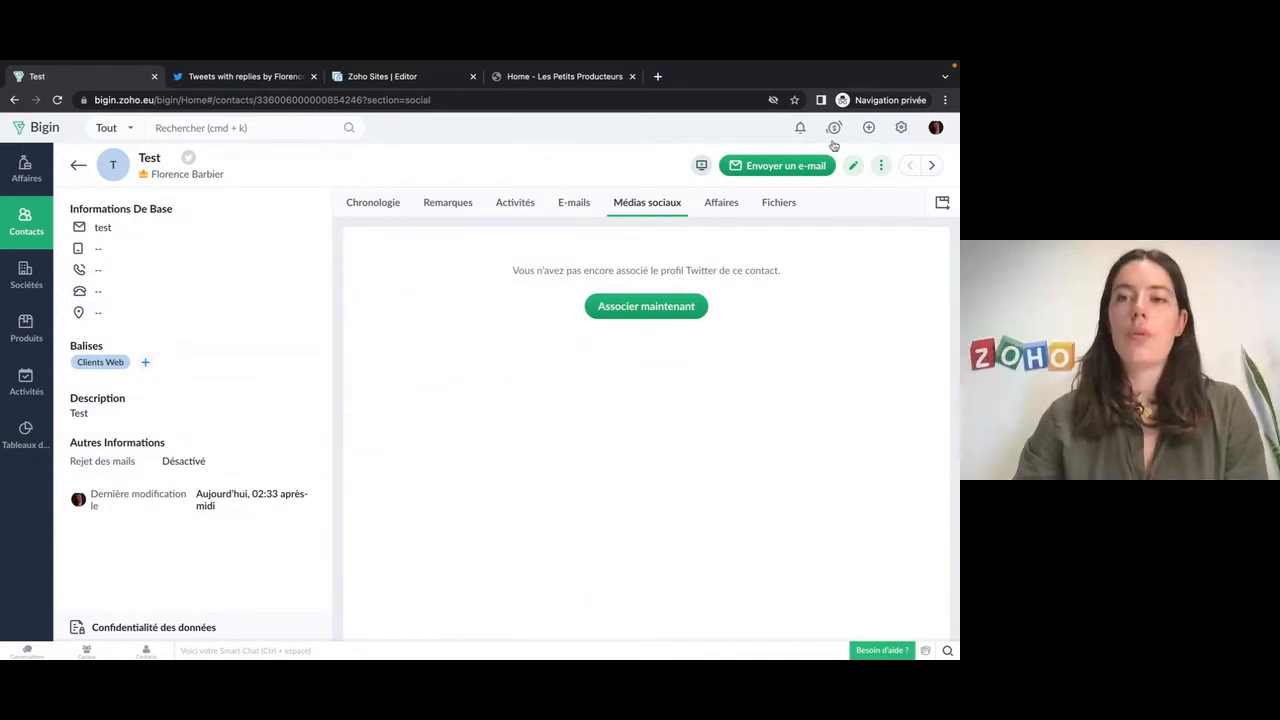
Look at the telephone channel's setup options, then switch to the presentation slide about gathering calls.
click(901, 130)
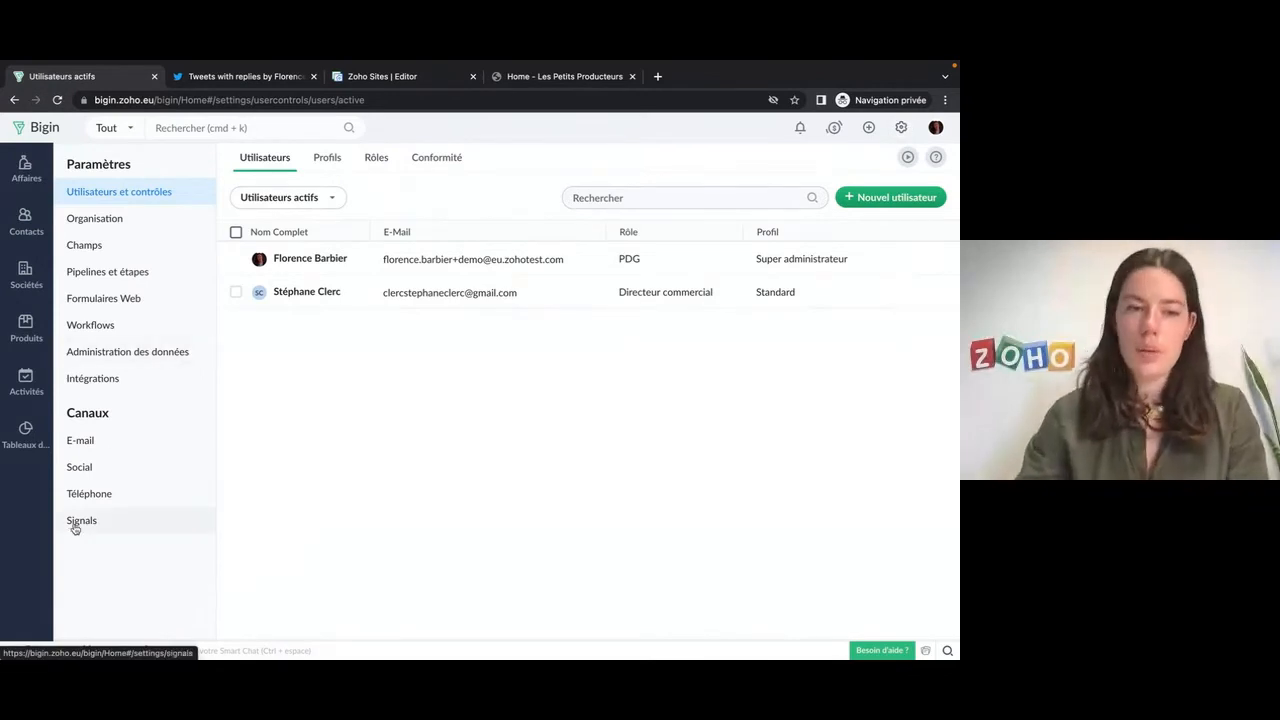
click(87, 493)
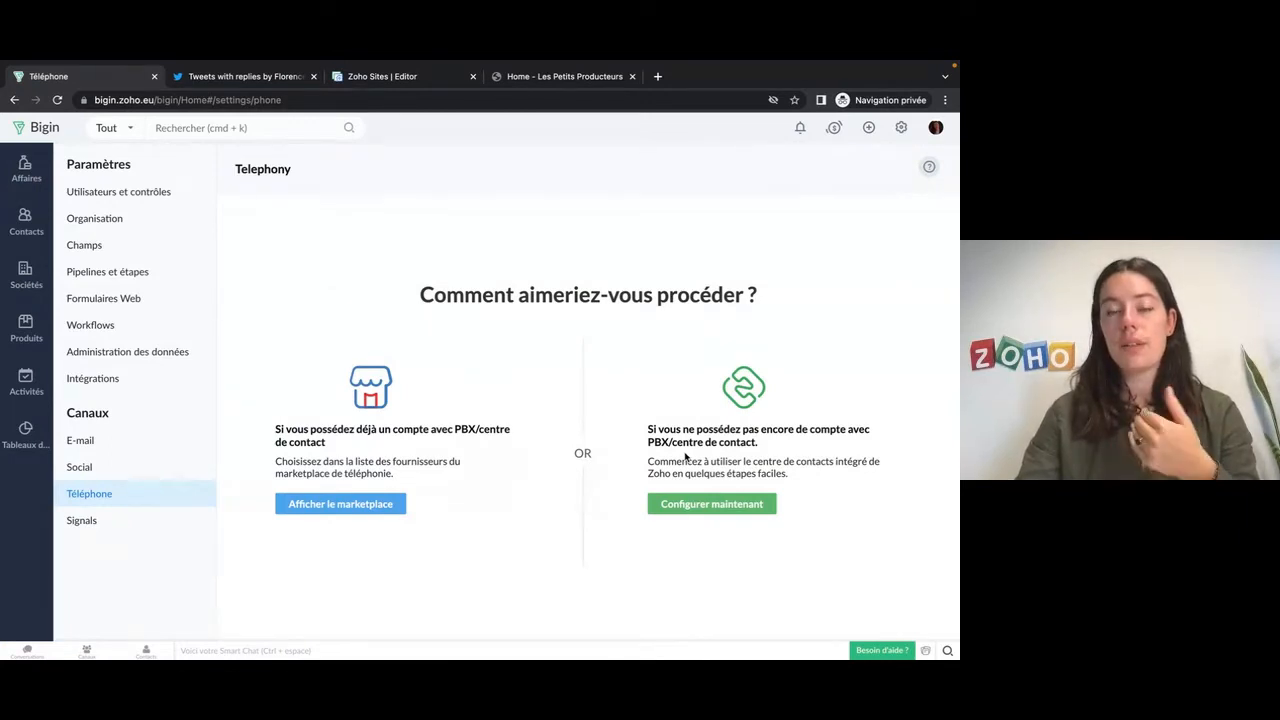
key(ctrl+Left)
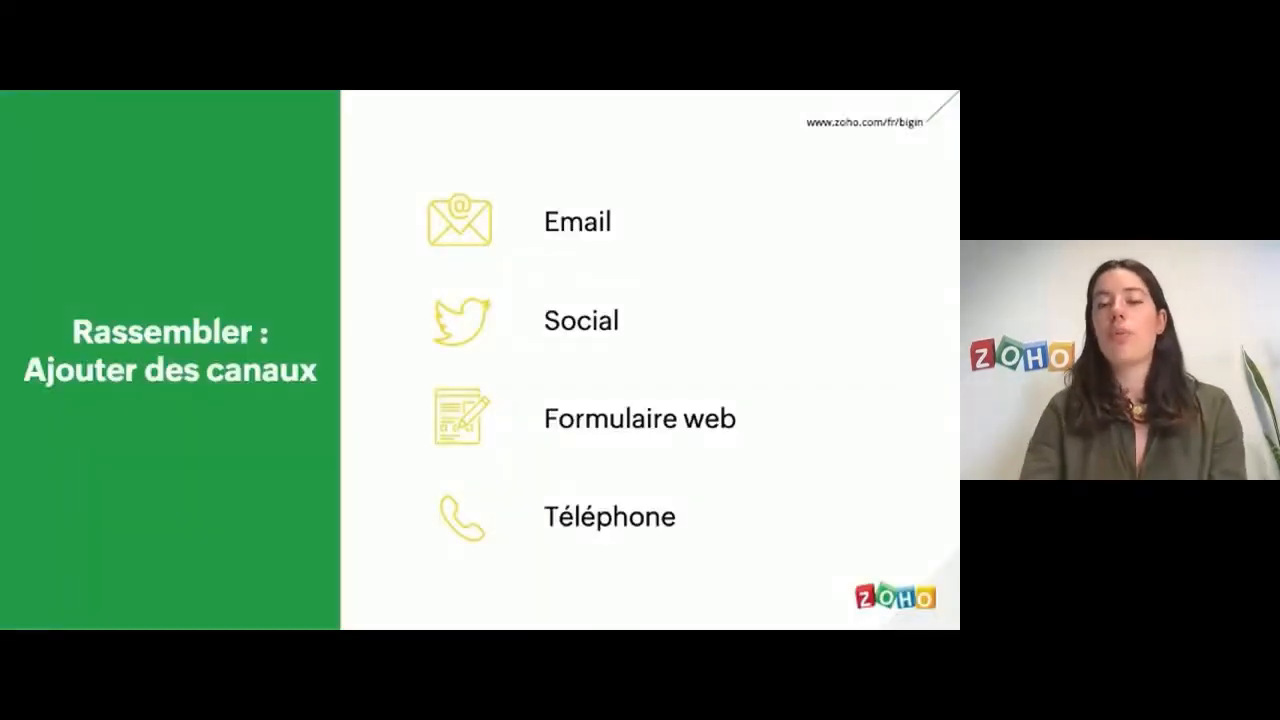
key(Right)
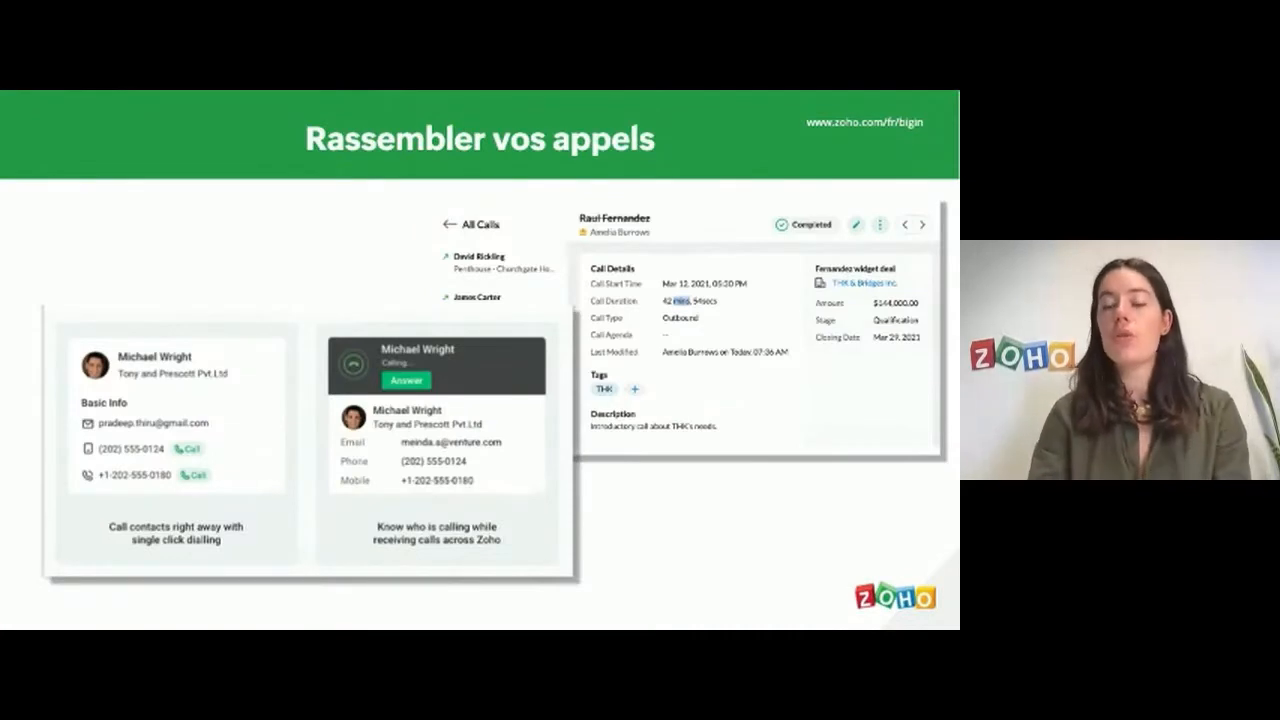
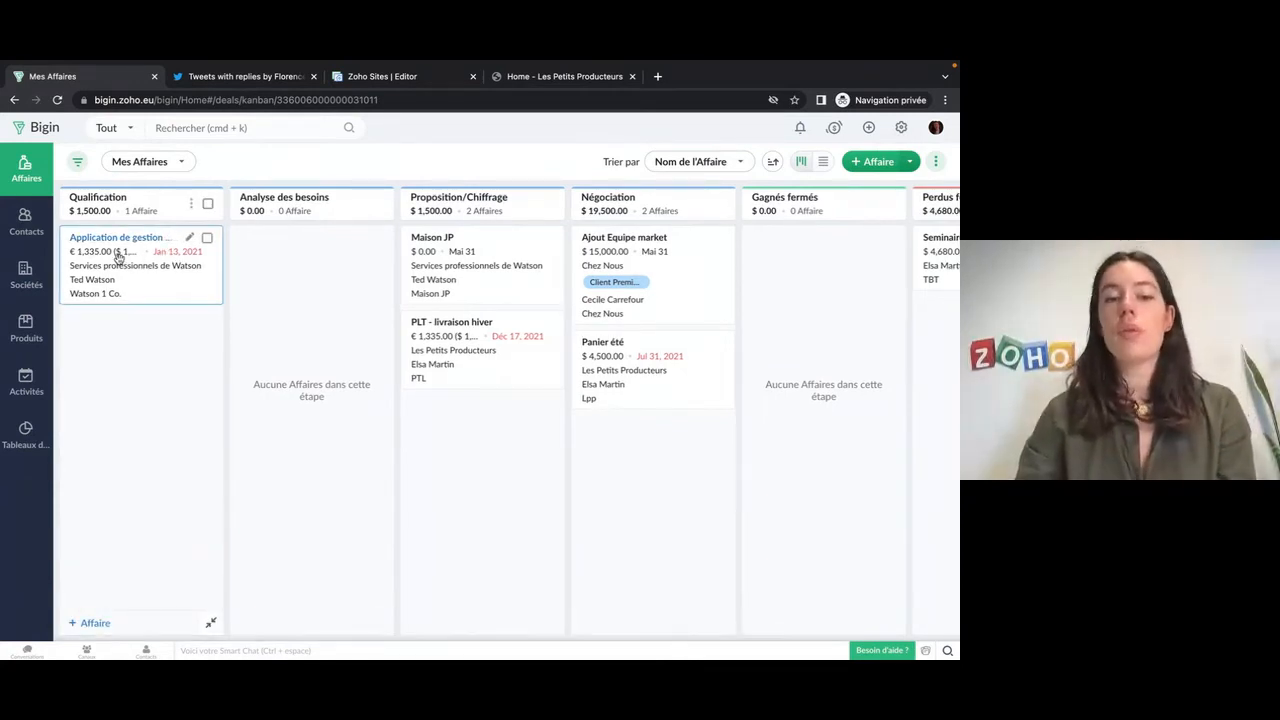
Move the Application de gestion deal to Analyse des besoins and the PLT - livraison hiver deal to Qualification.
drag(118, 256, 323, 277)
drag(447, 338, 116, 265)
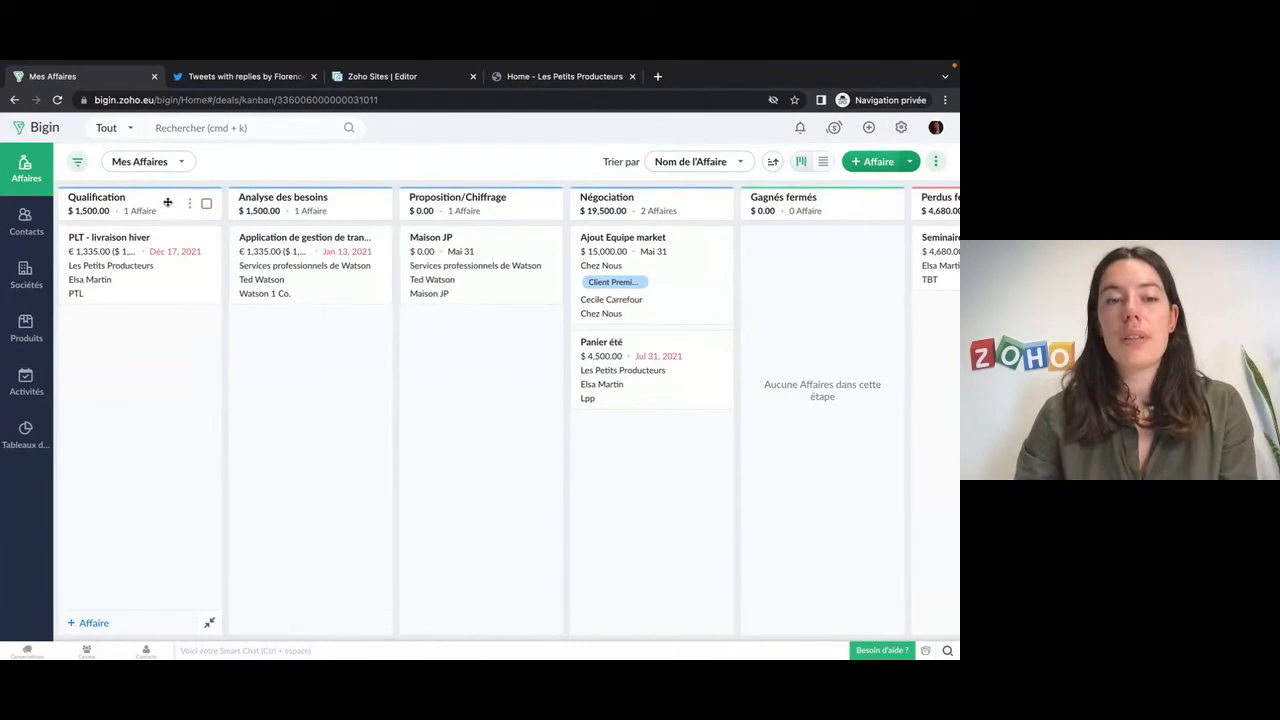
Collapse the Qualification stage and expand it again, then look through its stage options without applying any.
click(189, 203)
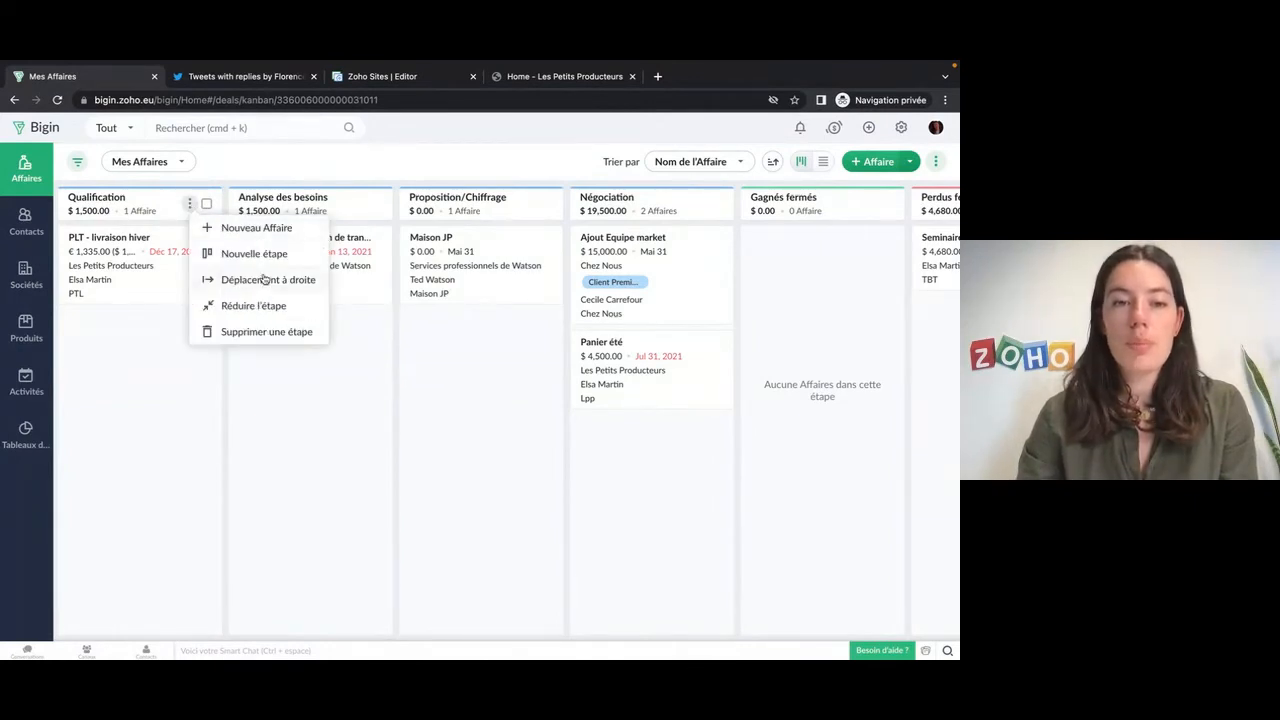
click(262, 305)
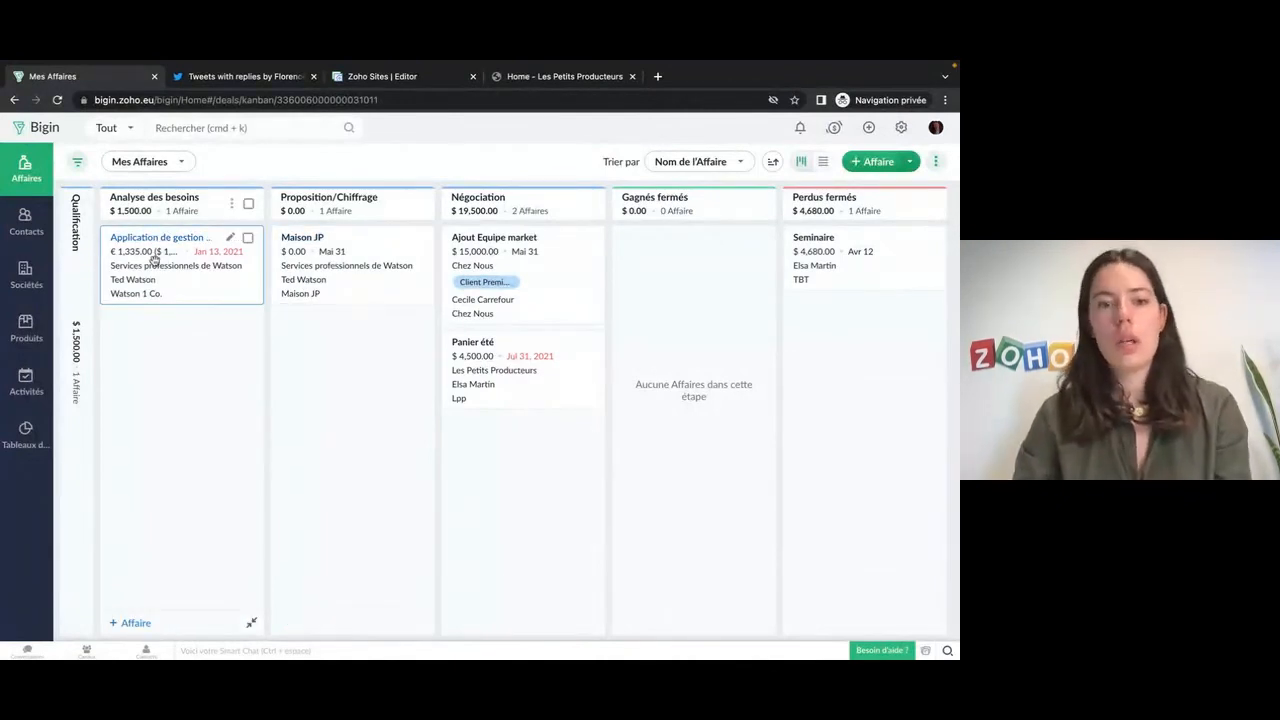
click(79, 275)
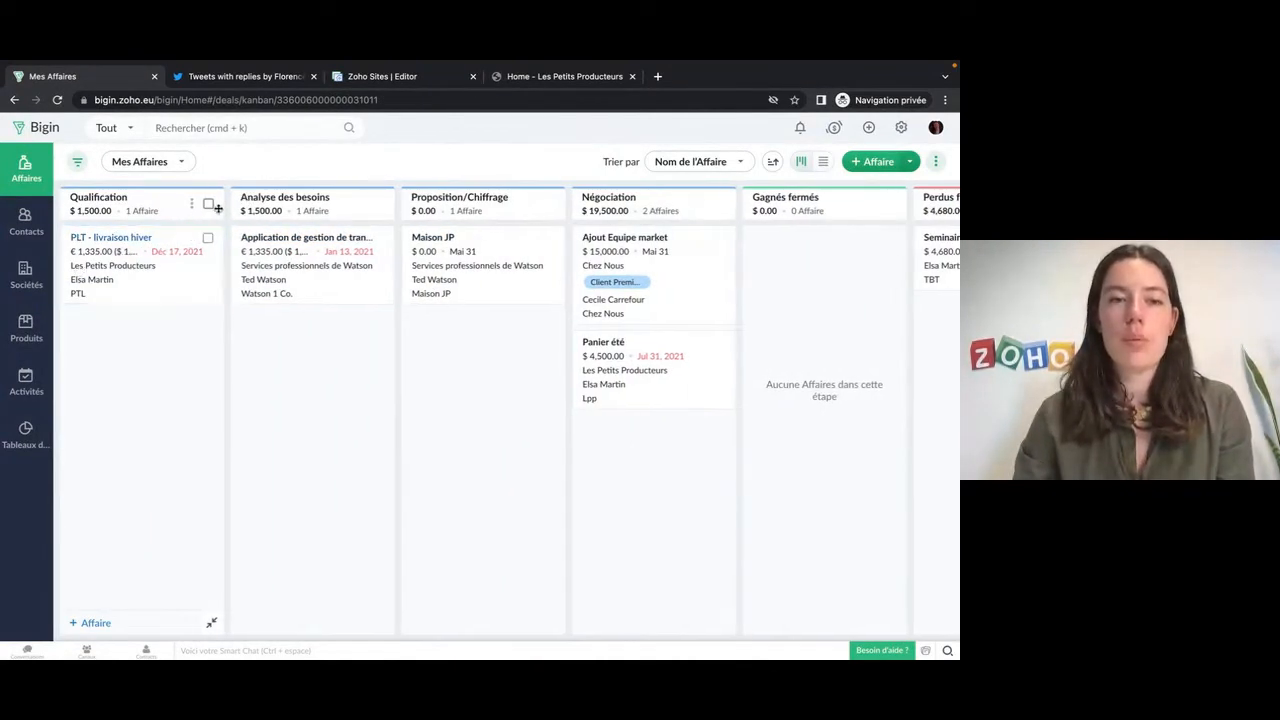
click(191, 205)
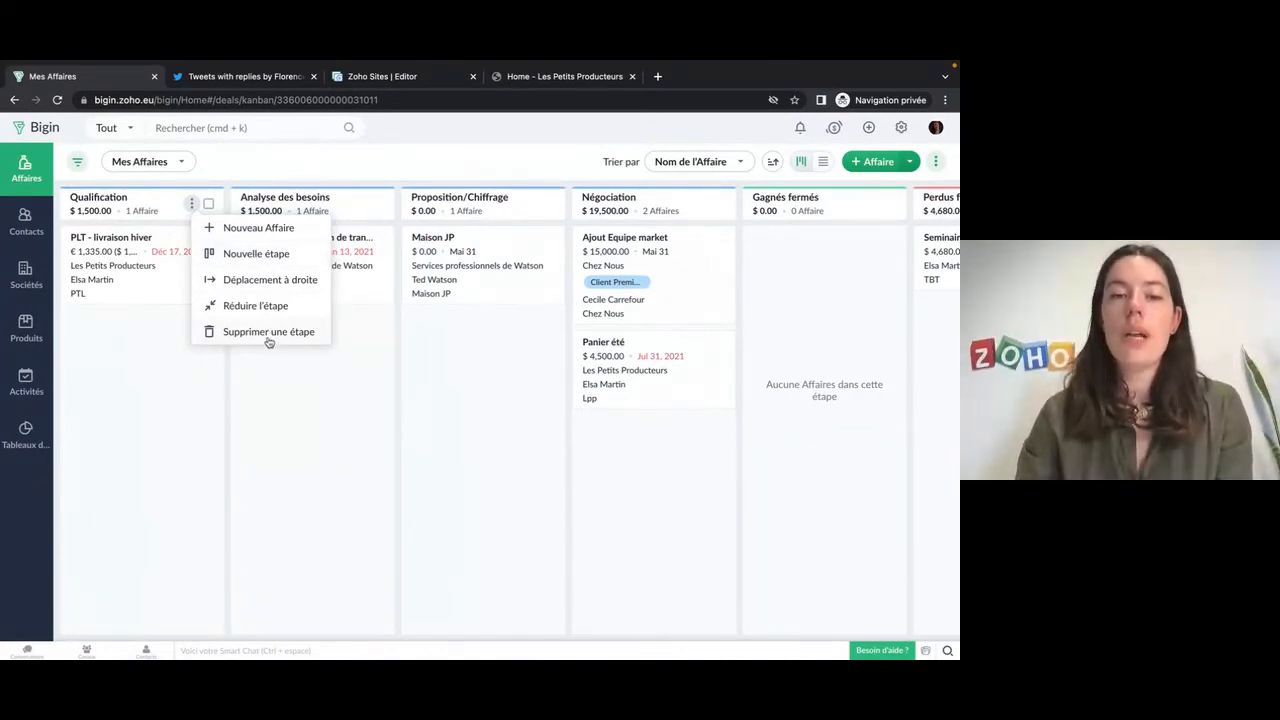
click(183, 370)
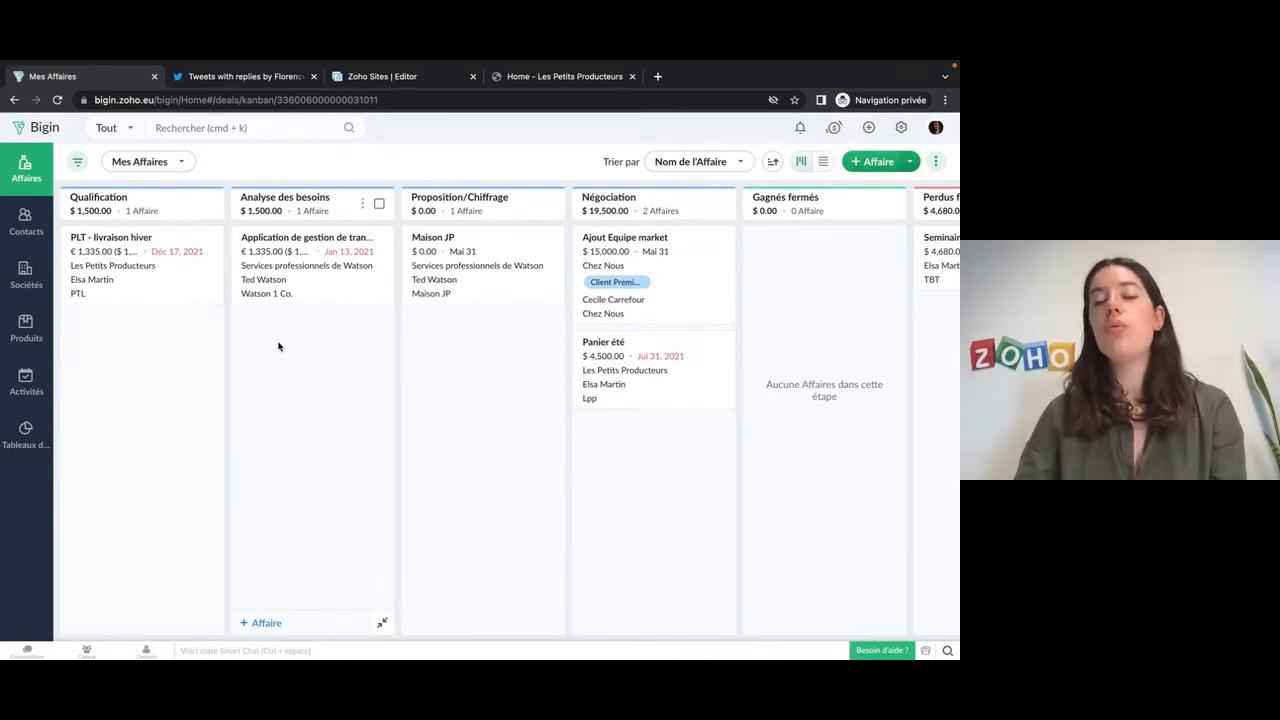
Open the settings for the deal pipelines and their stages.
scroll(275, 348, right, 1)
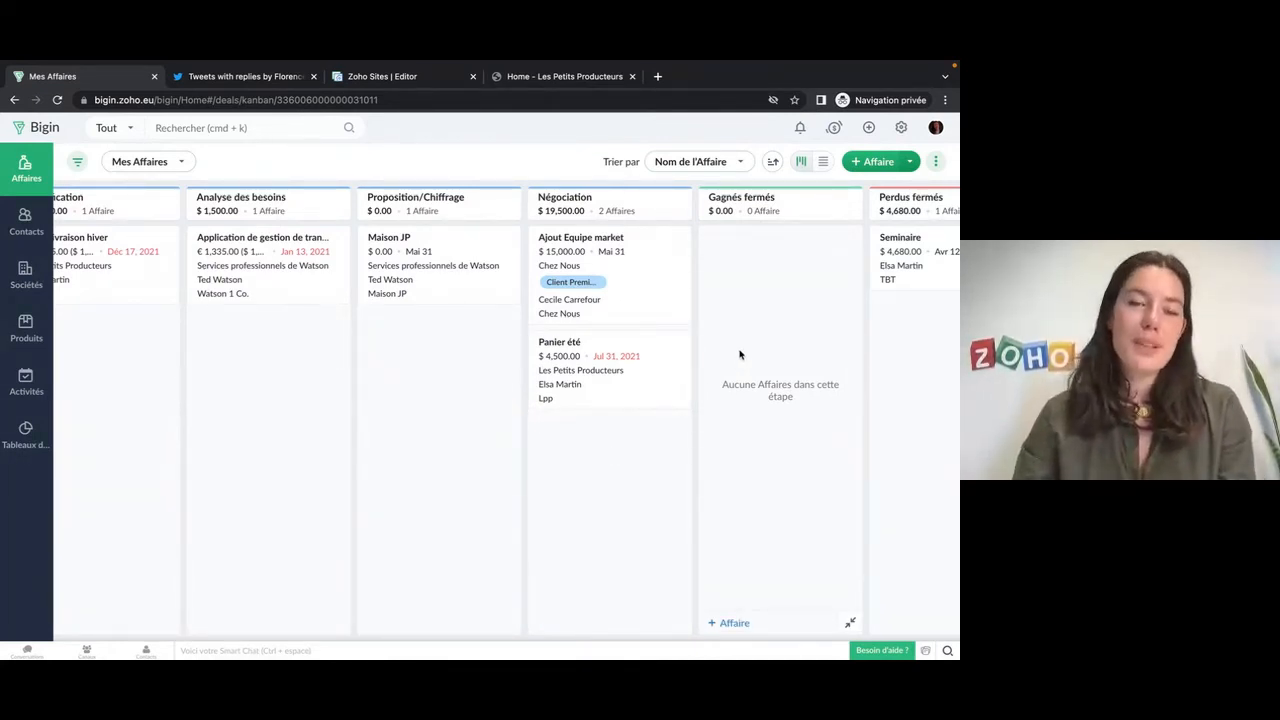
scroll(740, 355, left, 1)
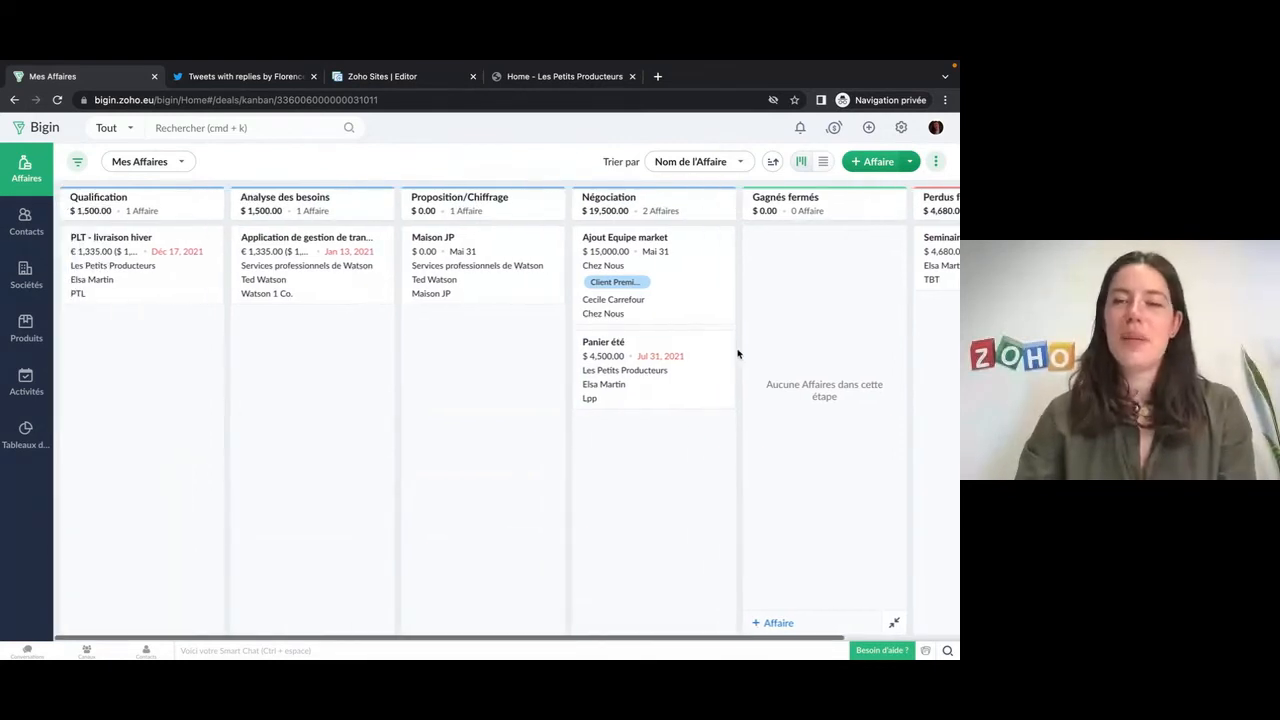
click(905, 128)
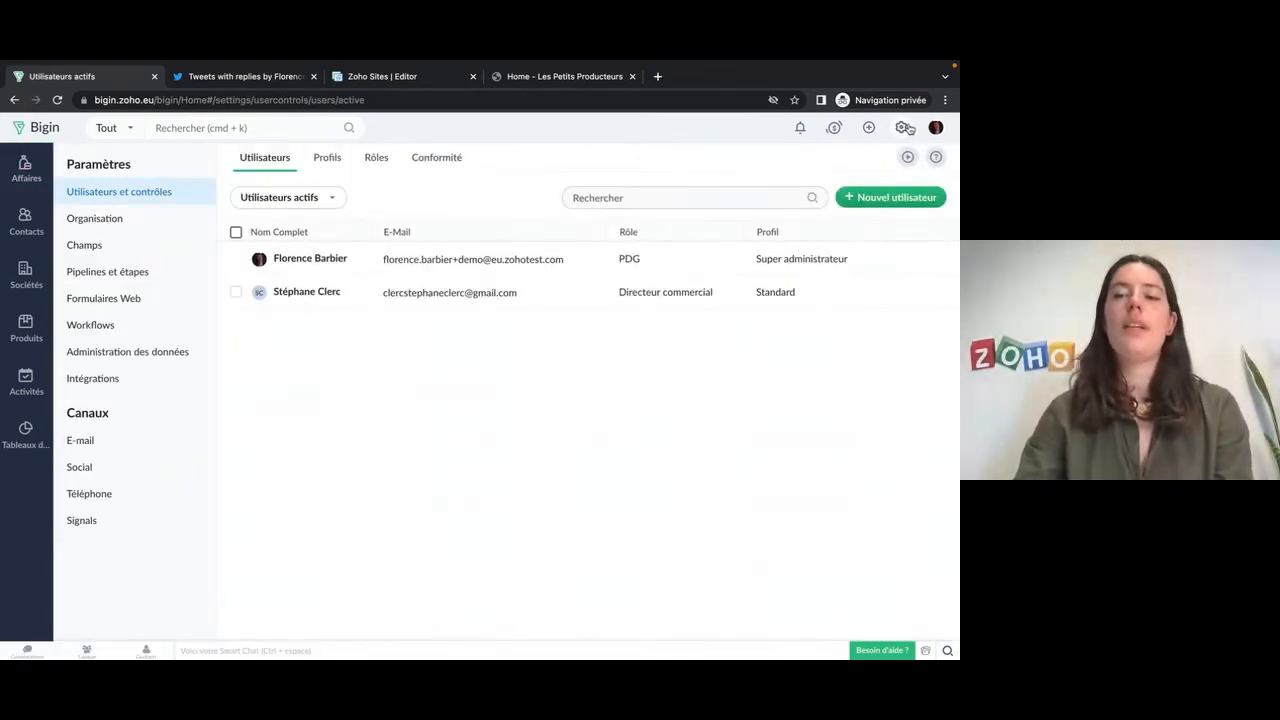
click(119, 276)
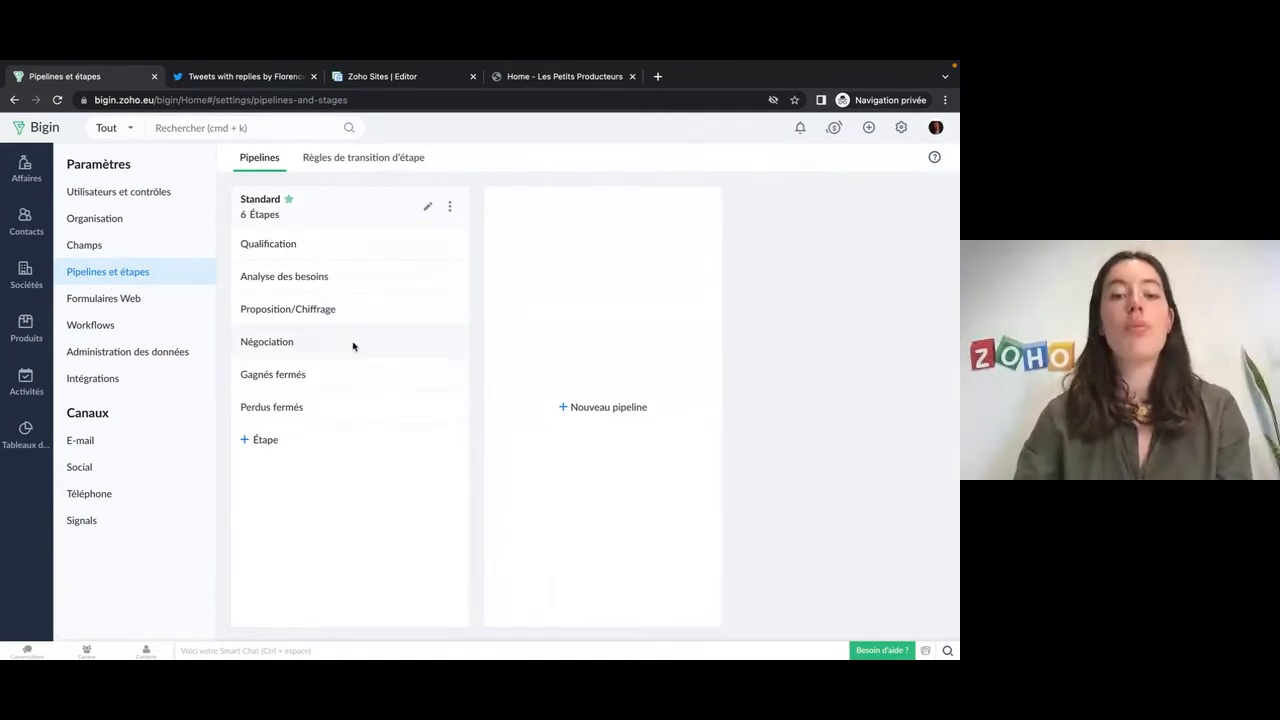
click(592, 409)
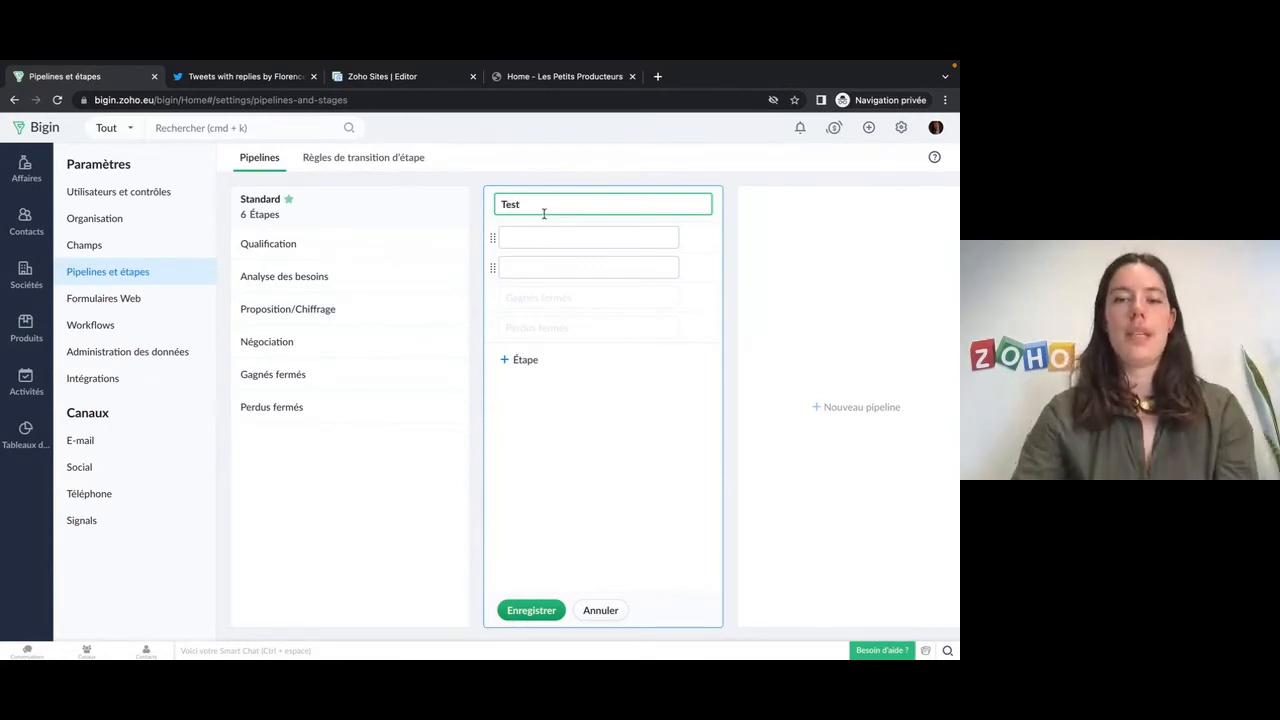
click(532, 238)
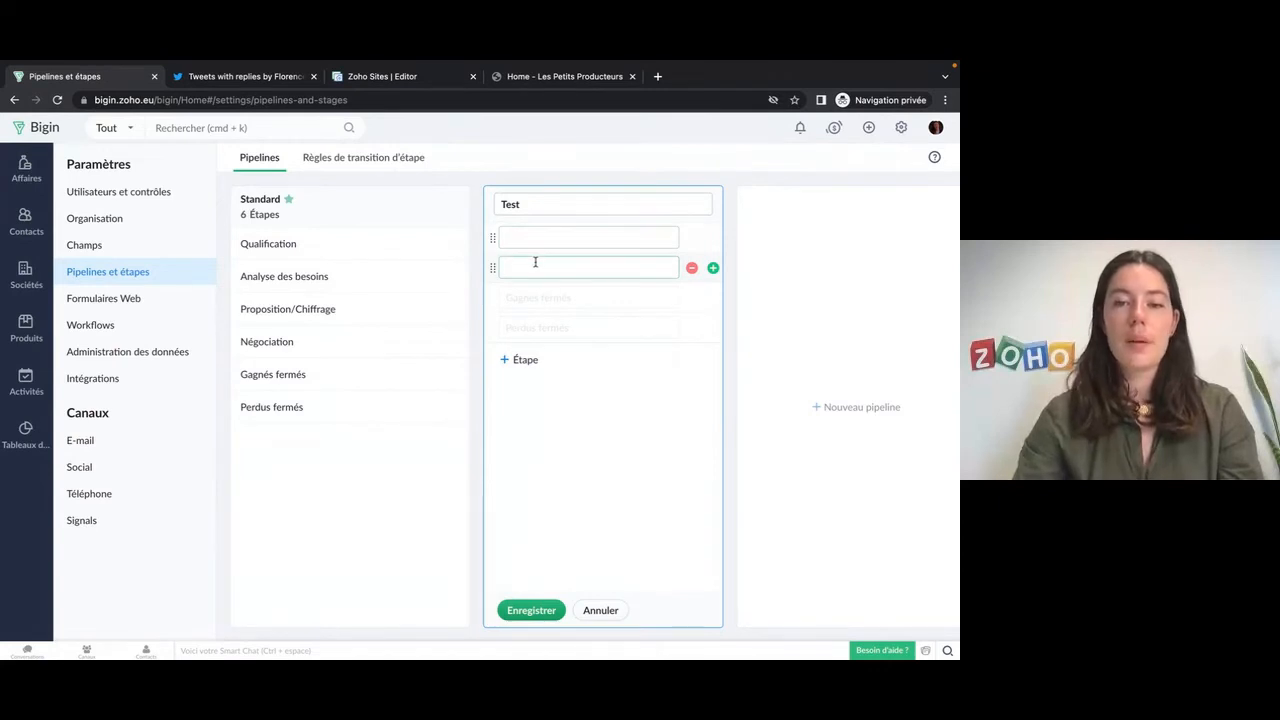
key(Tab)
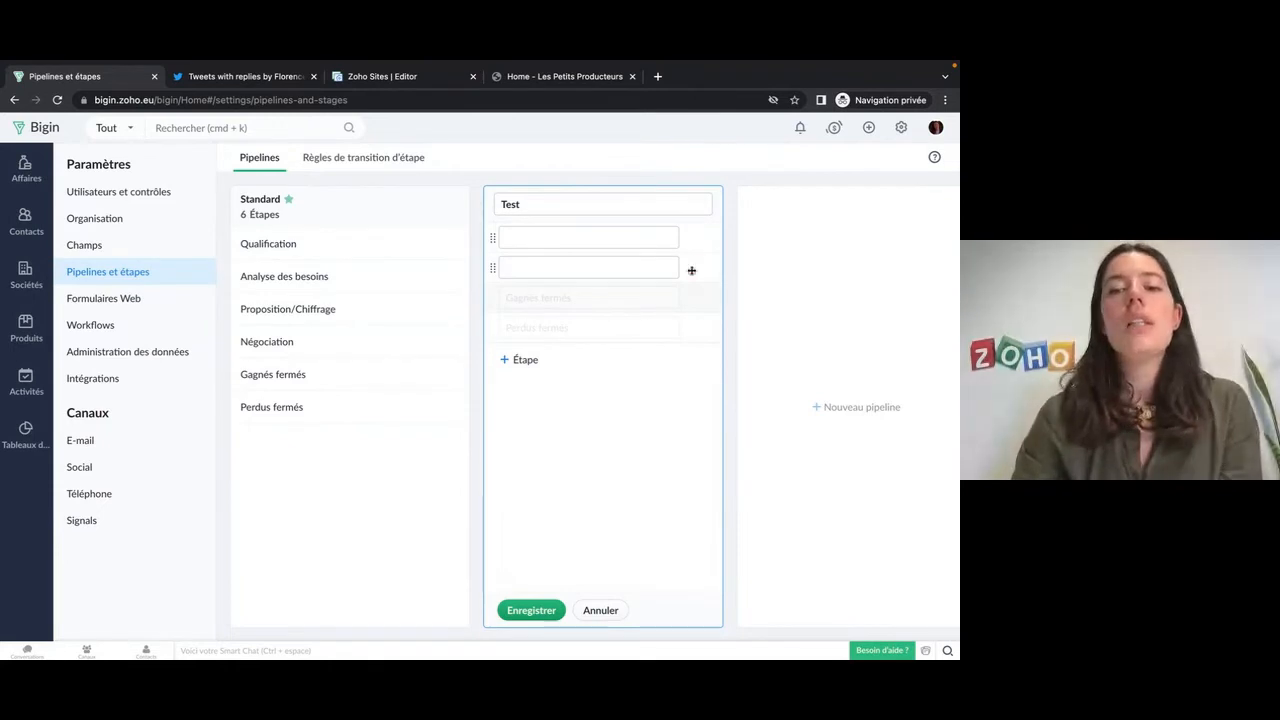
click(713, 240)
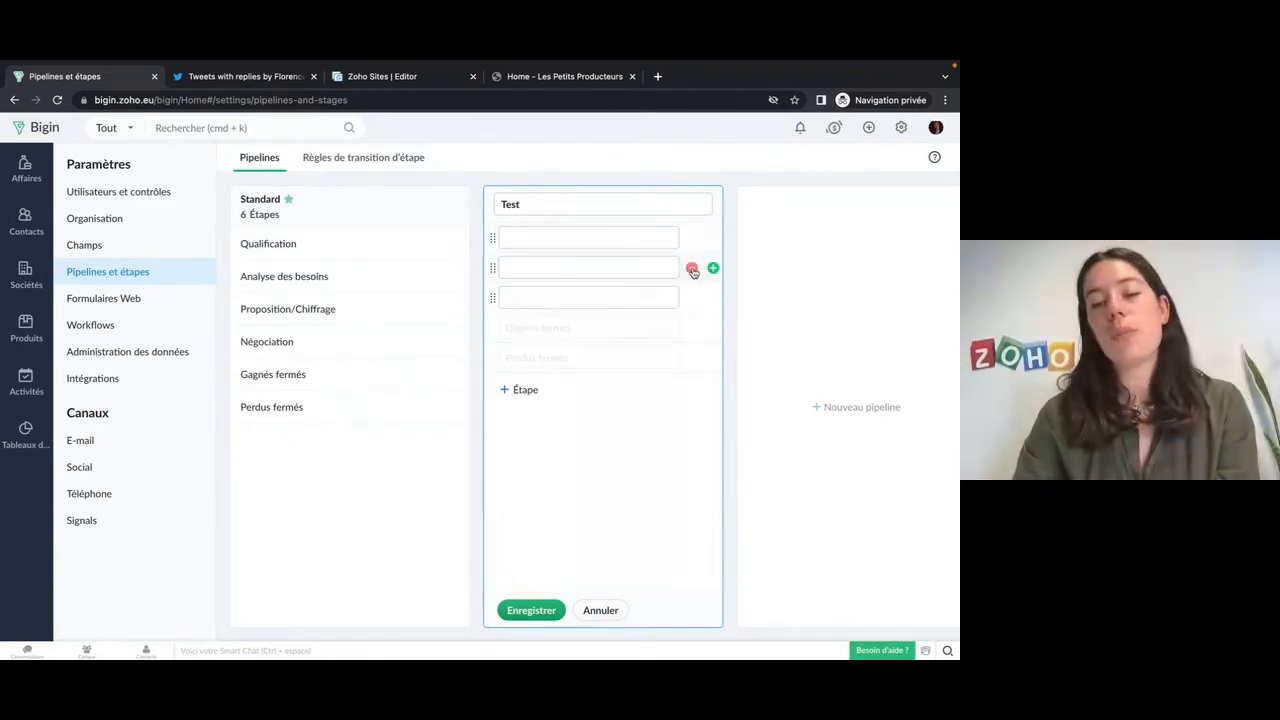
click(692, 269)
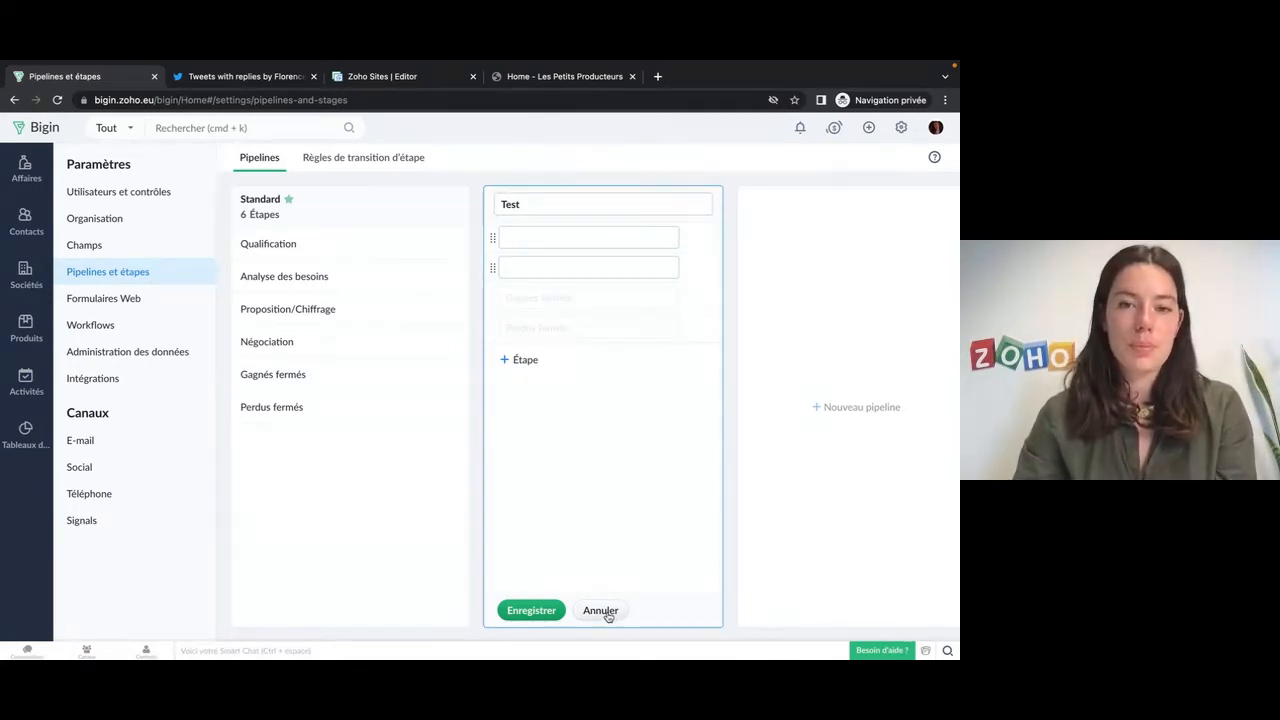
click(547, 245)
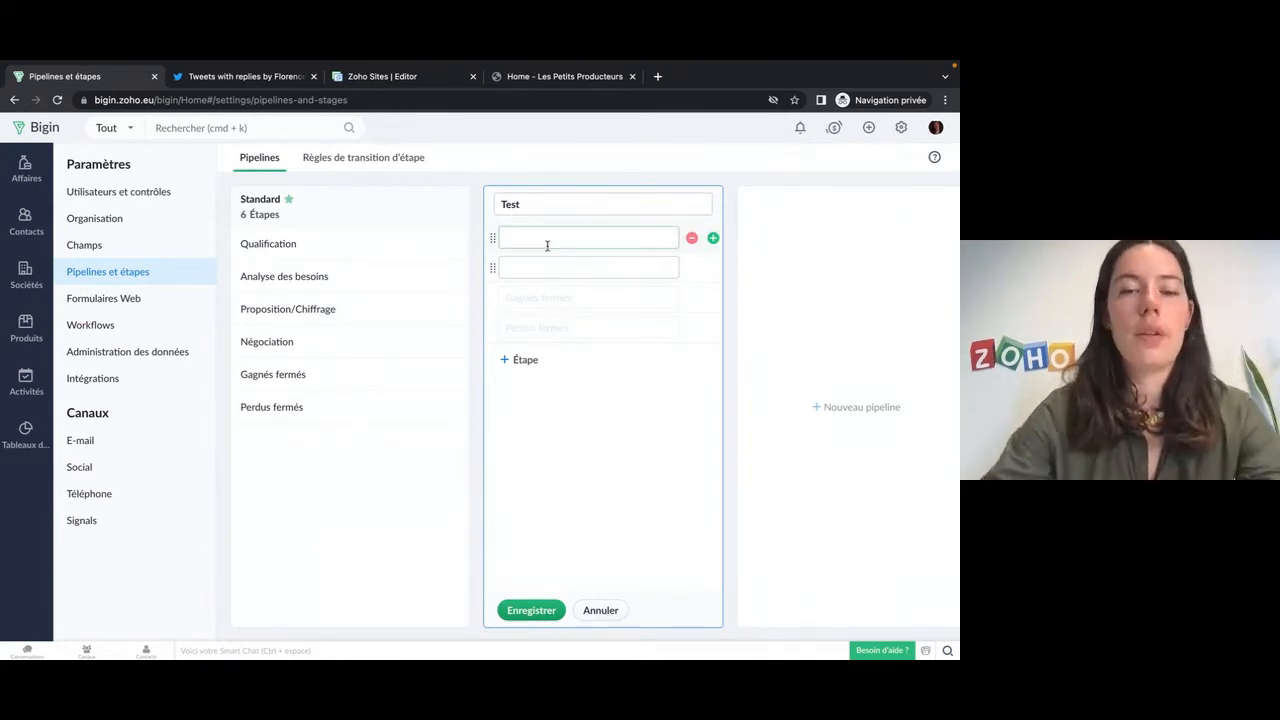
text(1)
click(531, 263)
text(2)
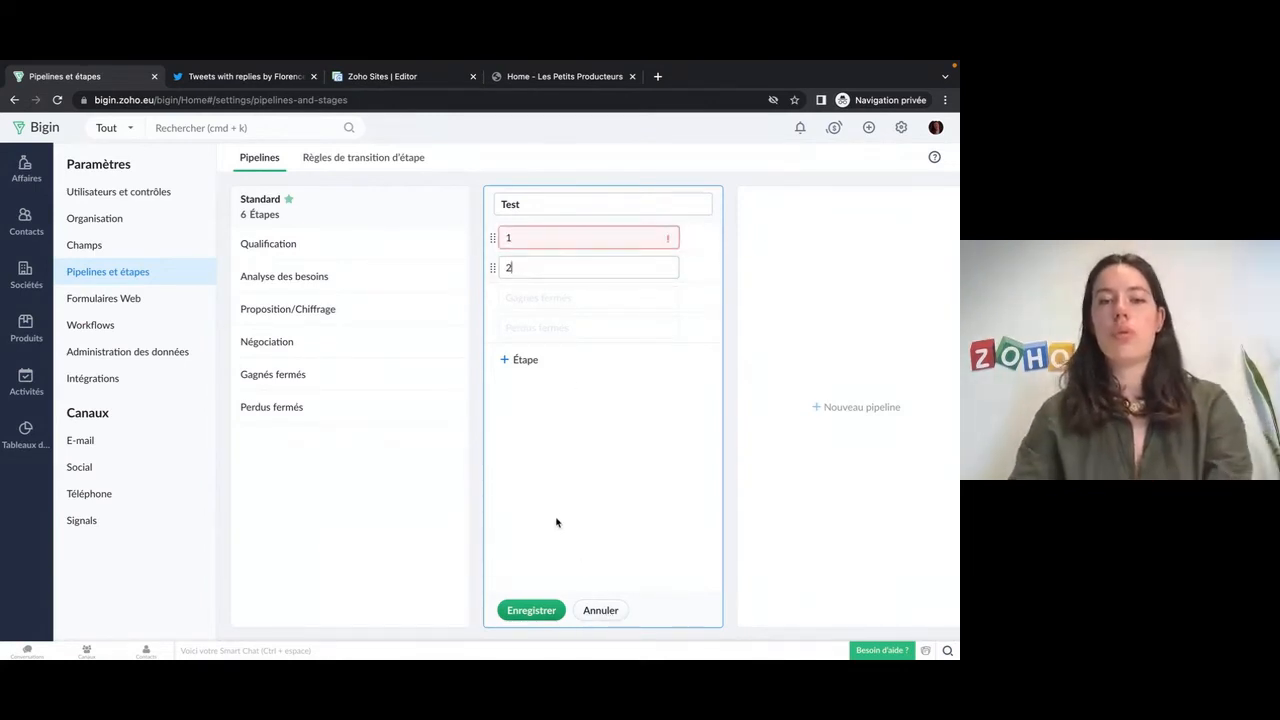
key(BackSpace)
click(529, 238)
key(BackSpace)
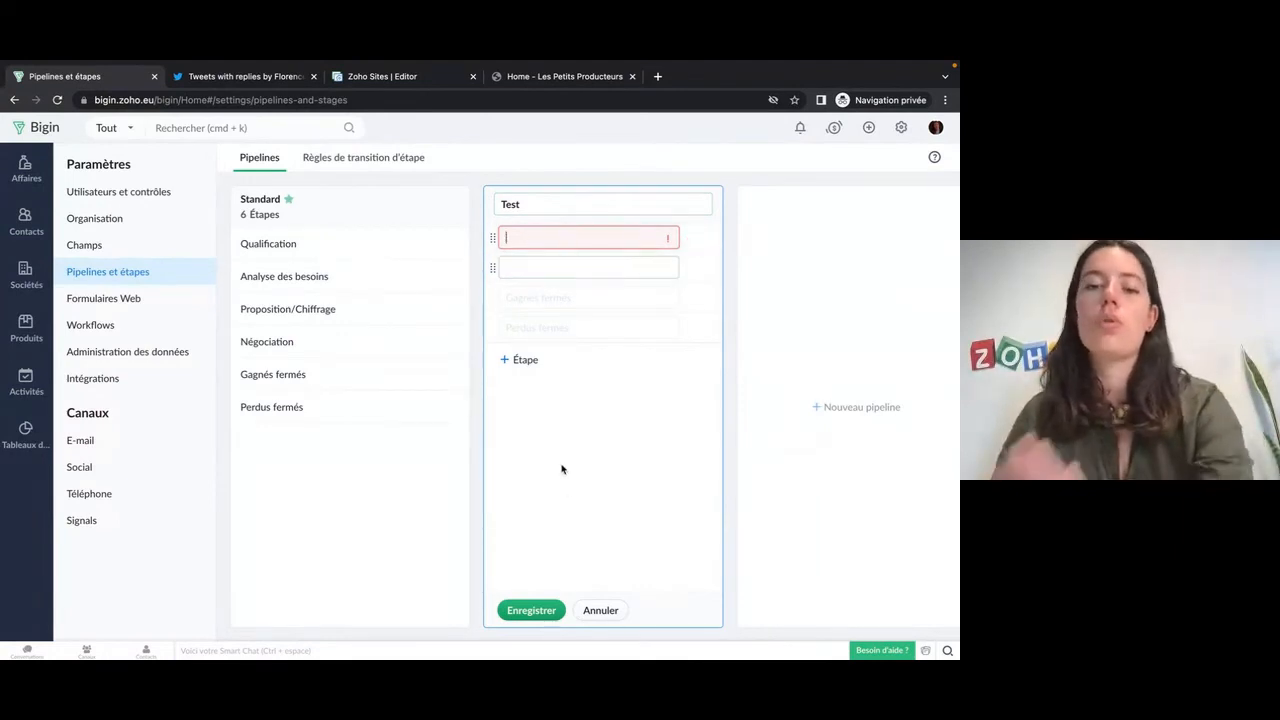
click(601, 611)
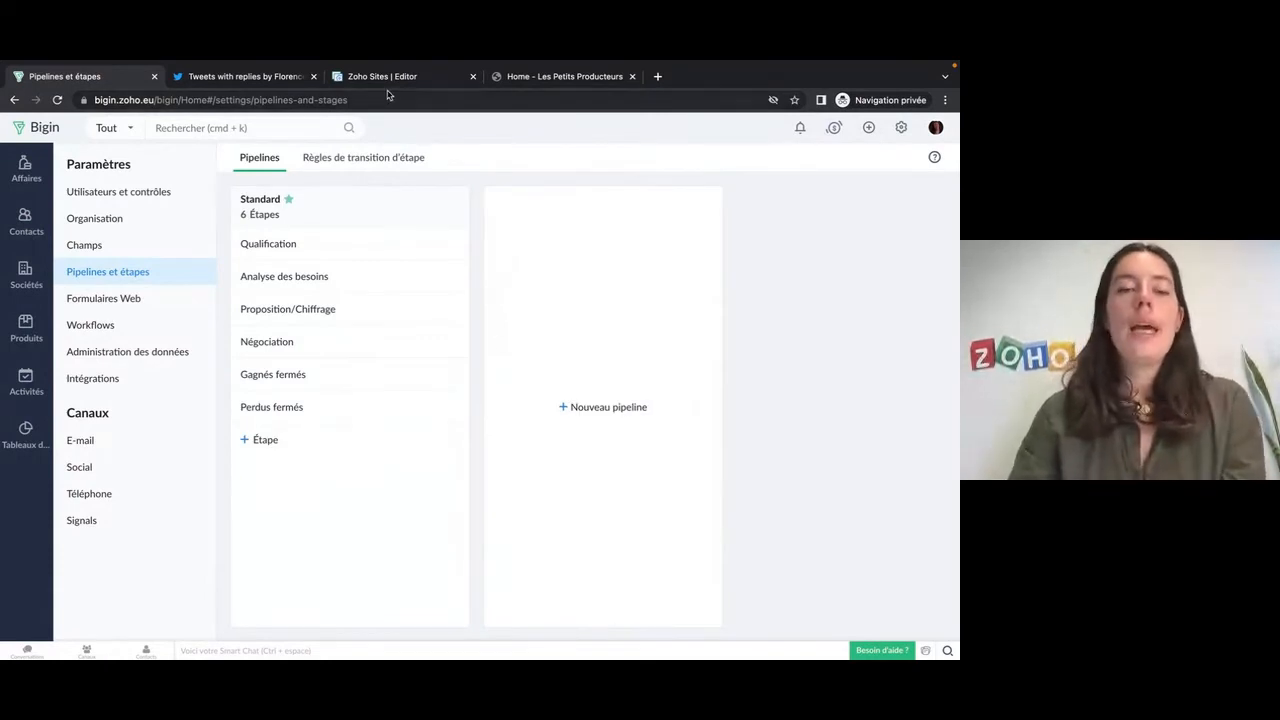
Start a new stage transition rule for the Standard pipeline, going from Négociation to Proposition/Chiffrage.
click(394, 160)
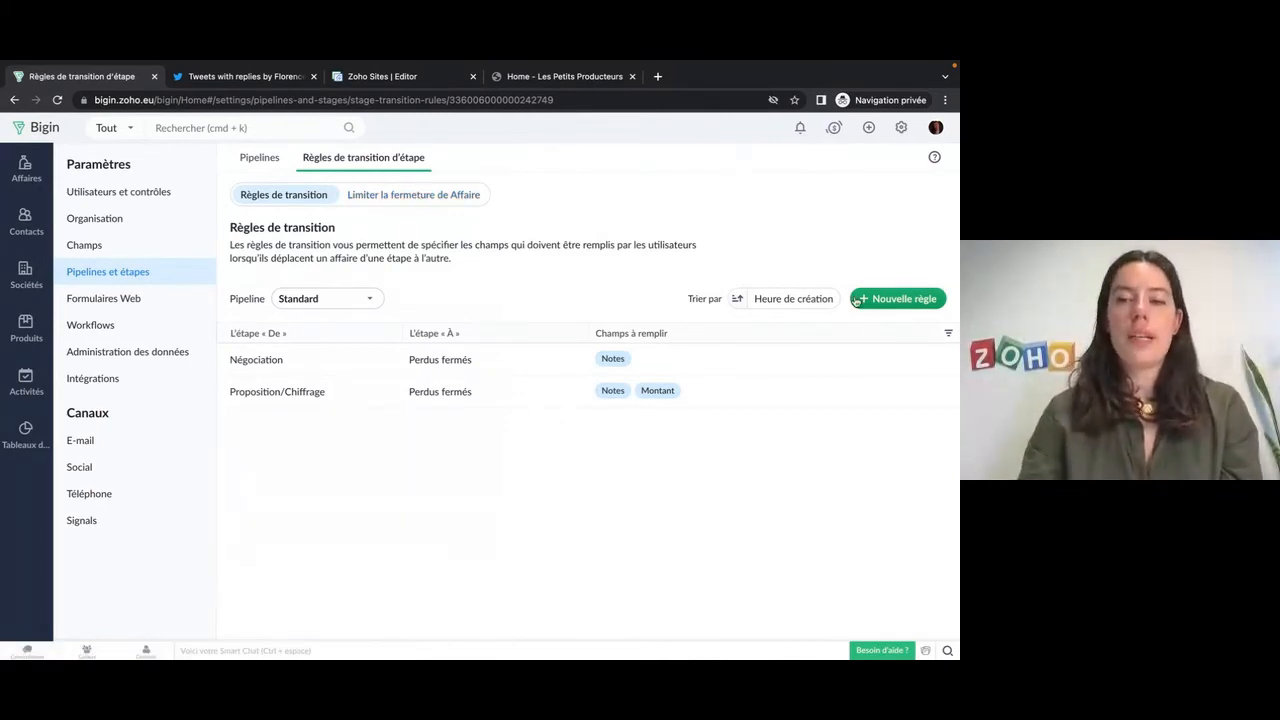
click(889, 299)
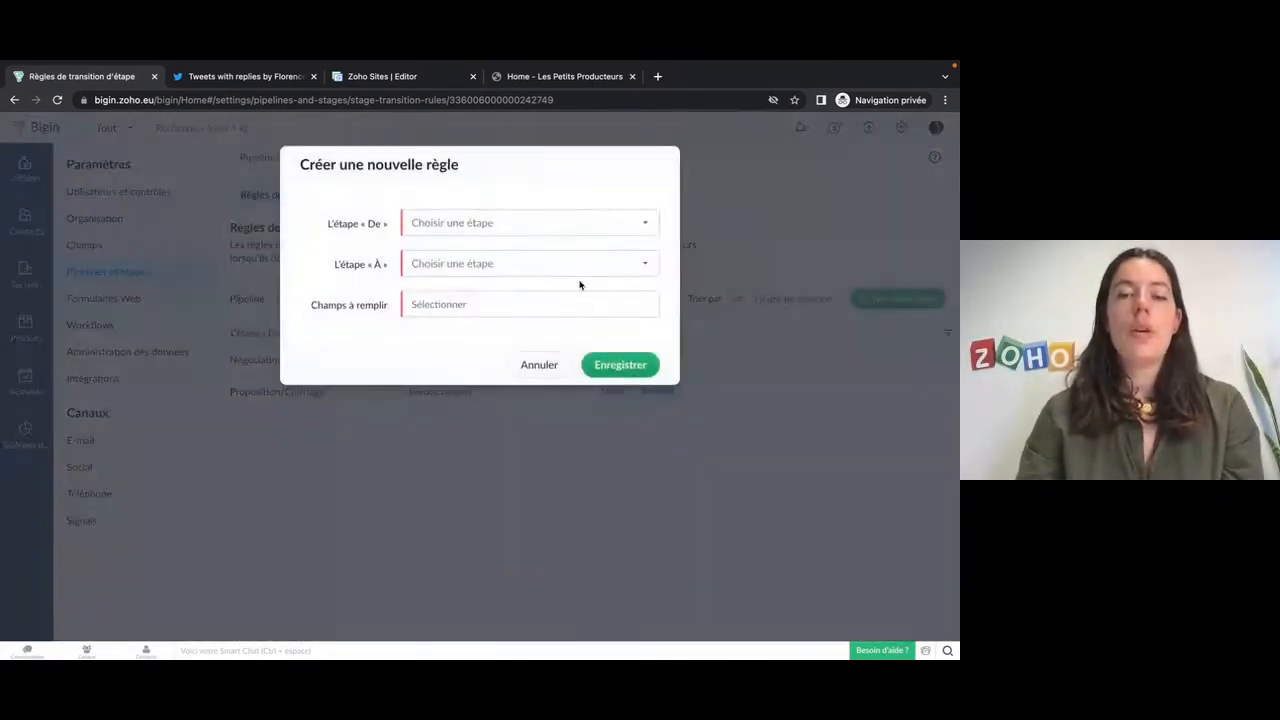
click(478, 230)
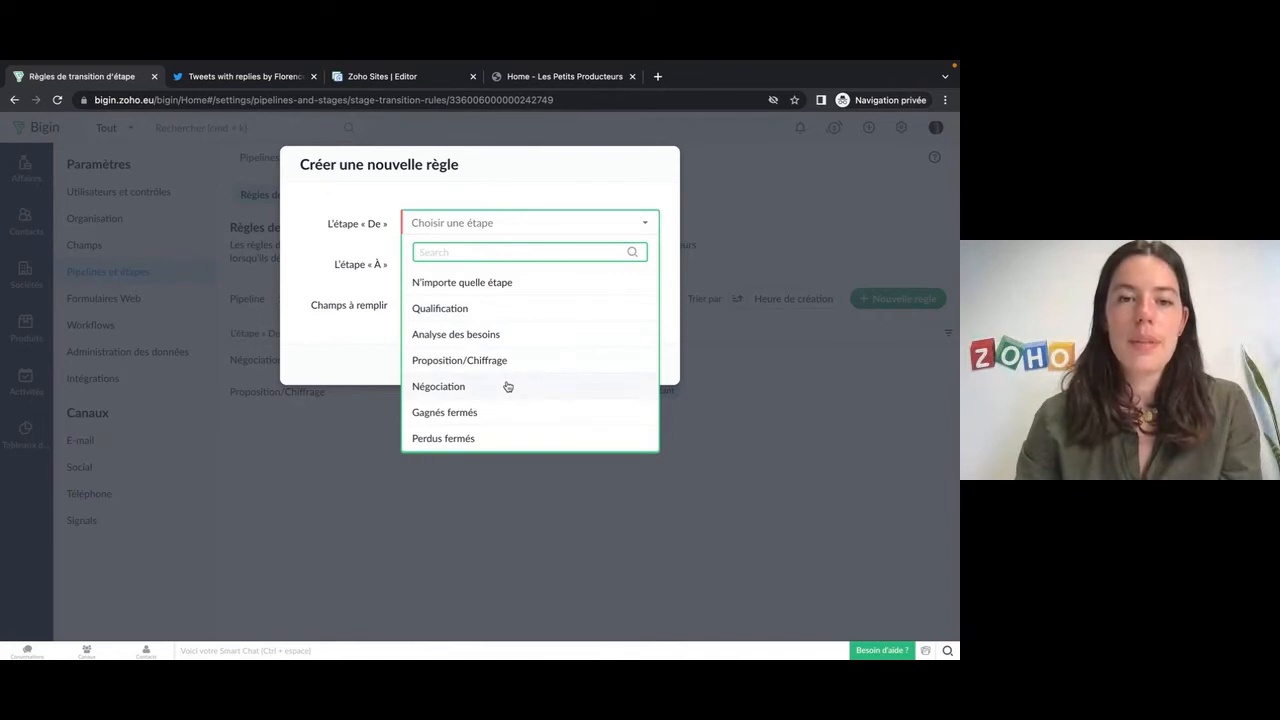
click(507, 386)
click(471, 277)
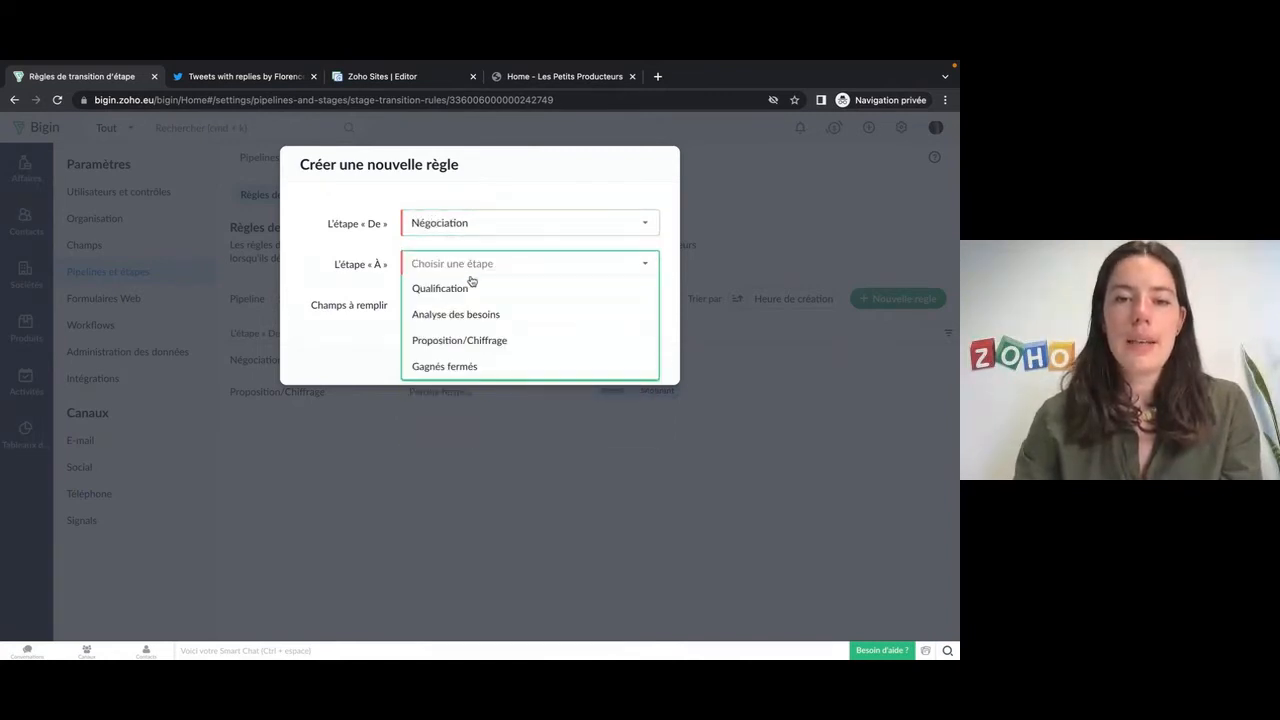
click(486, 340)
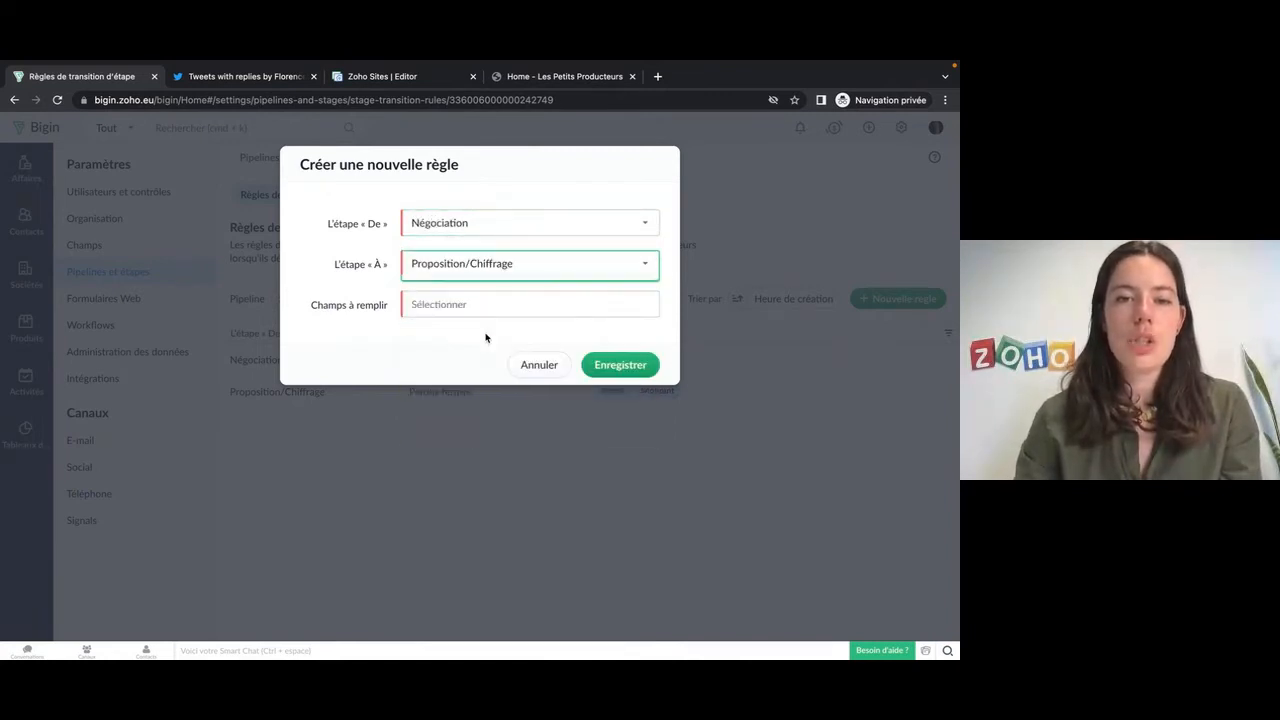
Make Montant and Description the fields to fill in for the new transition rule, and save it.
click(432, 307)
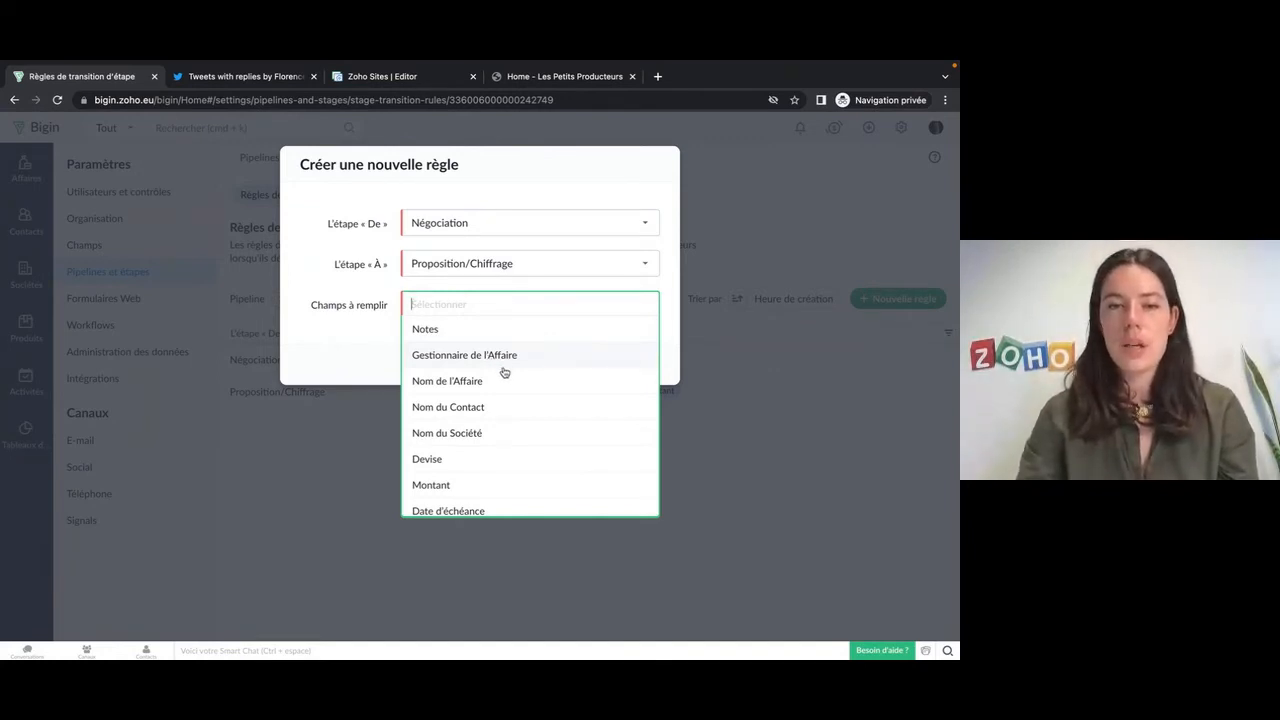
scroll(492, 408, down, 3)
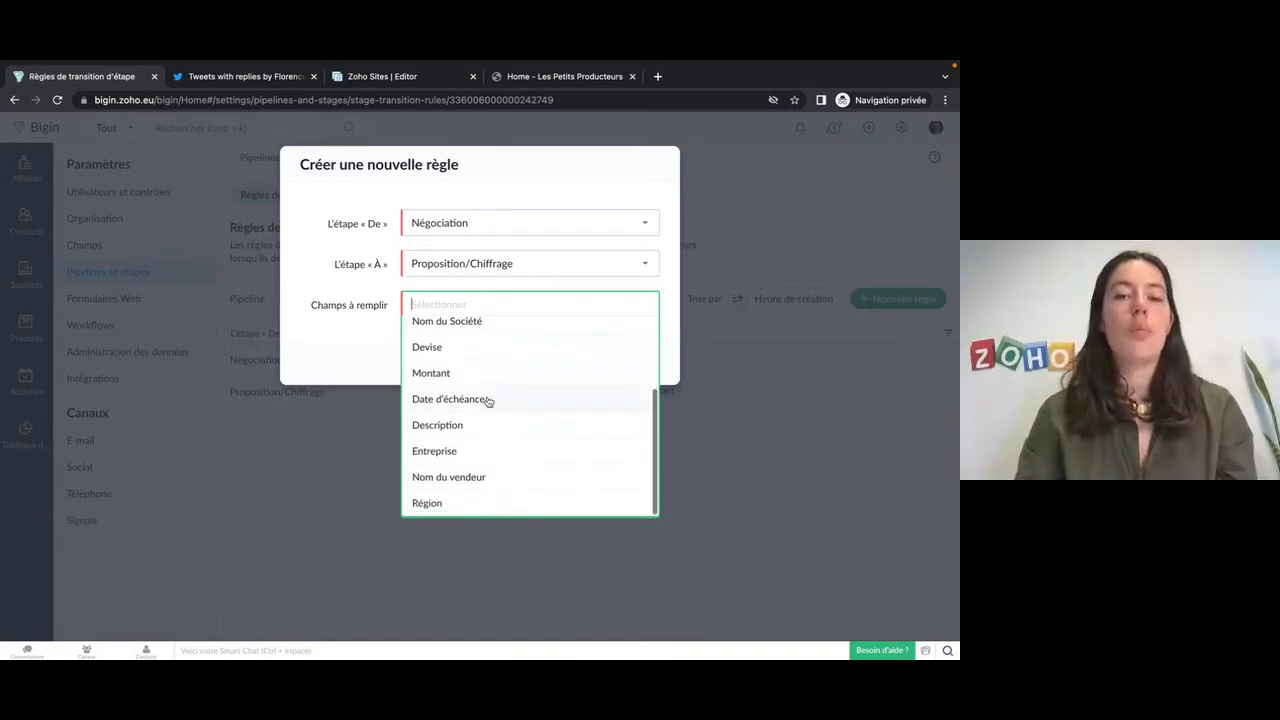
click(484, 377)
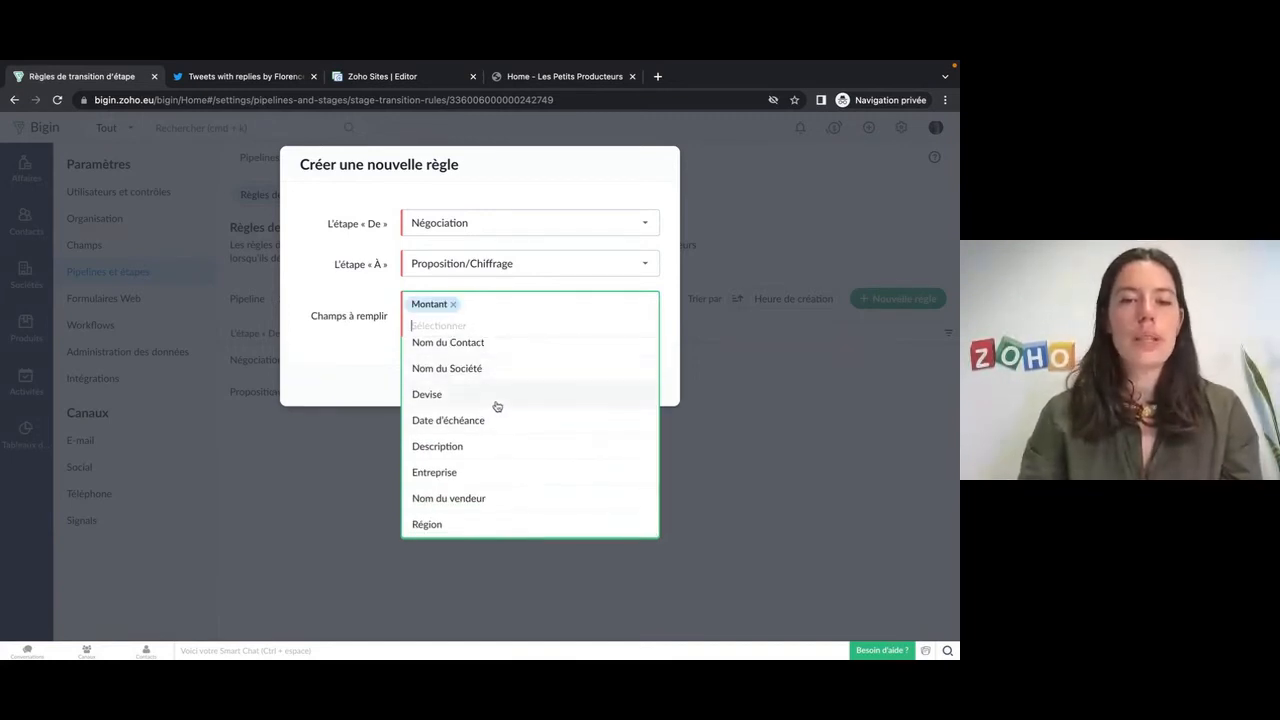
click(483, 449)
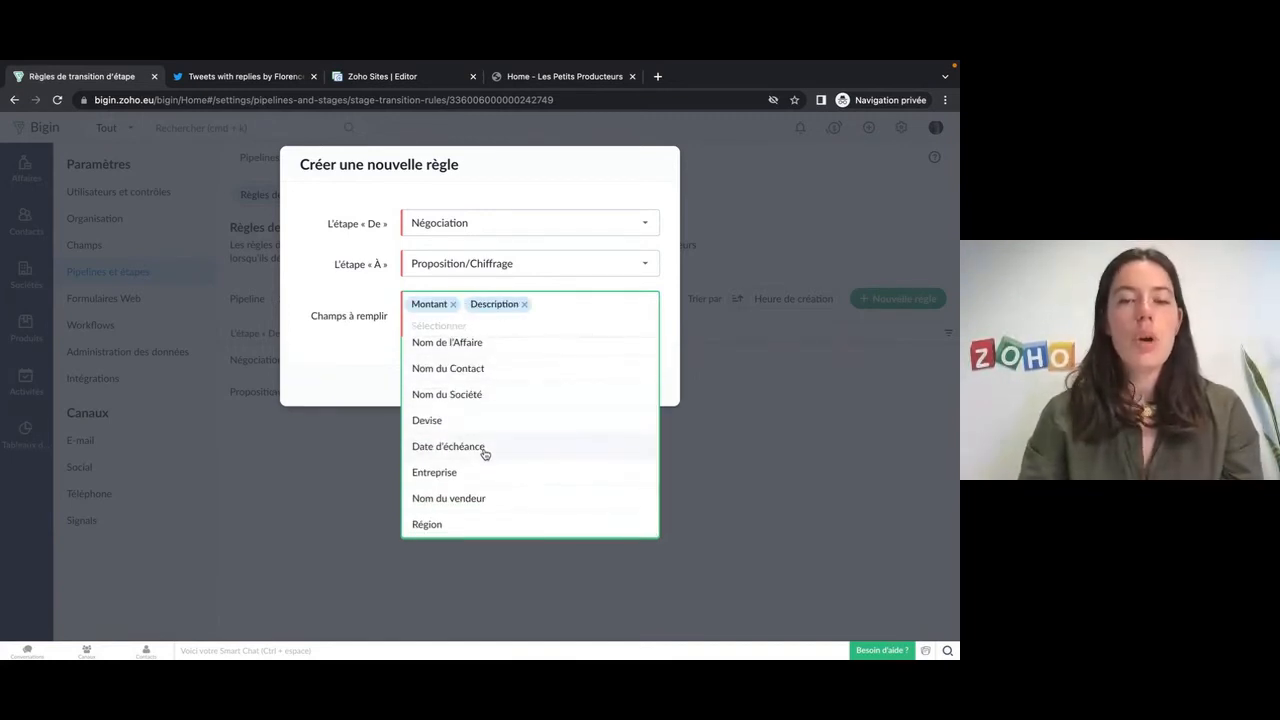
click(341, 369)
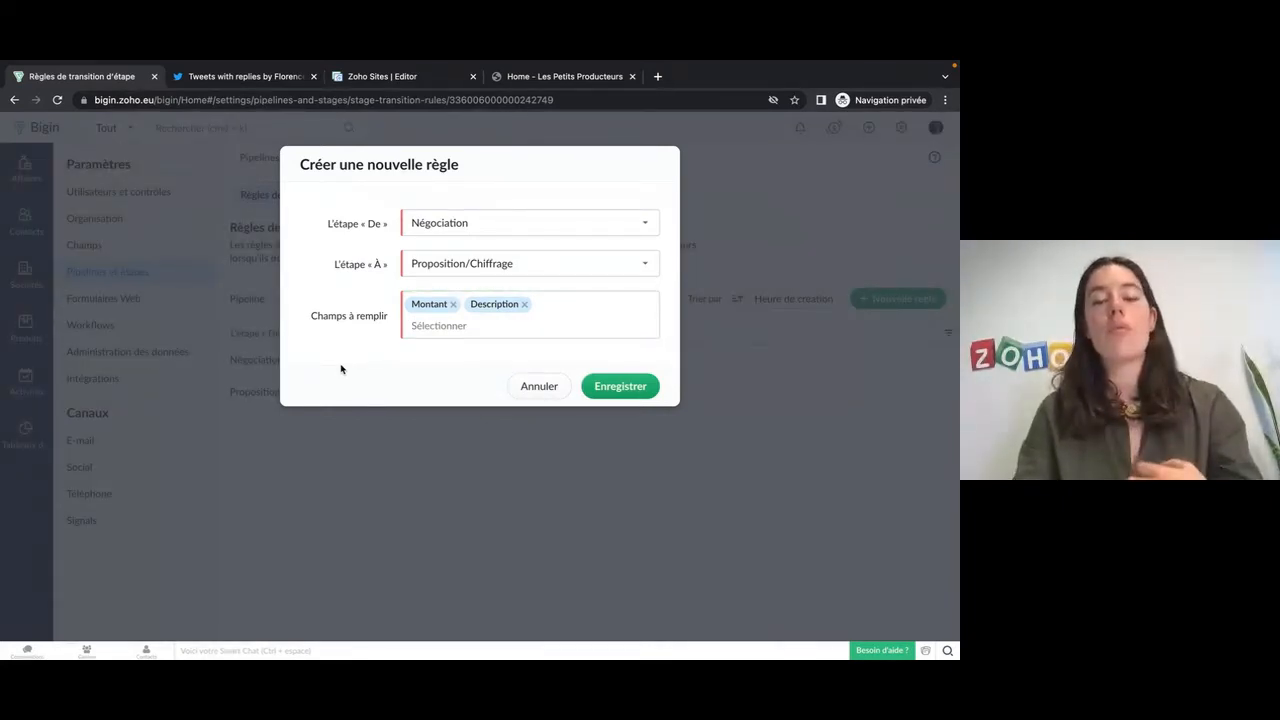
click(620, 387)
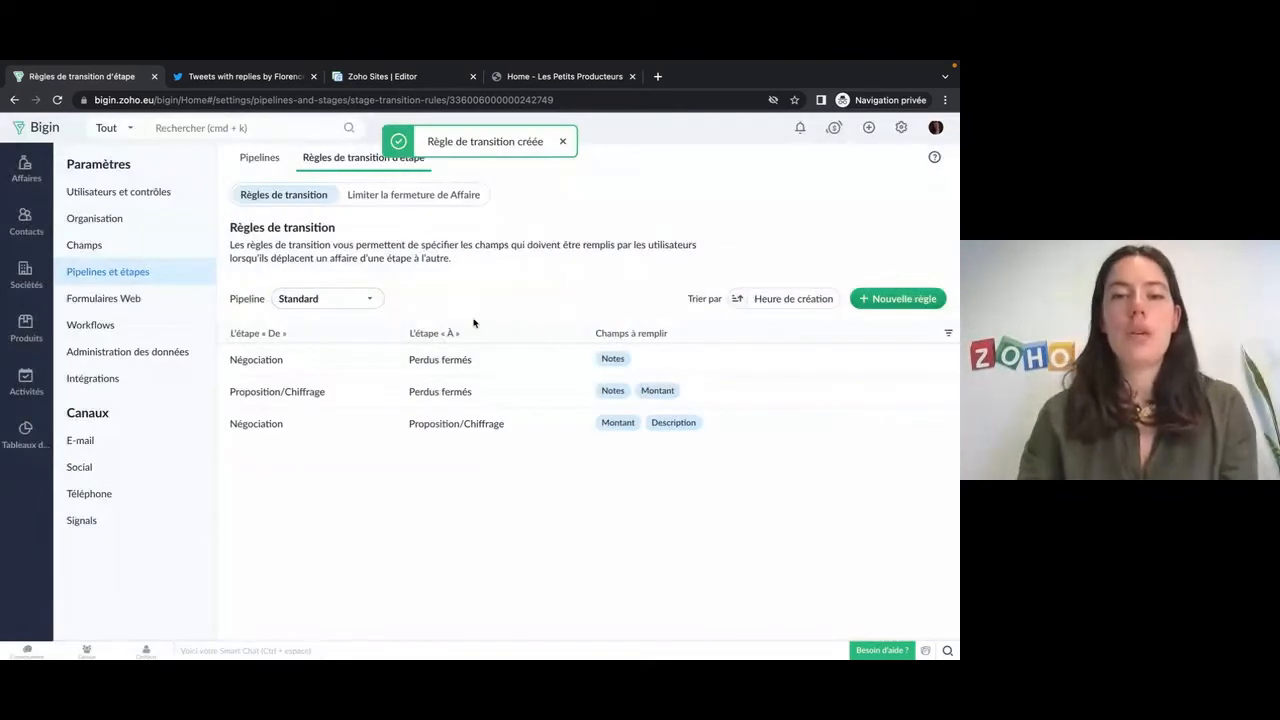
In the deal closure restriction, remove and reselect Qualification for the Standard pipeline, then save the restriction.
click(410, 196)
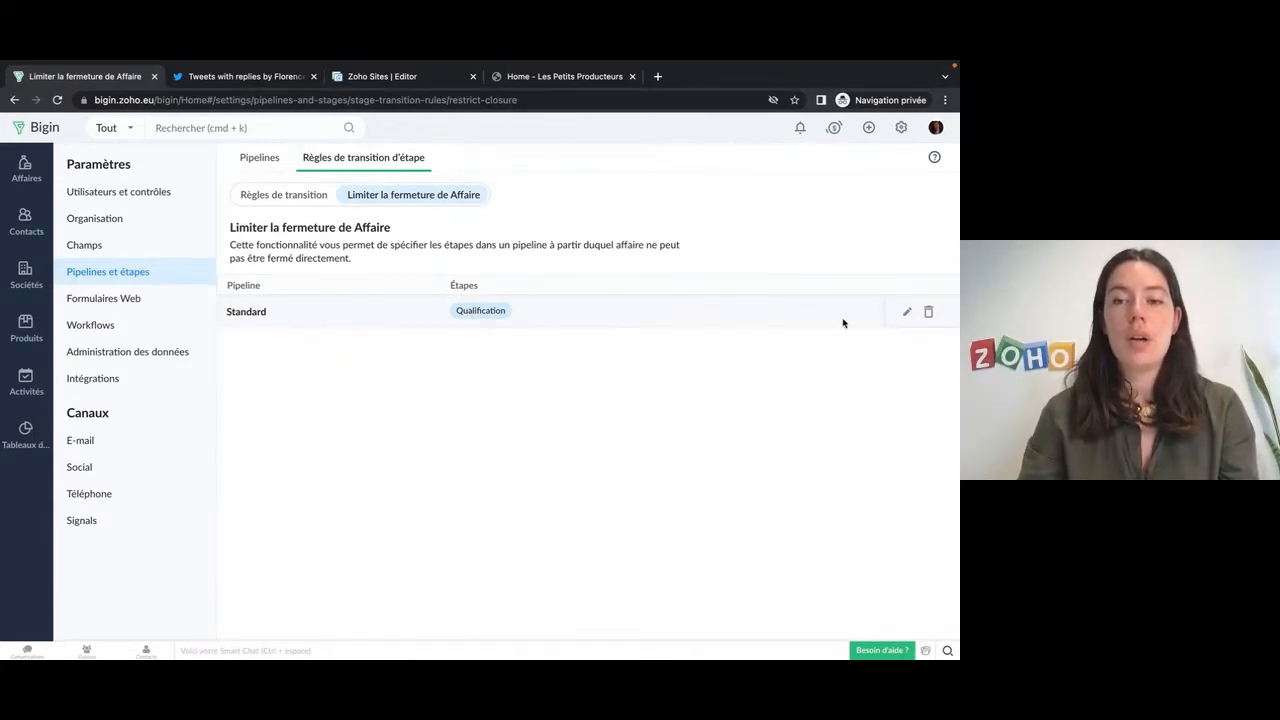
click(907, 314)
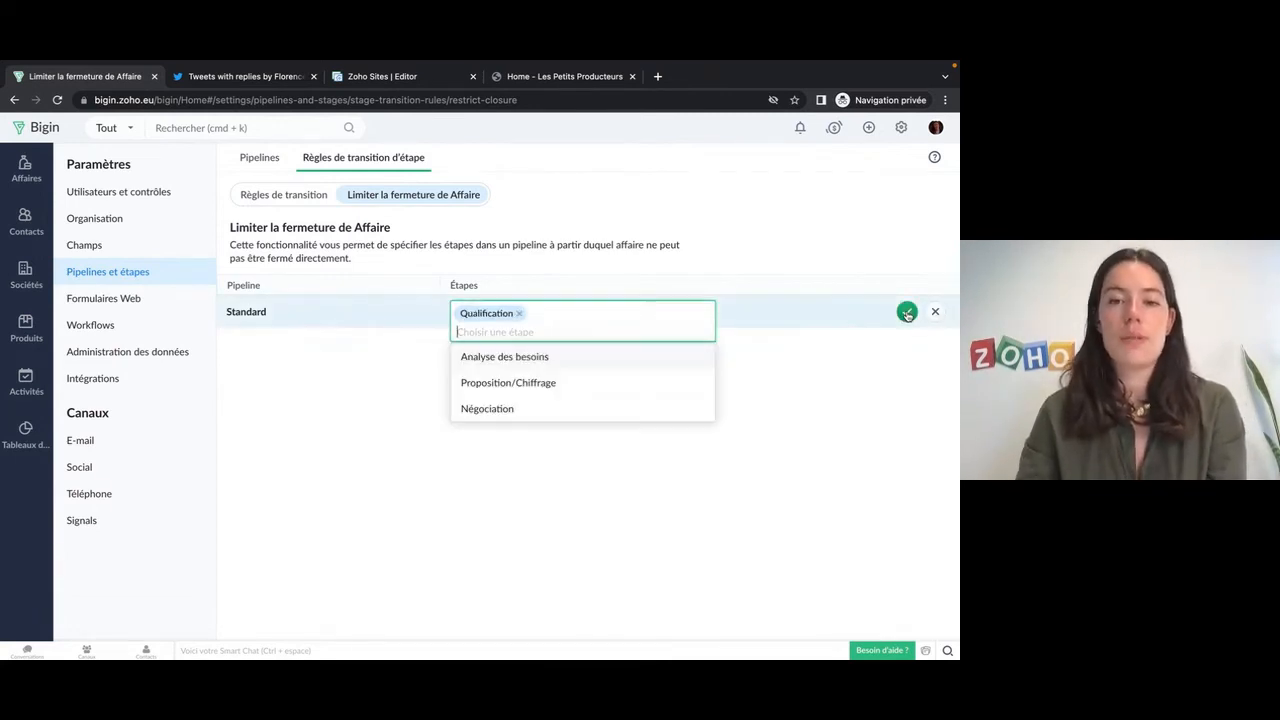
click(519, 314)
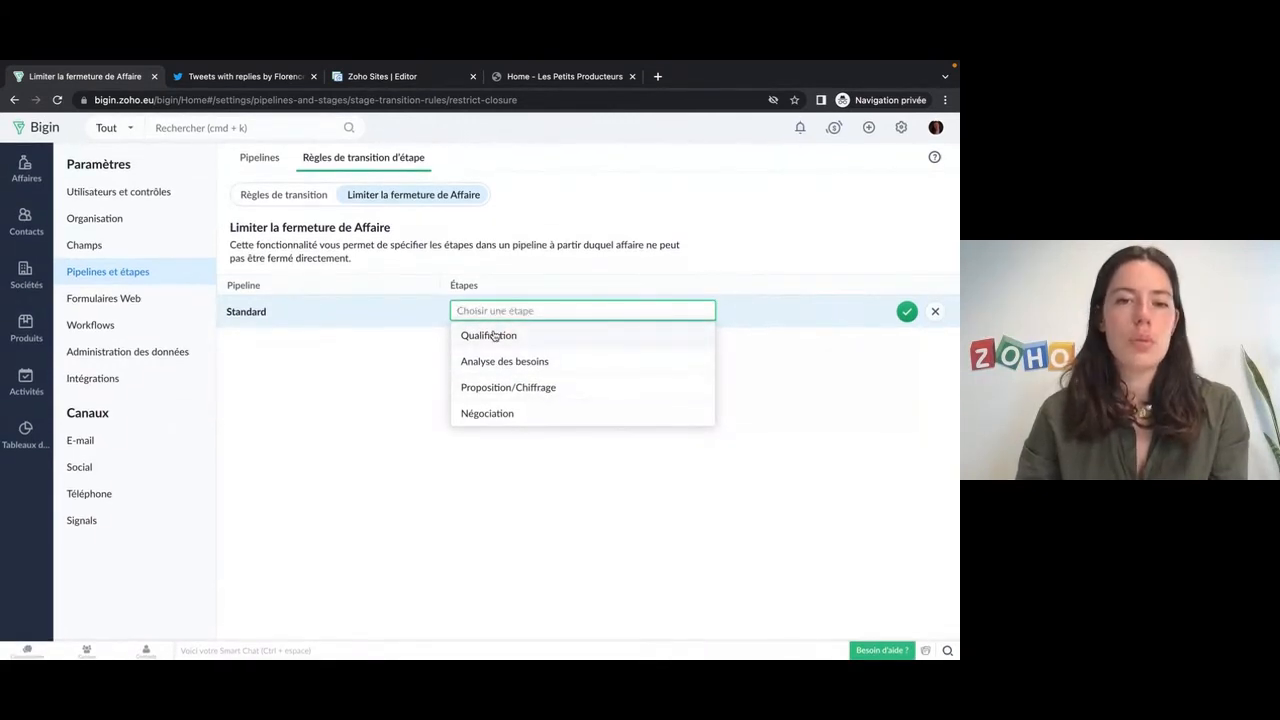
click(494, 336)
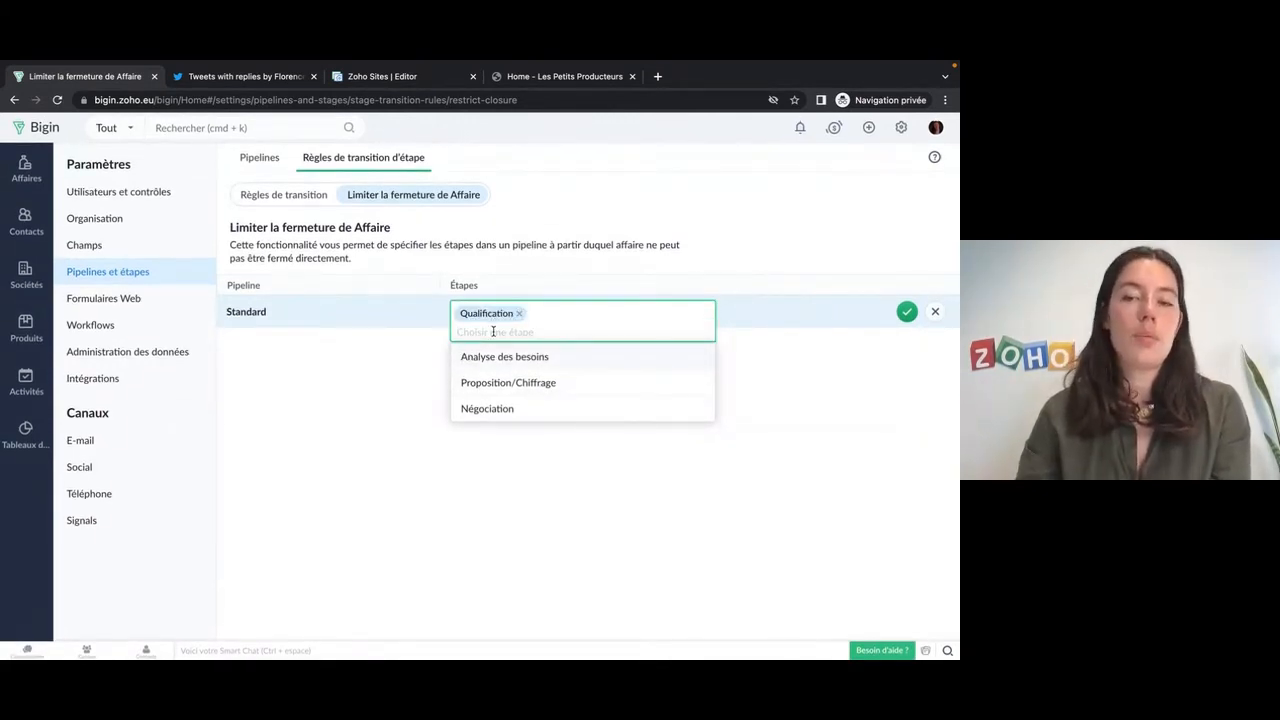
click(906, 312)
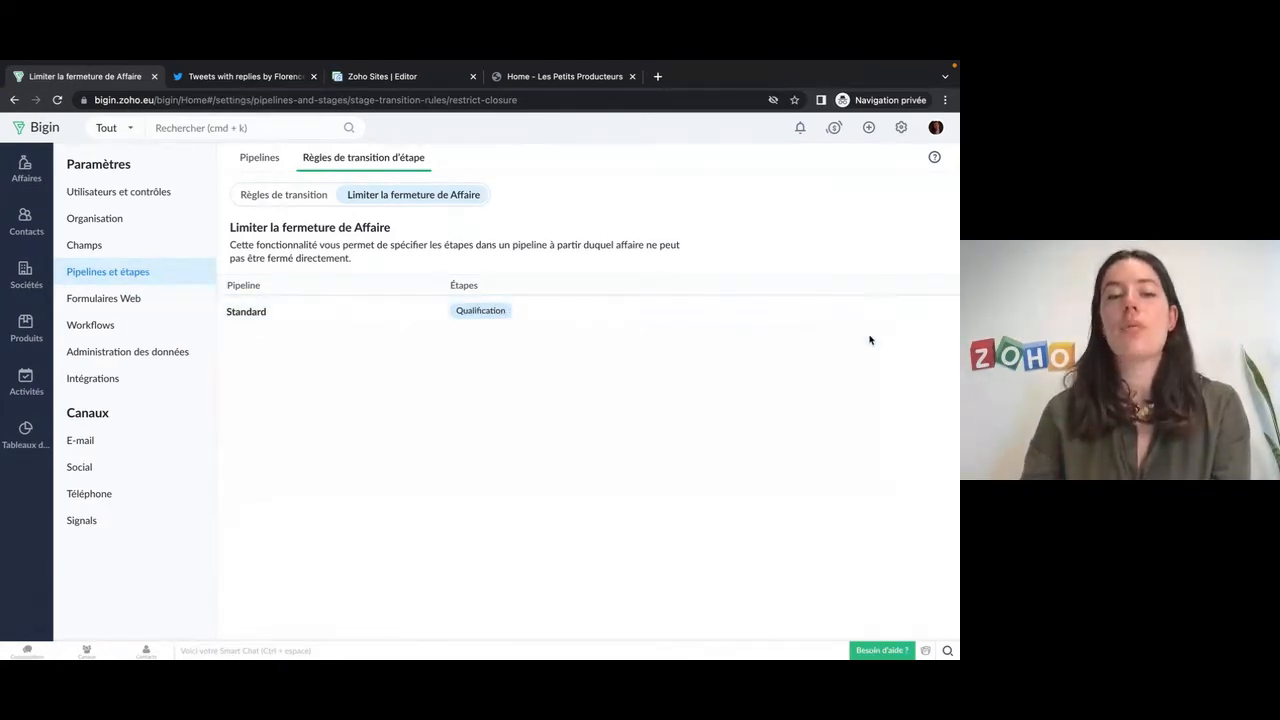
Return to the deals board and try to move the PLT - livraison hiver deal from Qualification straight to Perdus fermés.
click(23, 172)
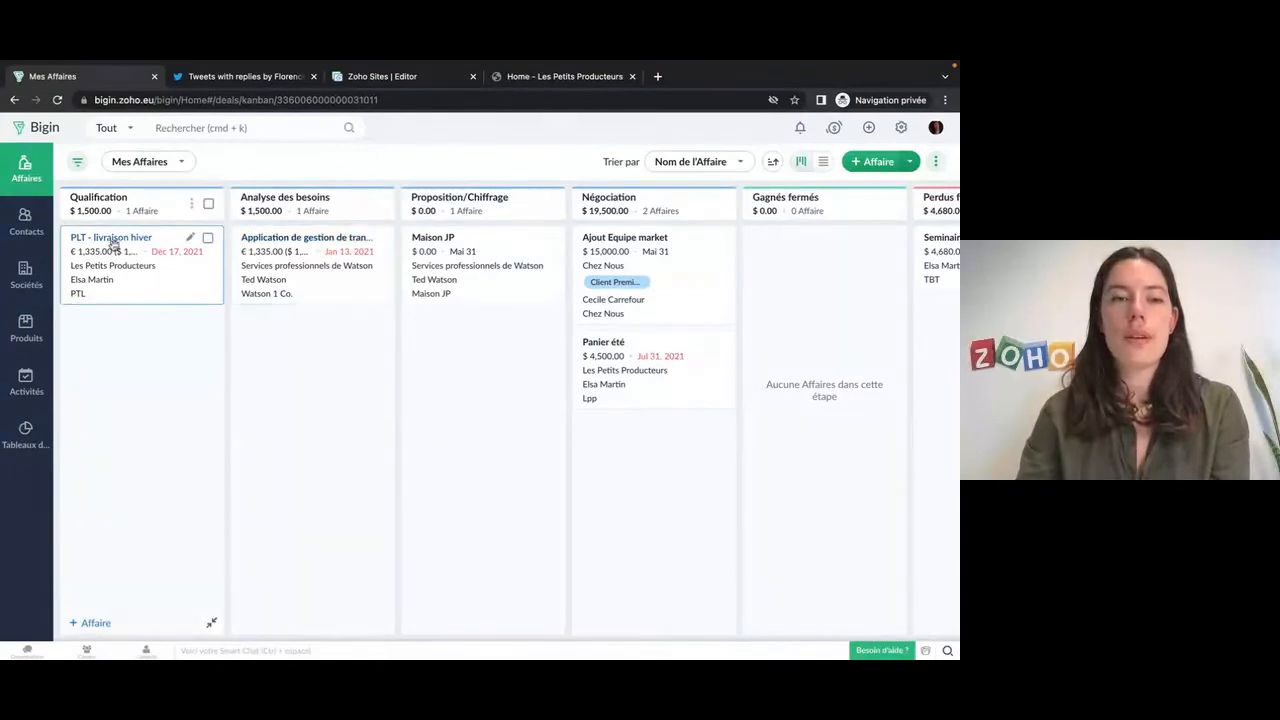
drag(119, 250, 894, 352)
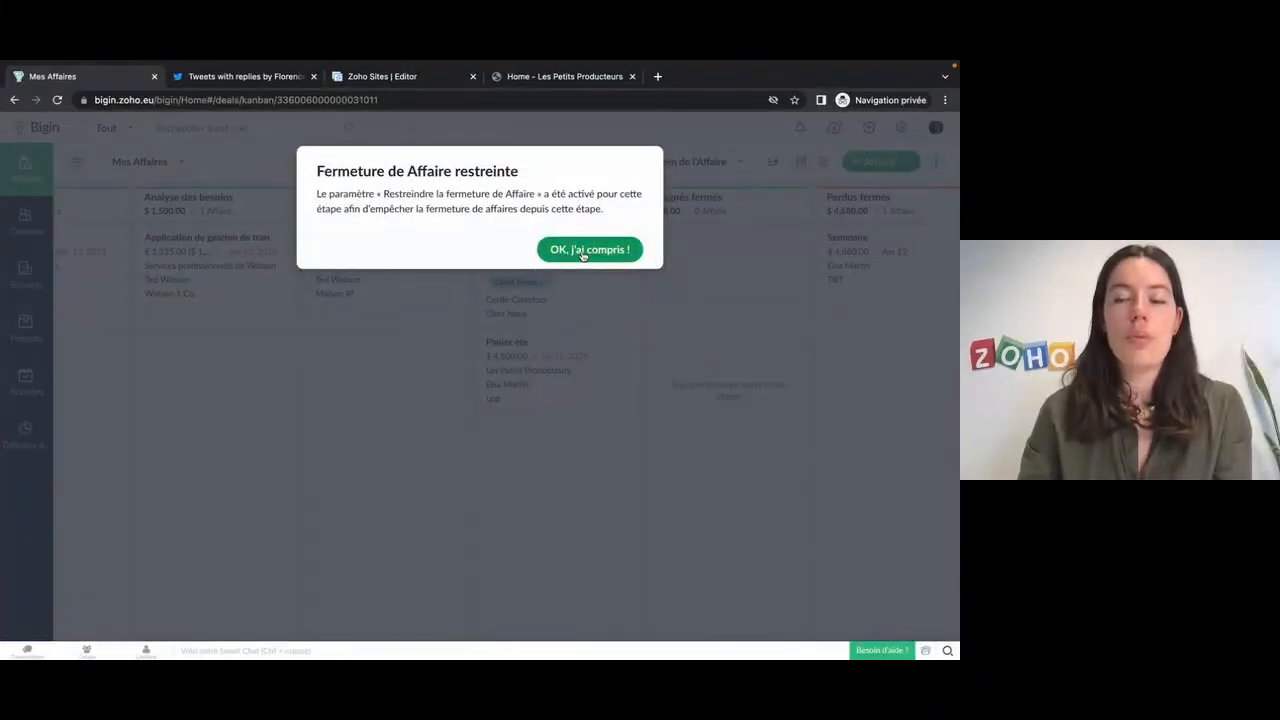
click(584, 250)
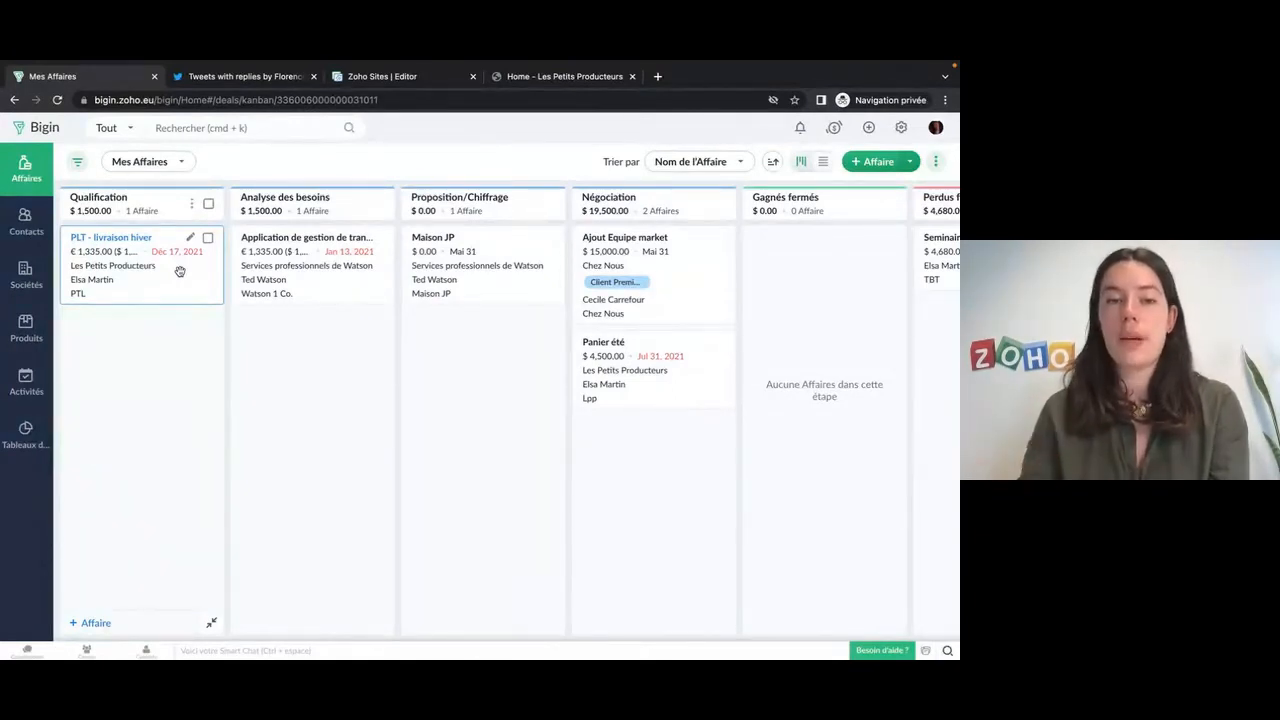
Move the Maison JP deal from Proposition/Chiffrage to Négociation.
scroll(336, 314, right, 3)
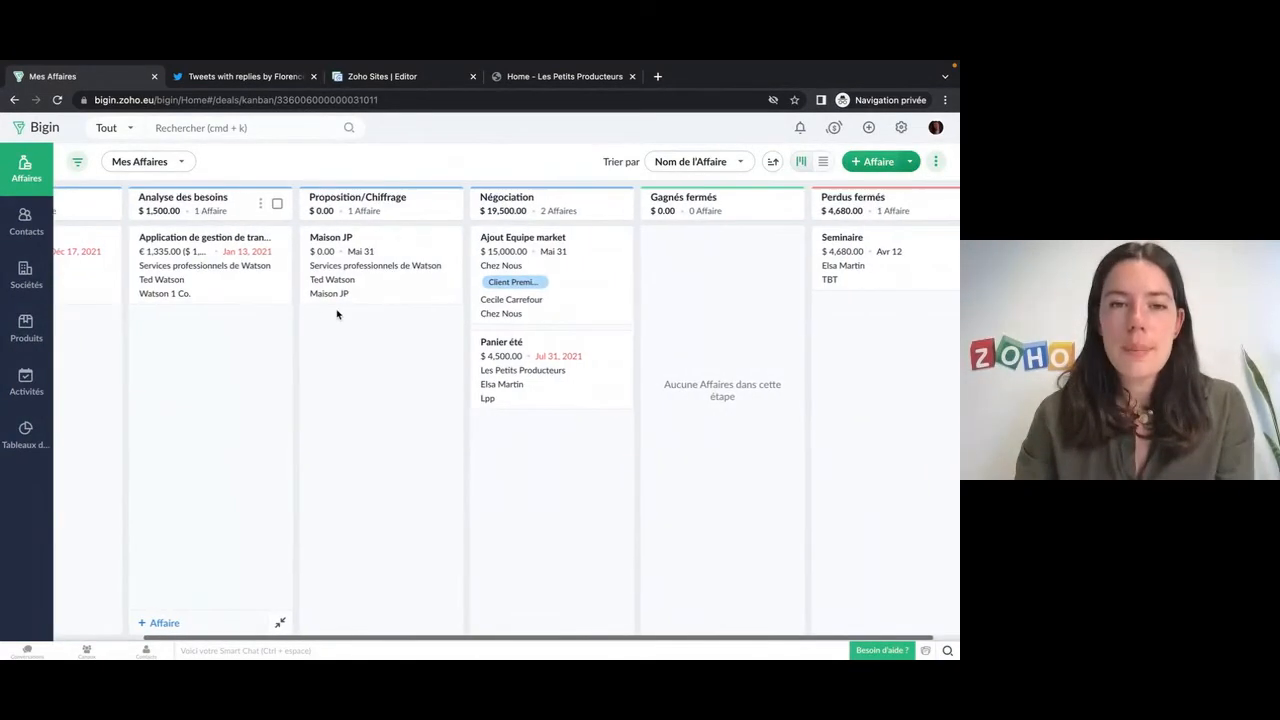
drag(334, 275, 531, 462)
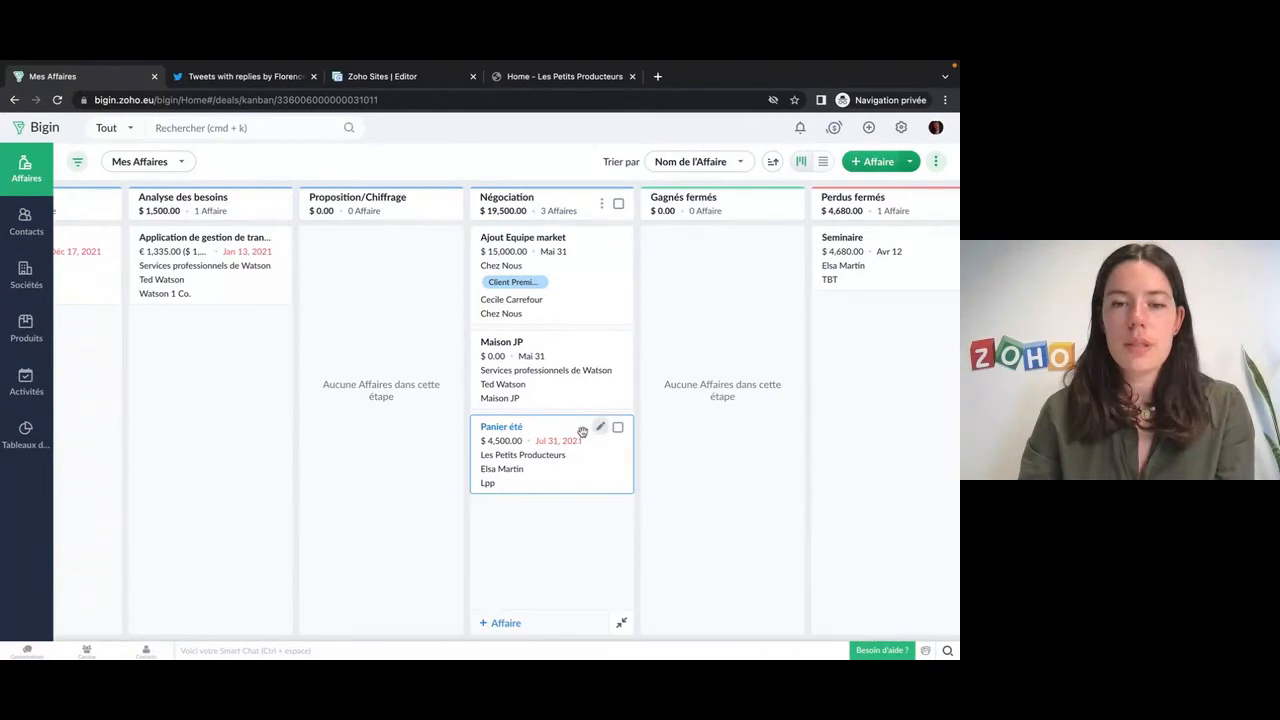
drag(508, 436, 506, 433)
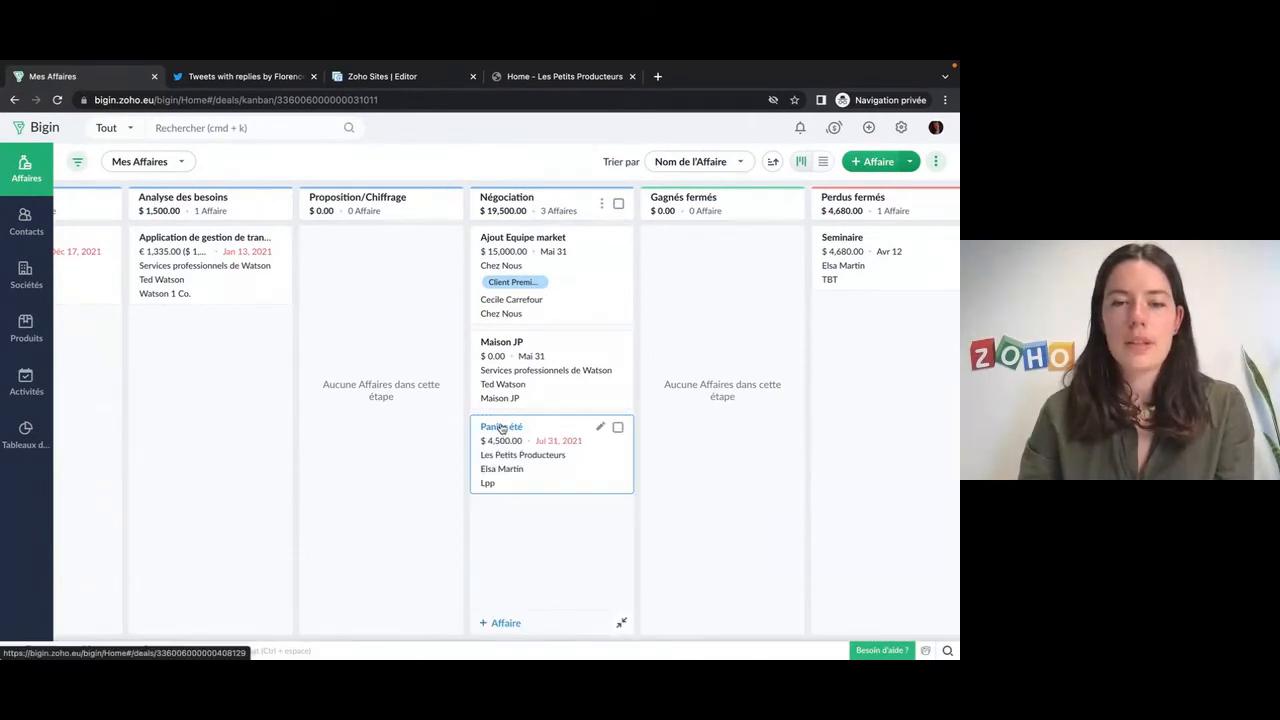
Open the Panier été deal in Négociation and review its contact details, products and notes.
click(611, 432)
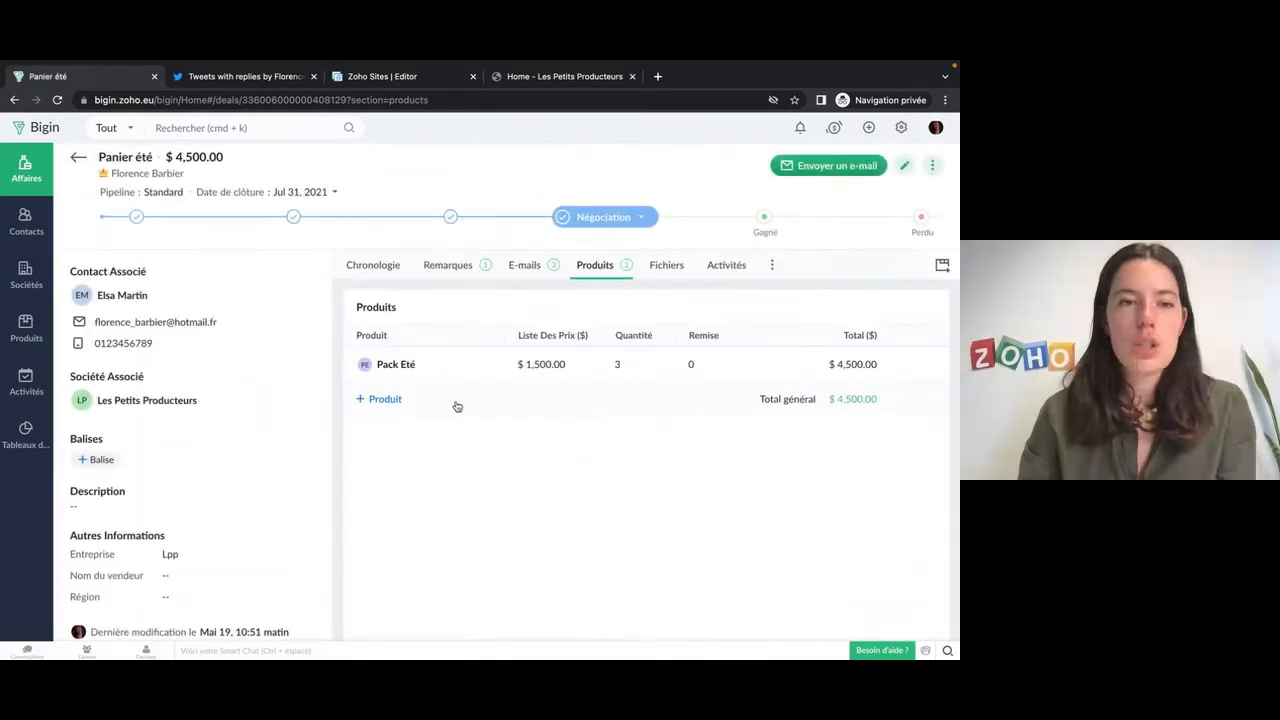
scroll(257, 341, down, 1)
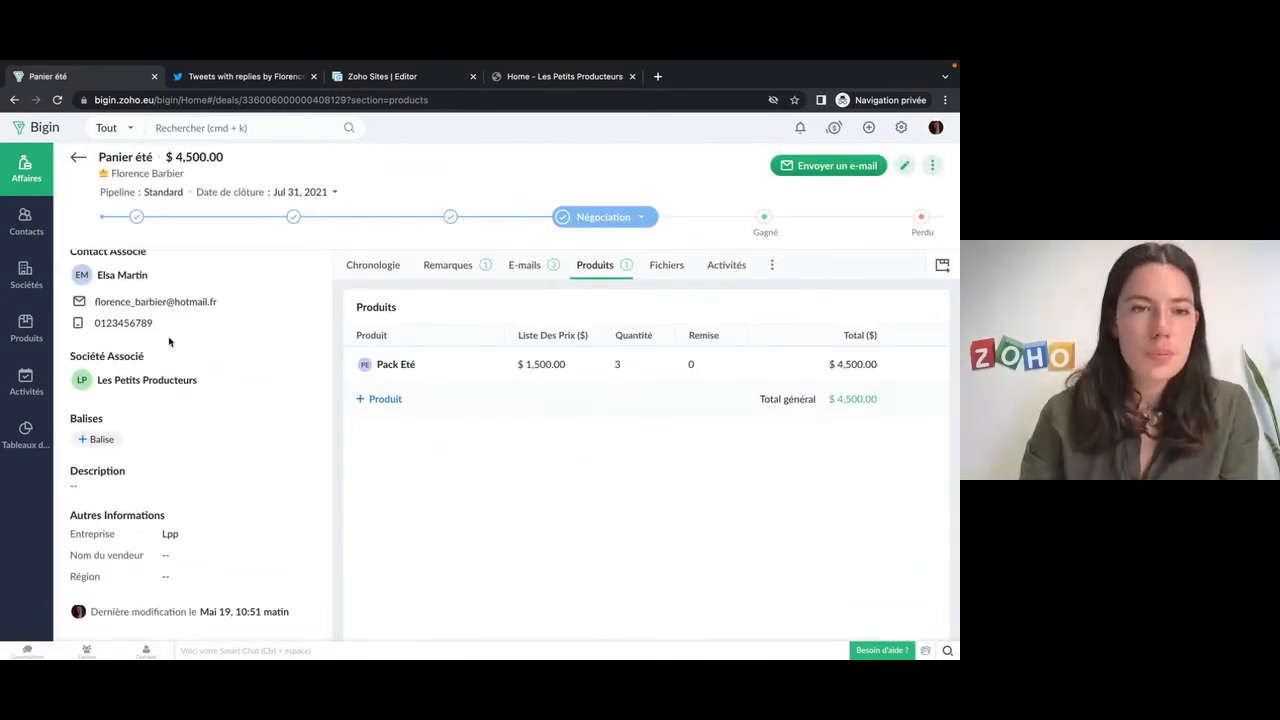
scroll(168, 340, up, 1)
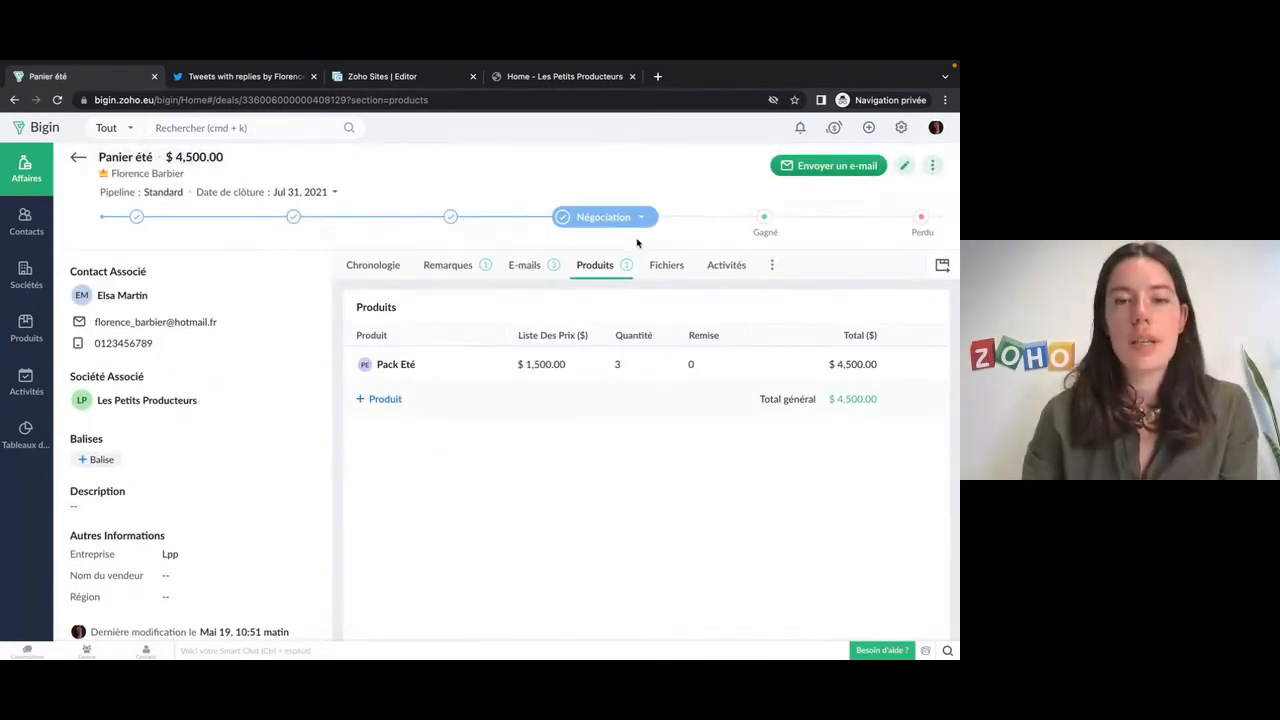
click(463, 269)
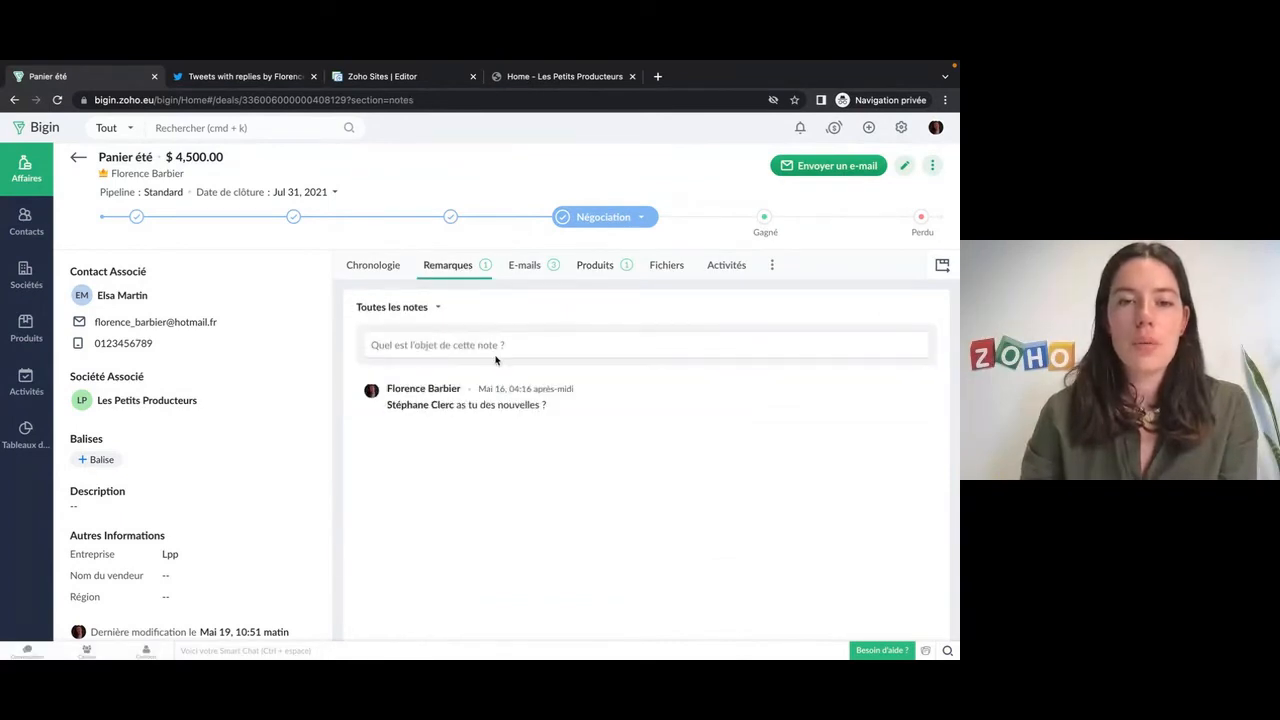
scroll(300, 400, down, 1)
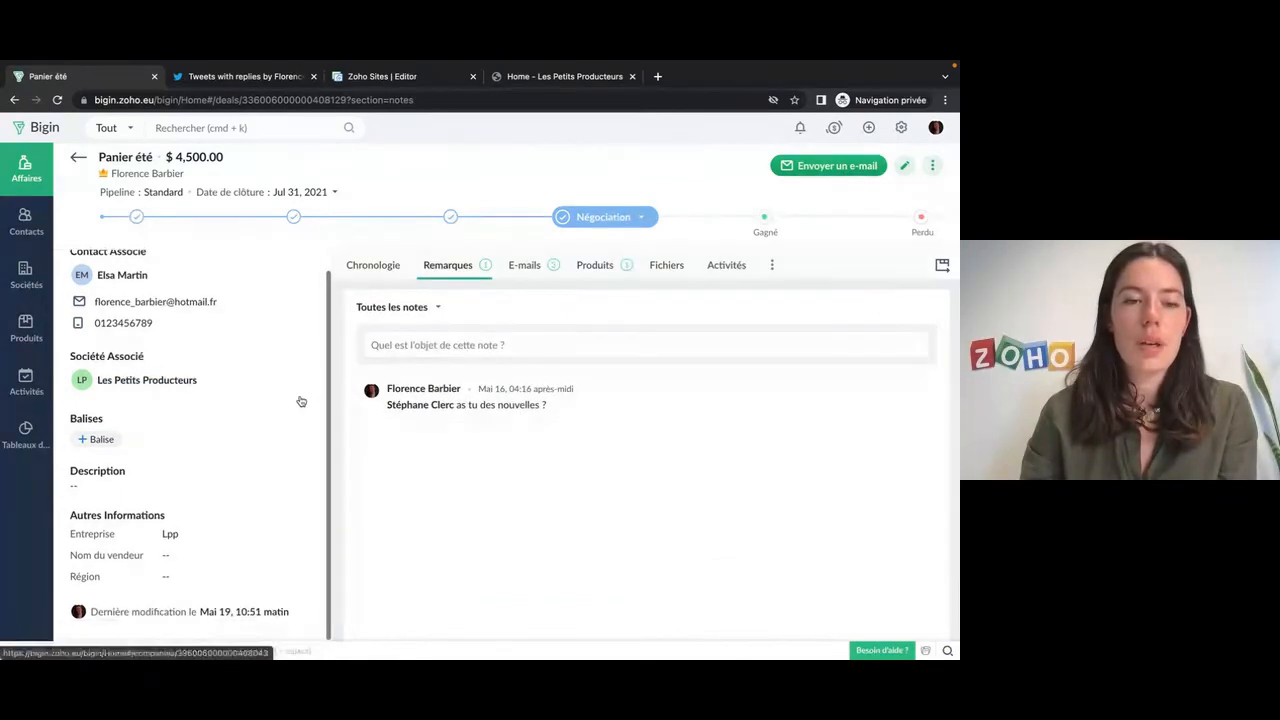
scroll(300, 400, up, 1)
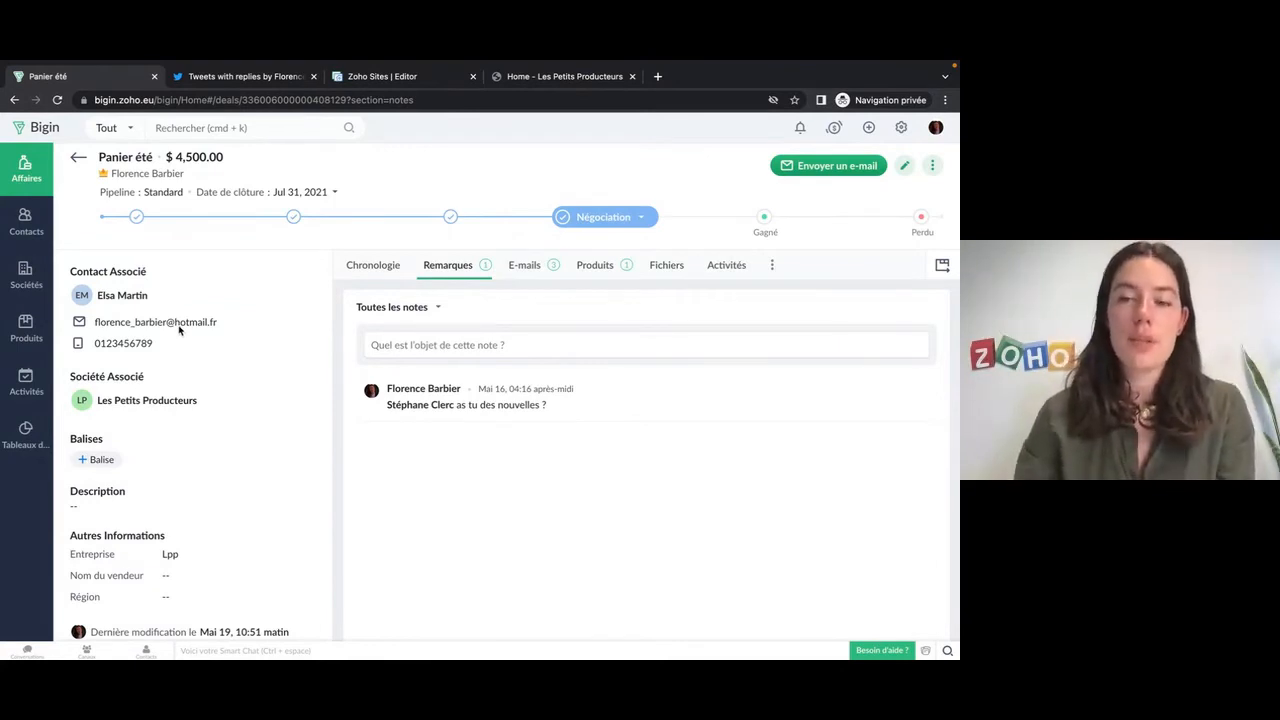
Go to the settings and look through the team notifications and the recent Signals.
click(902, 129)
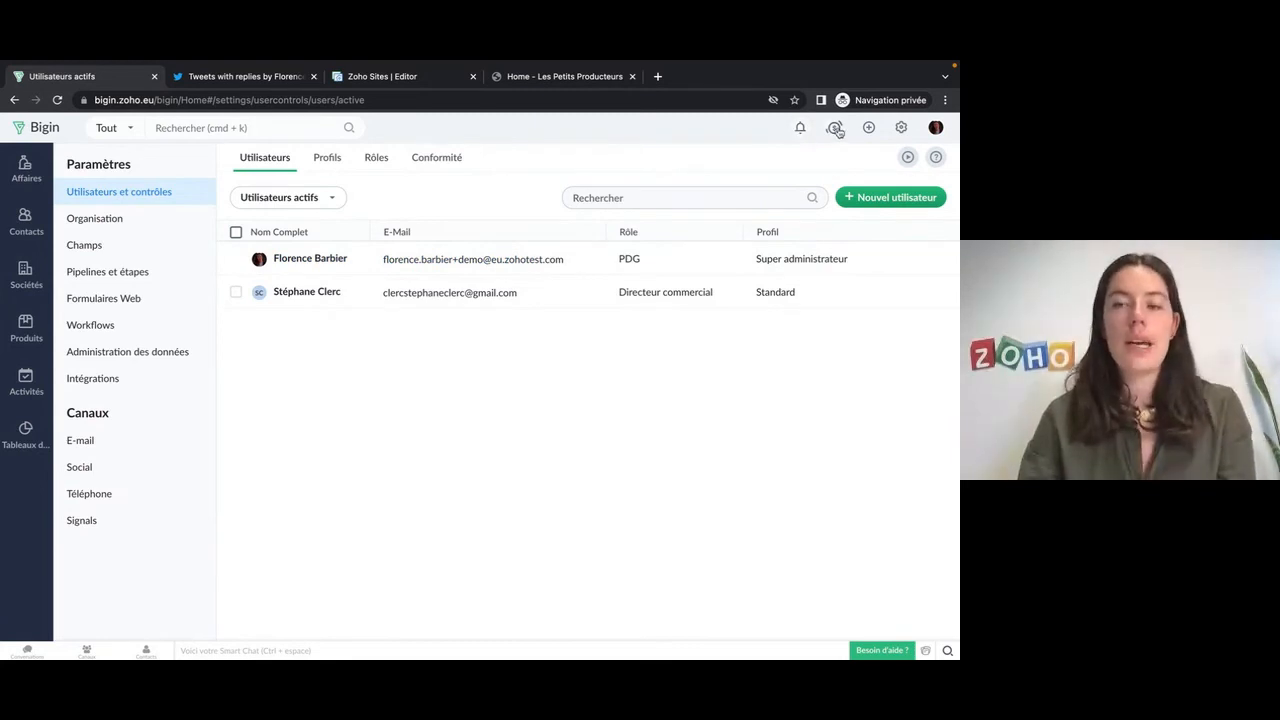
click(802, 131)
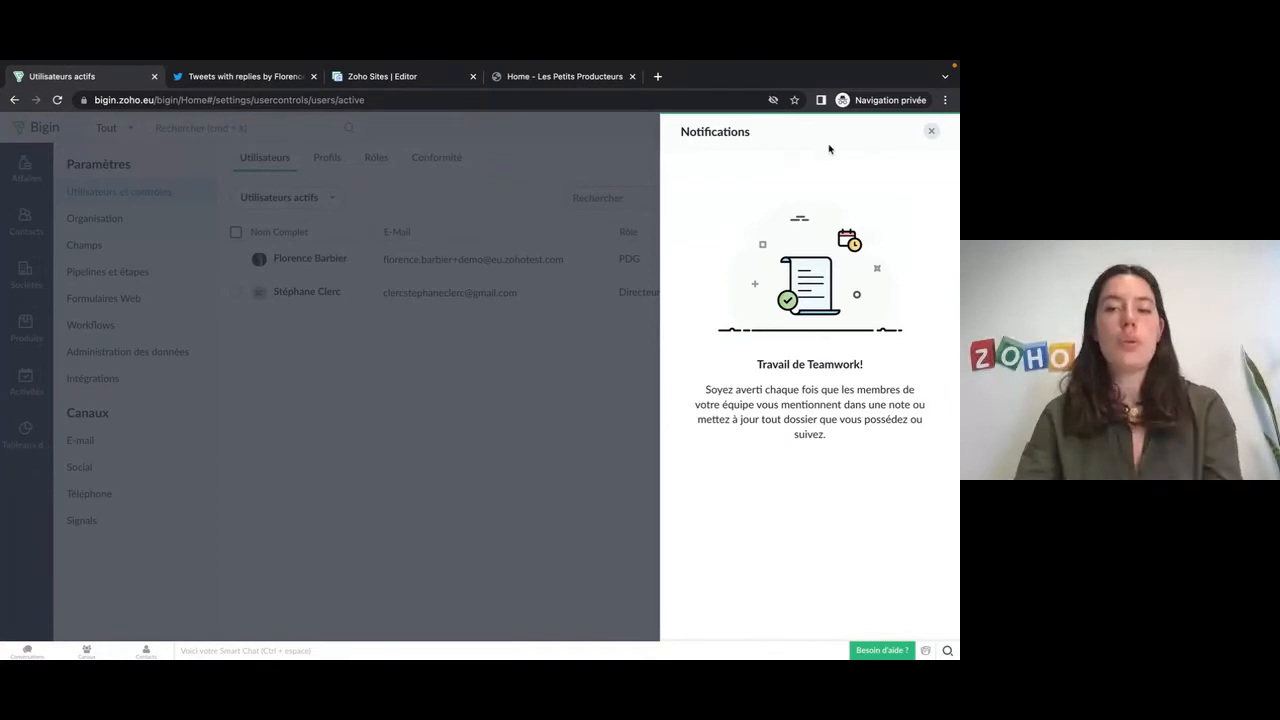
click(929, 134)
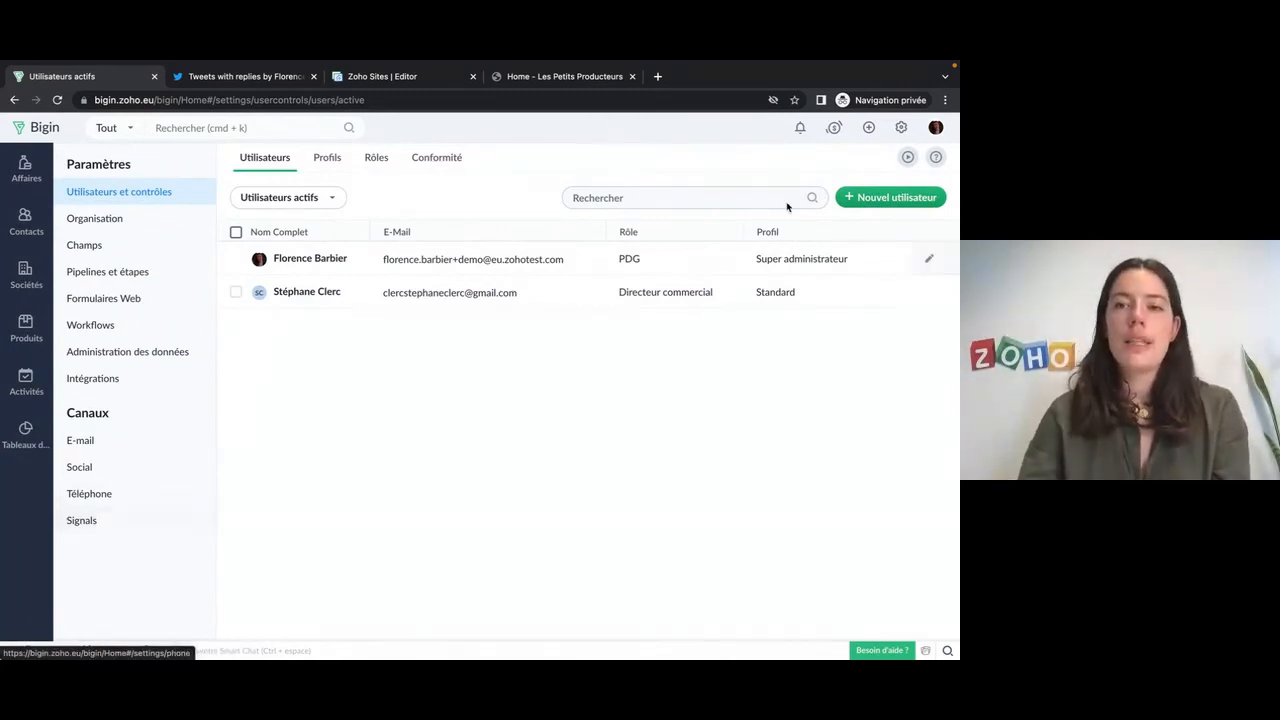
click(833, 129)
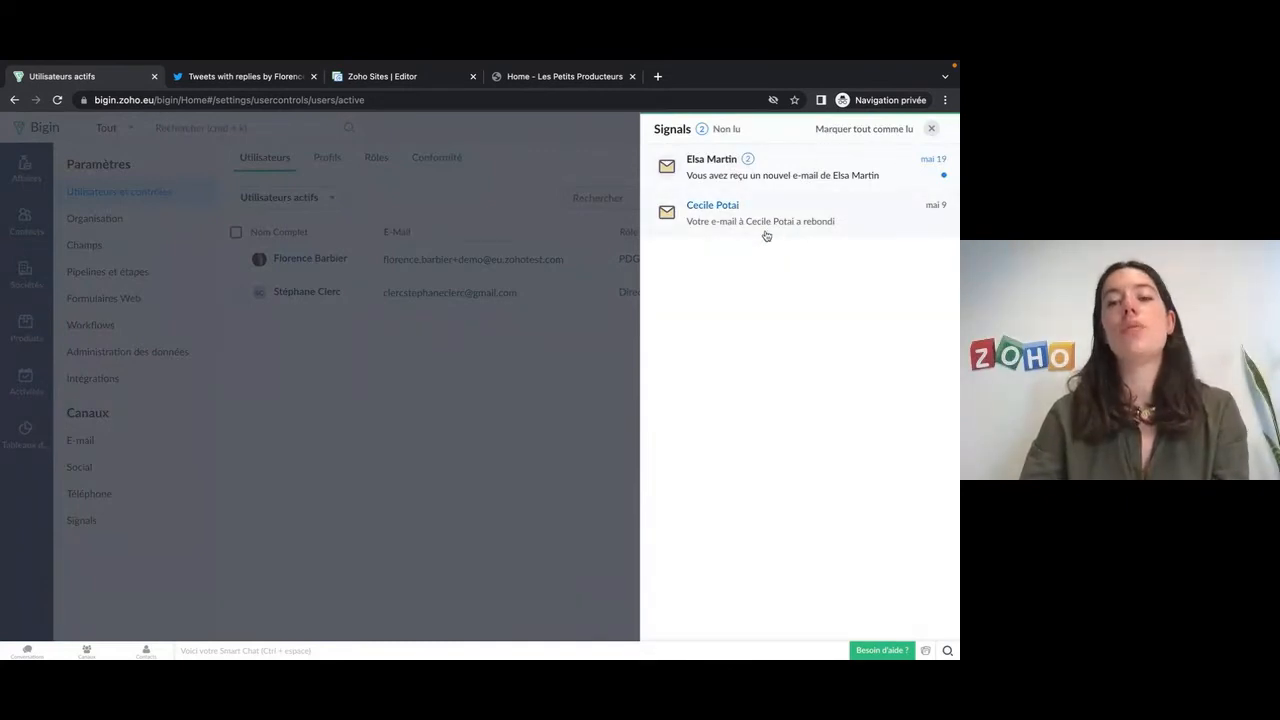
click(928, 131)
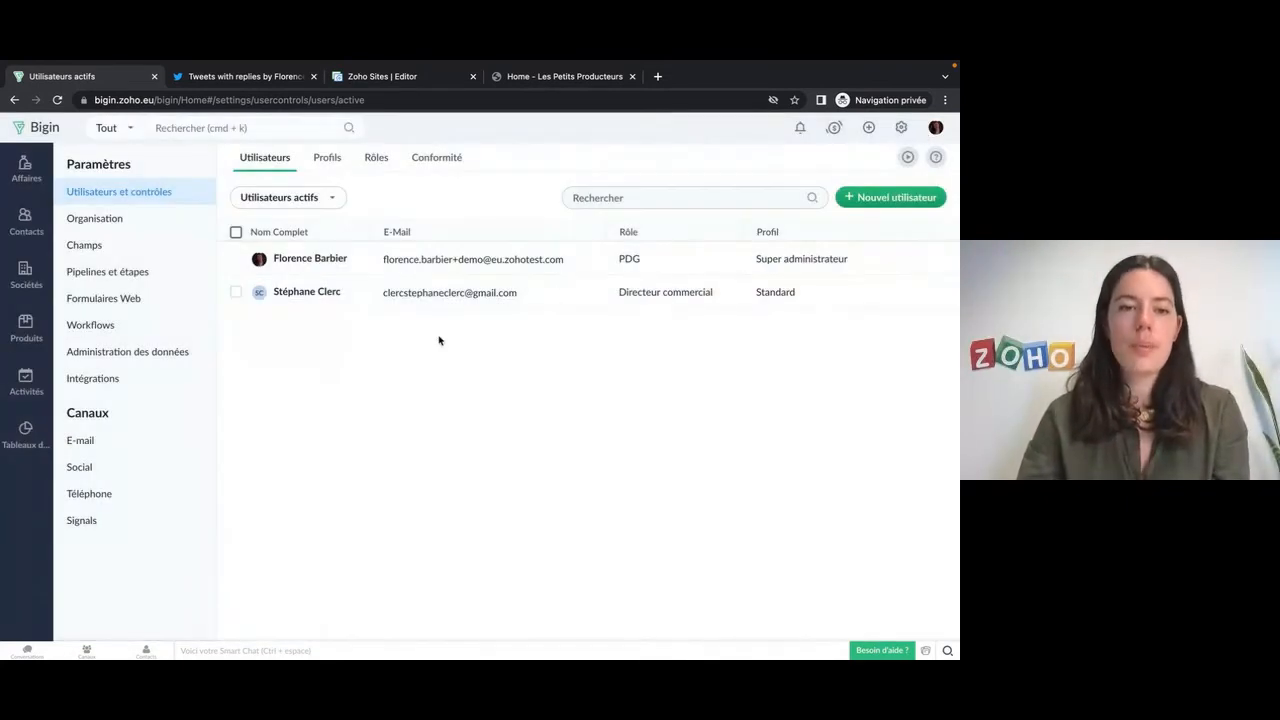
Review the Signals notification preferences for e-mail, calls, Desk and Twitter.
click(101, 532)
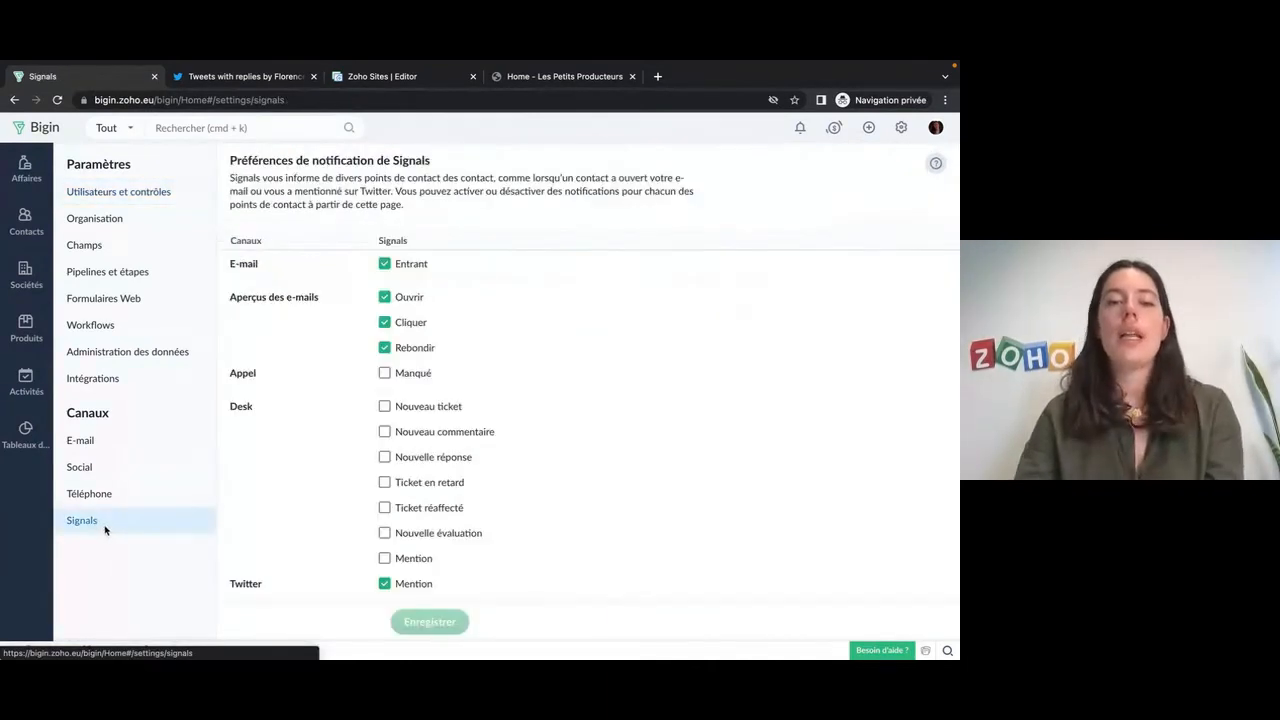
click(407, 299)
click(407, 300)
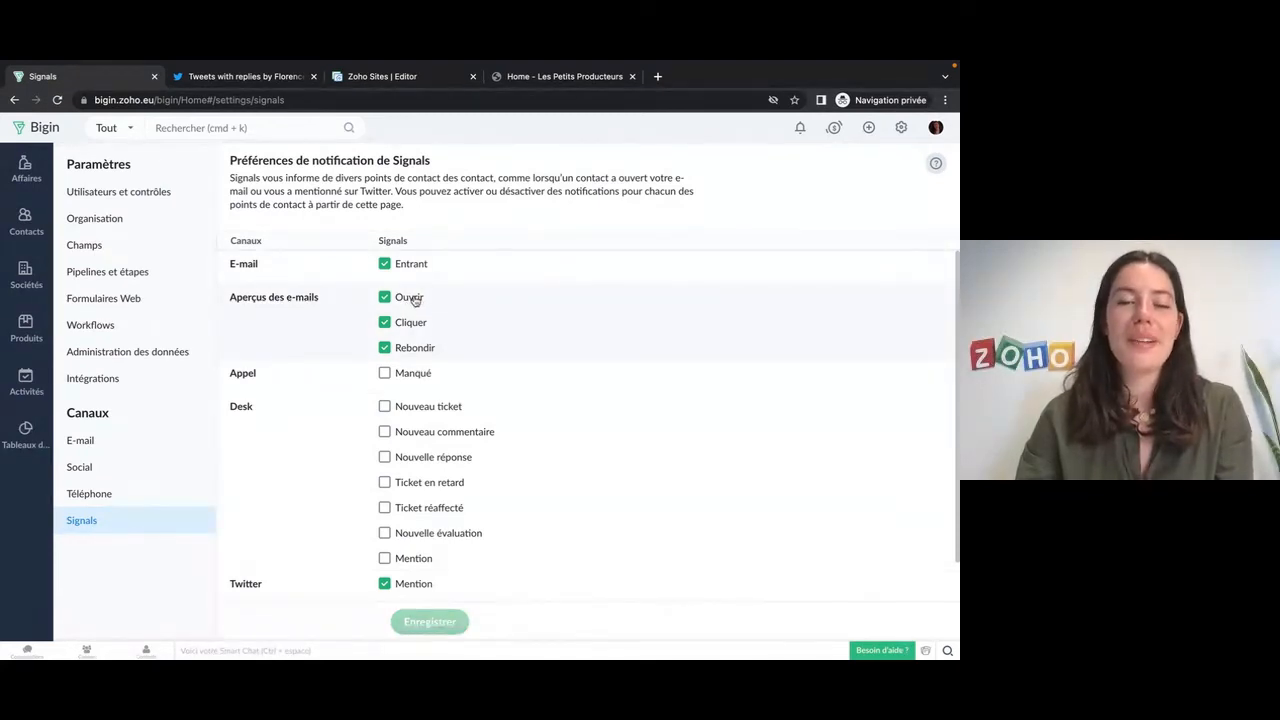
scroll(436, 318, down, 1)
scroll(436, 318, up, 1)
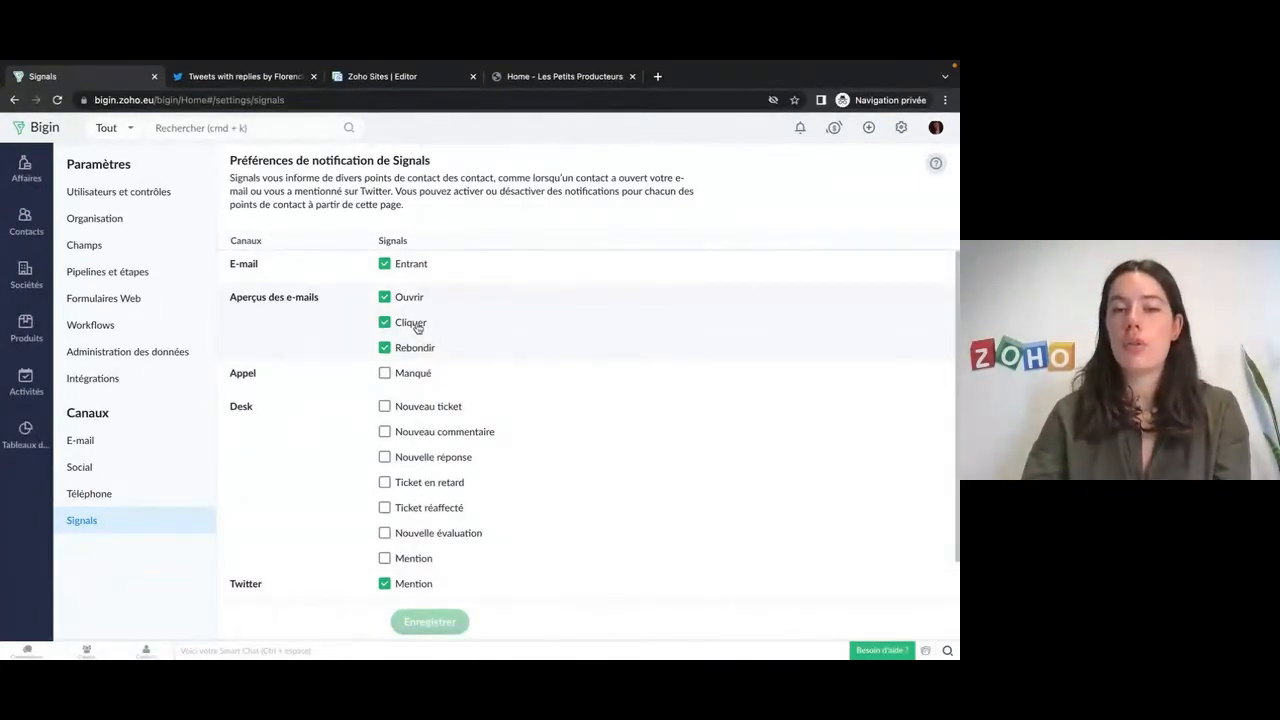
scroll(433, 379, down, 1)
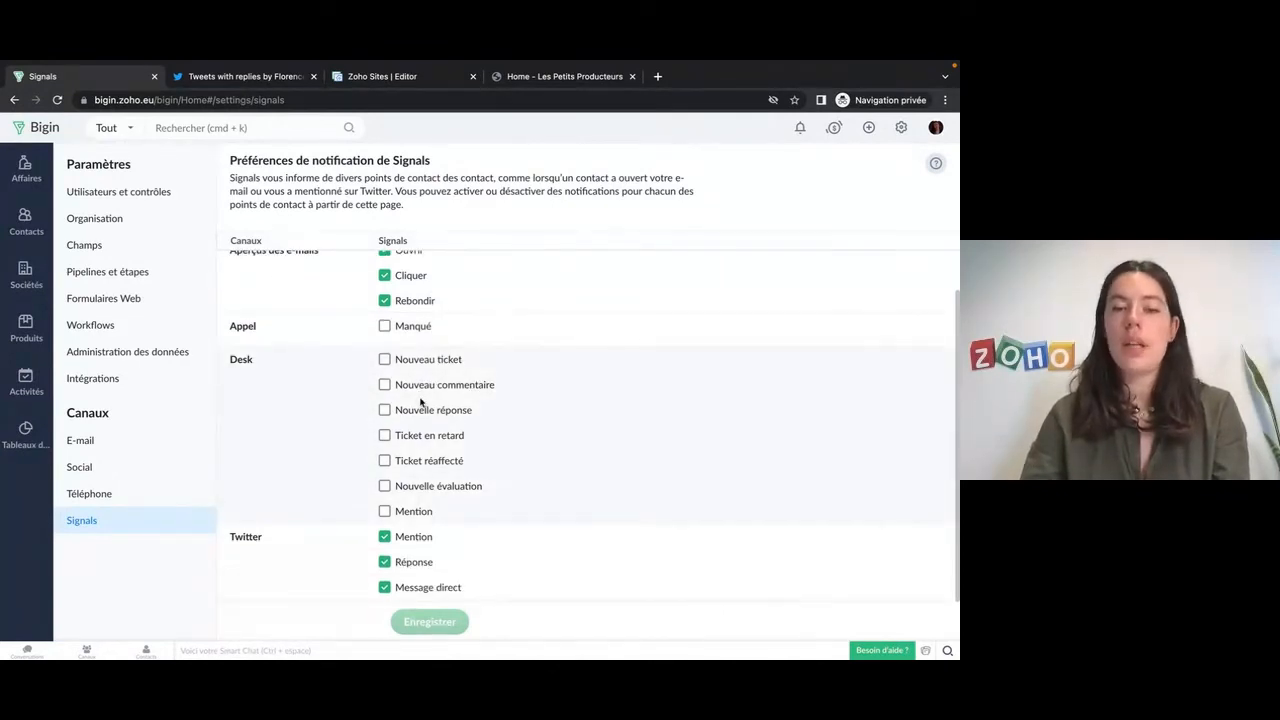
scroll(412, 394, up, 1)
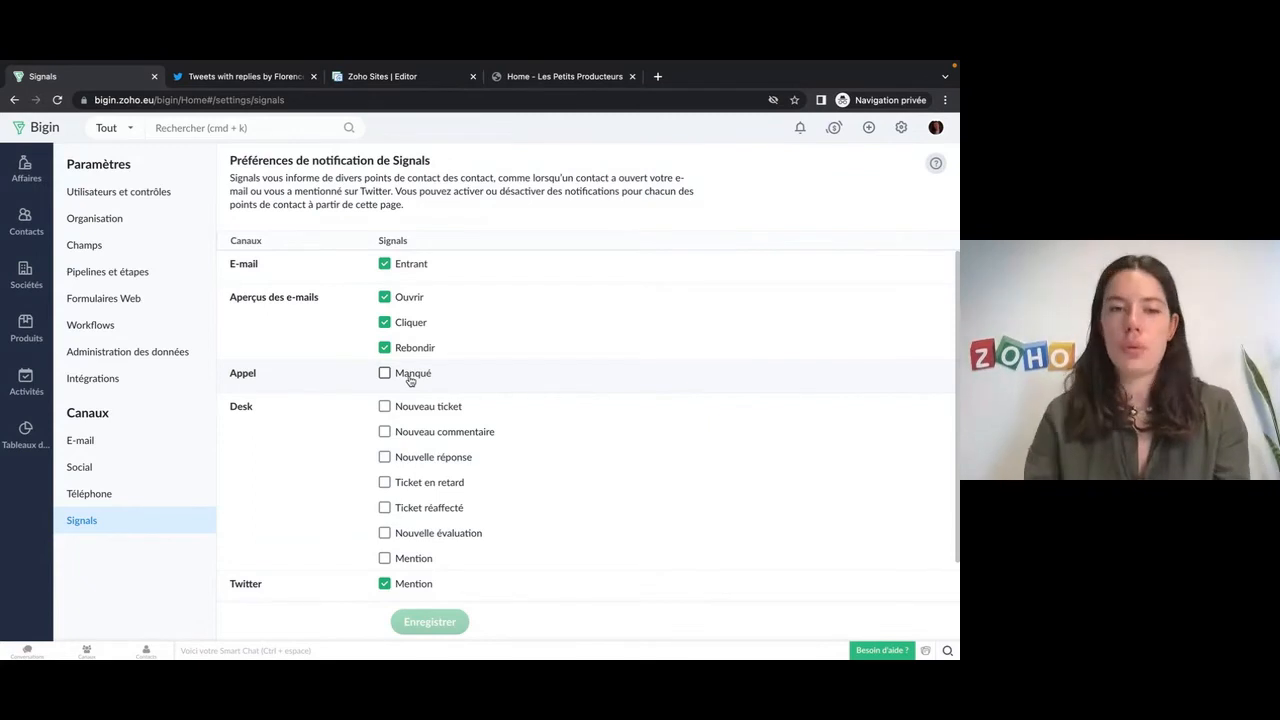
Create a workflow for the Contacts module named "Ajout nouveau contact", triggered when a contact is Créé.
click(126, 331)
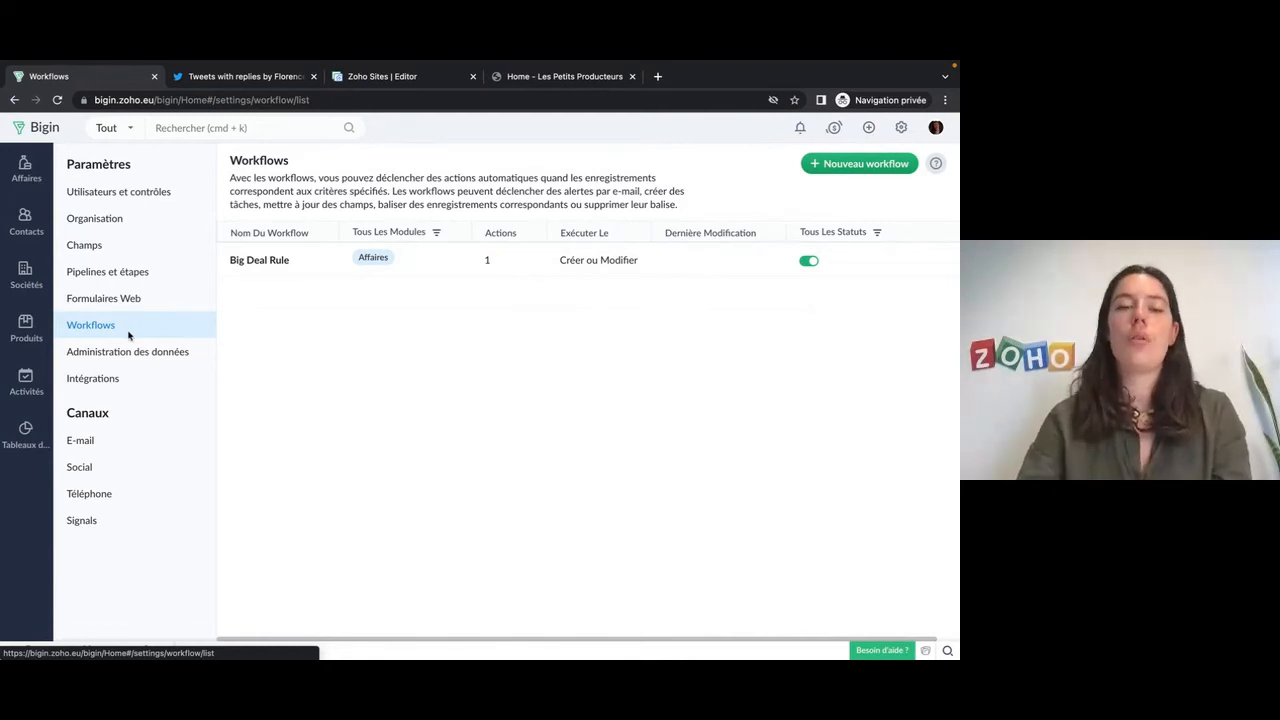
click(845, 165)
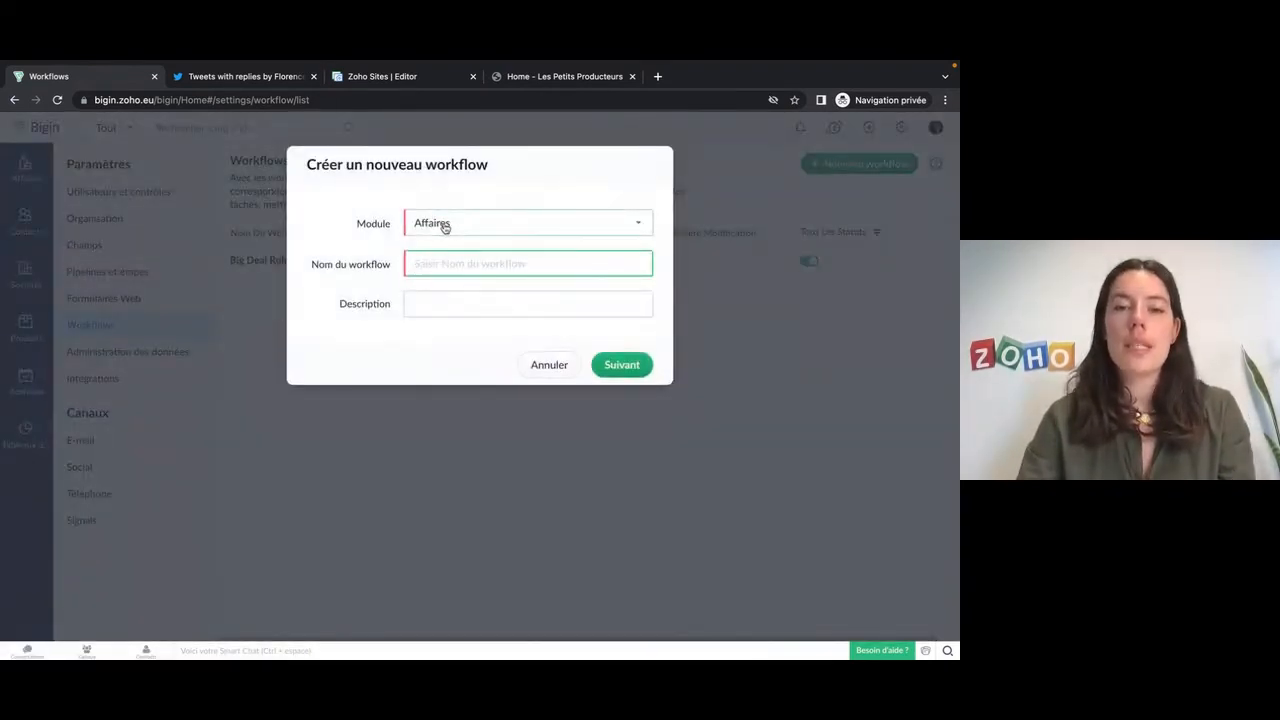
click(444, 226)
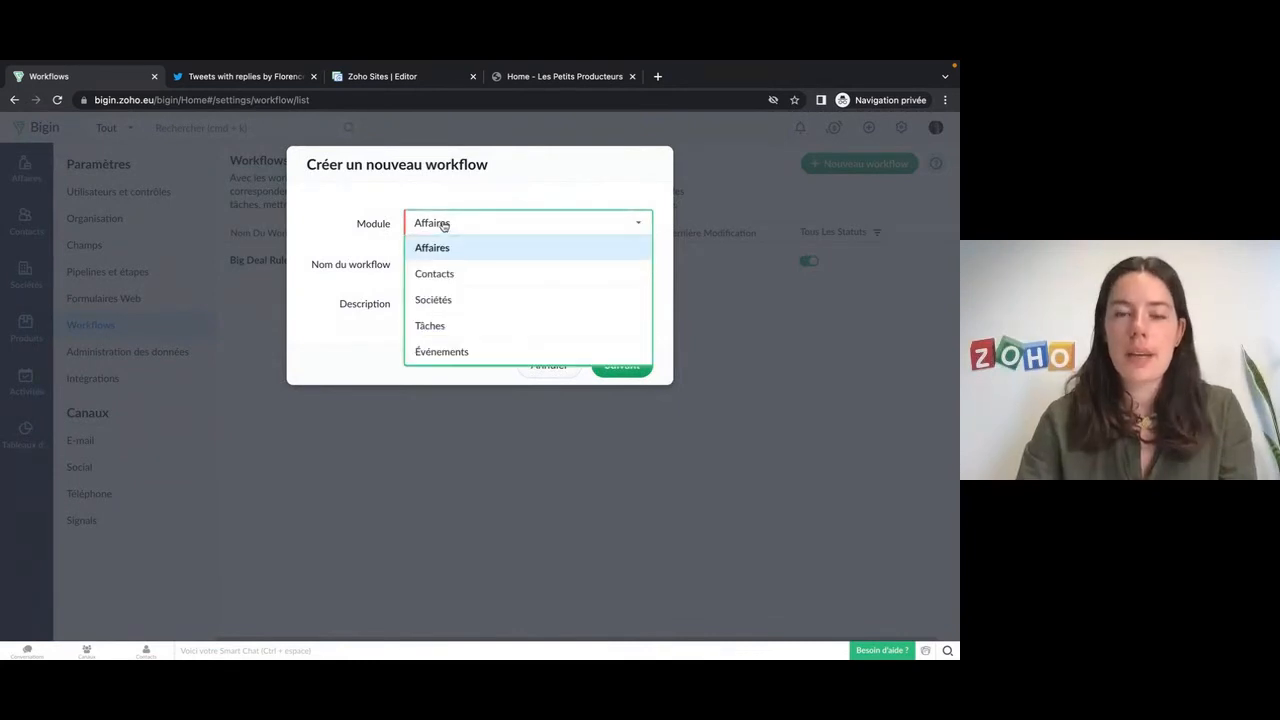
click(457, 283)
click(452, 263)
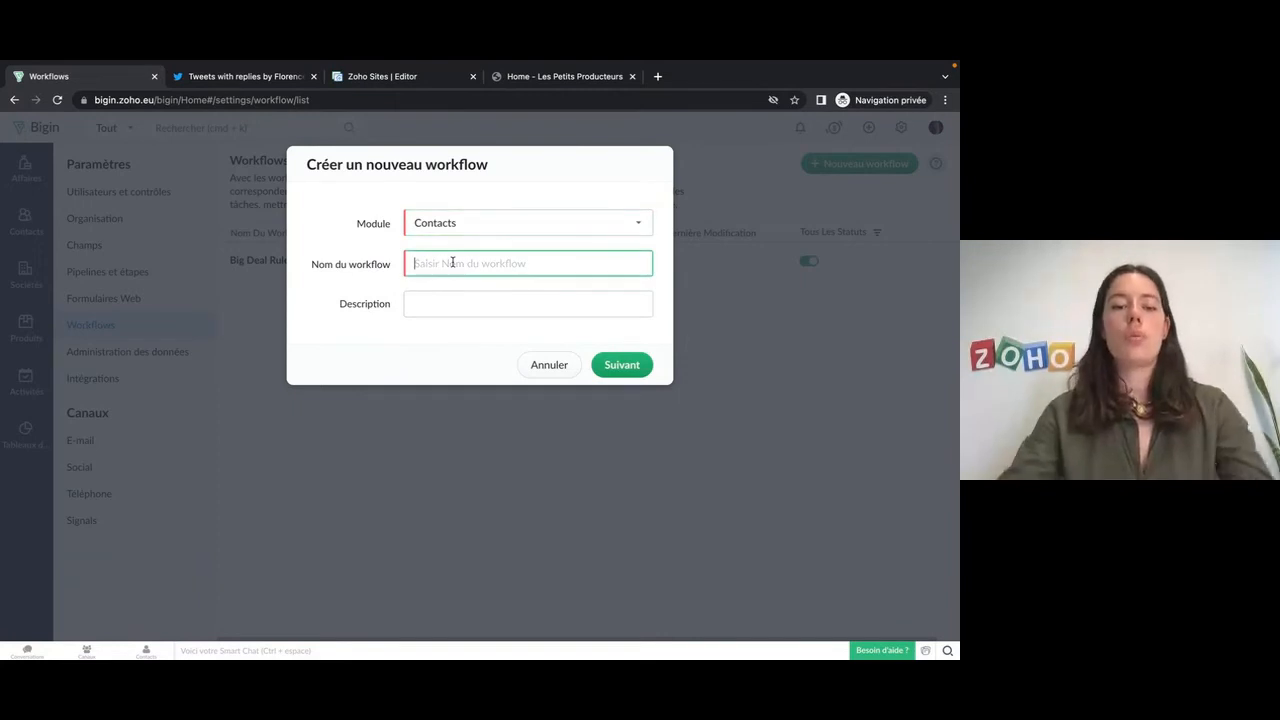
text(Ajout nouveau contact)
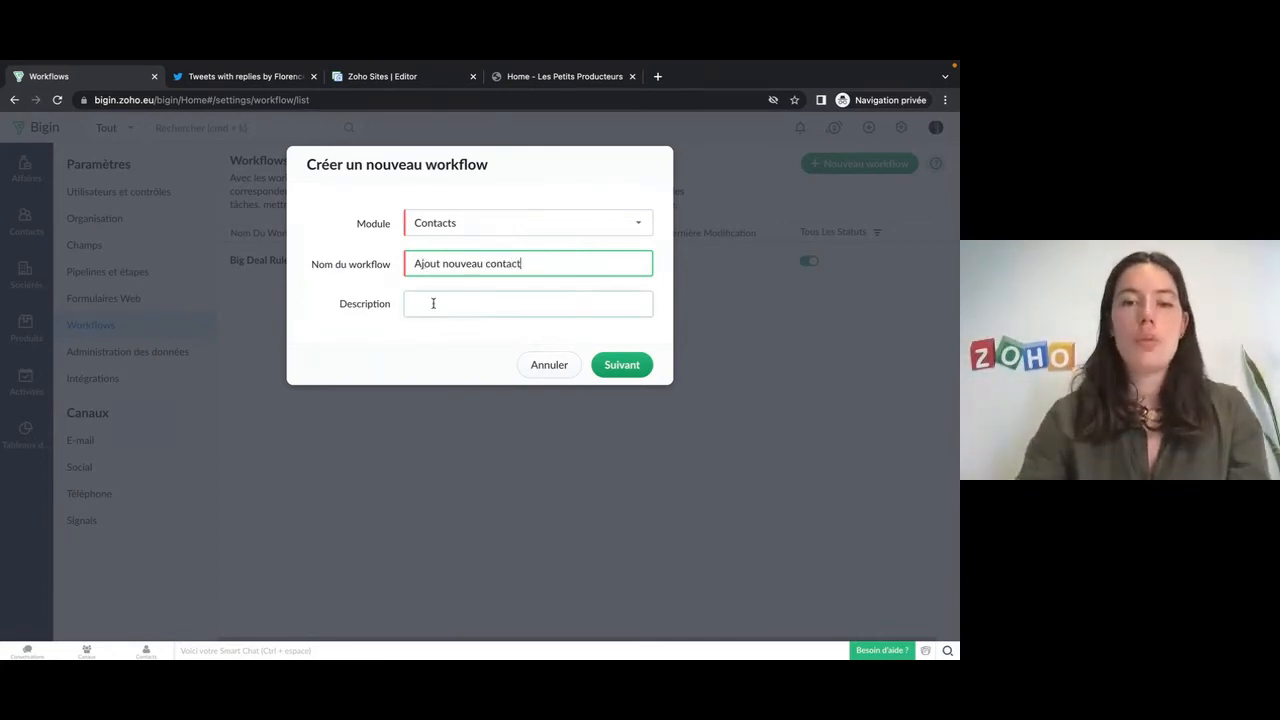
click(620, 366)
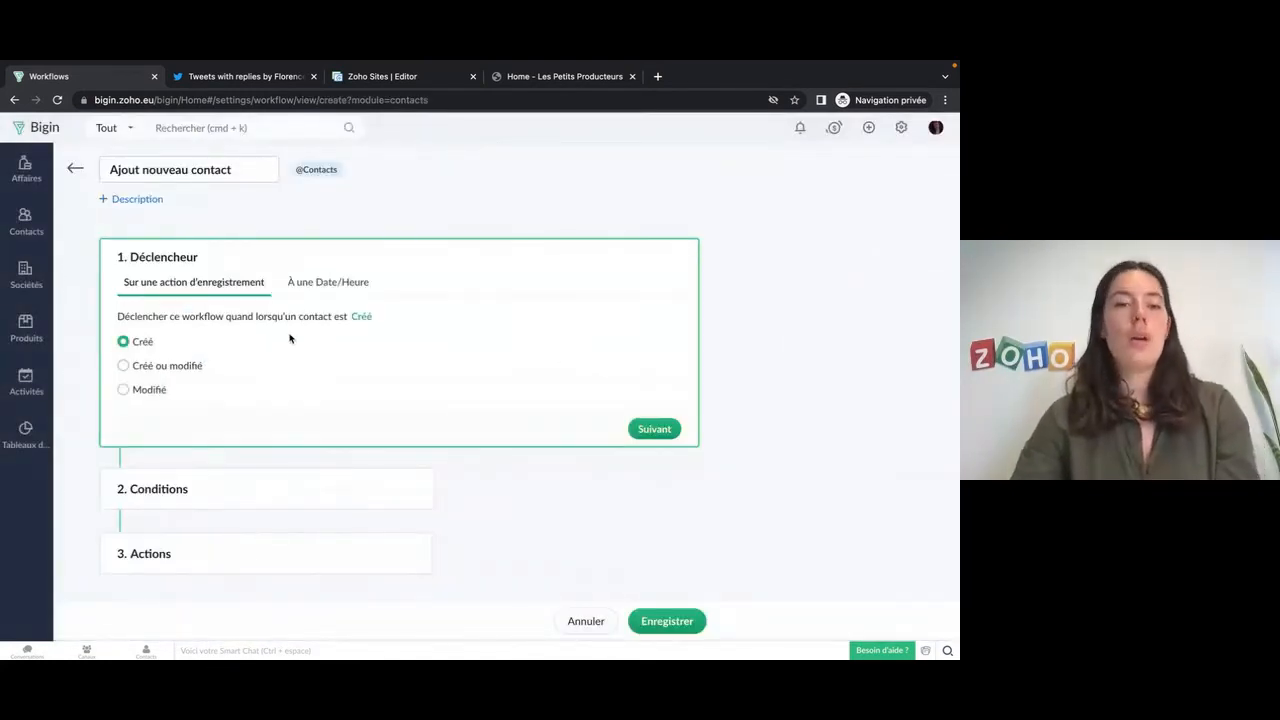
scroll(288, 337, down, 1)
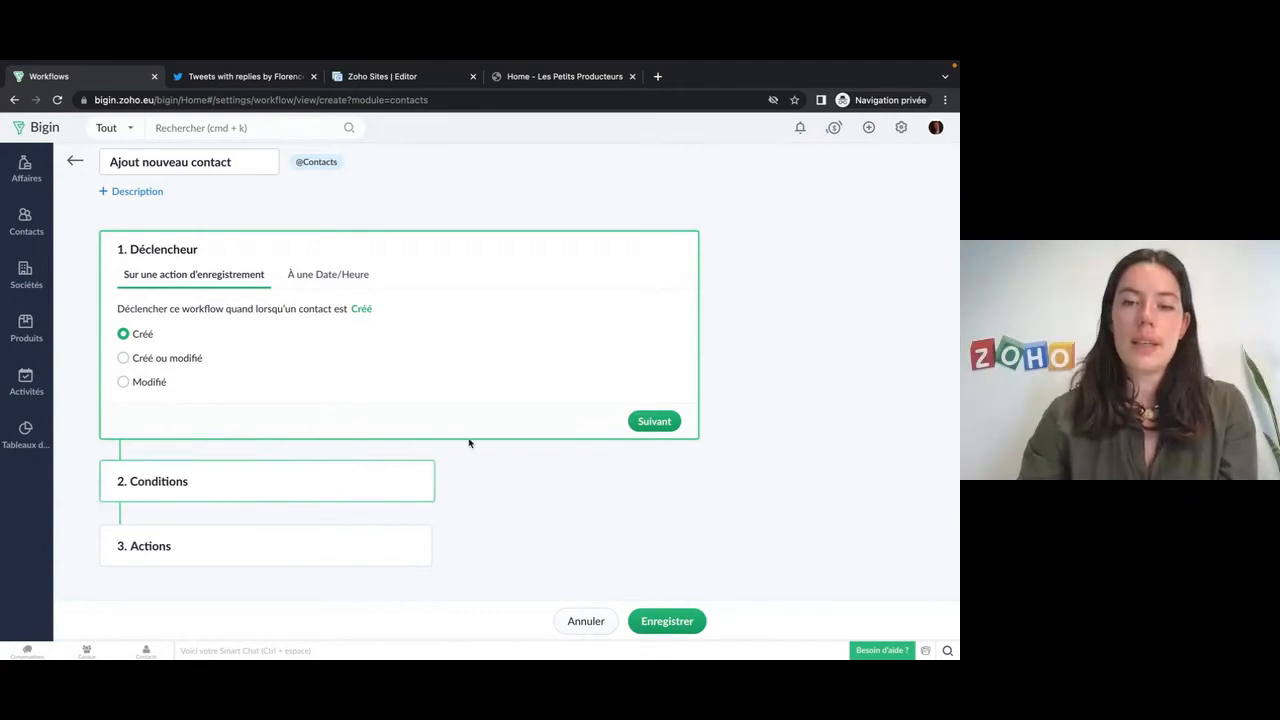
click(652, 422)
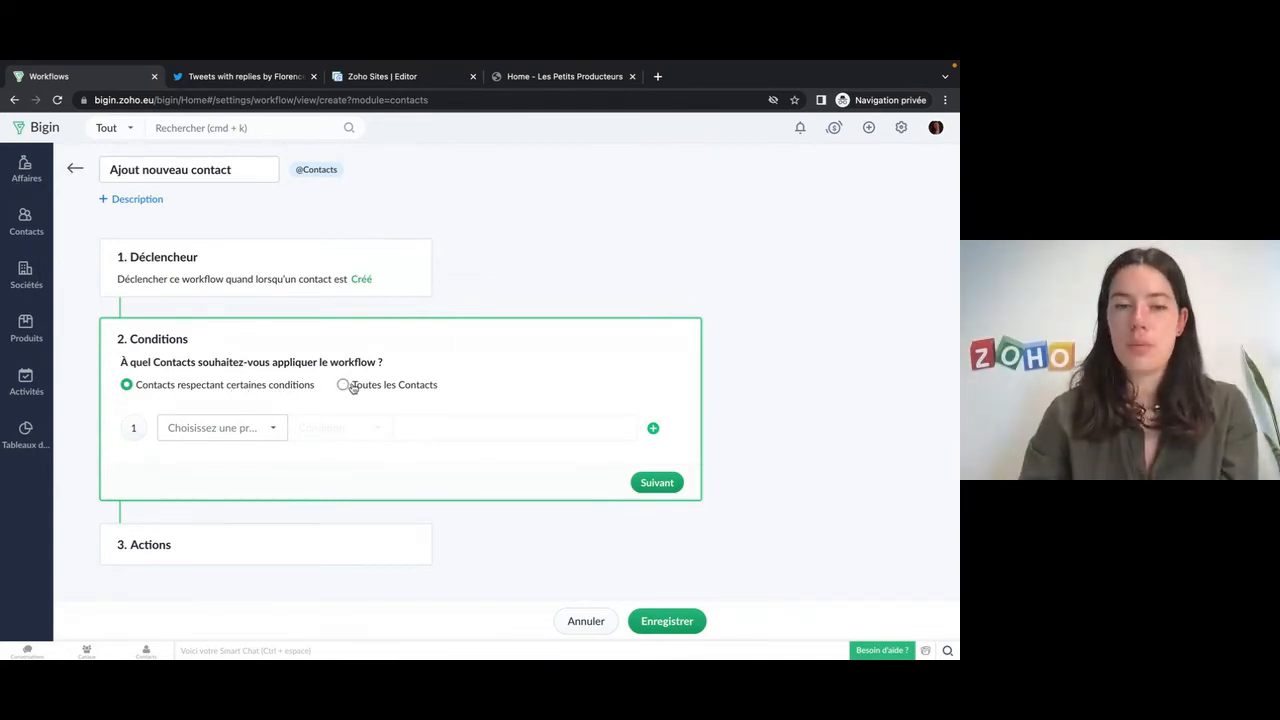
click(243, 432)
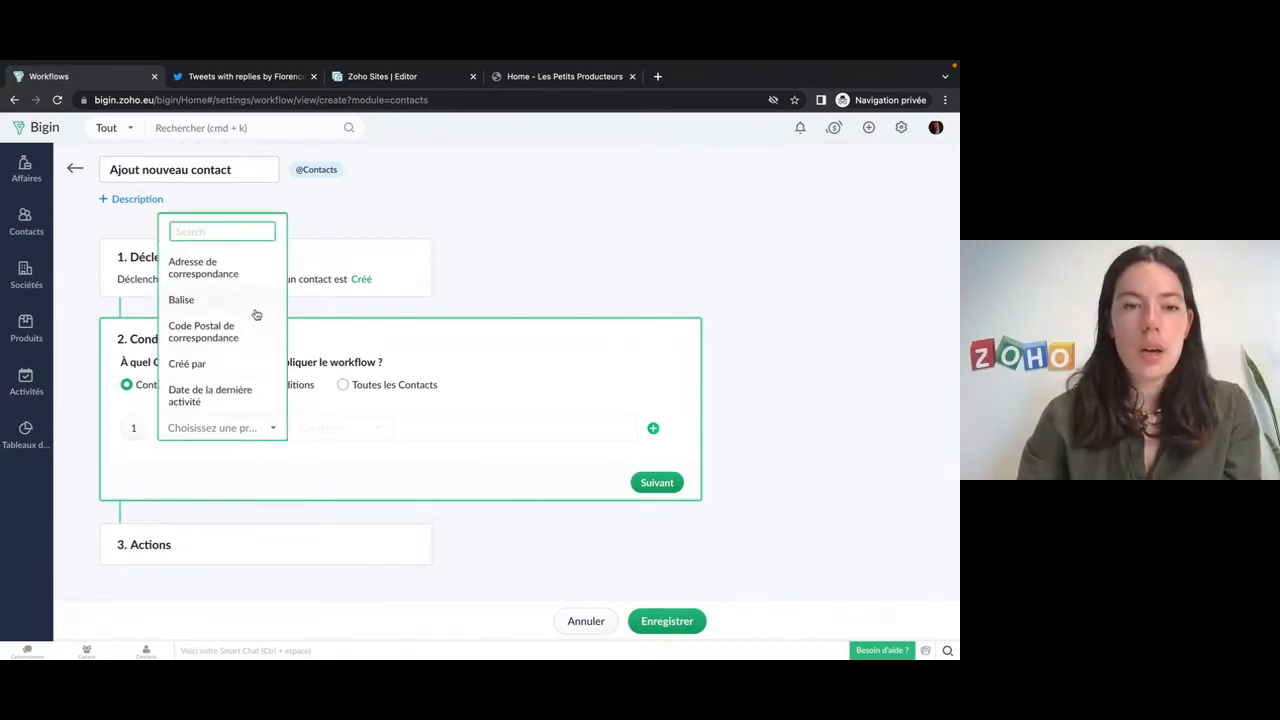
scroll(232, 320, down, 5)
scroll(232, 320, down, 4)
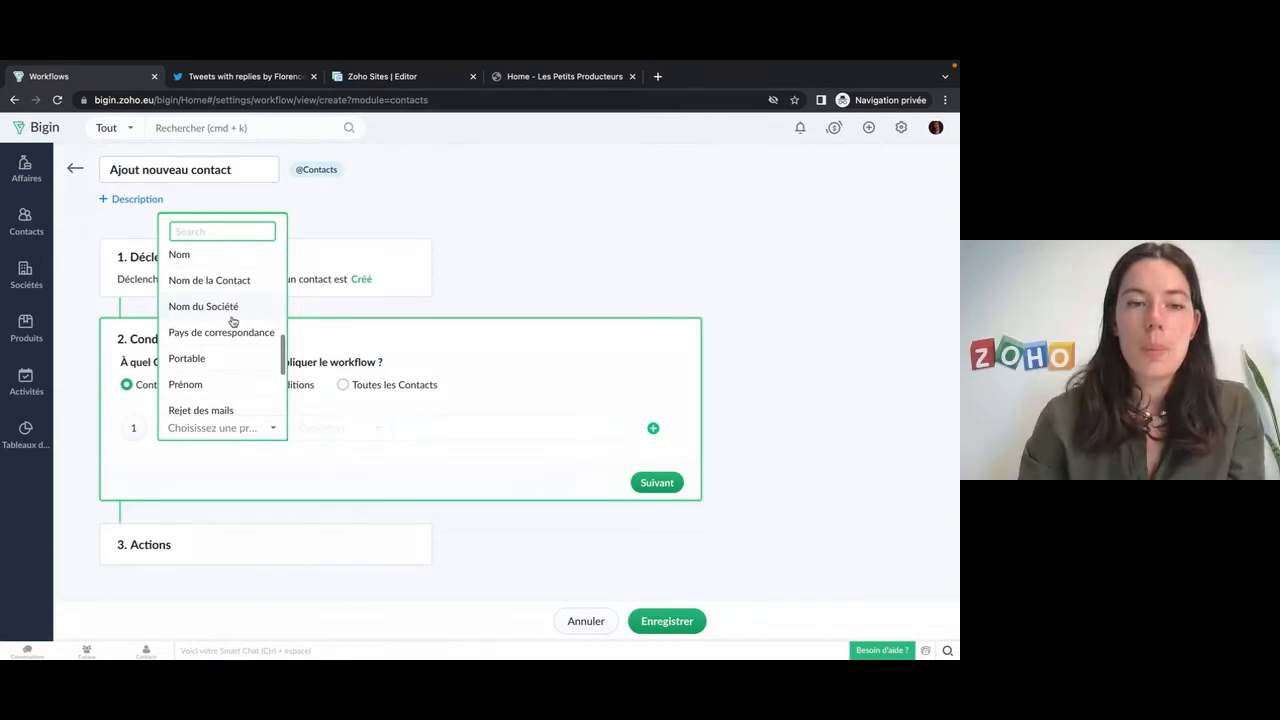
scroll(232, 321, down, 4)
scroll(232, 321, up, 3)
scroll(232, 321, up, 6)
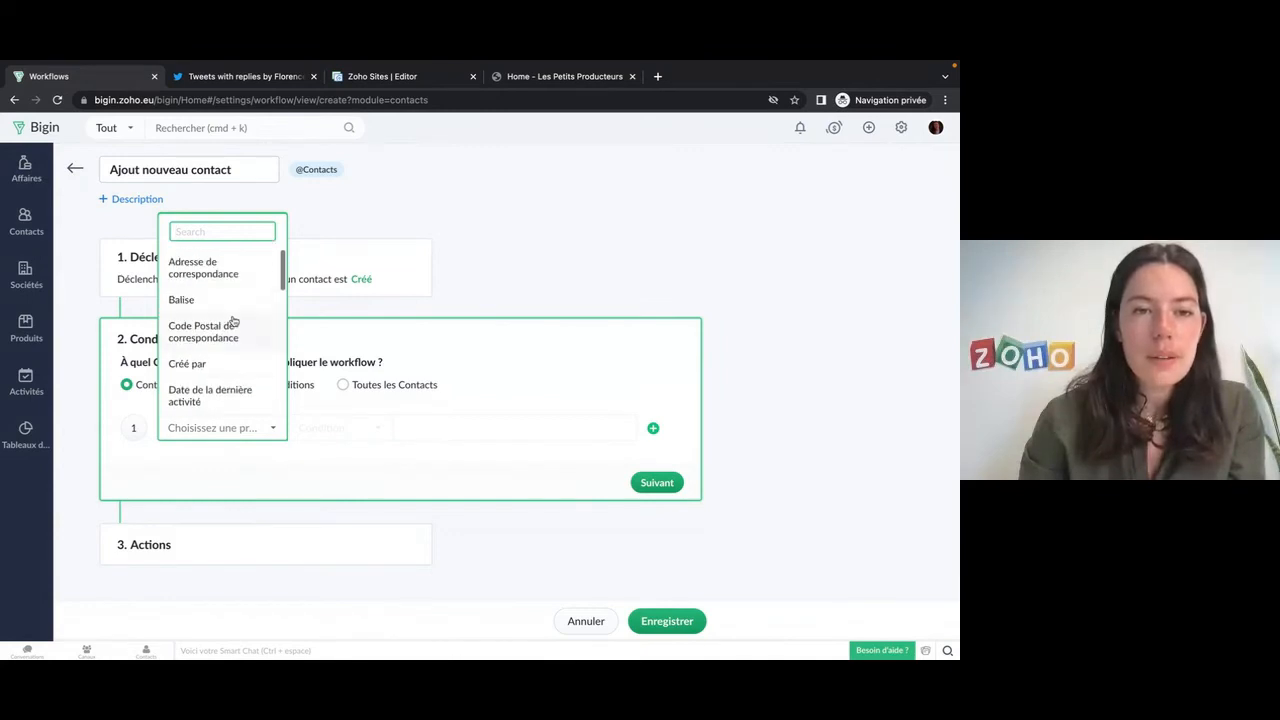
text(ta)
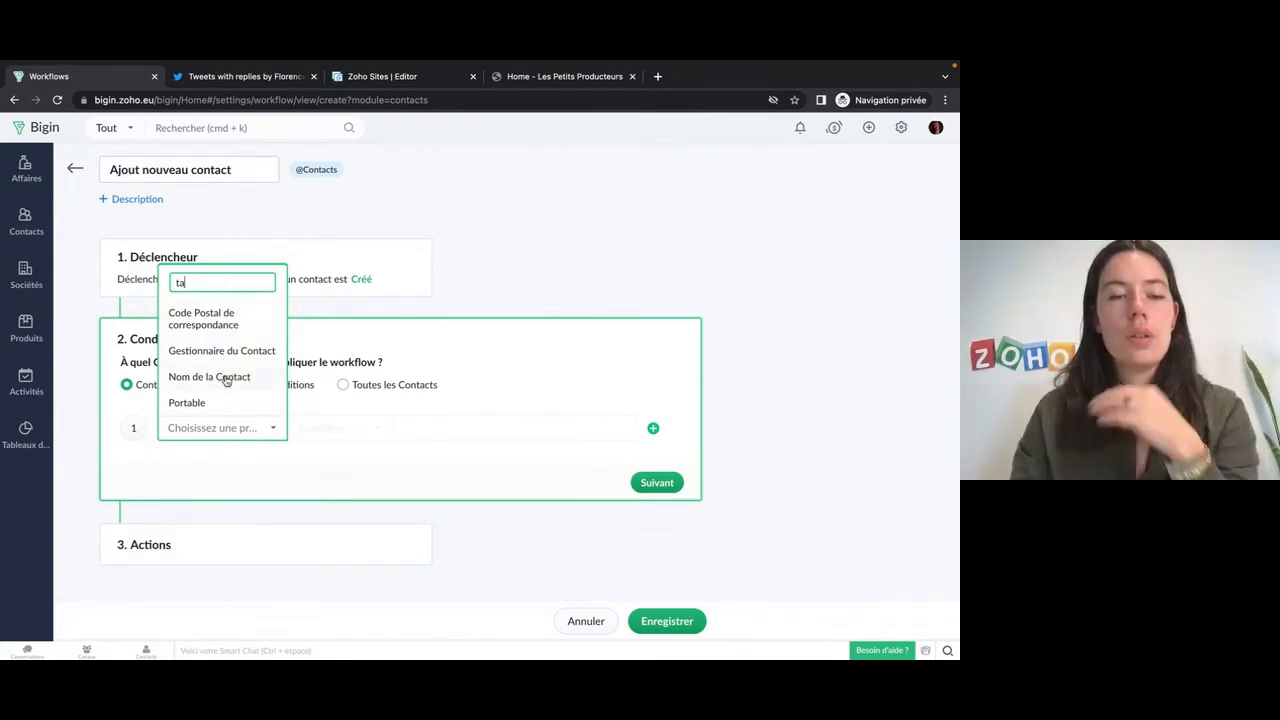
click(437, 407)
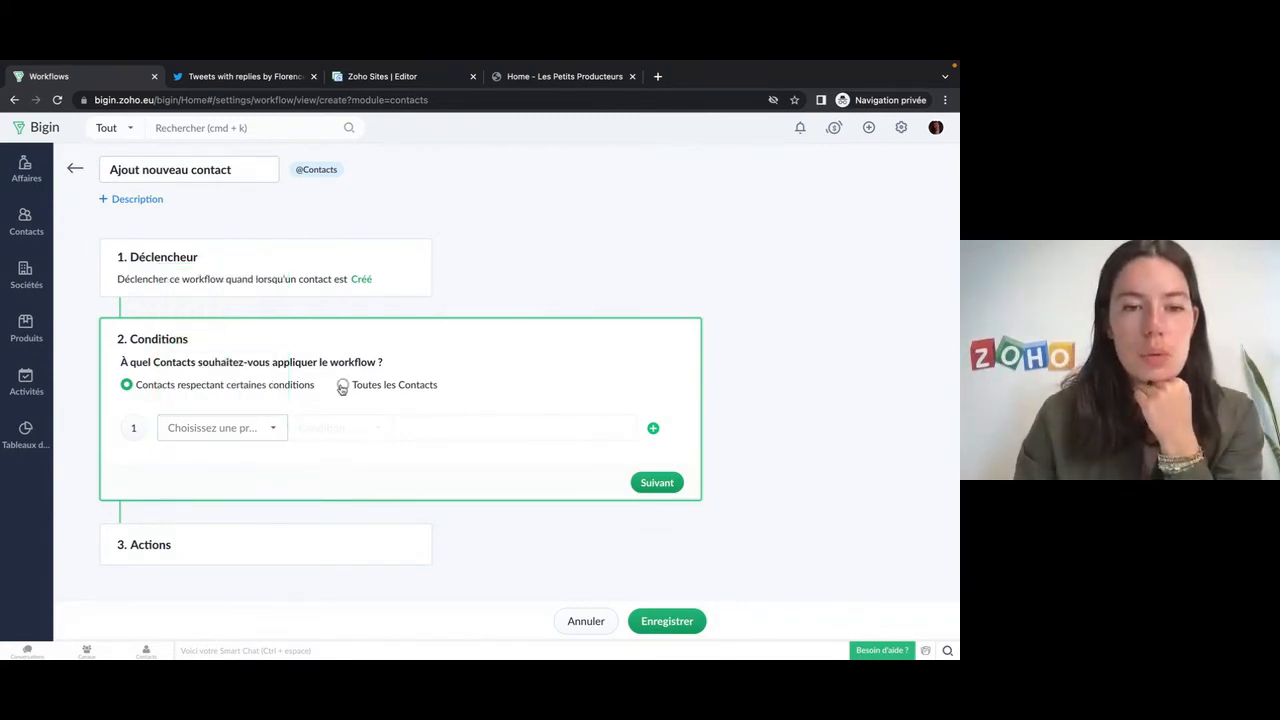
Apply the workflow to Toutes les Contacts and continue to its actions.
click(342, 387)
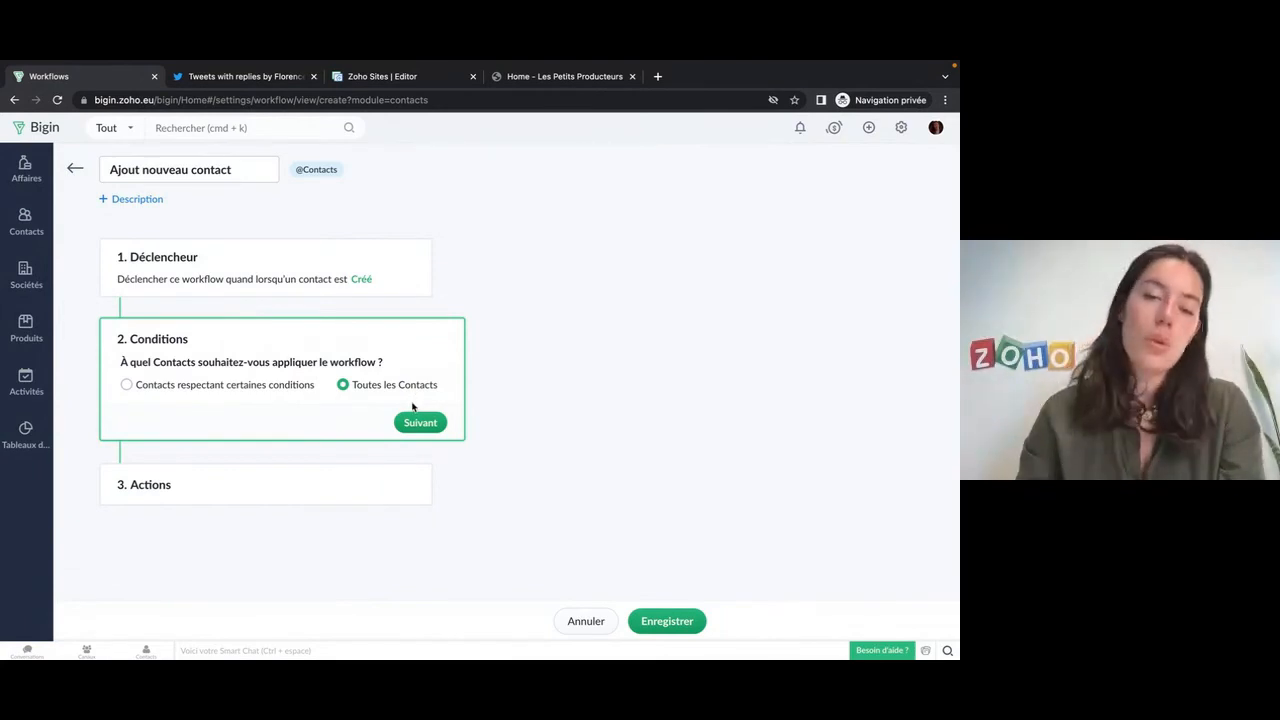
click(419, 423)
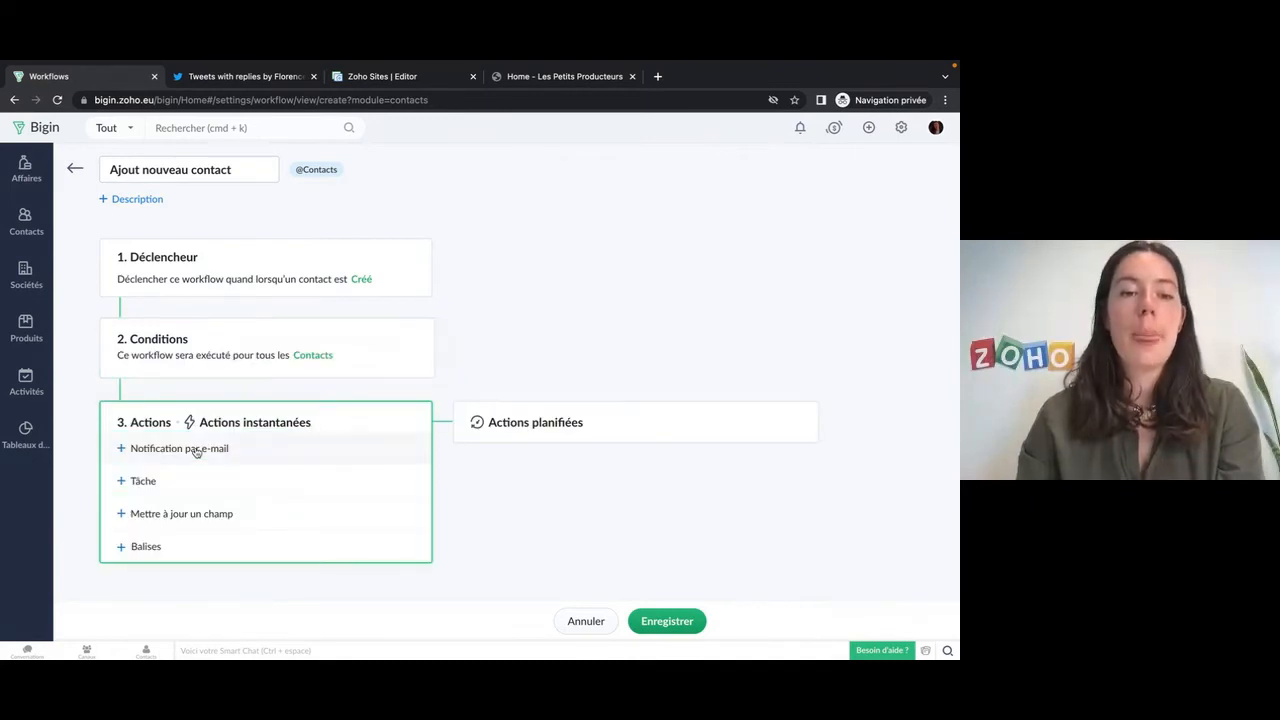
Add an instant task action named "1er contact tel" to the workflow, with Contact Propriétaire as its owner.
click(142, 484)
click(721, 194)
text(1er contact tel)
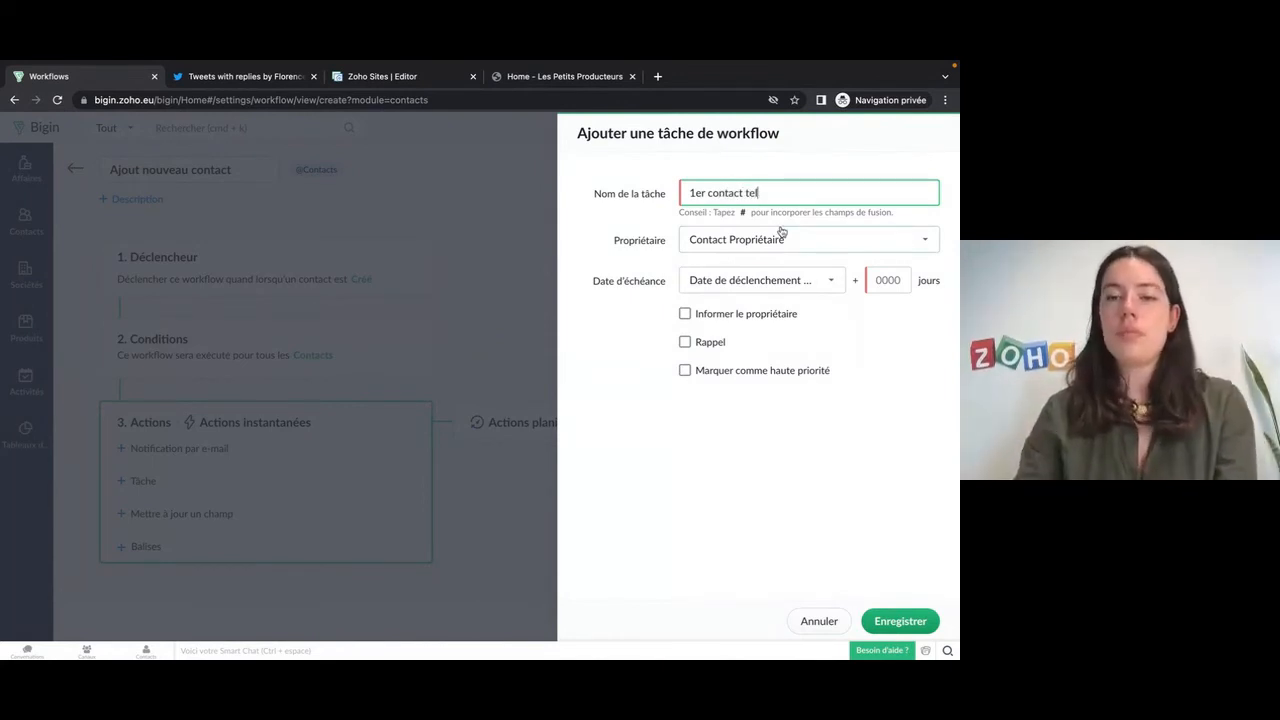
click(777, 240)
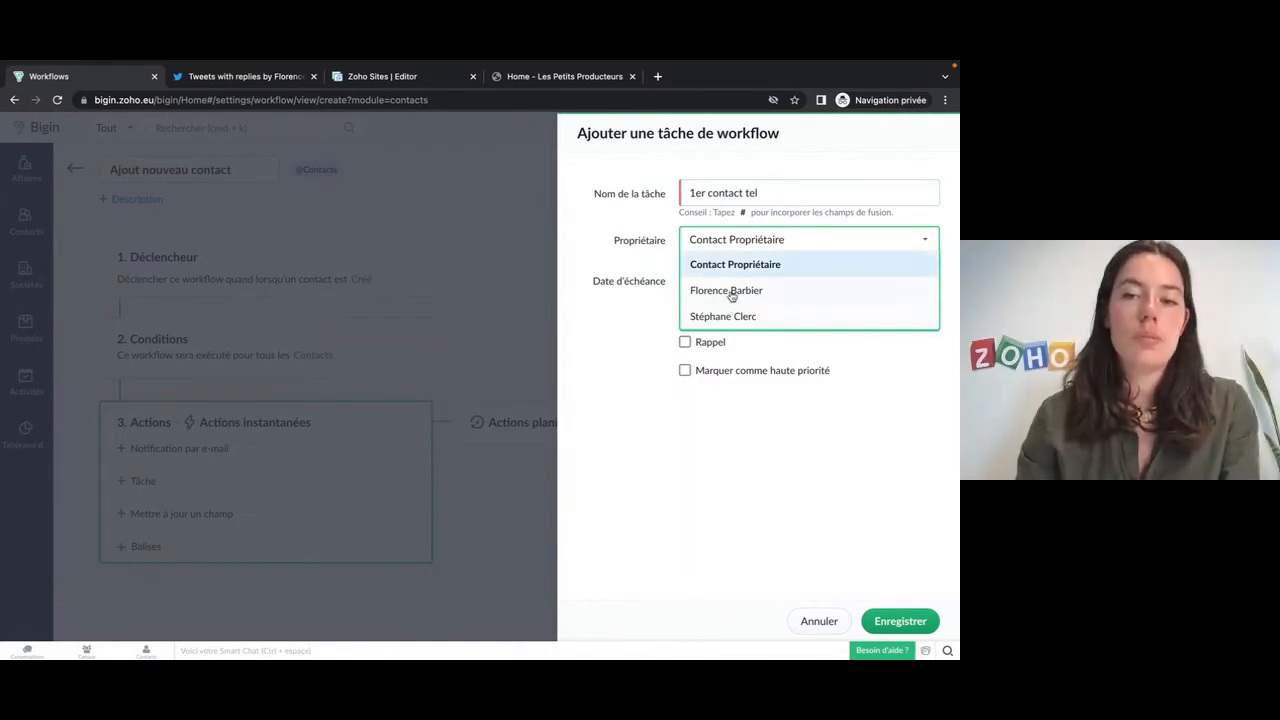
click(734, 265)
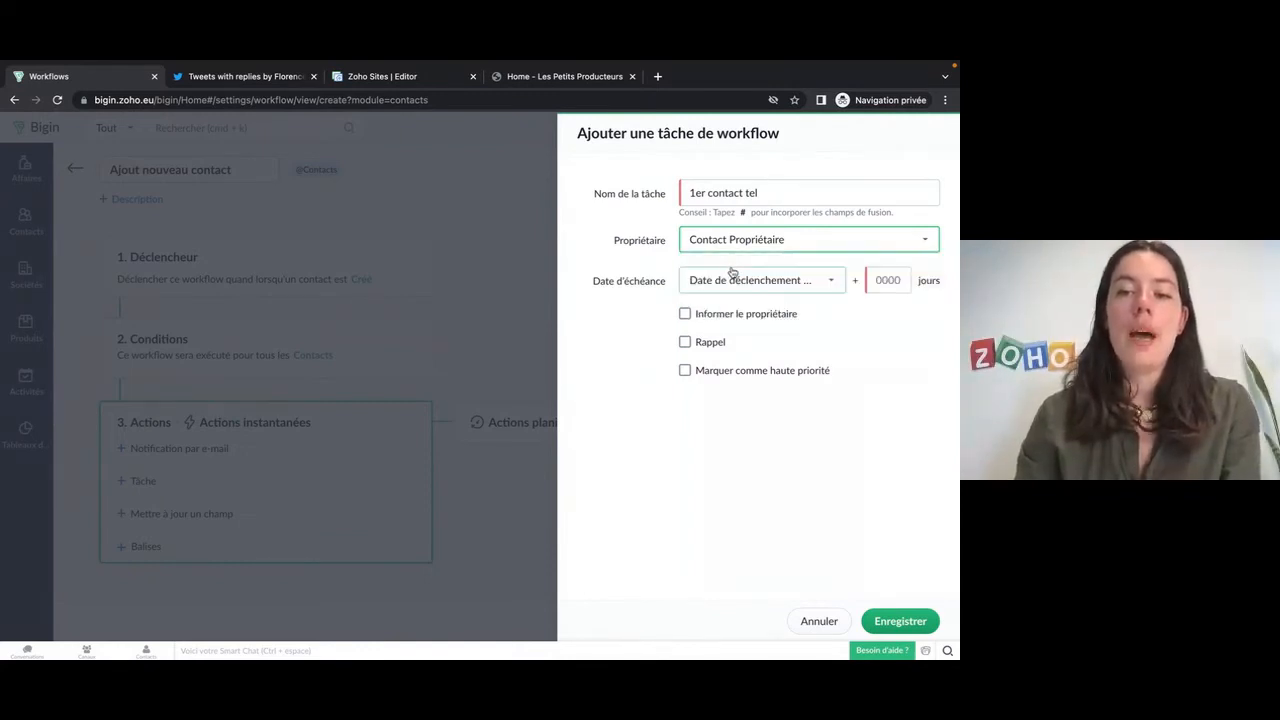
Set the task's due date to Heure de création plus 1 day and save the task.
click(823, 284)
click(823, 284)
click(789, 286)
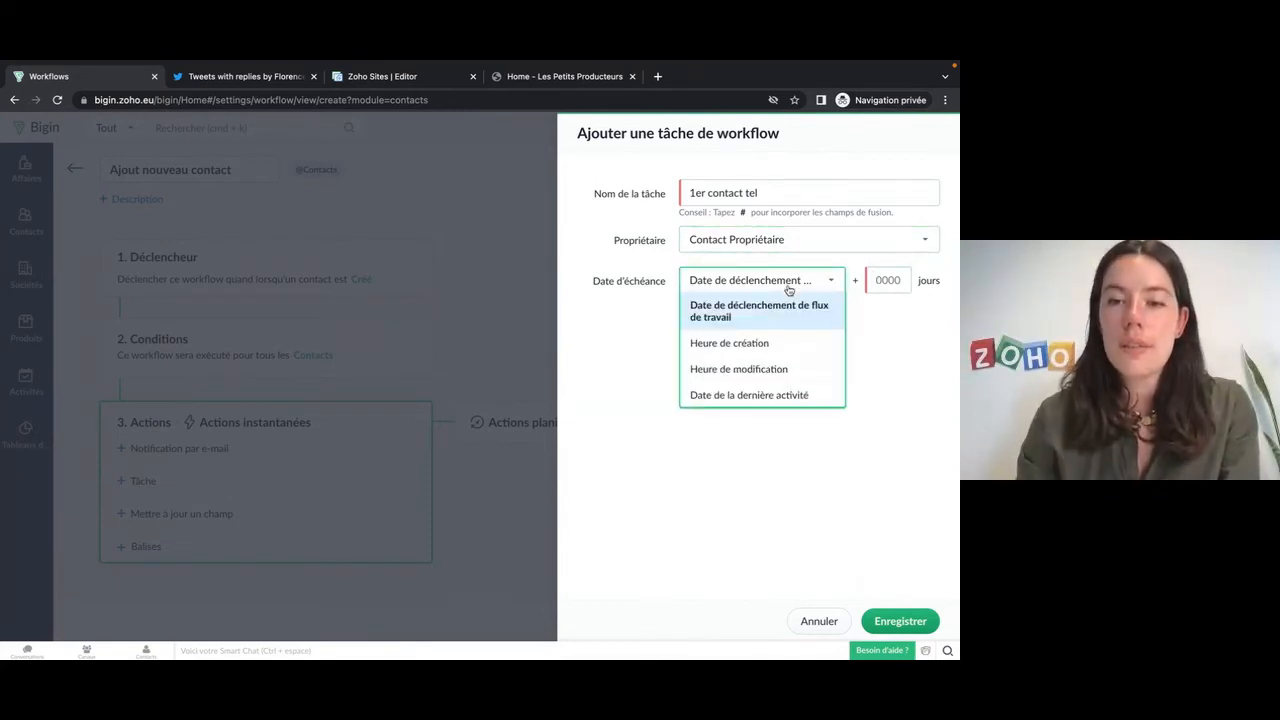
click(789, 350)
click(885, 279)
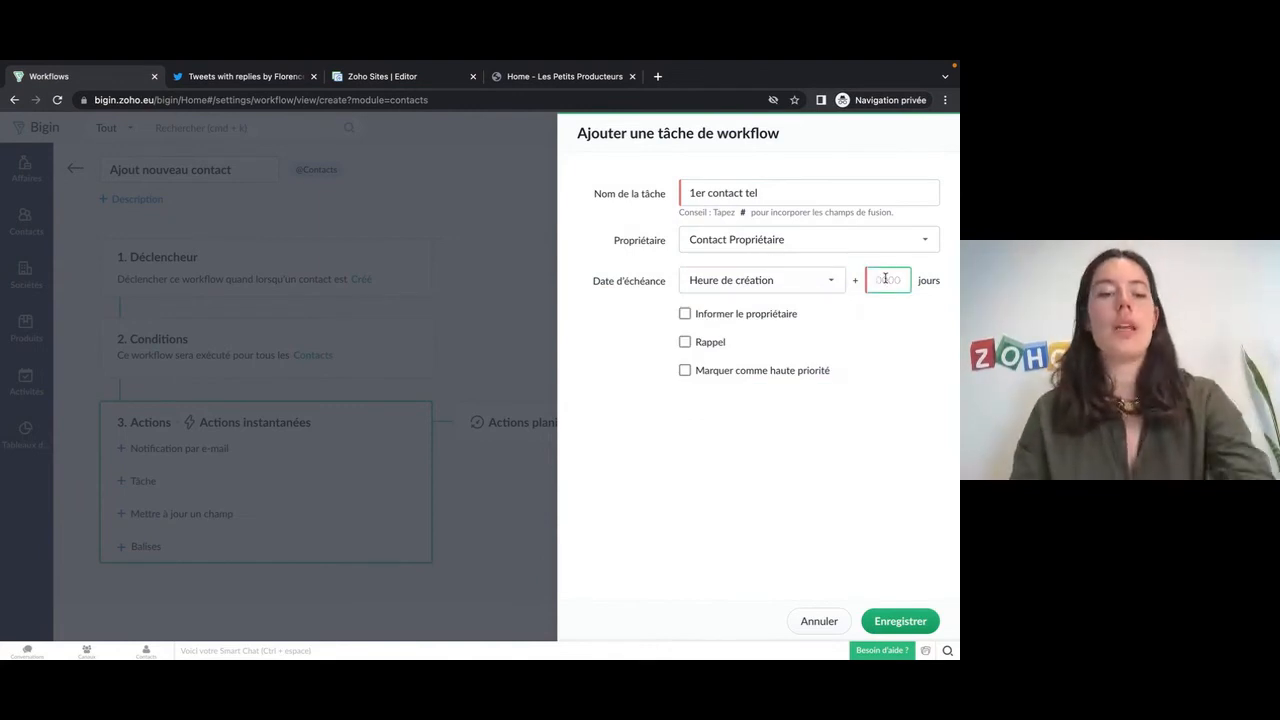
text(1)
click(875, 317)
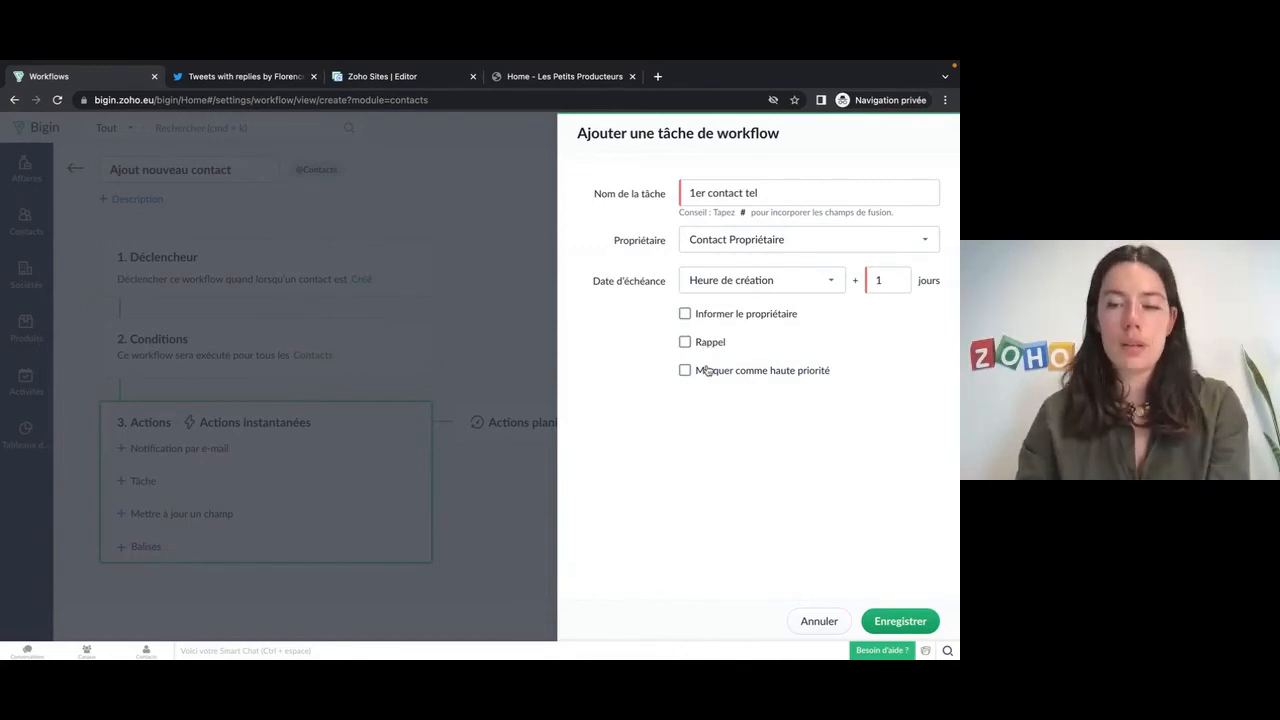
click(912, 622)
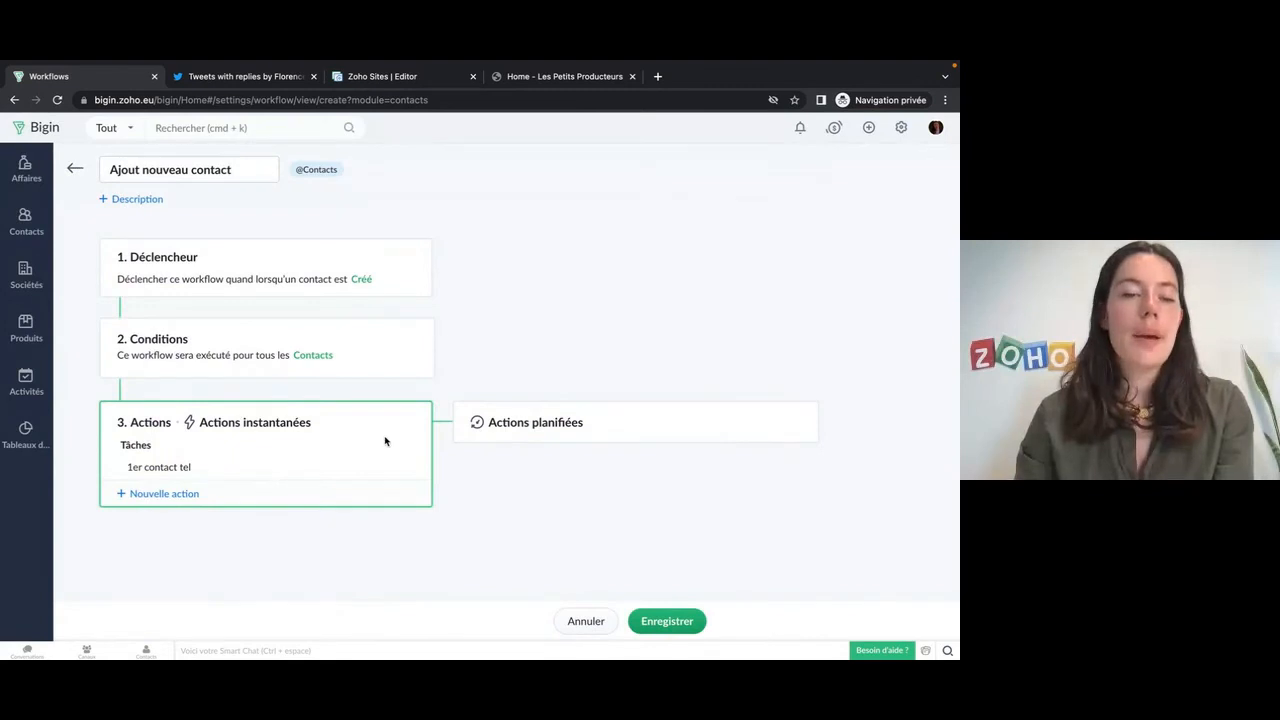
Add an e-mail notification action named "Email bienvenue" to the workflow, with Contact Propriétaire as recipient.
click(175, 494)
click(180, 392)
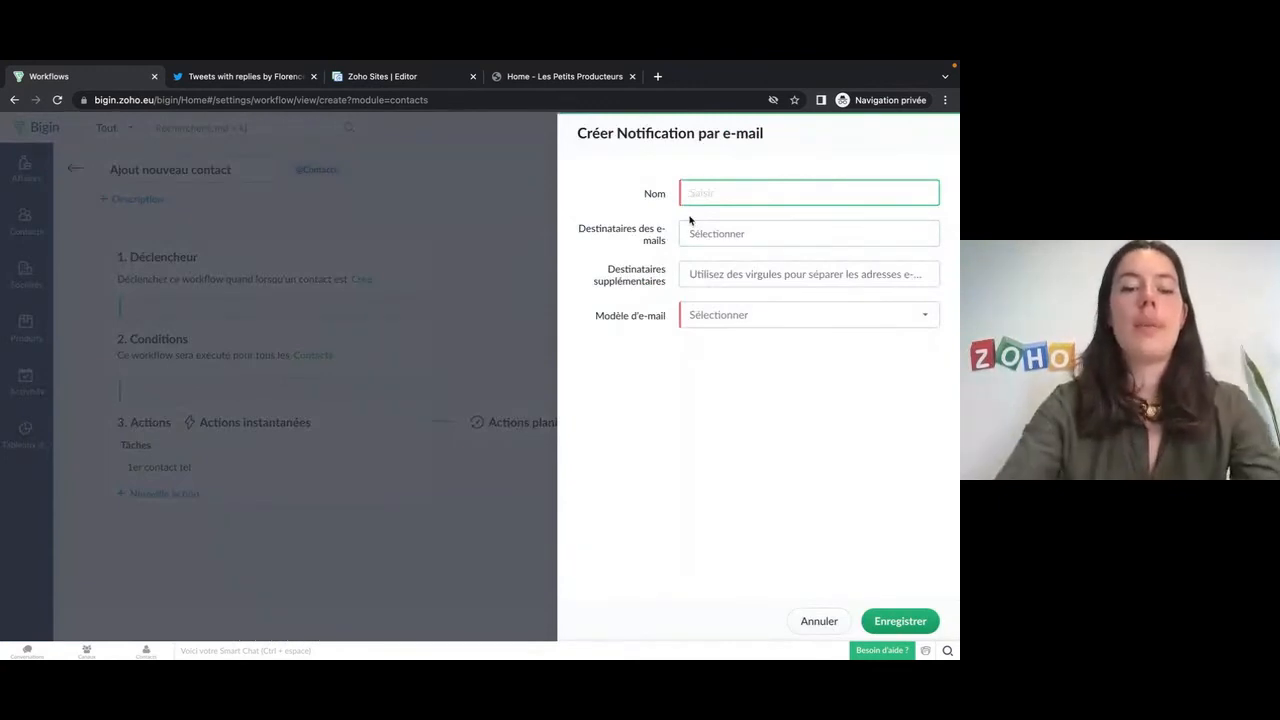
text(Email bienvenue)
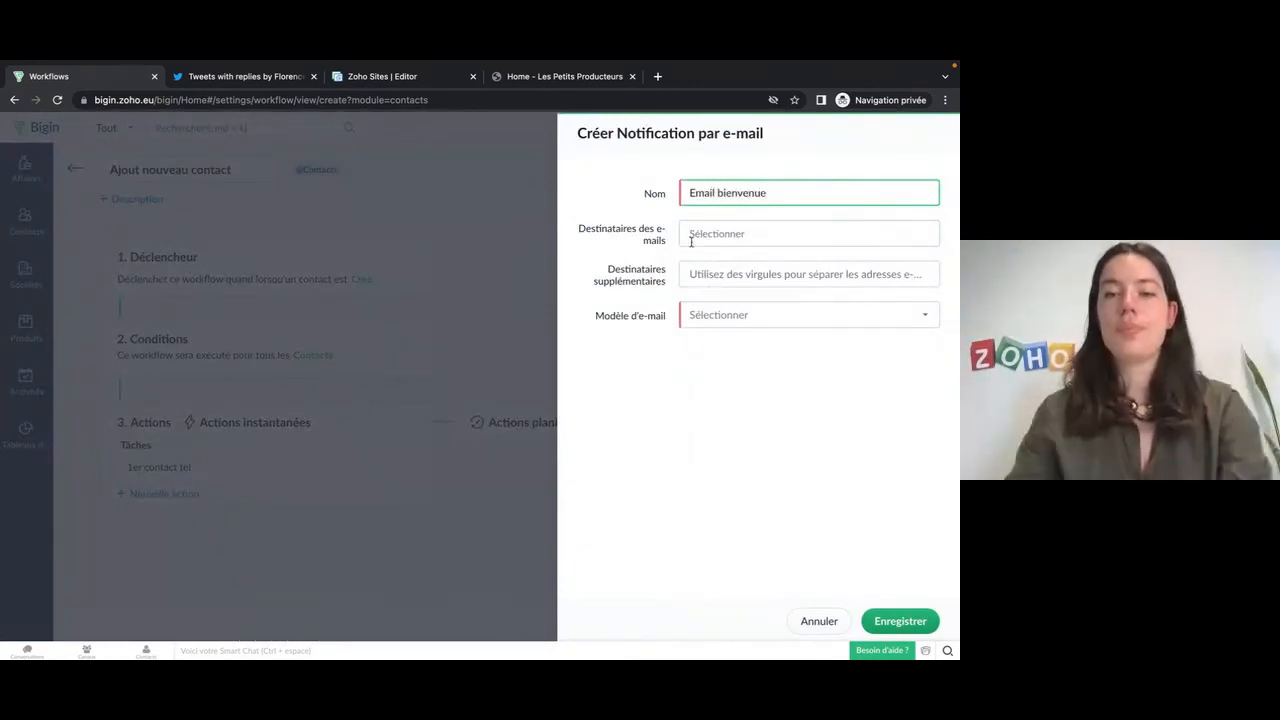
click(703, 235)
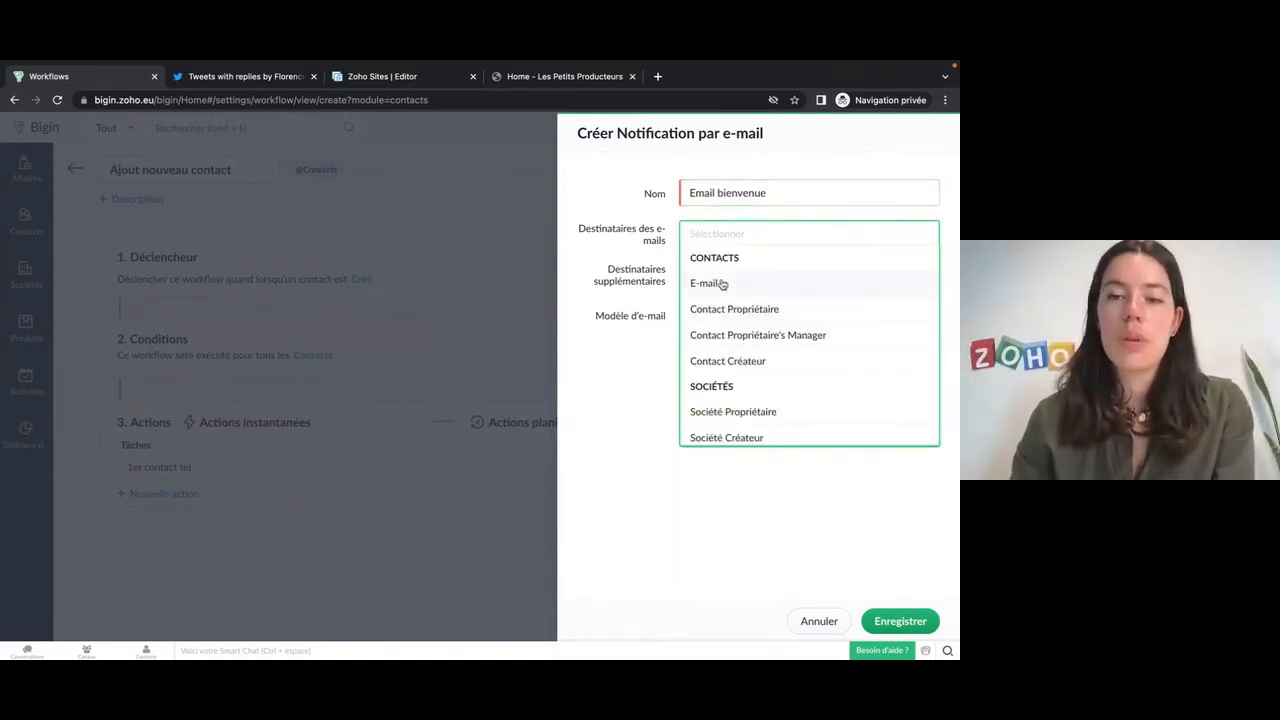
click(734, 309)
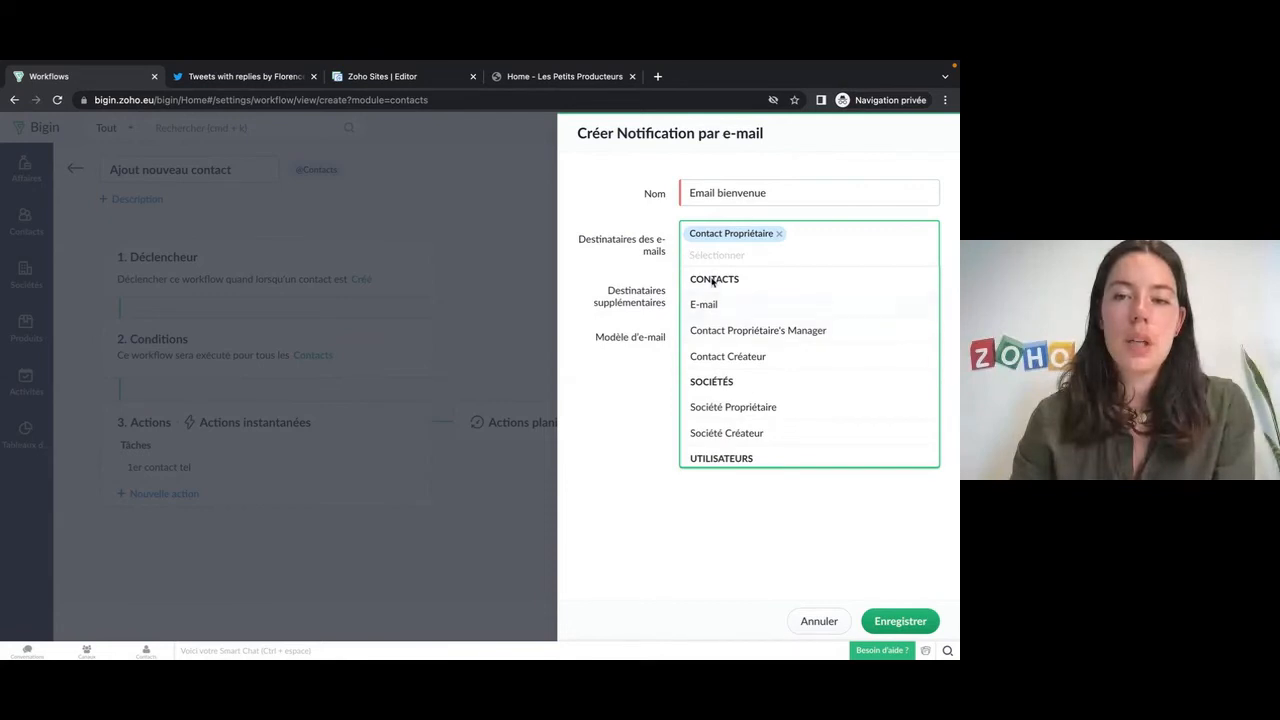
click(638, 276)
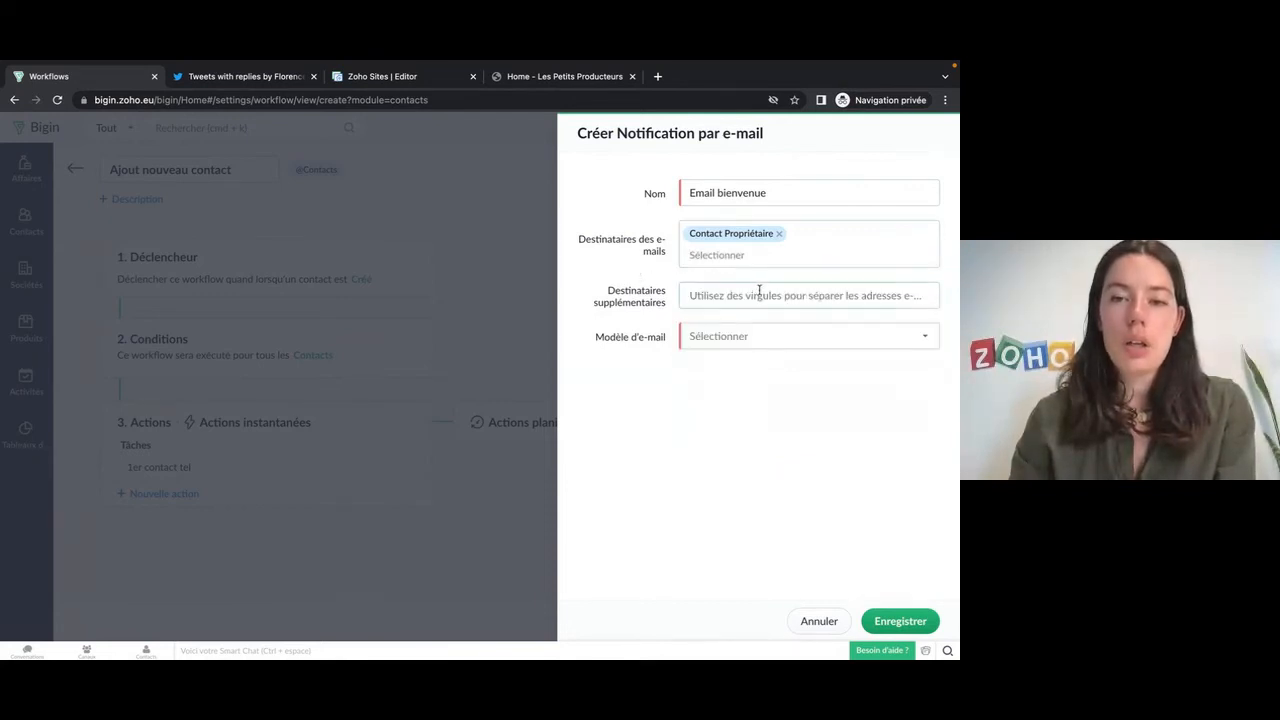
Look through the other recipient choices, apply the "Bienvenue nvx CL" e-mail template, and save the notification and the workflow.
click(757, 257)
scroll(780, 337, down, 1)
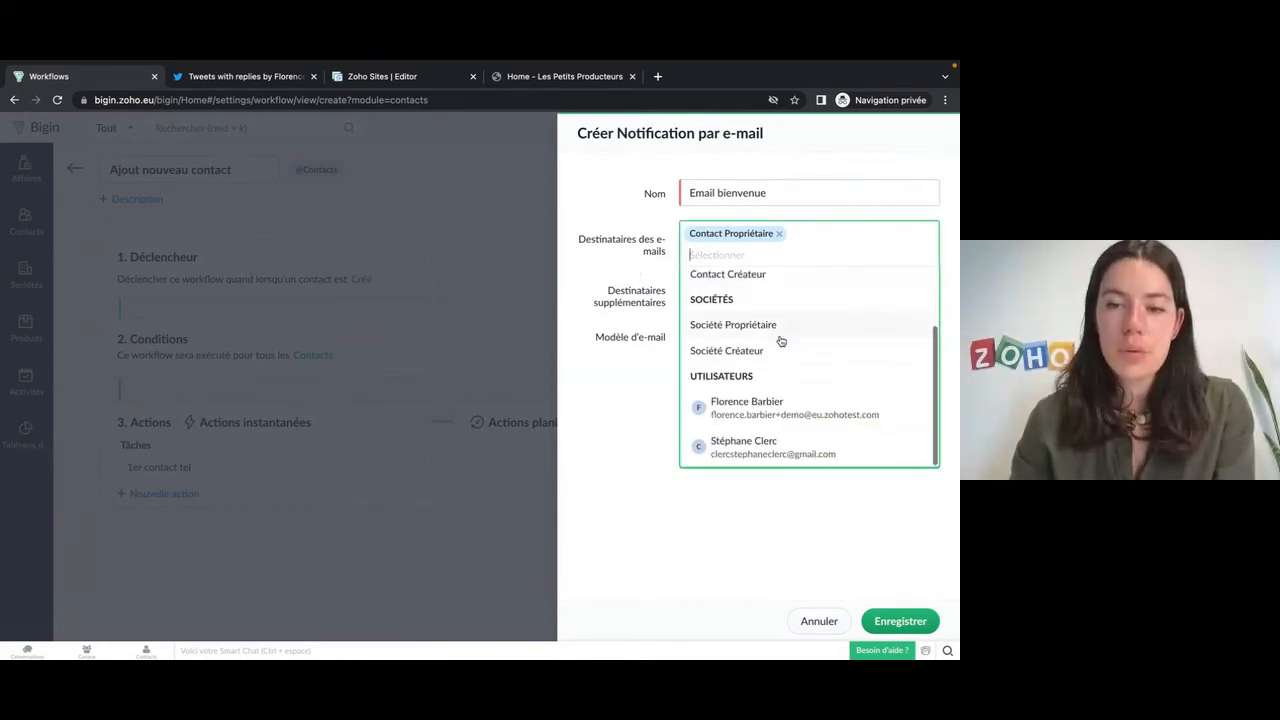
scroll(780, 337, up, 2)
scroll(775, 330, down, 1)
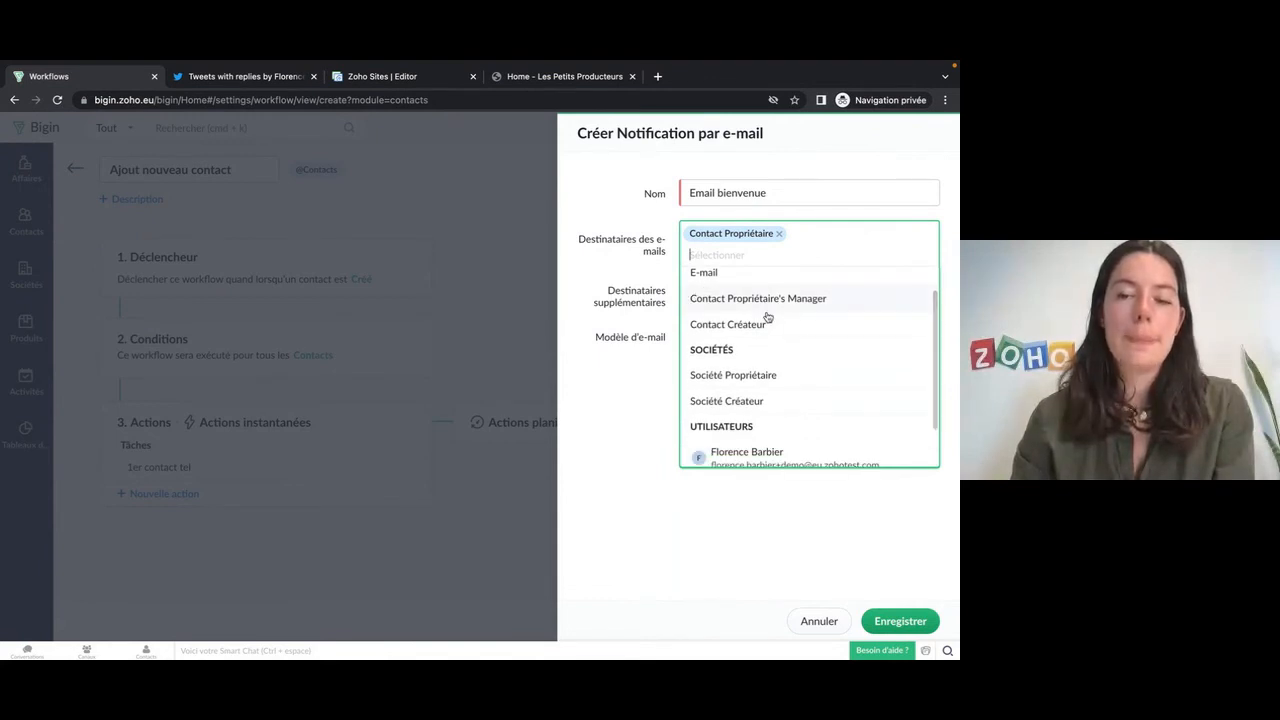
scroll(768, 320, down, 1)
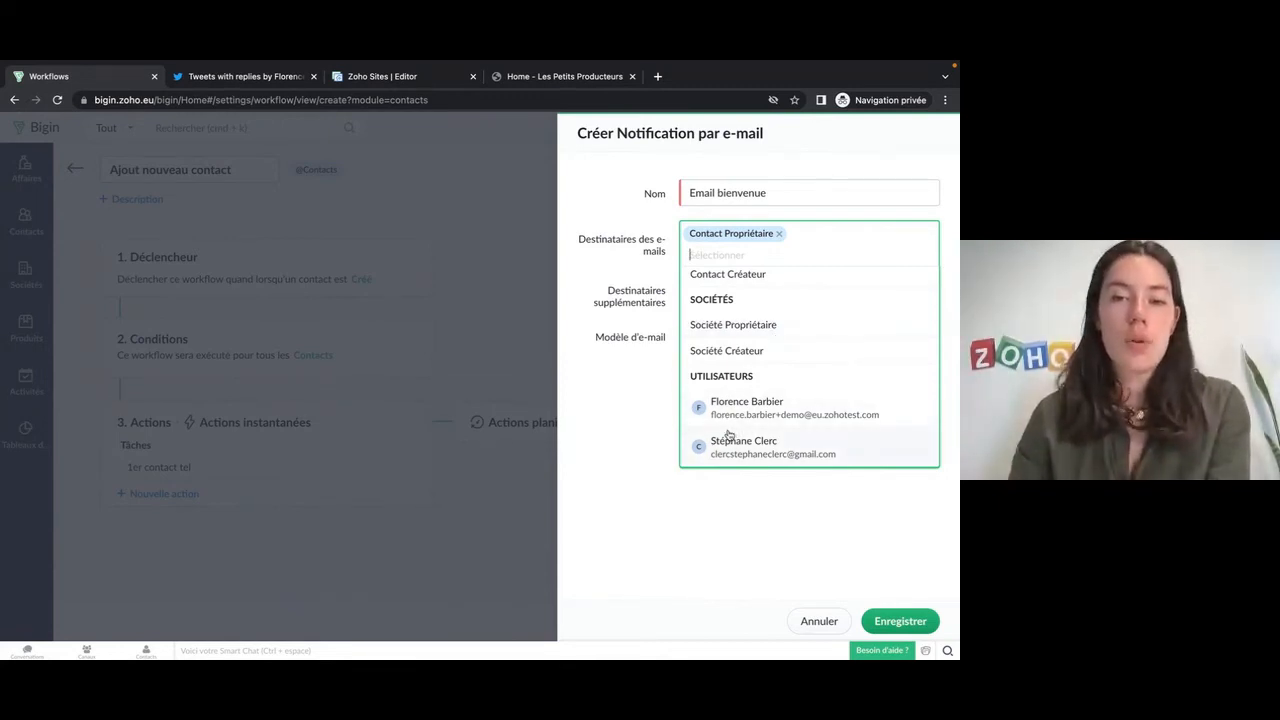
click(625, 402)
click(728, 340)
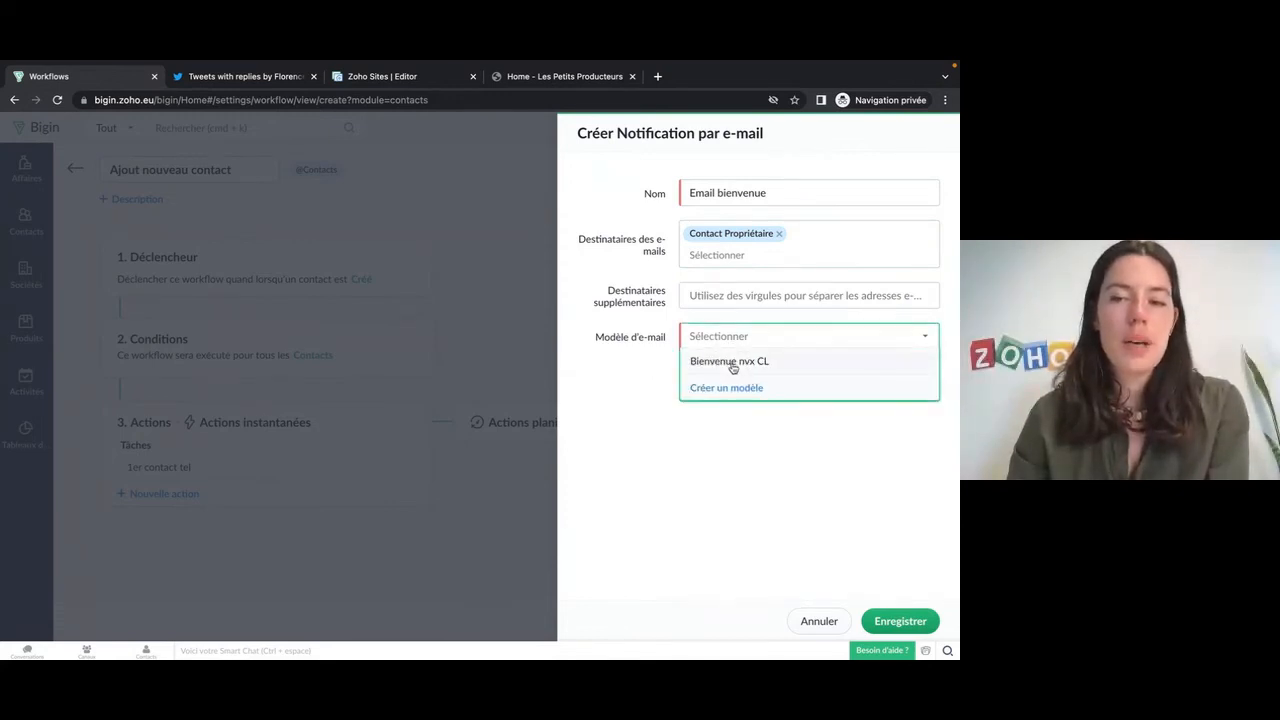
click(733, 364)
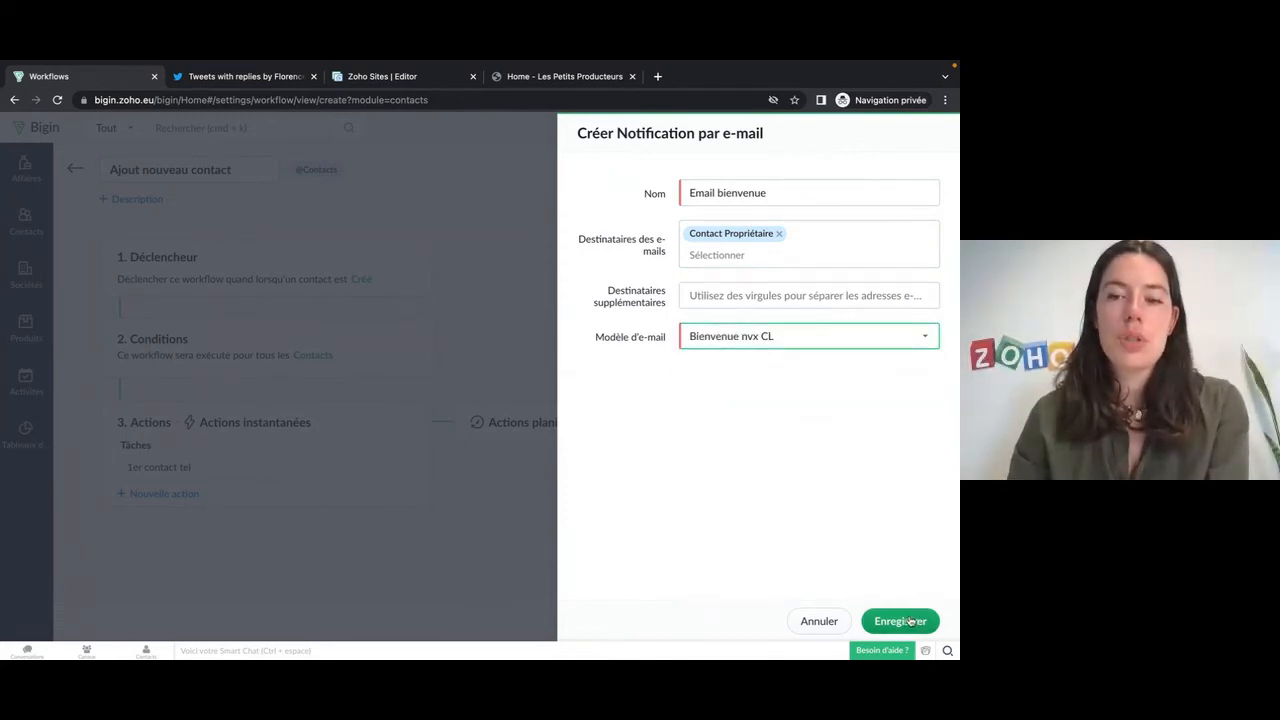
click(900, 621)
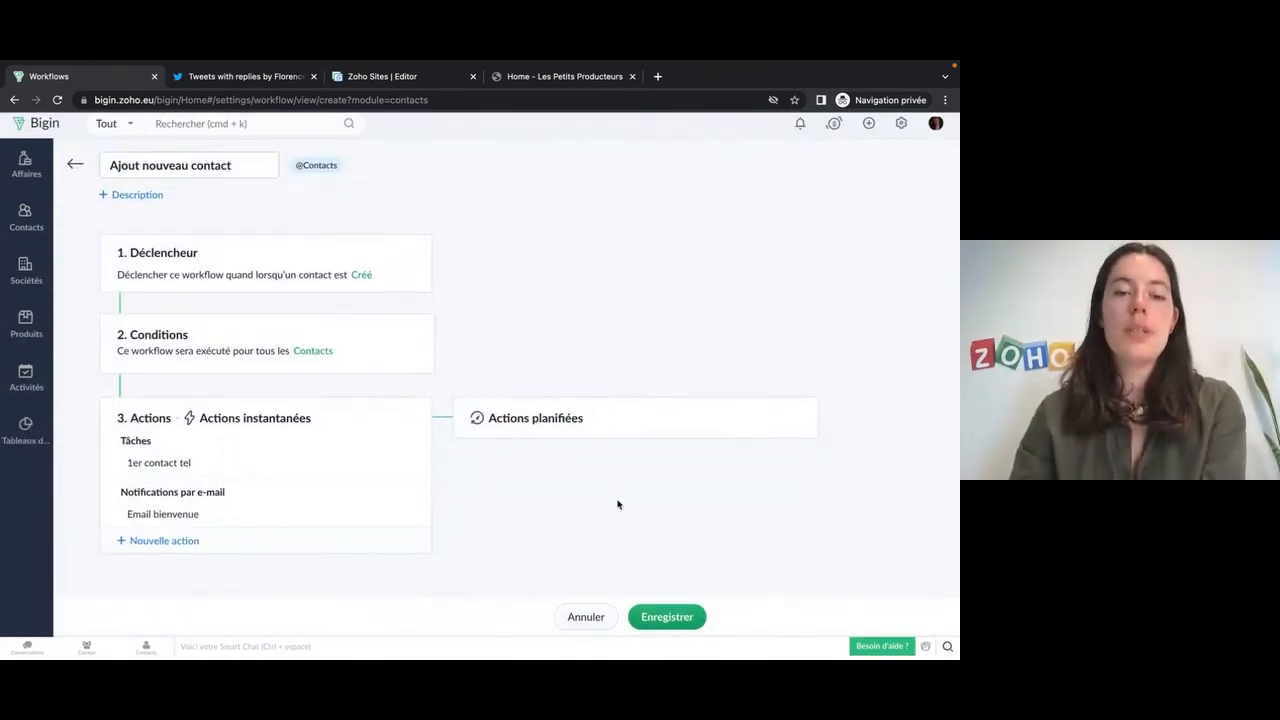
click(662, 621)
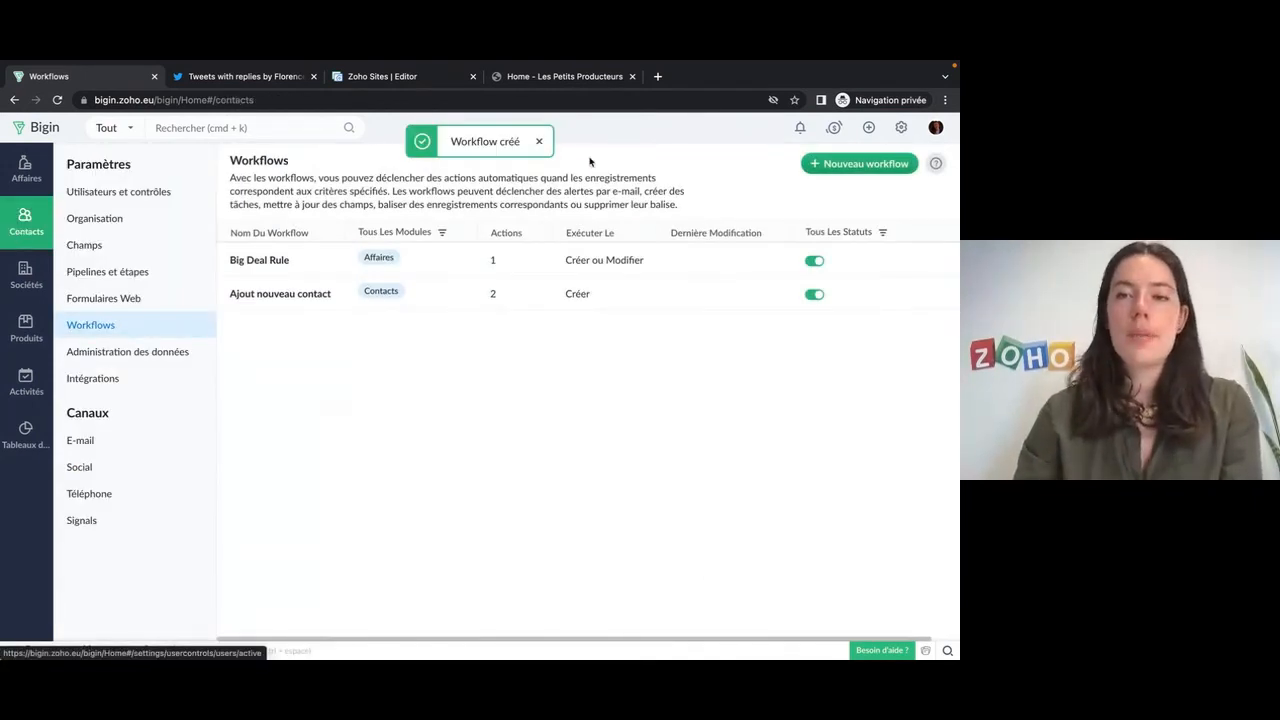
Create a contact with the last name "Test 2" and check its activities and e-mails.
click(30, 222)
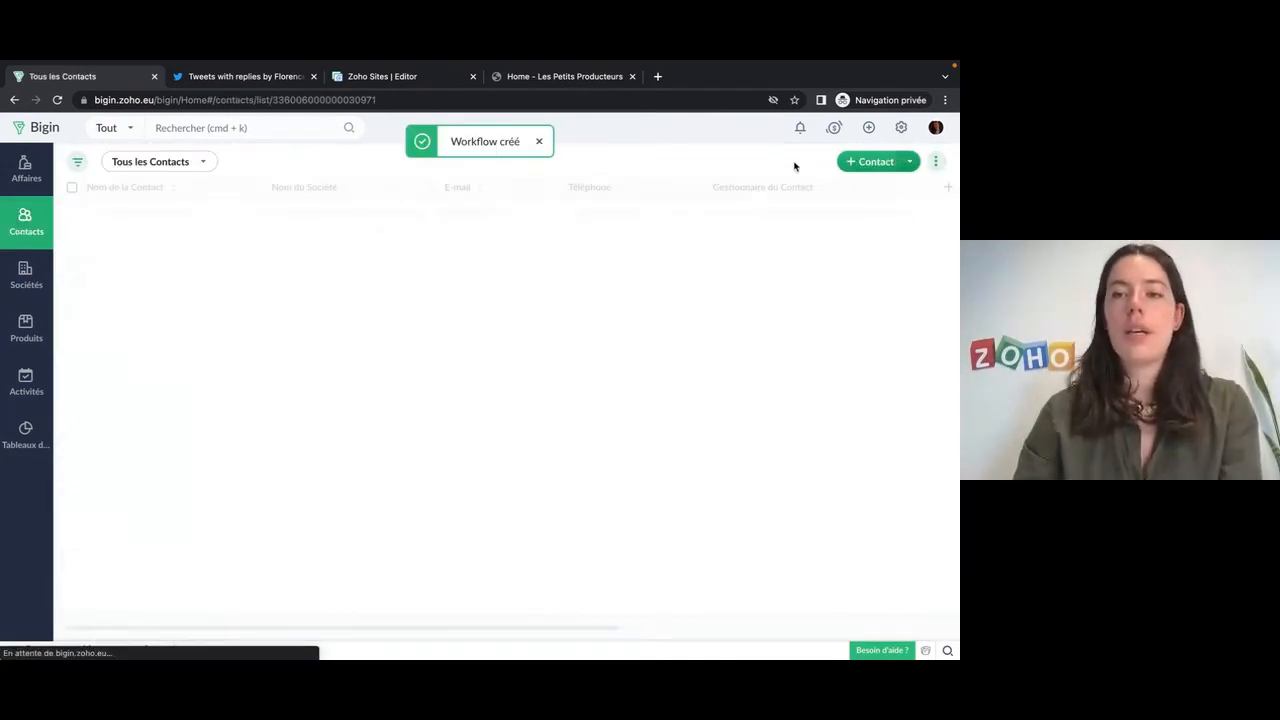
click(868, 161)
text(Test 1)
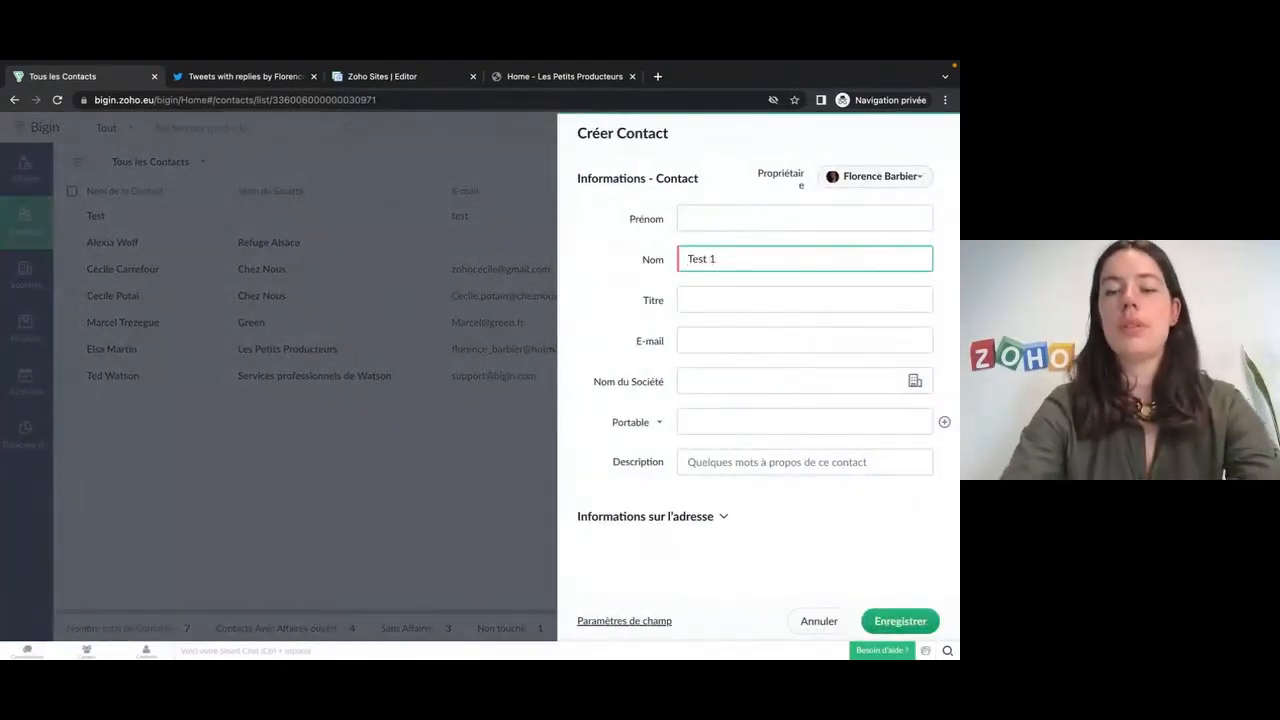
text(S)
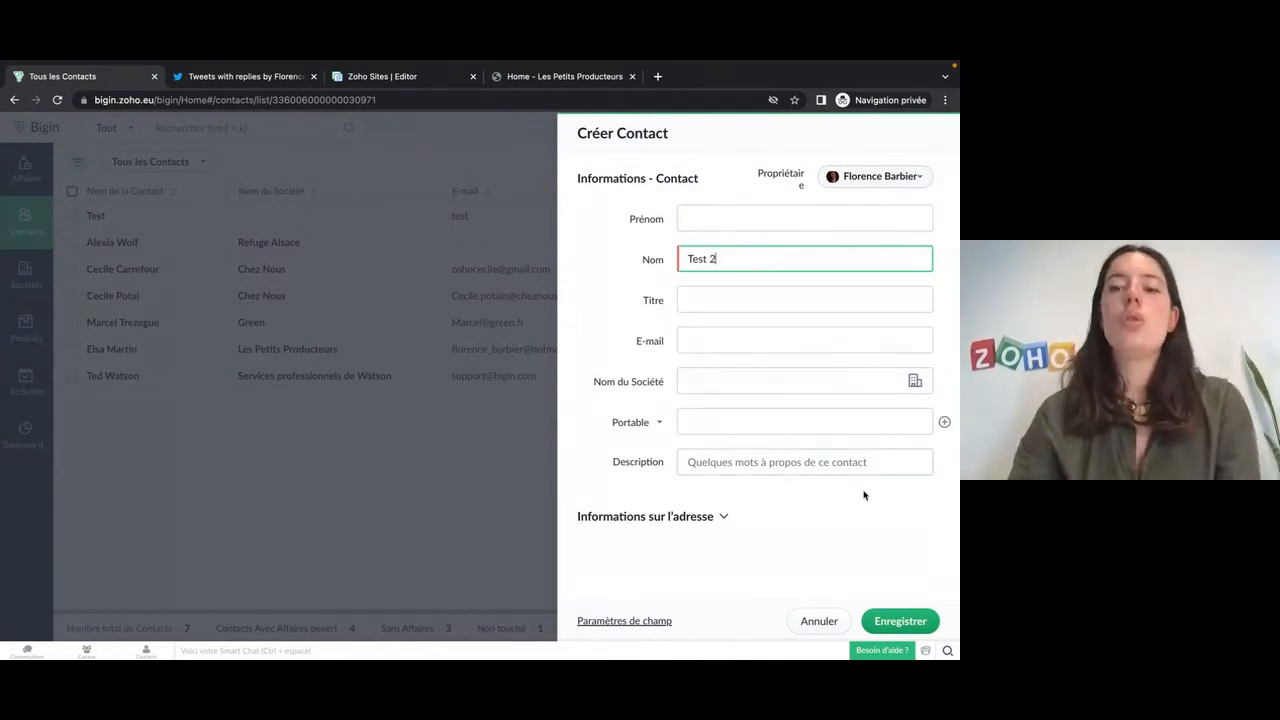
click(900, 622)
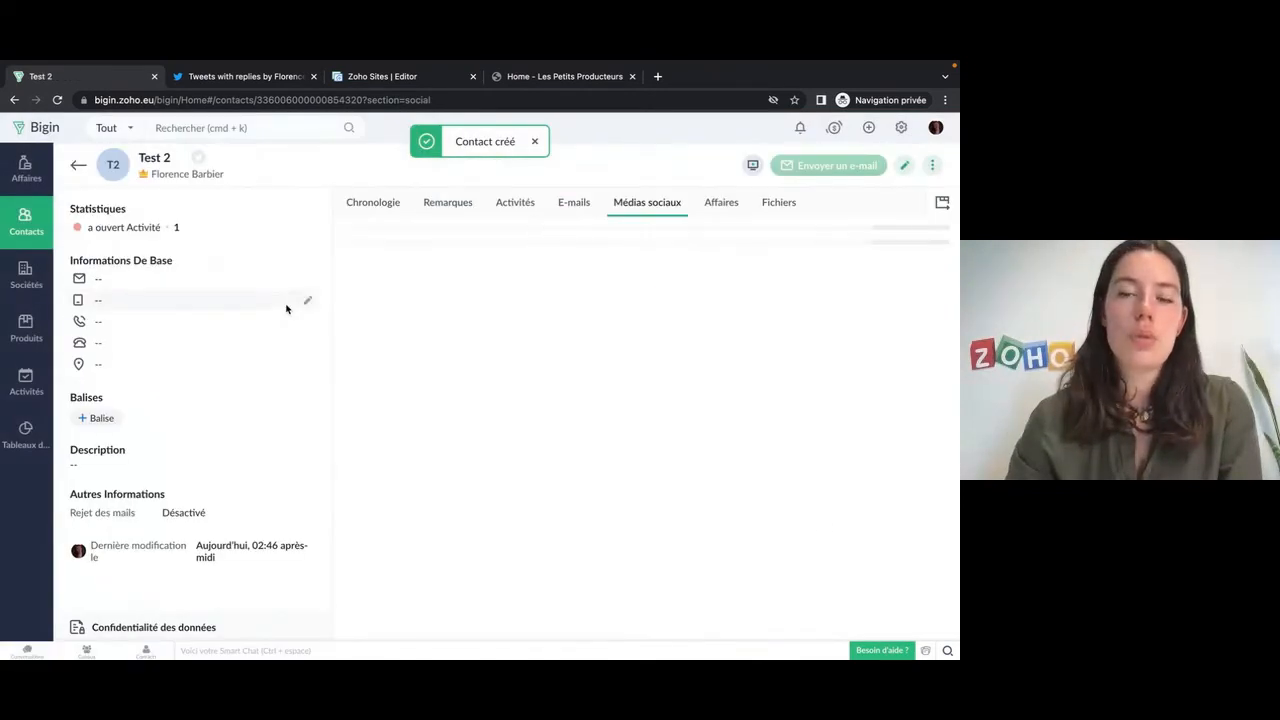
click(516, 204)
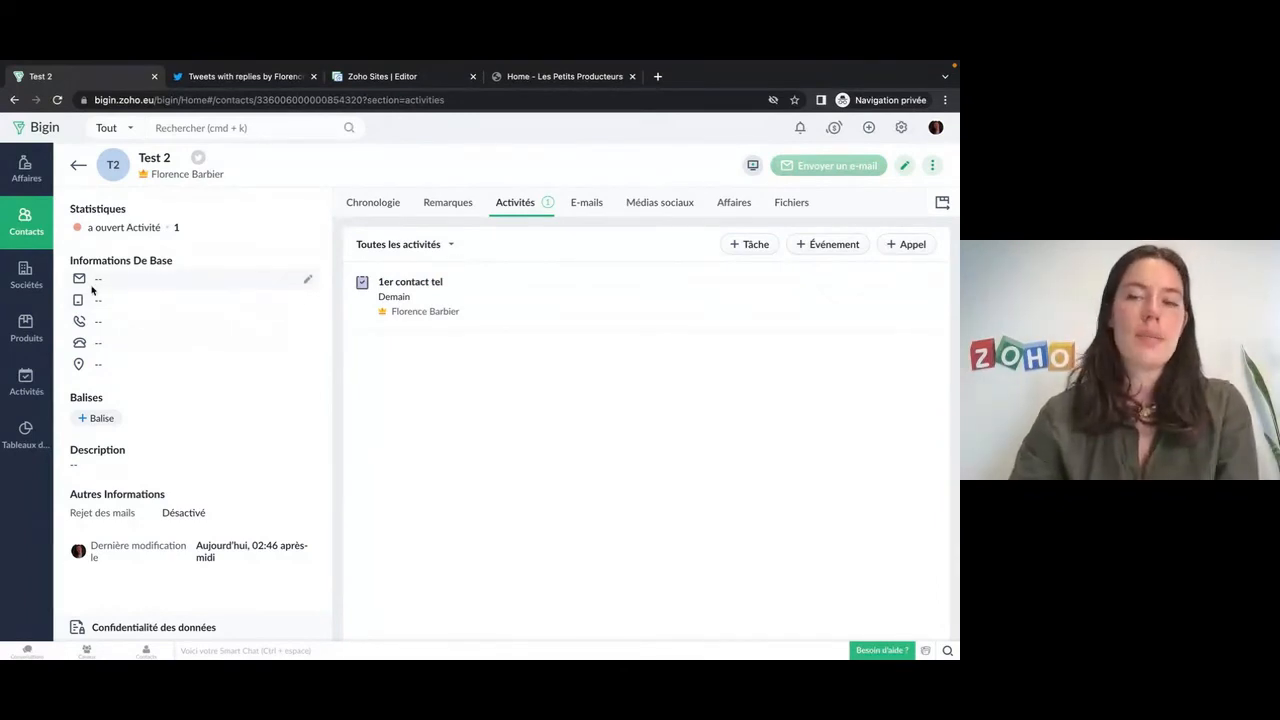
click(585, 205)
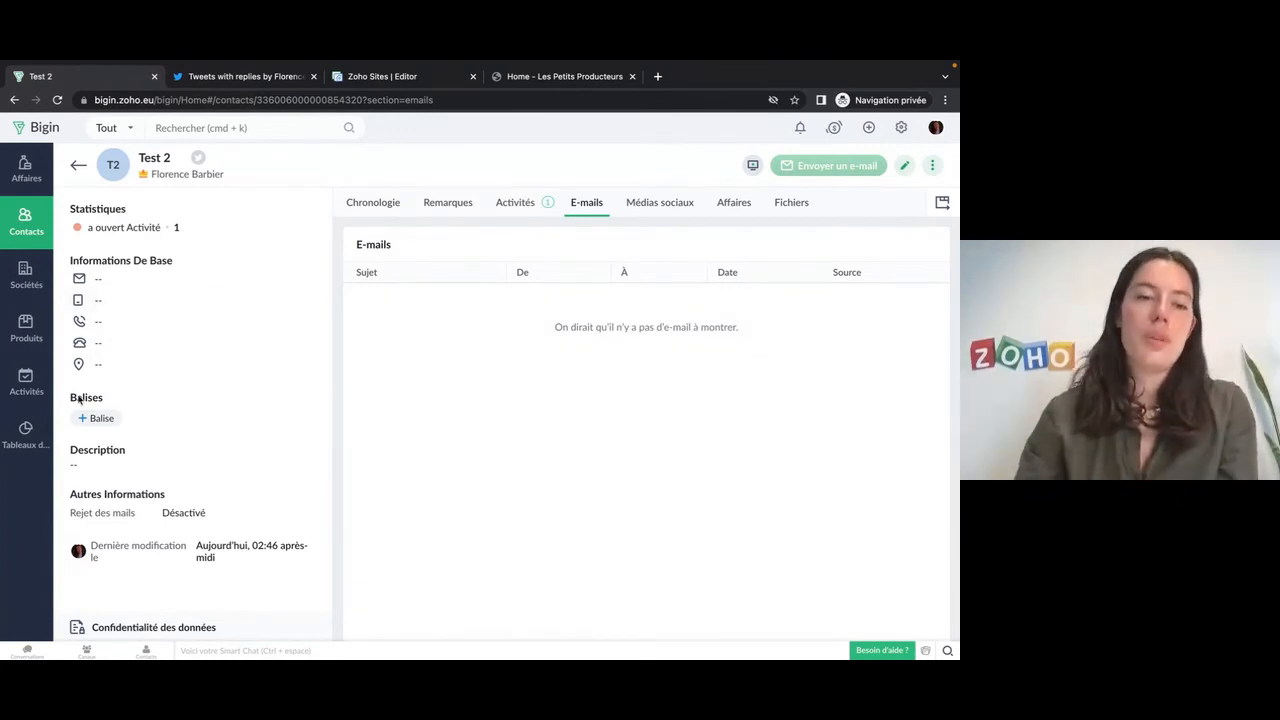
Review the dashboards, examining the settings of the "E-mails Cliqués - Ce mois" component and the Analyse d'appels dashboard.
click(27, 438)
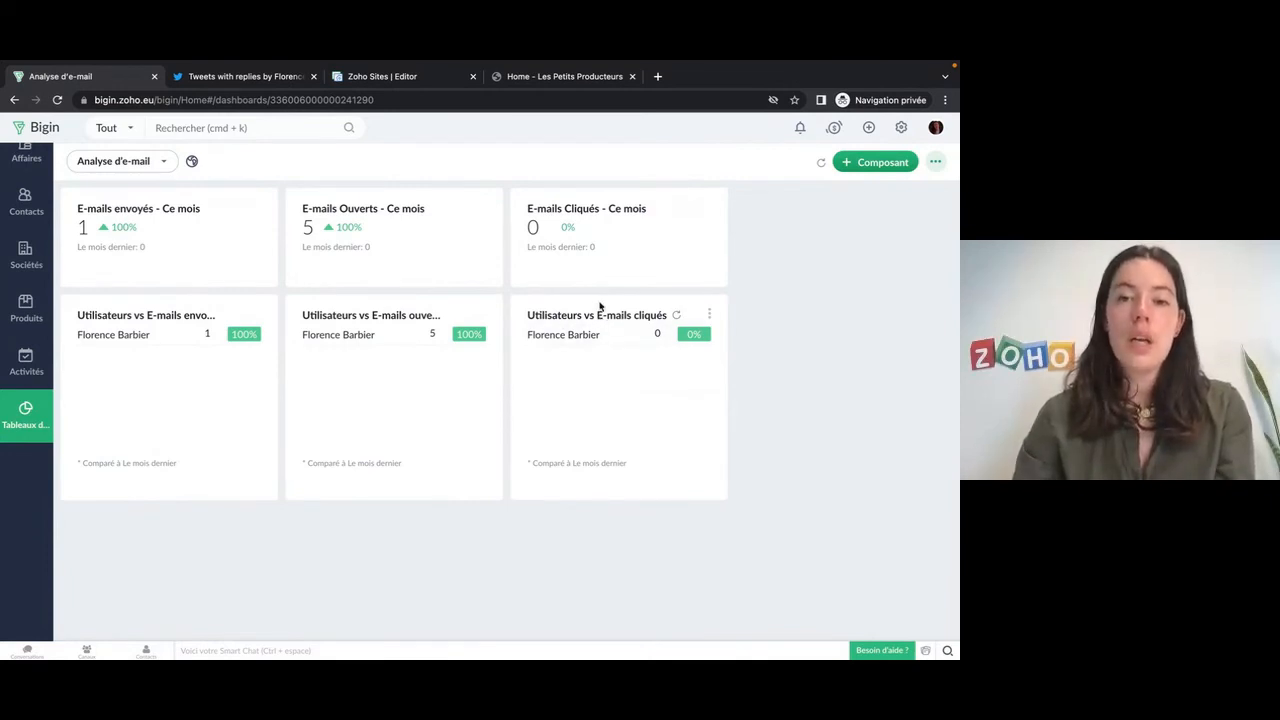
click(657, 210)
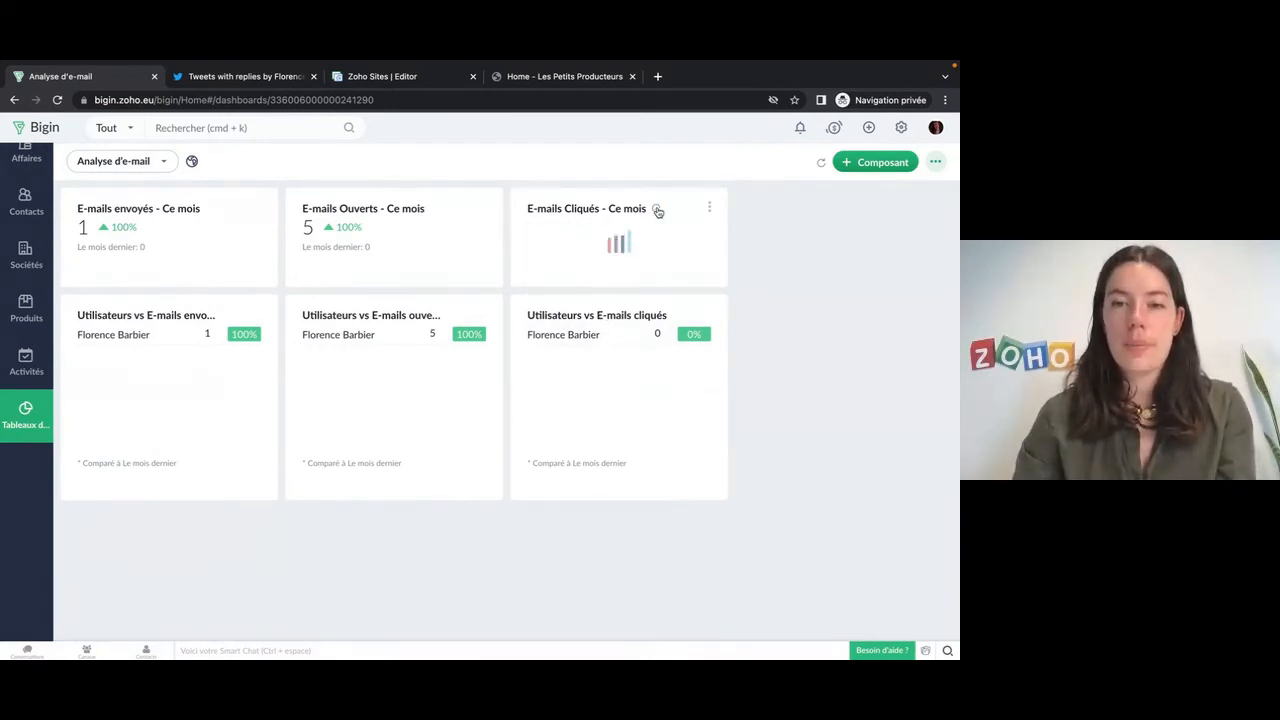
click(713, 207)
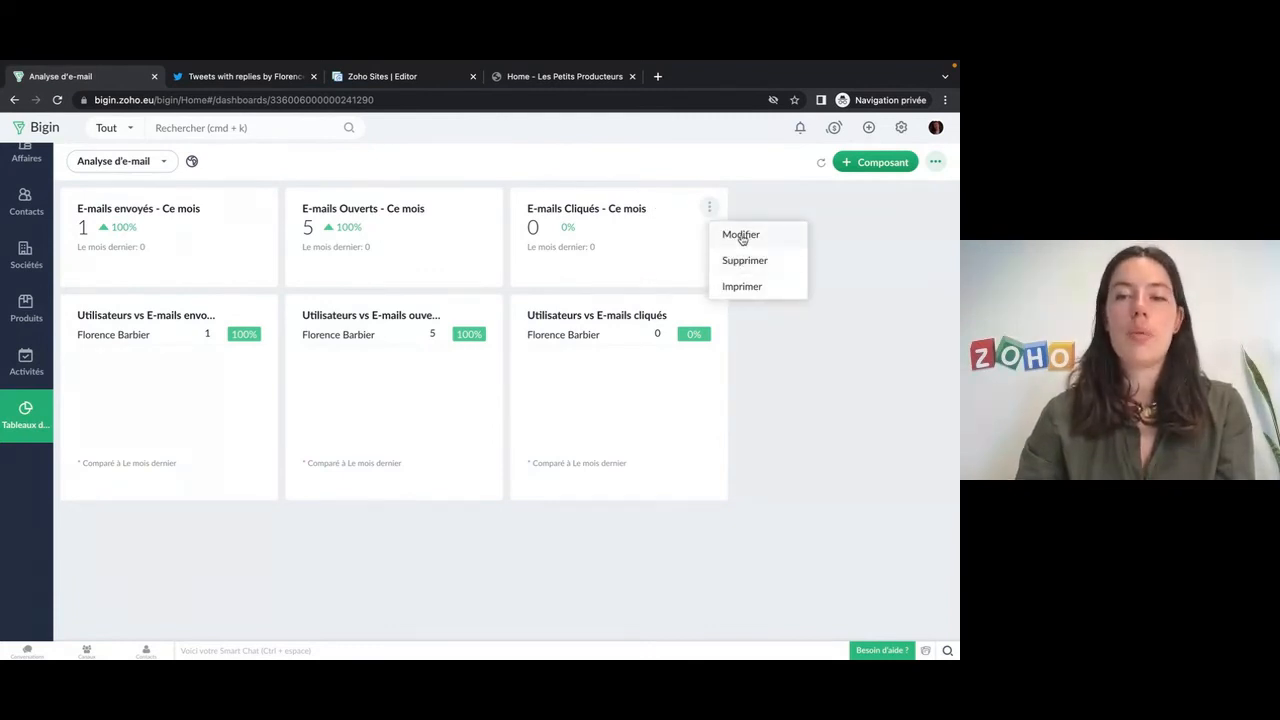
click(741, 236)
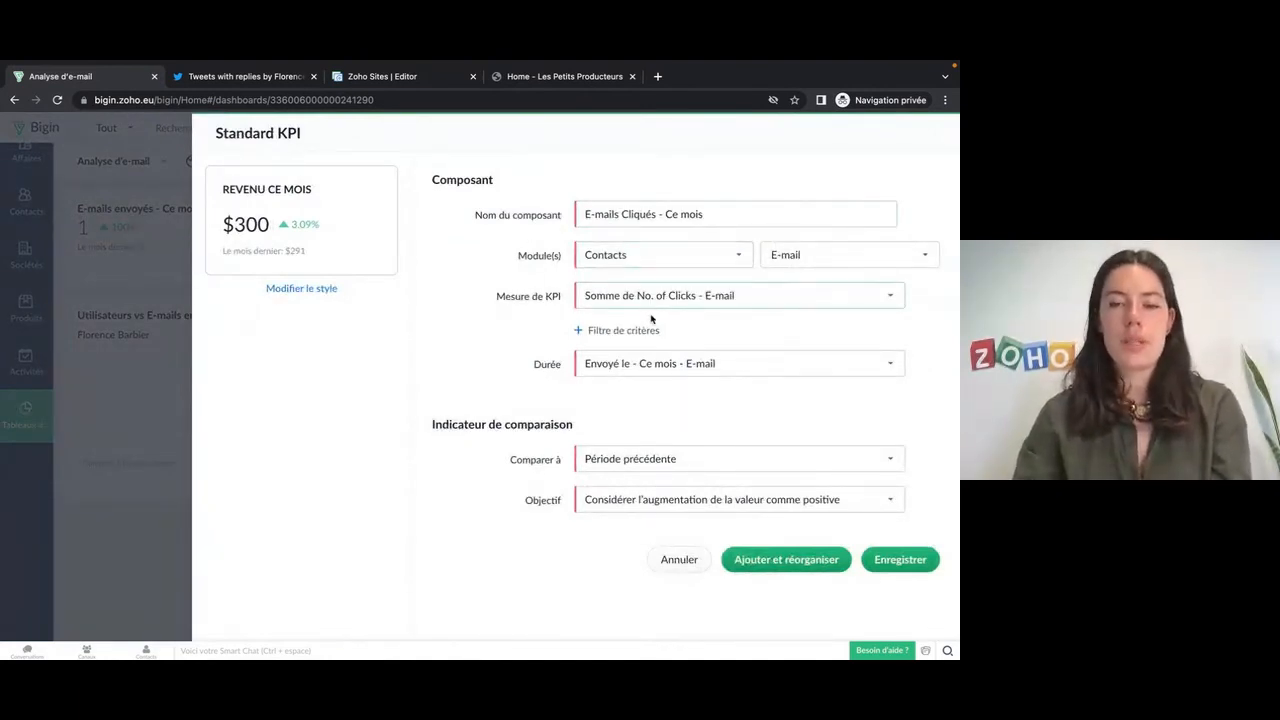
click(679, 560)
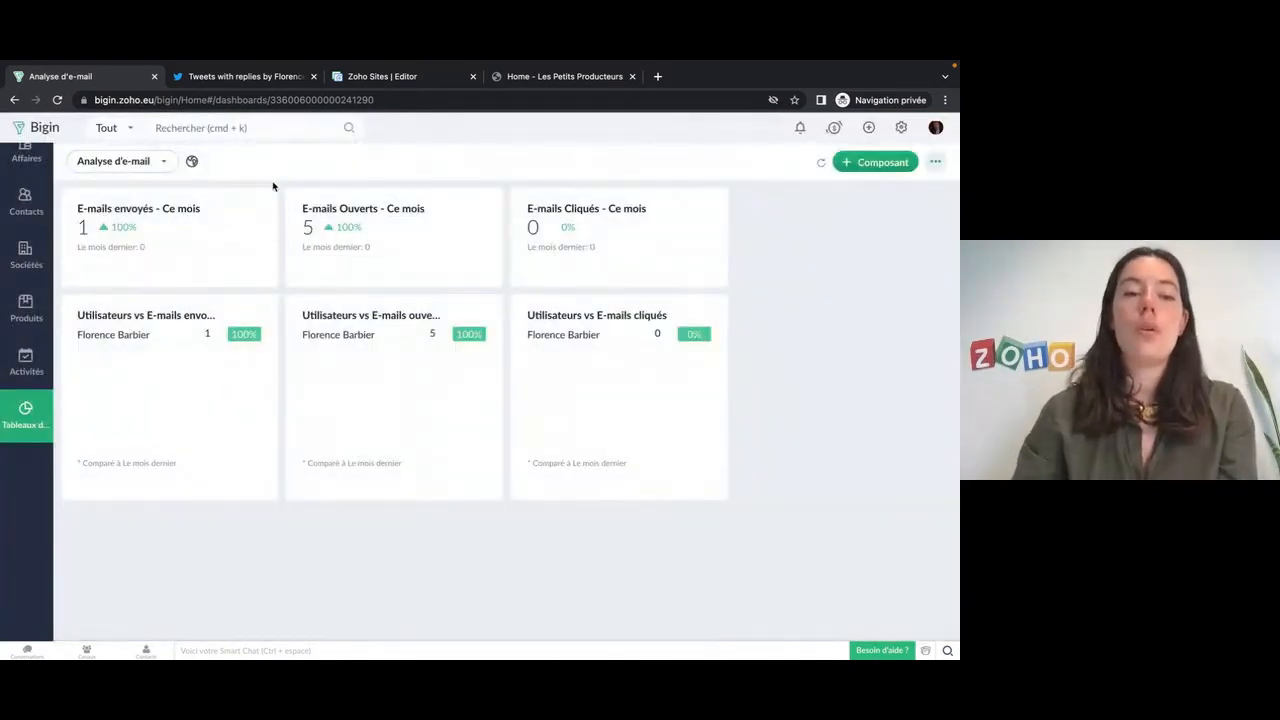
click(165, 164)
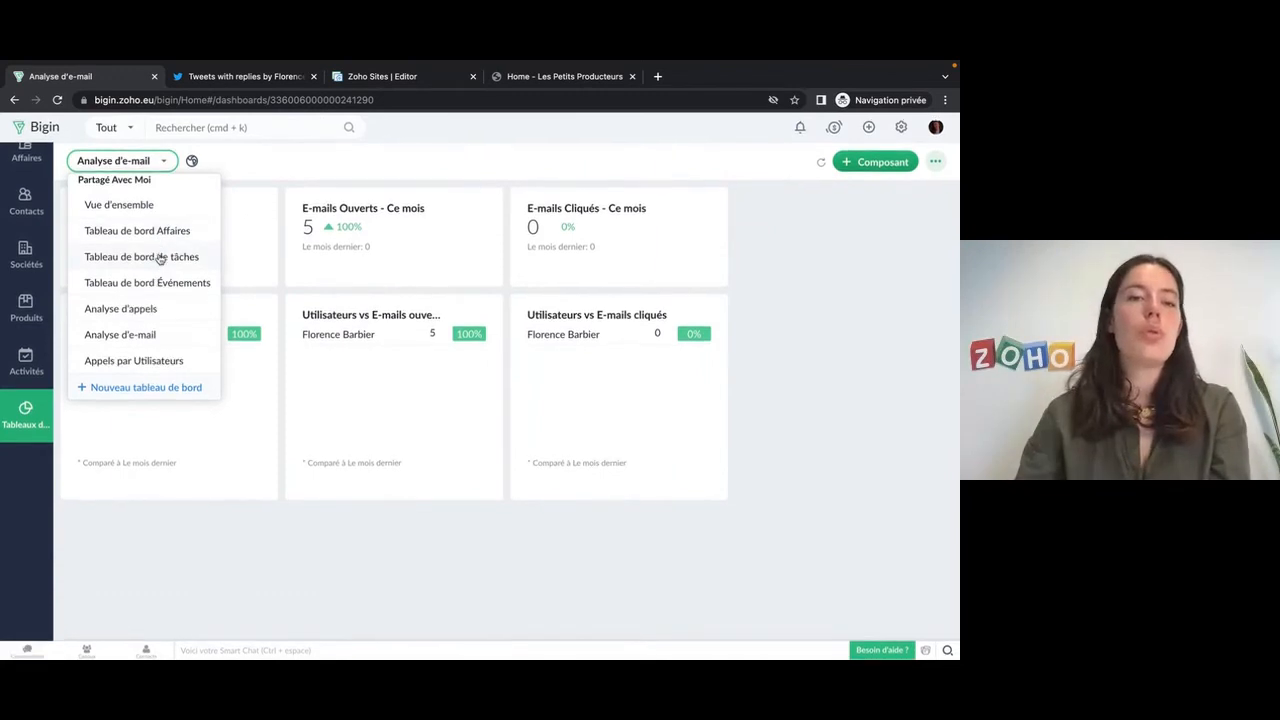
click(121, 309)
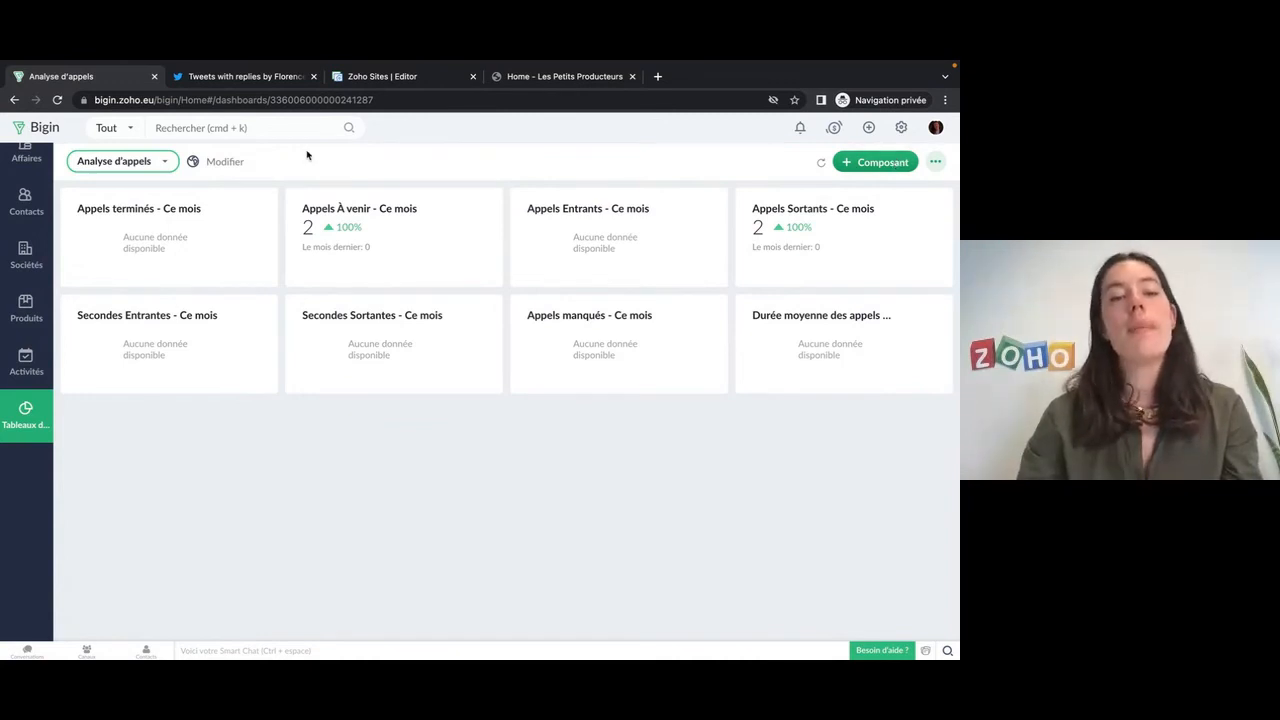
Start a new dashboard and share it with all users (Tous les utilisateurs).
click(166, 163)
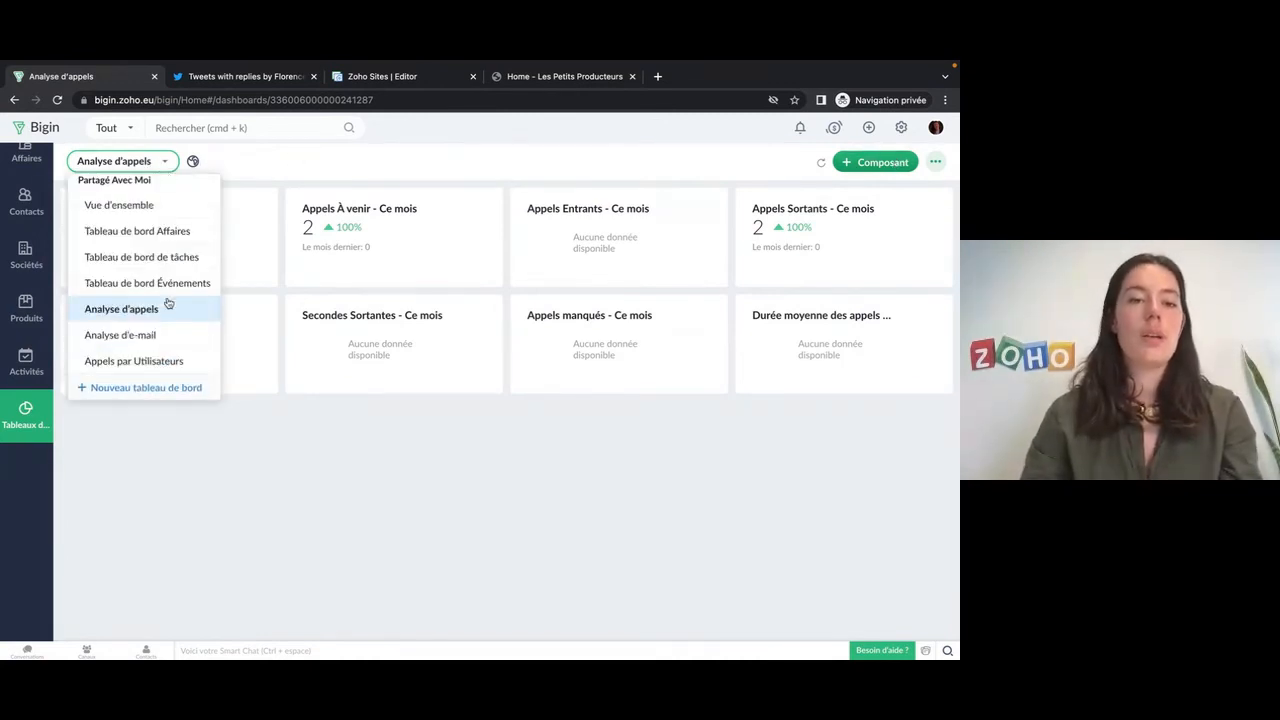
click(170, 390)
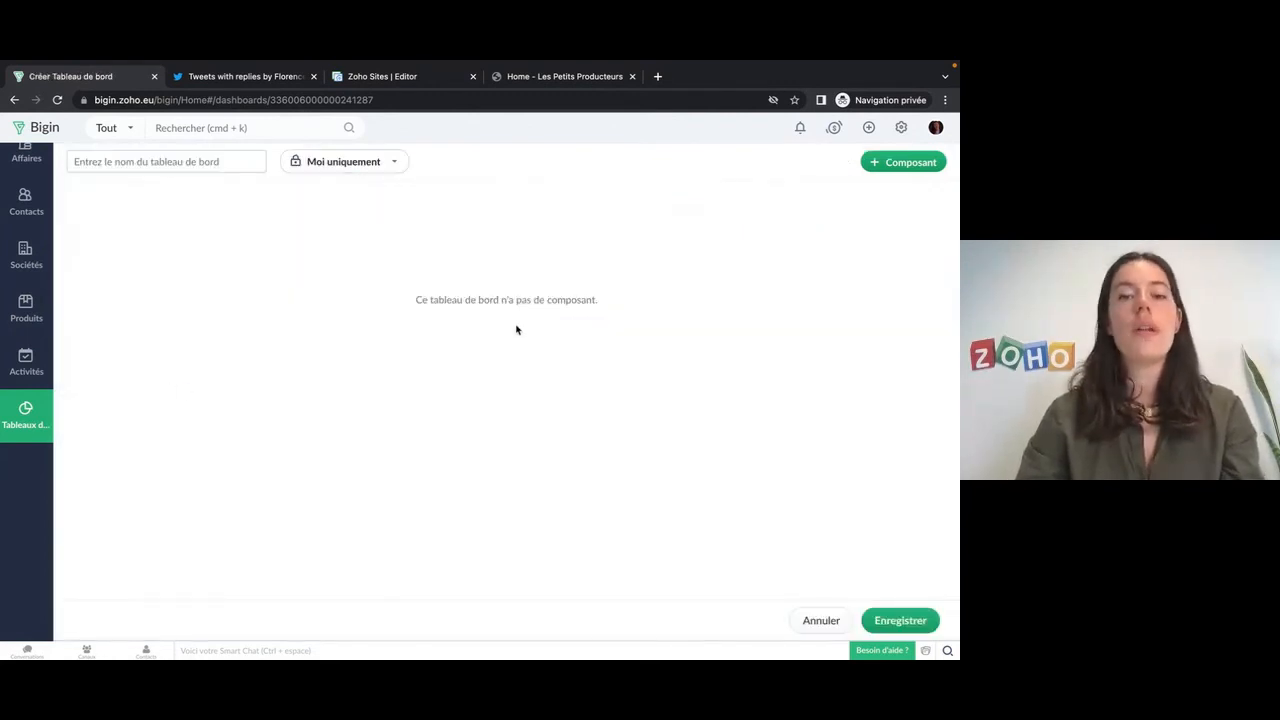
click(338, 162)
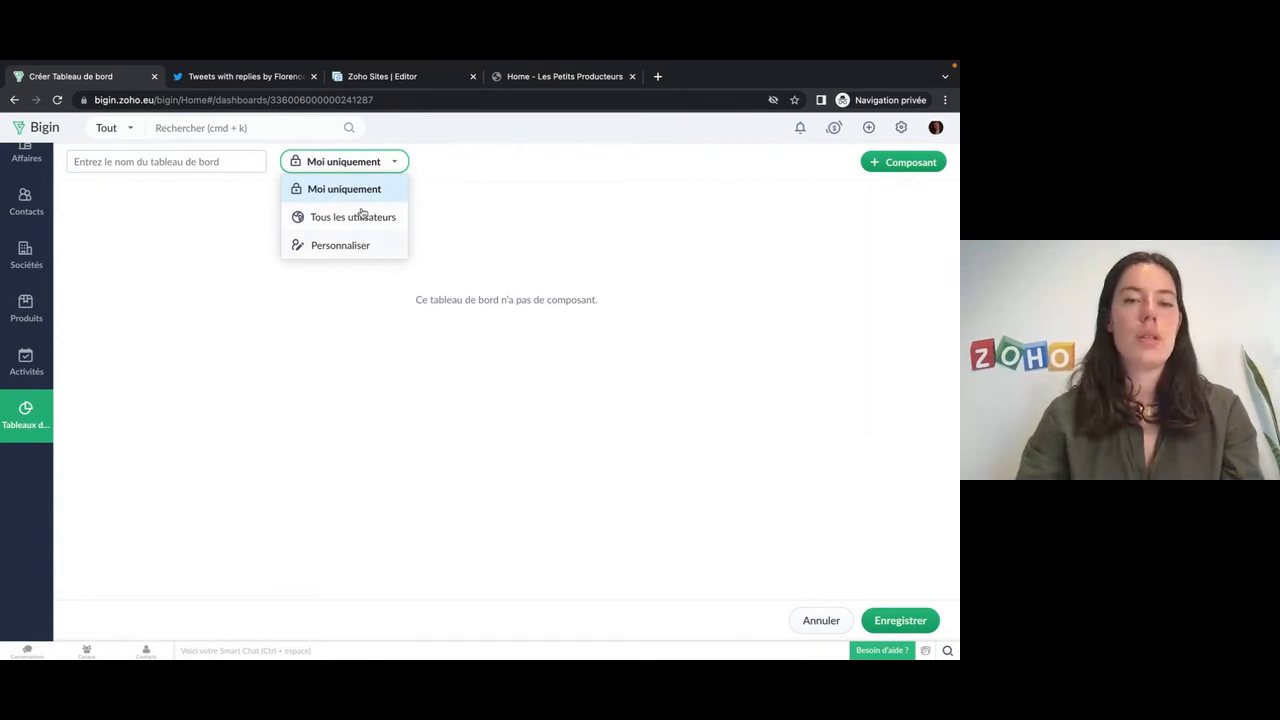
click(358, 216)
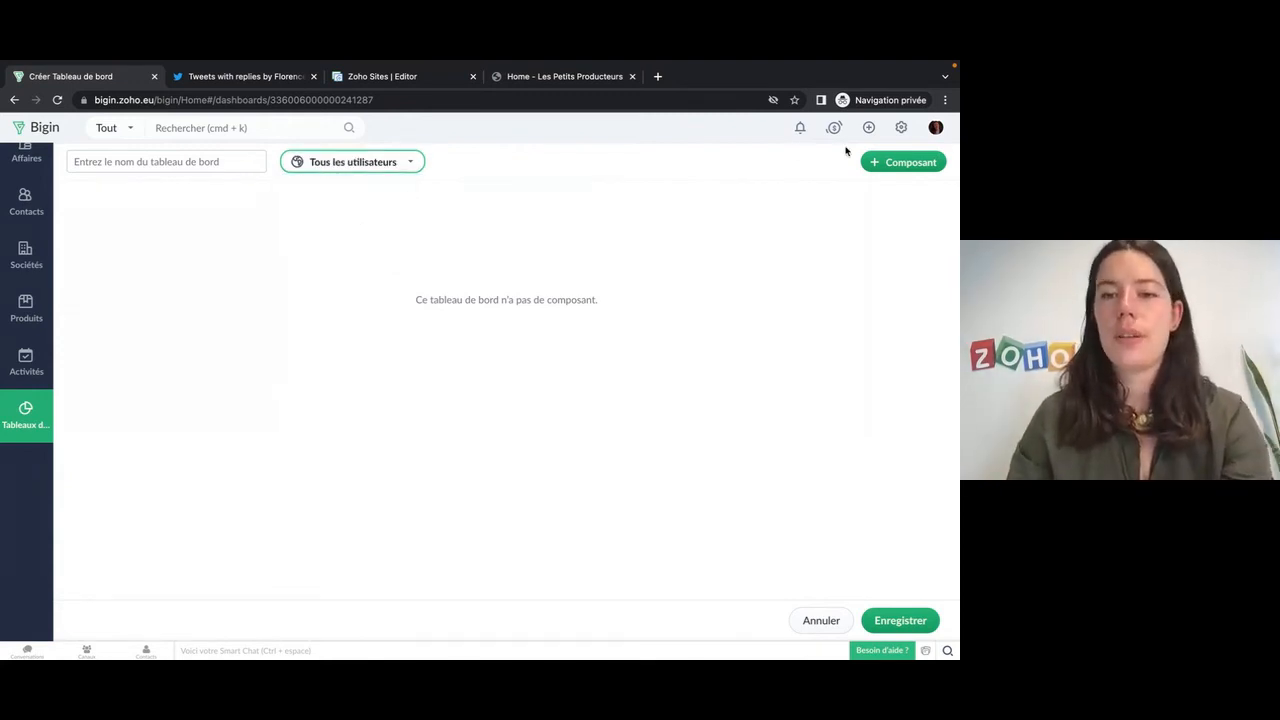
Add a KPI component in the Standard style to the new dashboard and name it "Revenu moyen Nord".
click(899, 165)
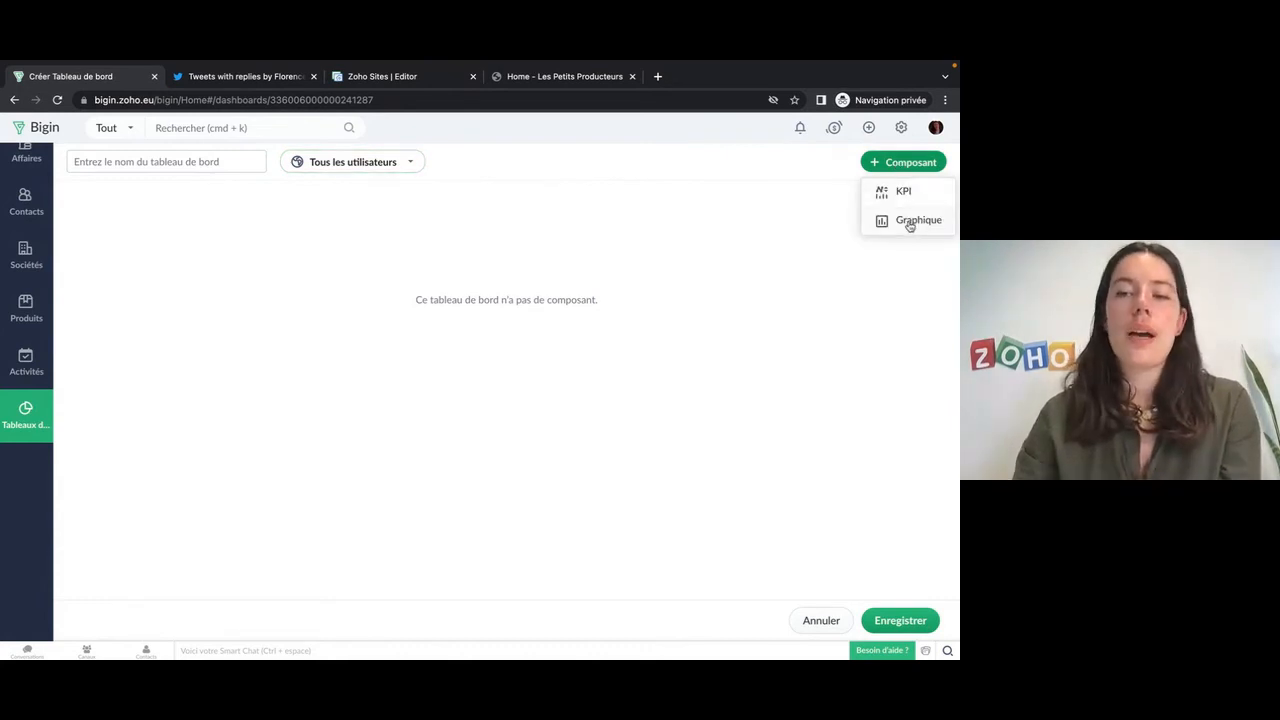
click(903, 191)
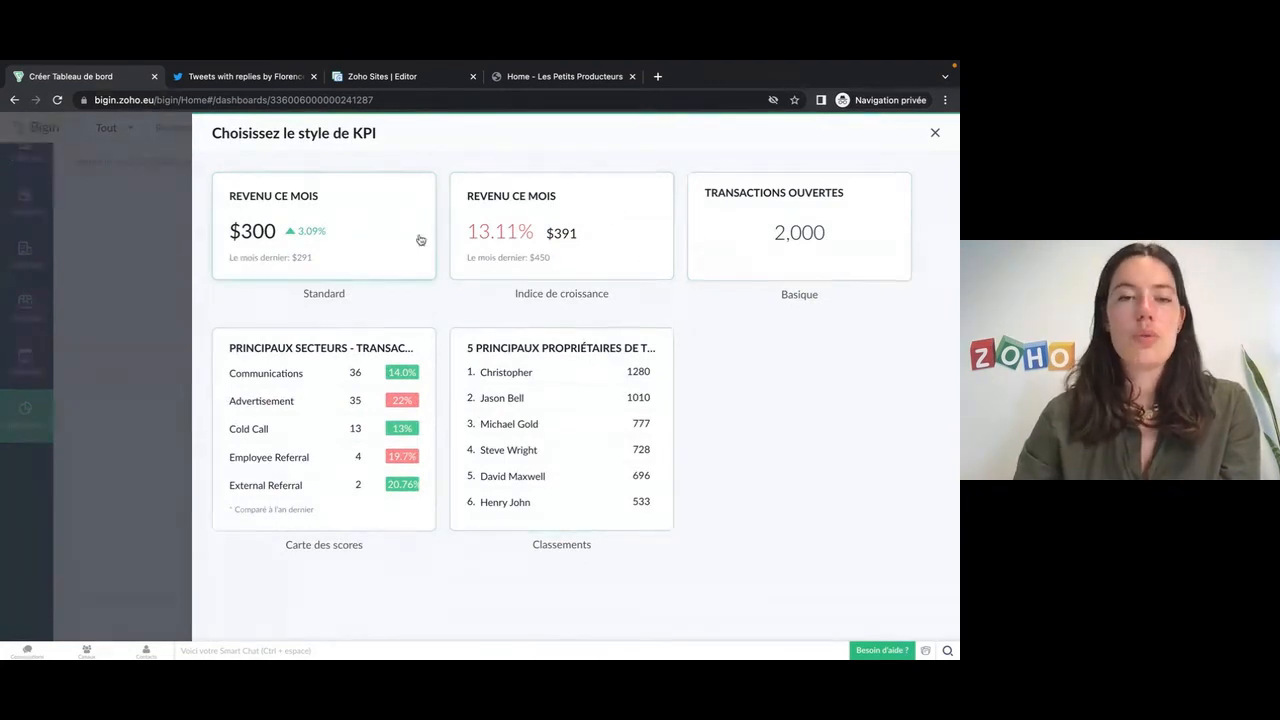
click(383, 243)
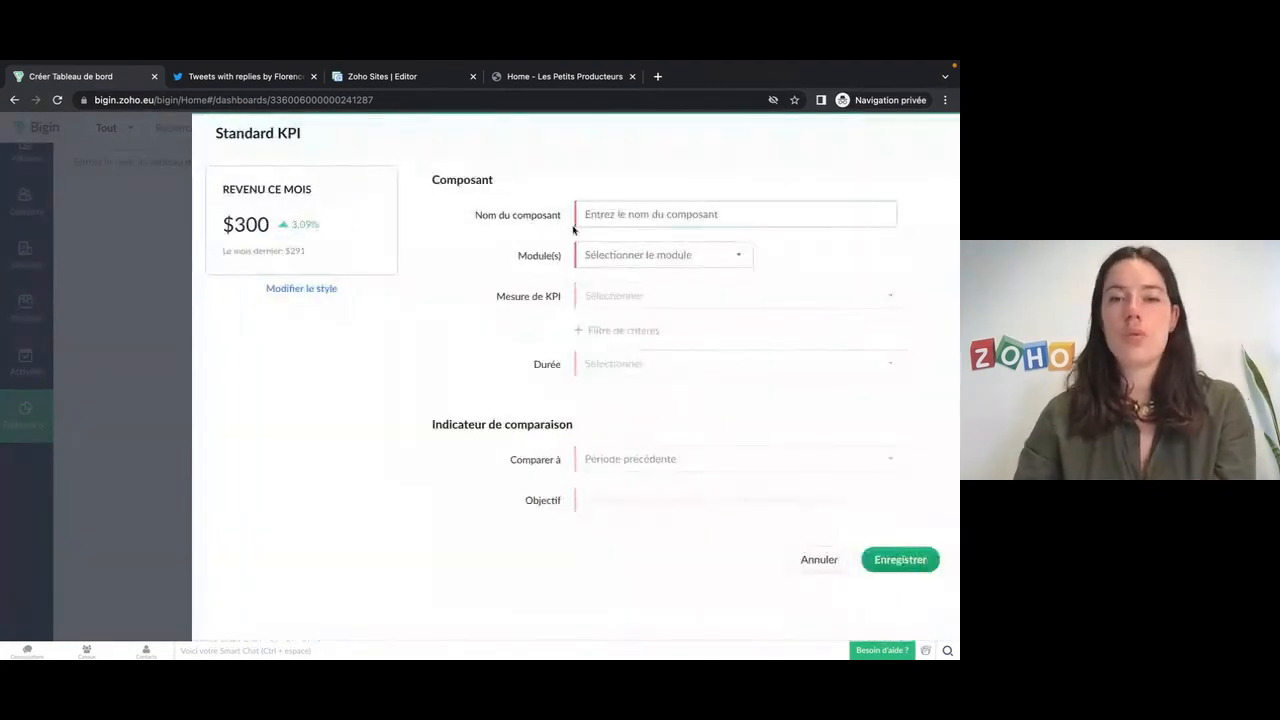
click(639, 215)
text(Revb)
text(enu o)
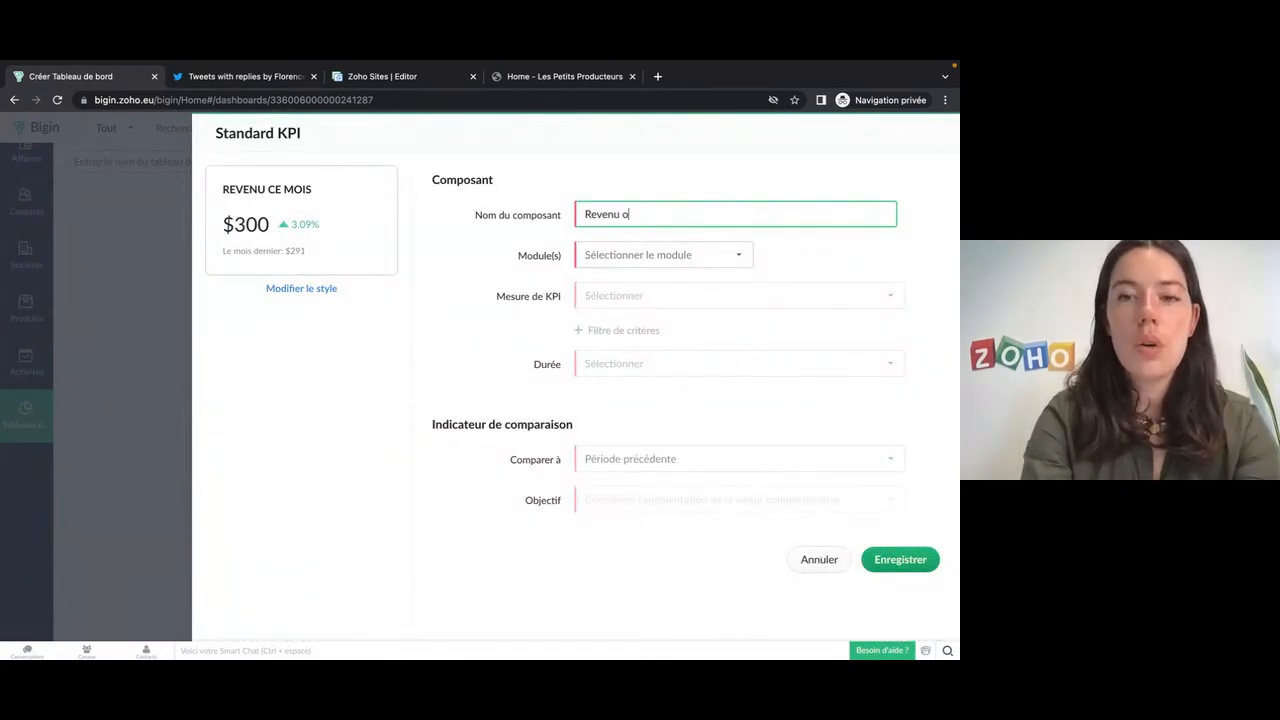
key(BackSpace)
text(moyen)
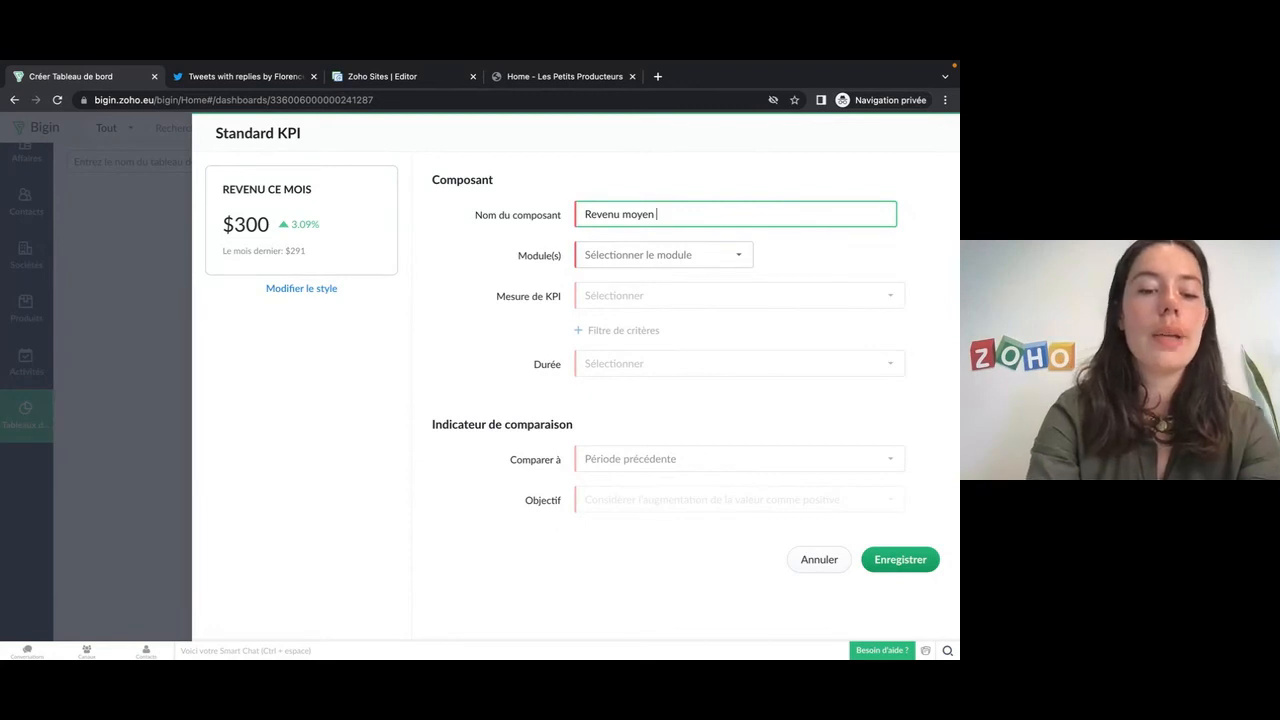
text(Nord)
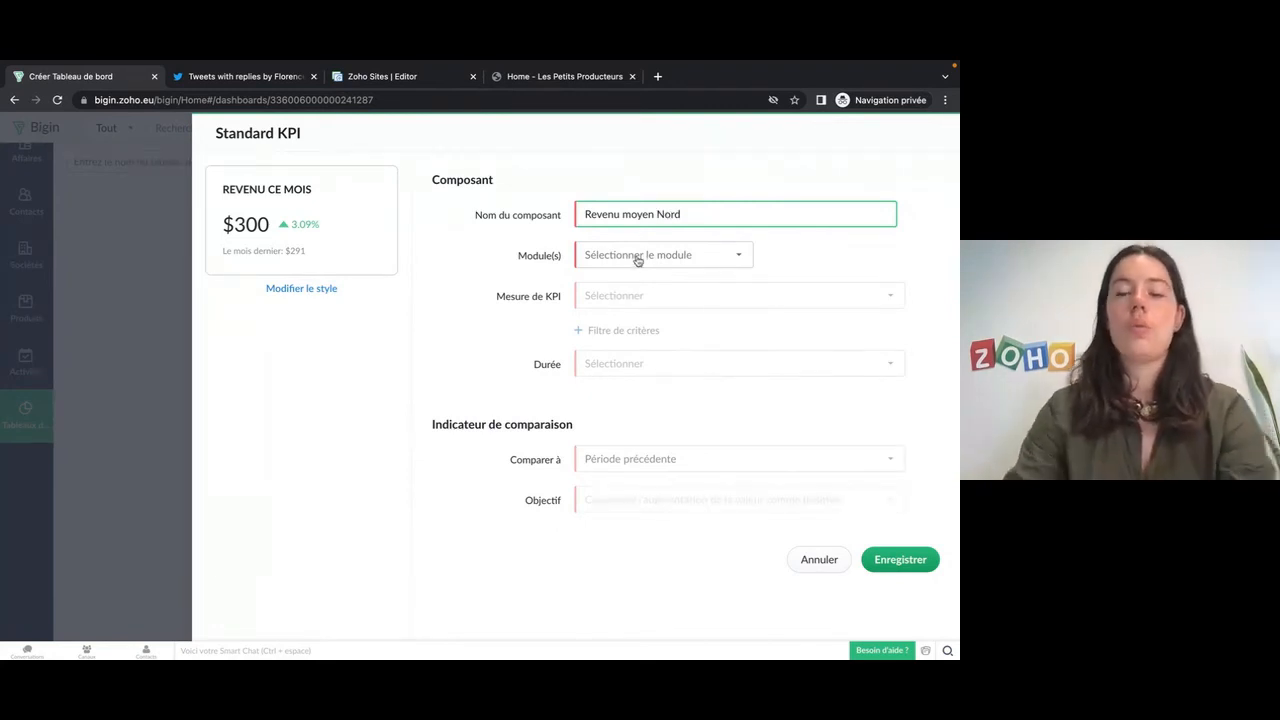
Set the KPI's module to Affaires and its measure to Moyen de Montant - Affaires.
click(646, 257)
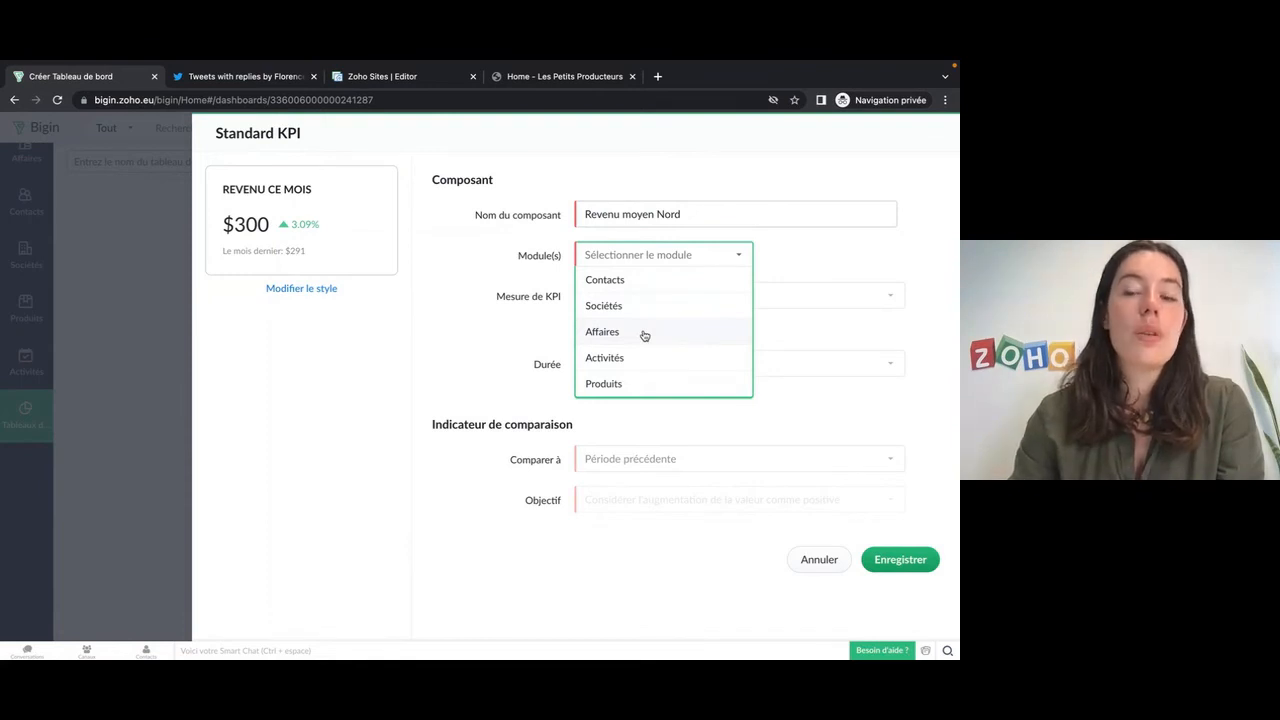
click(645, 333)
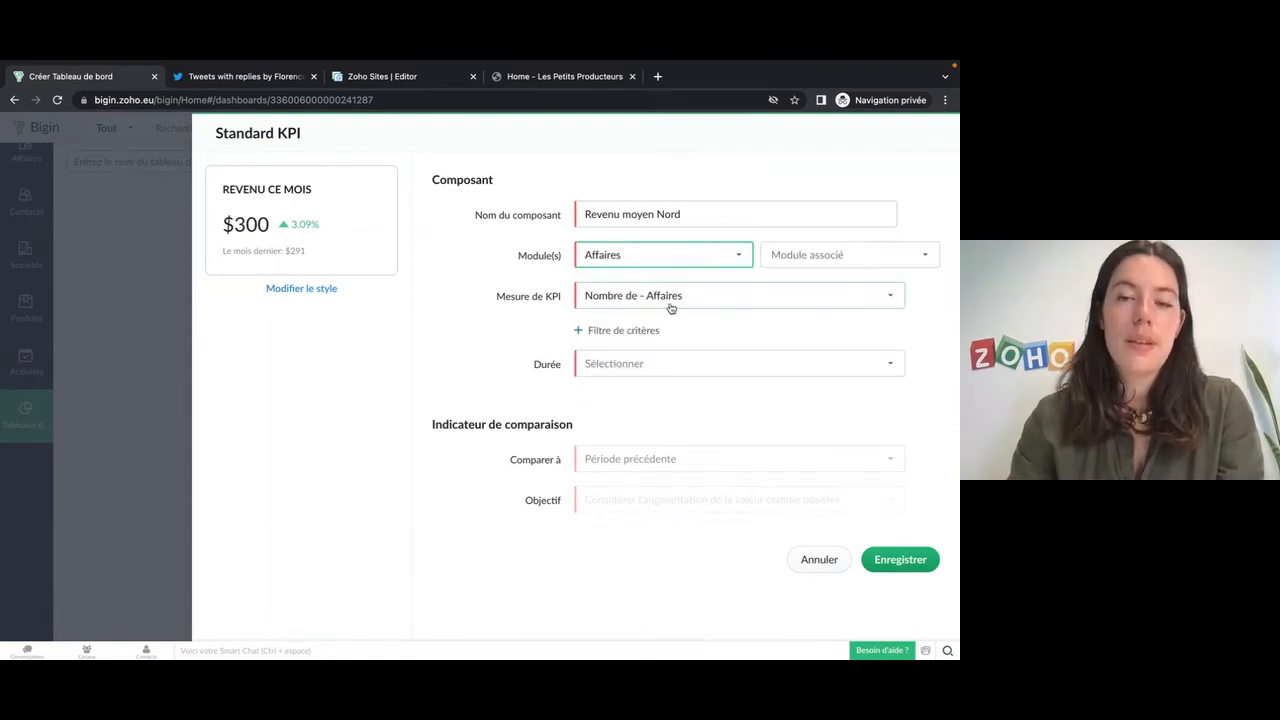
click(668, 303)
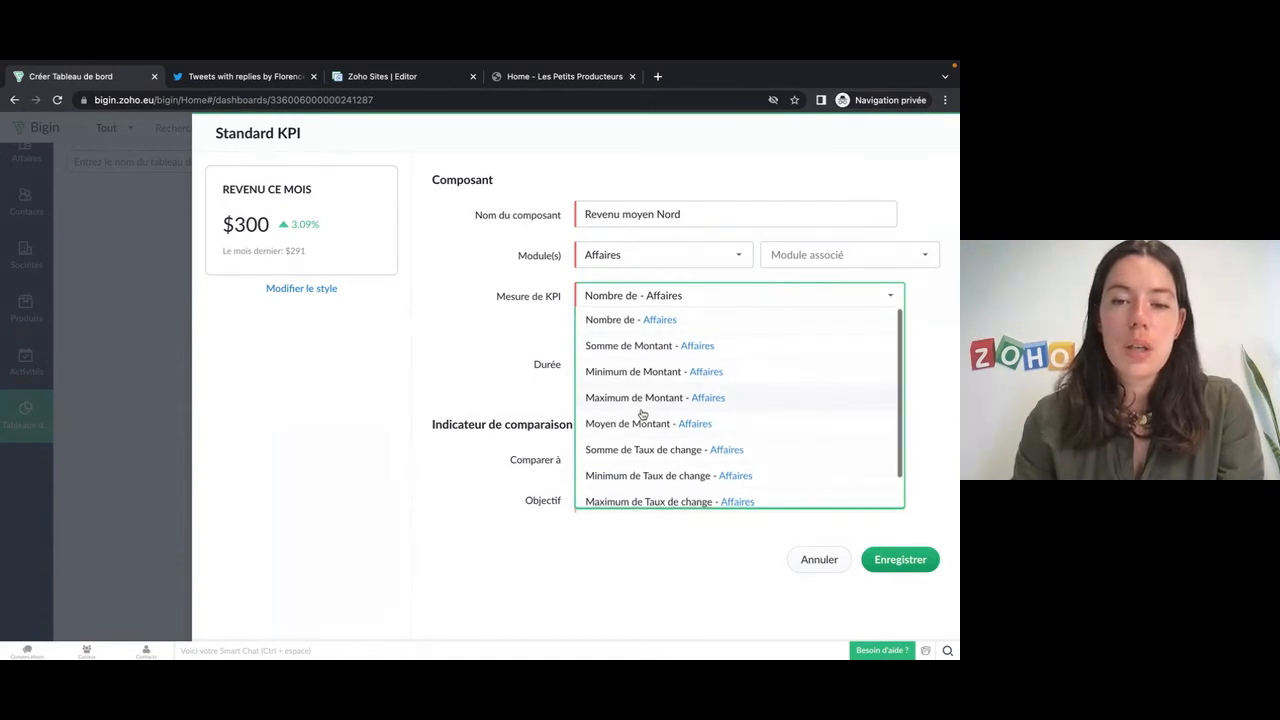
scroll(632, 416, down, 1)
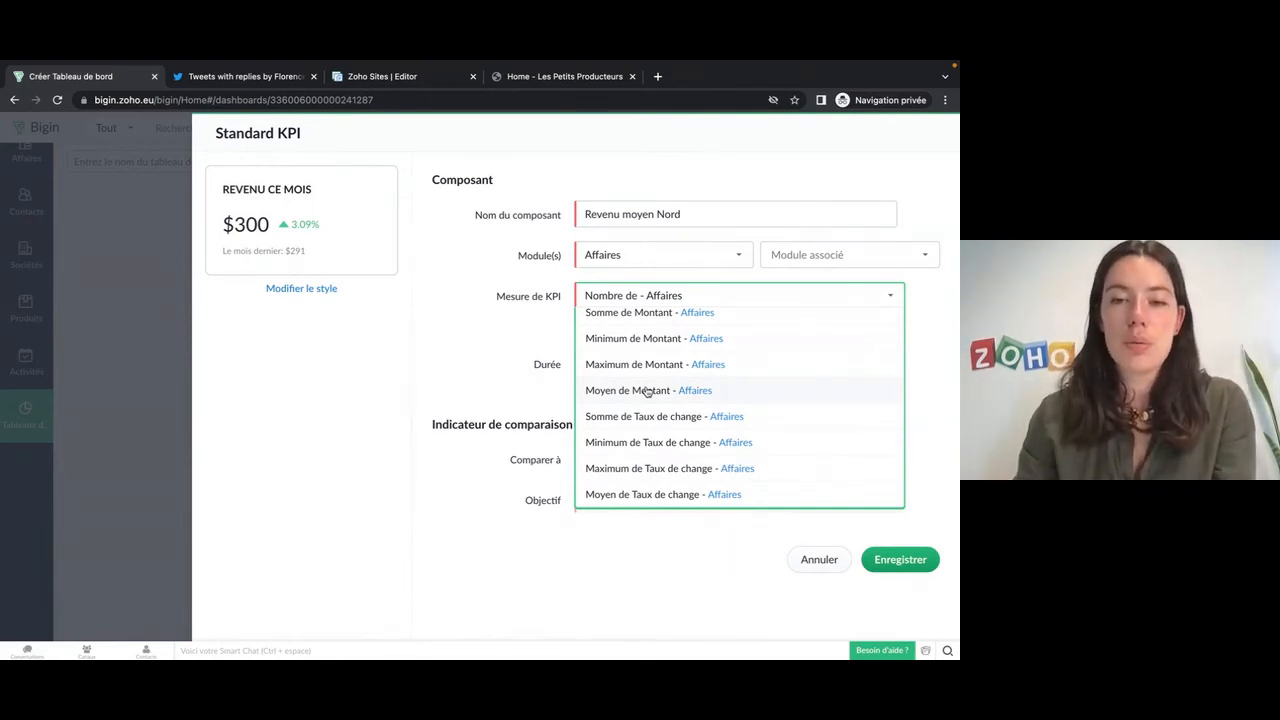
click(647, 391)
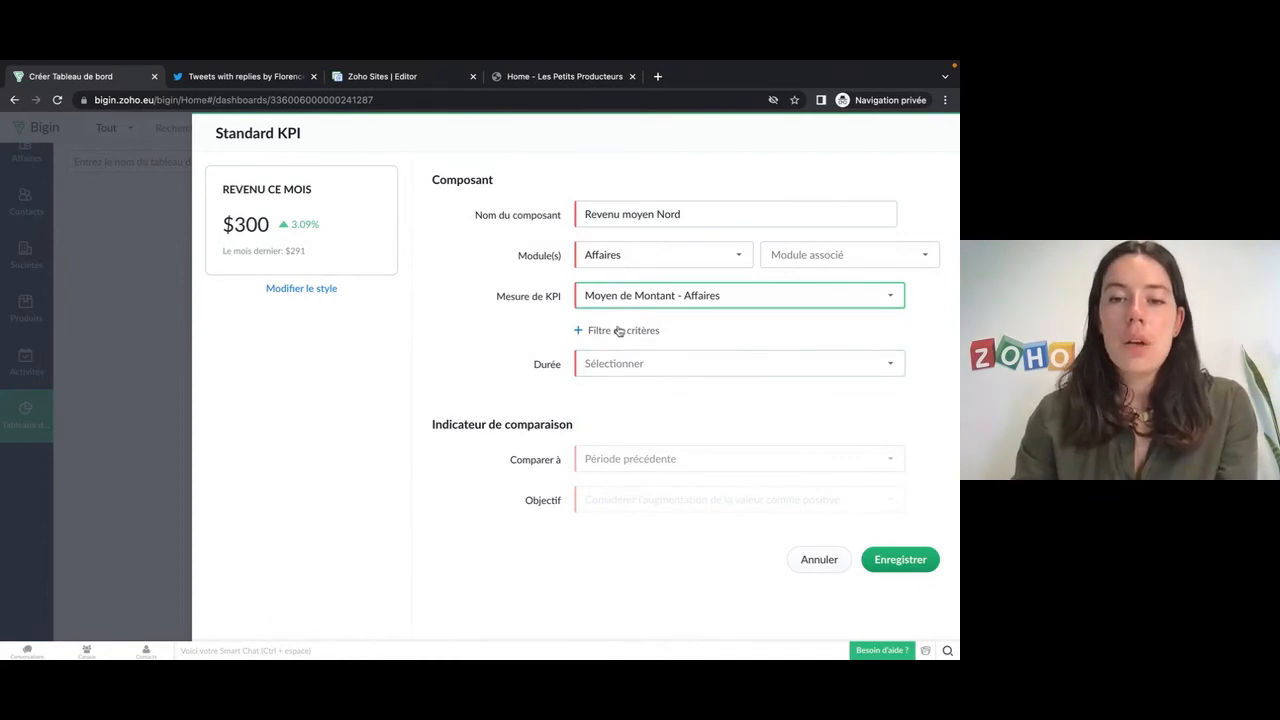
Add a criteria filter to the KPI so that Région is Nord.
click(619, 330)
click(543, 371)
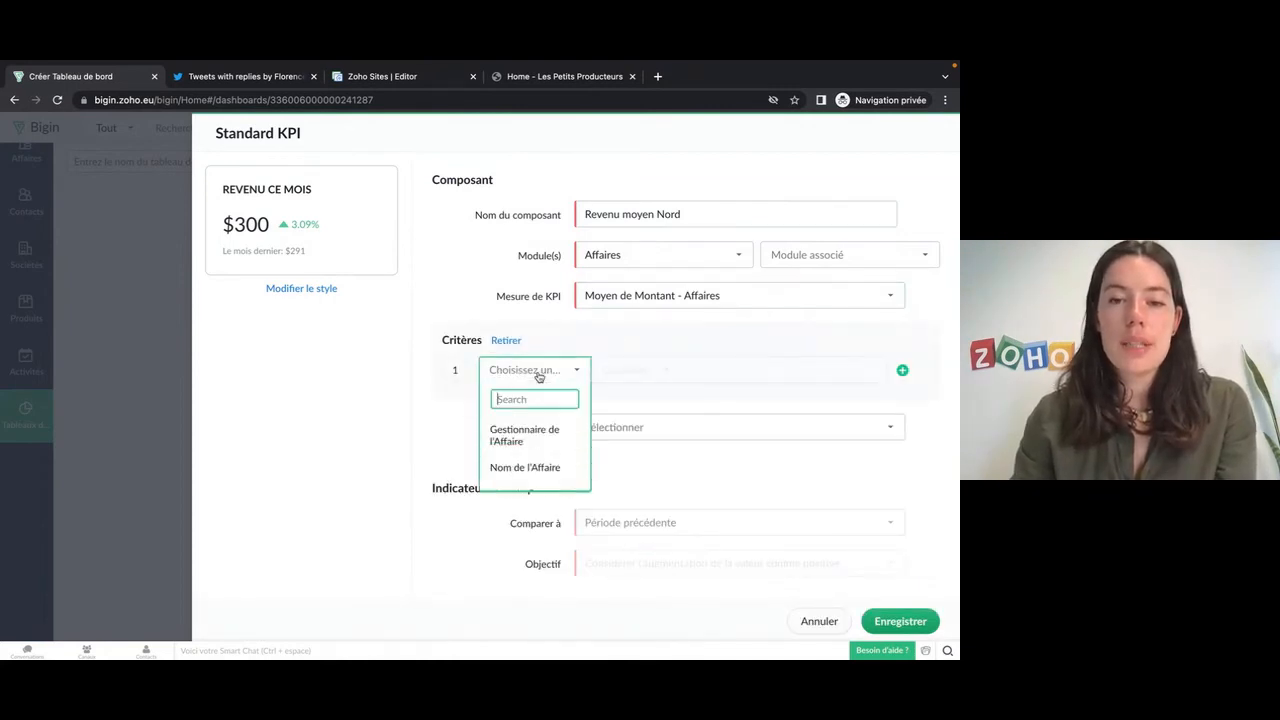
text(rég)
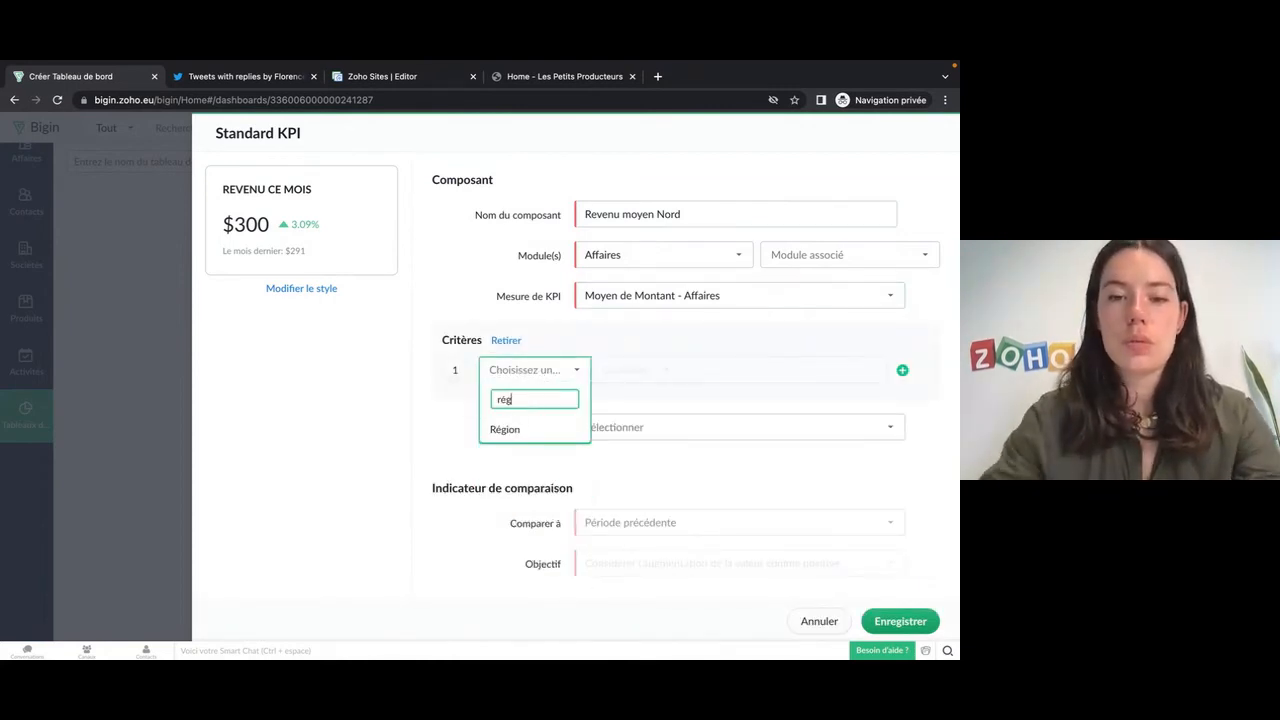
click(538, 430)
click(732, 370)
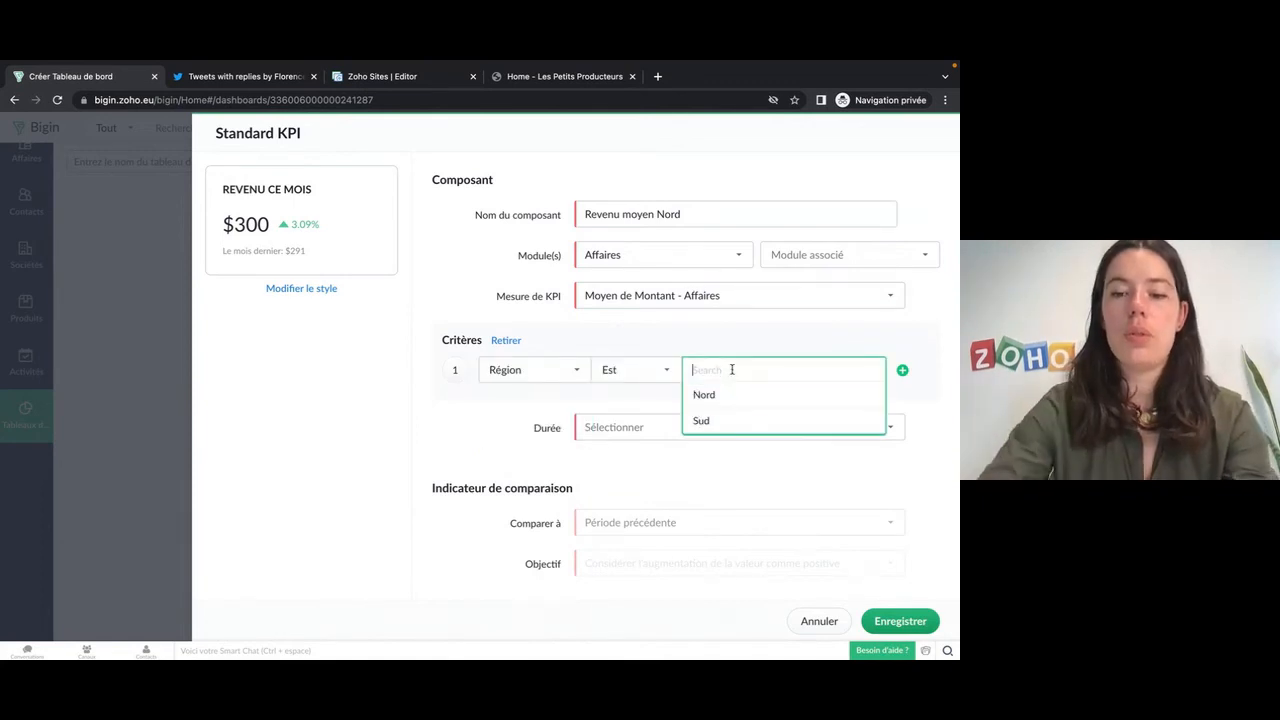
click(721, 393)
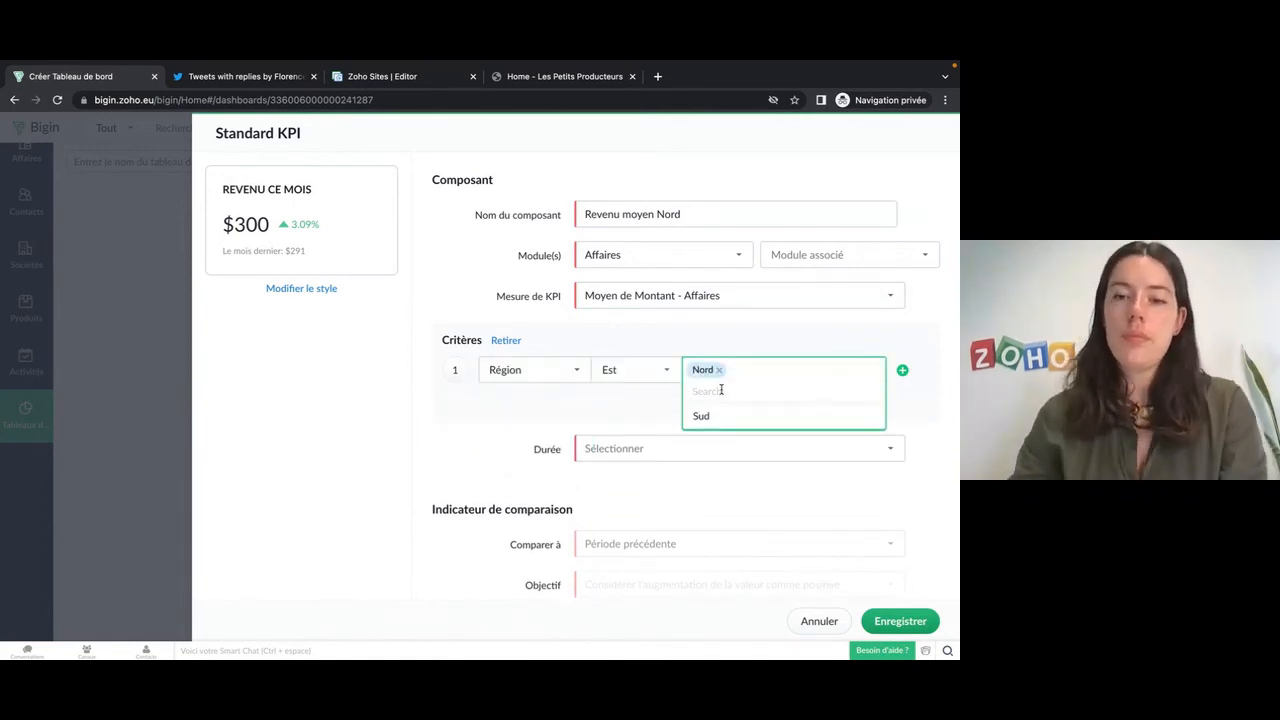
Set the KPI's duration to Date d'échéance - Ce mois for Affaires.
click(617, 449)
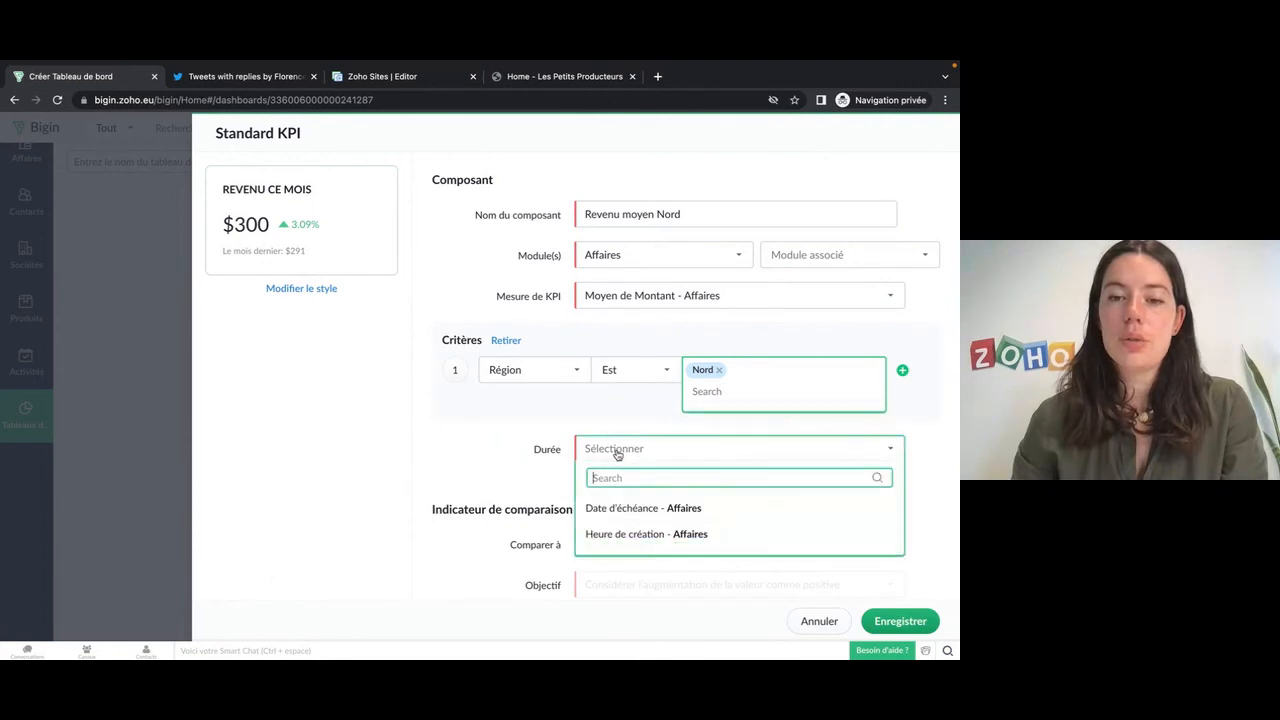
mouse_move(706, 499)
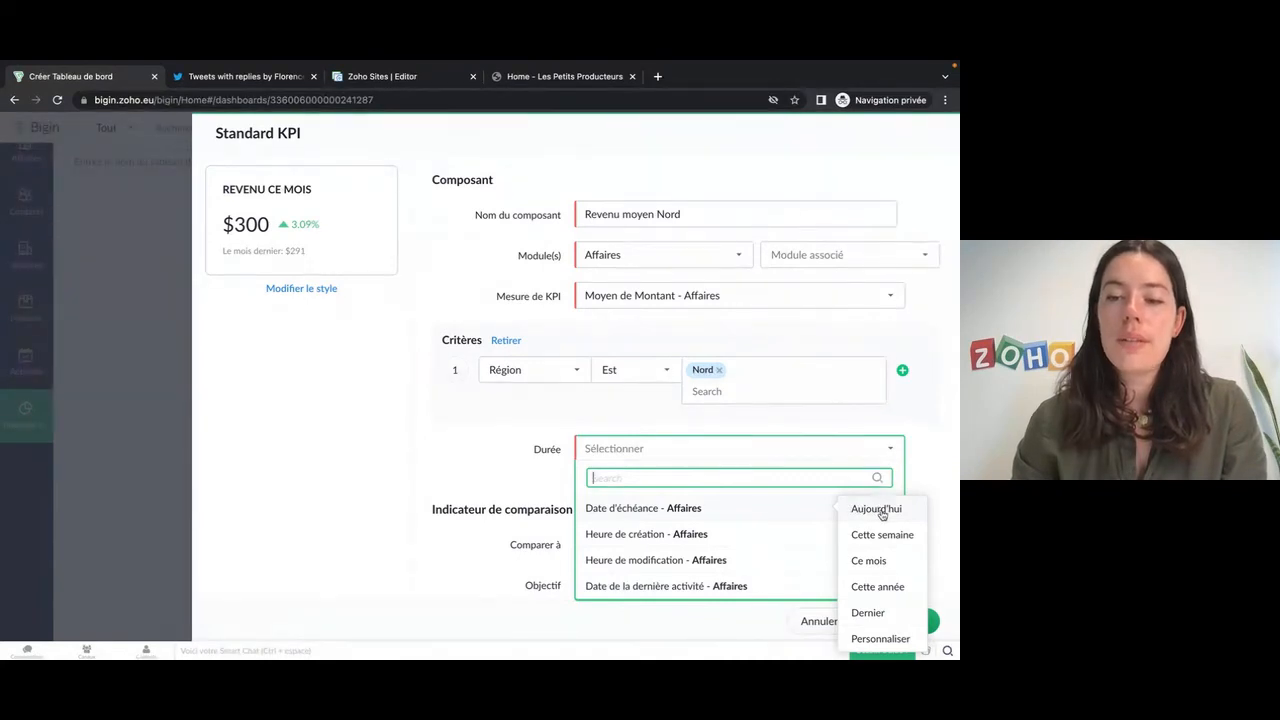
click(884, 562)
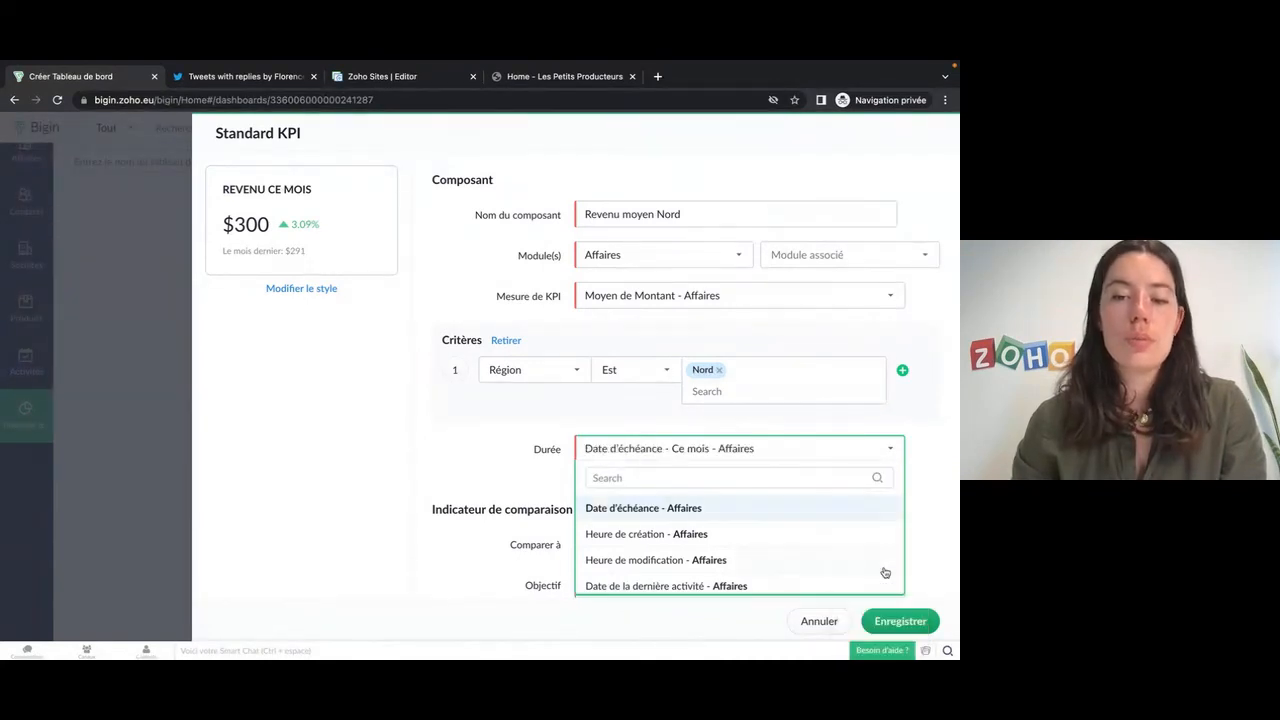
Check the comparison and objective choices, keep Période précédente with an increase considered positive, and save the KPI component.
scroll(839, 504, down, 1)
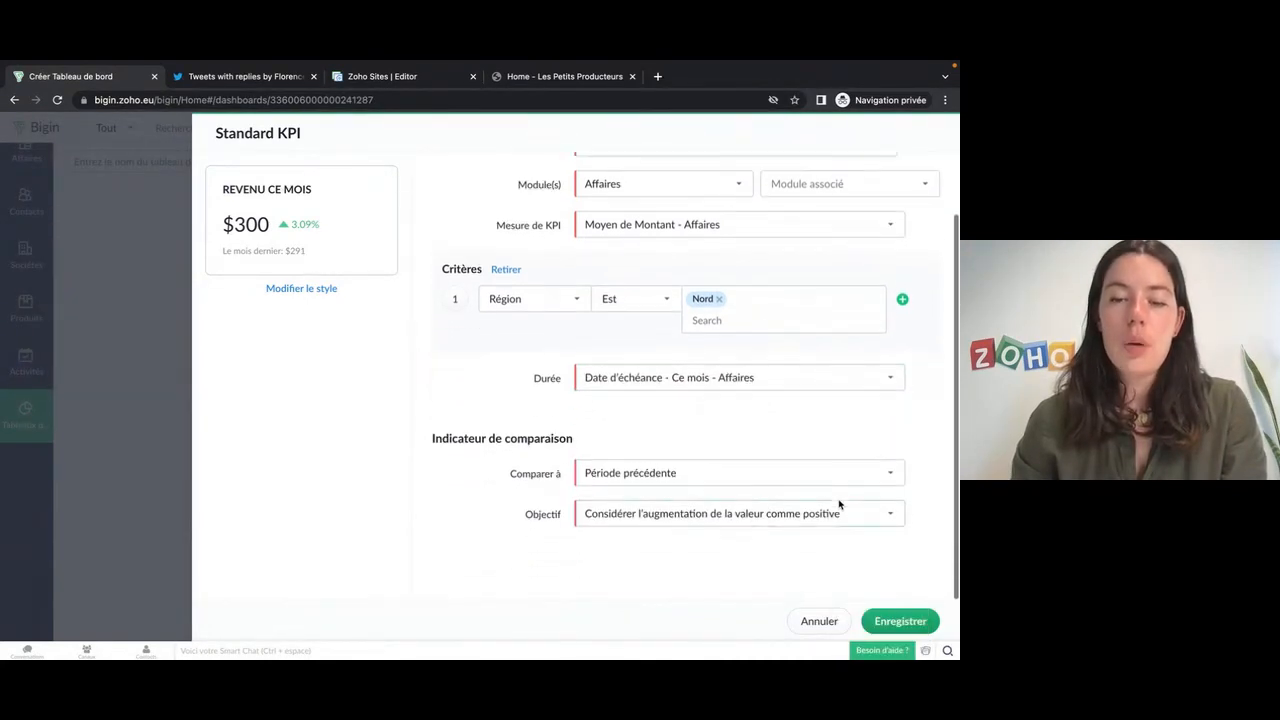
click(654, 474)
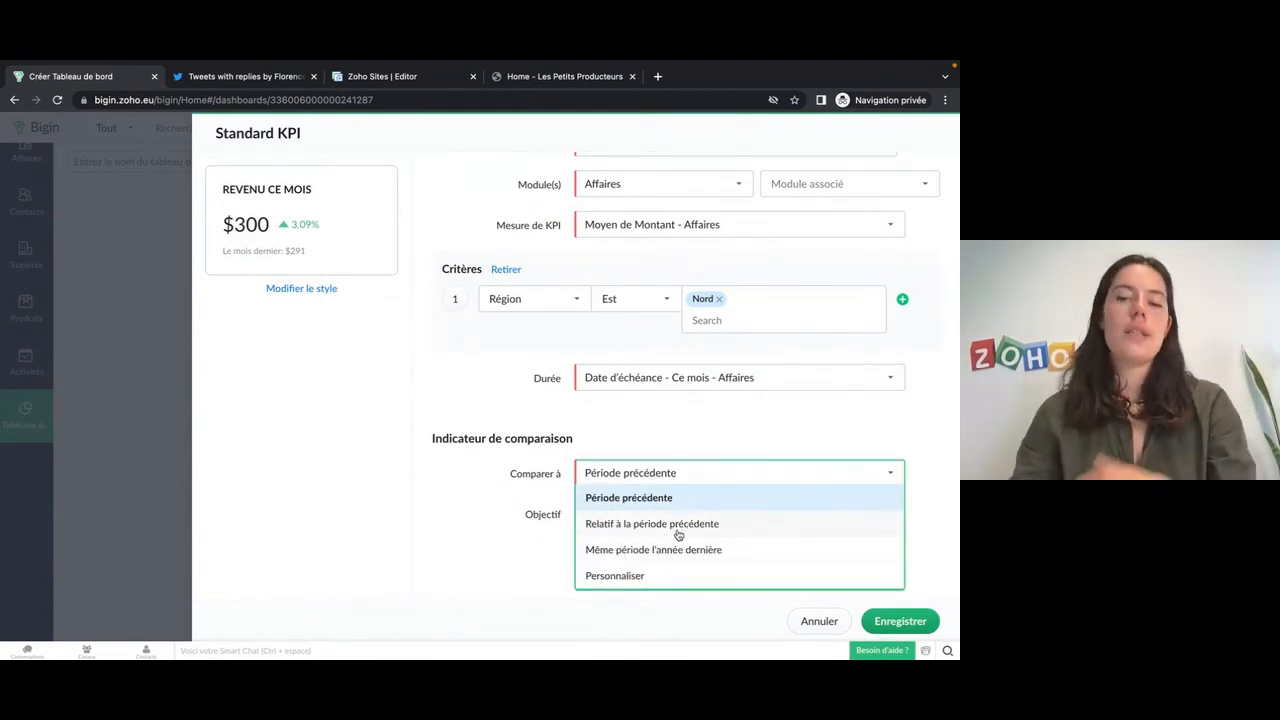
click(669, 475)
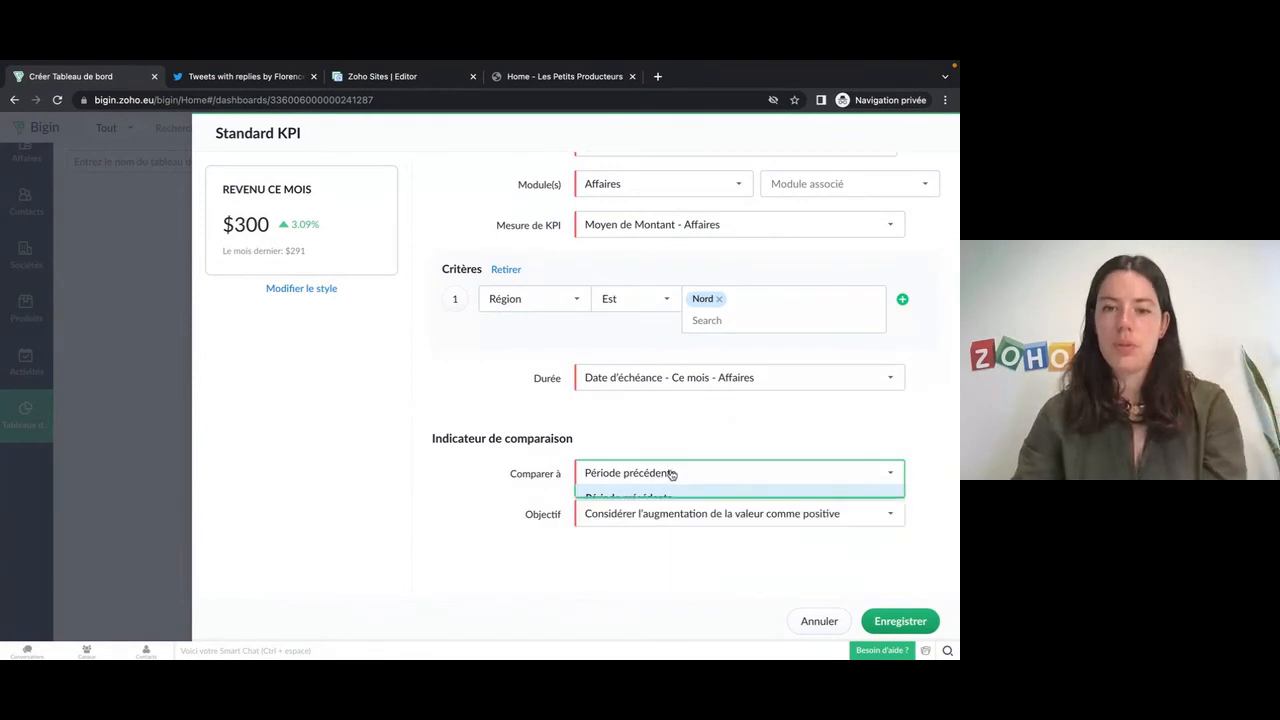
click(691, 518)
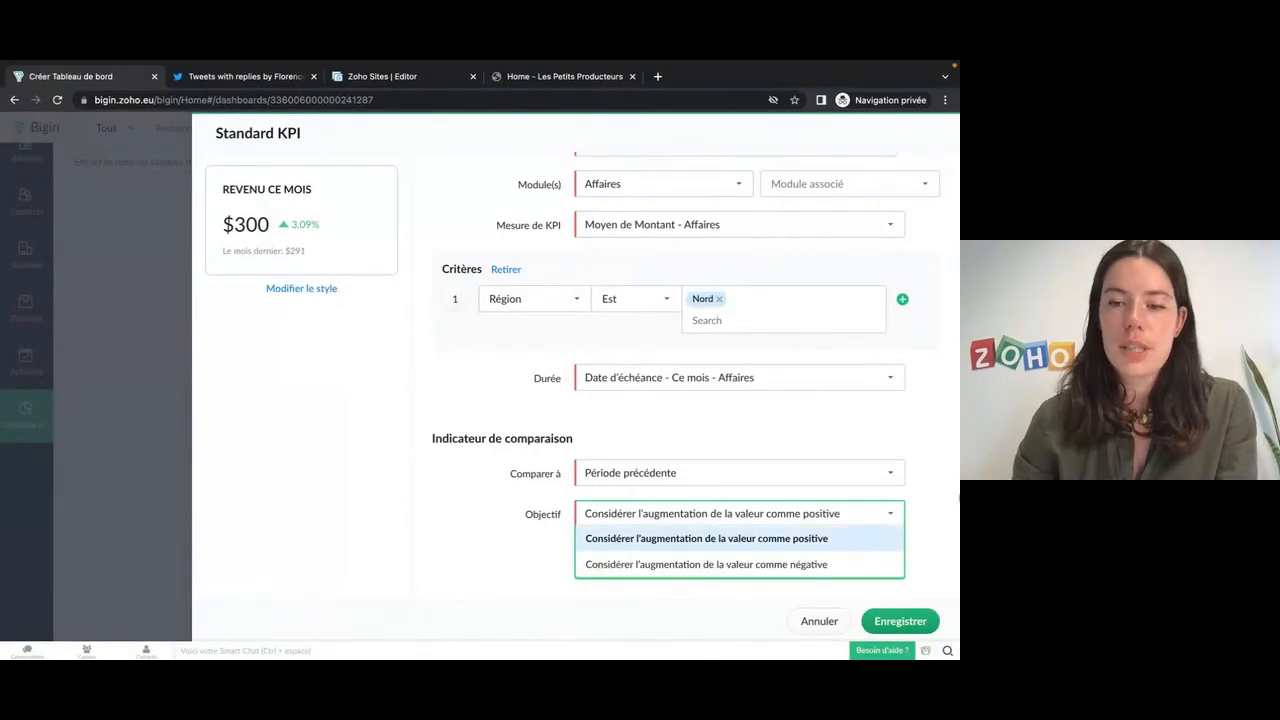
click(944, 500)
click(911, 625)
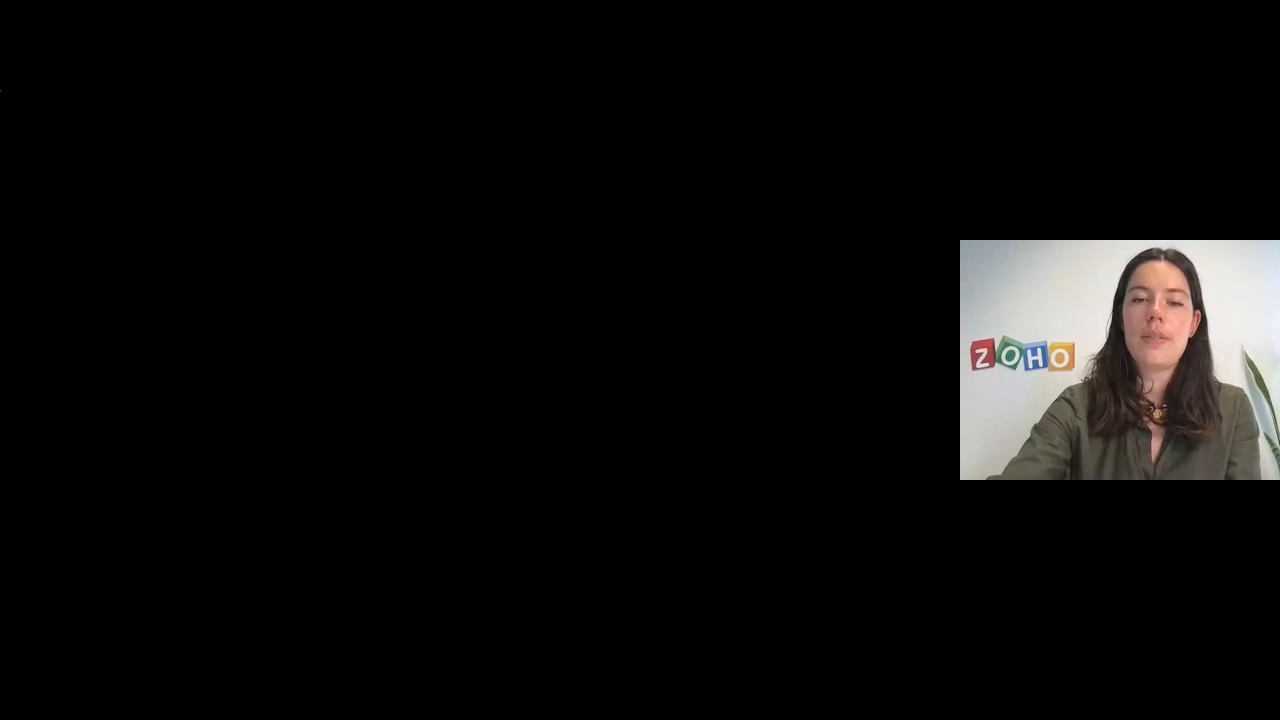
key(Right)
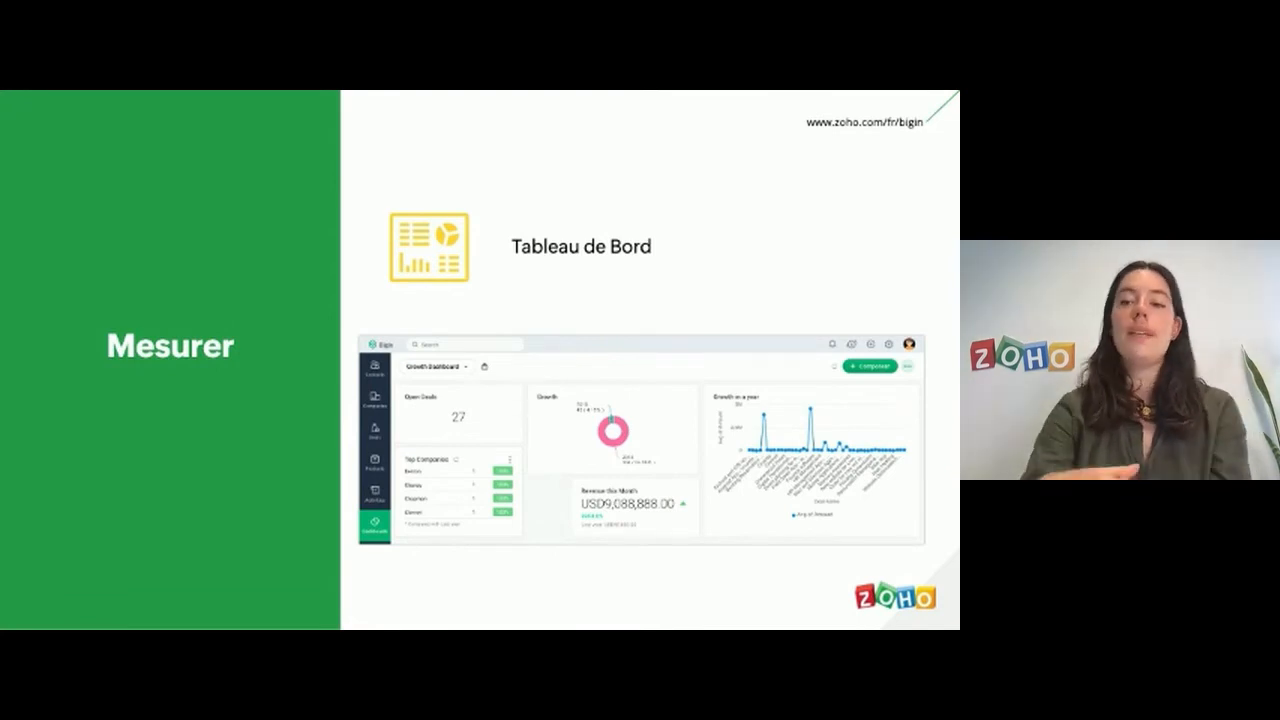
key(Right)
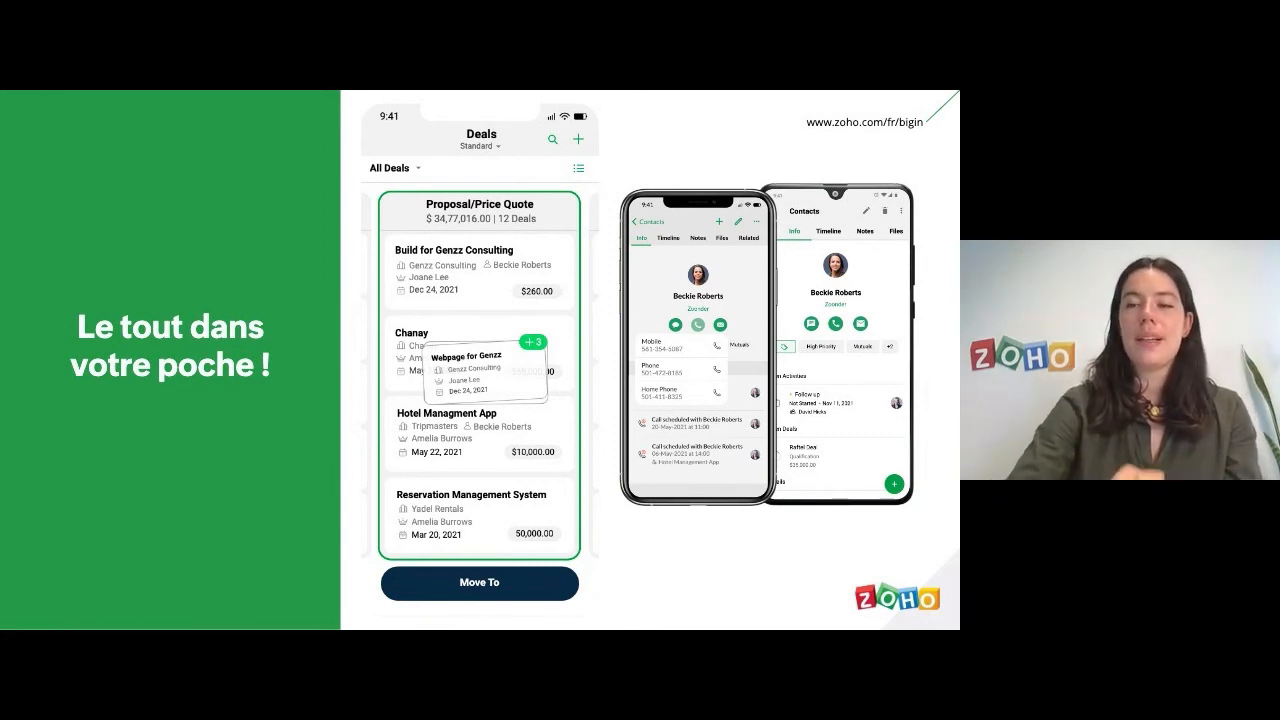
key(Right)
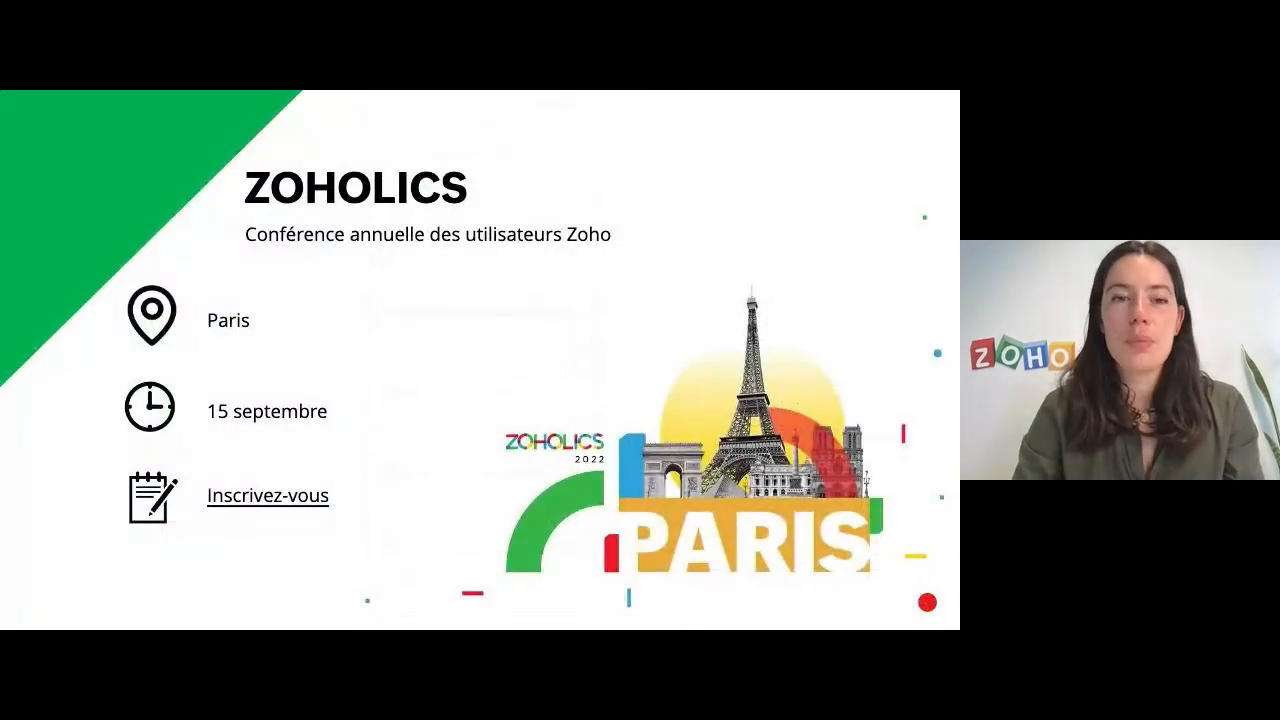